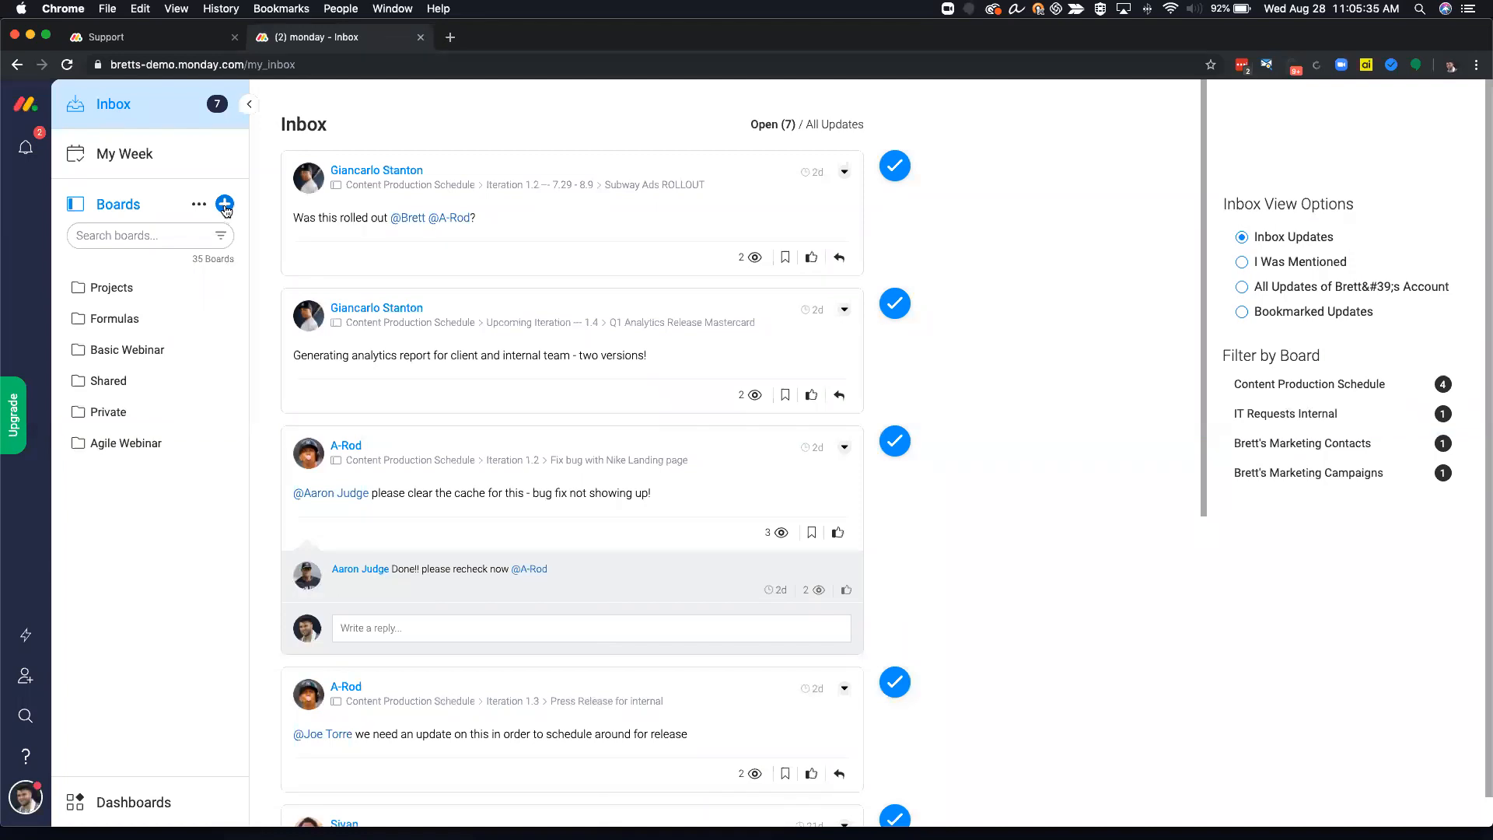
Start a new main board named TEST and preview the Single Project template
click(225, 207)
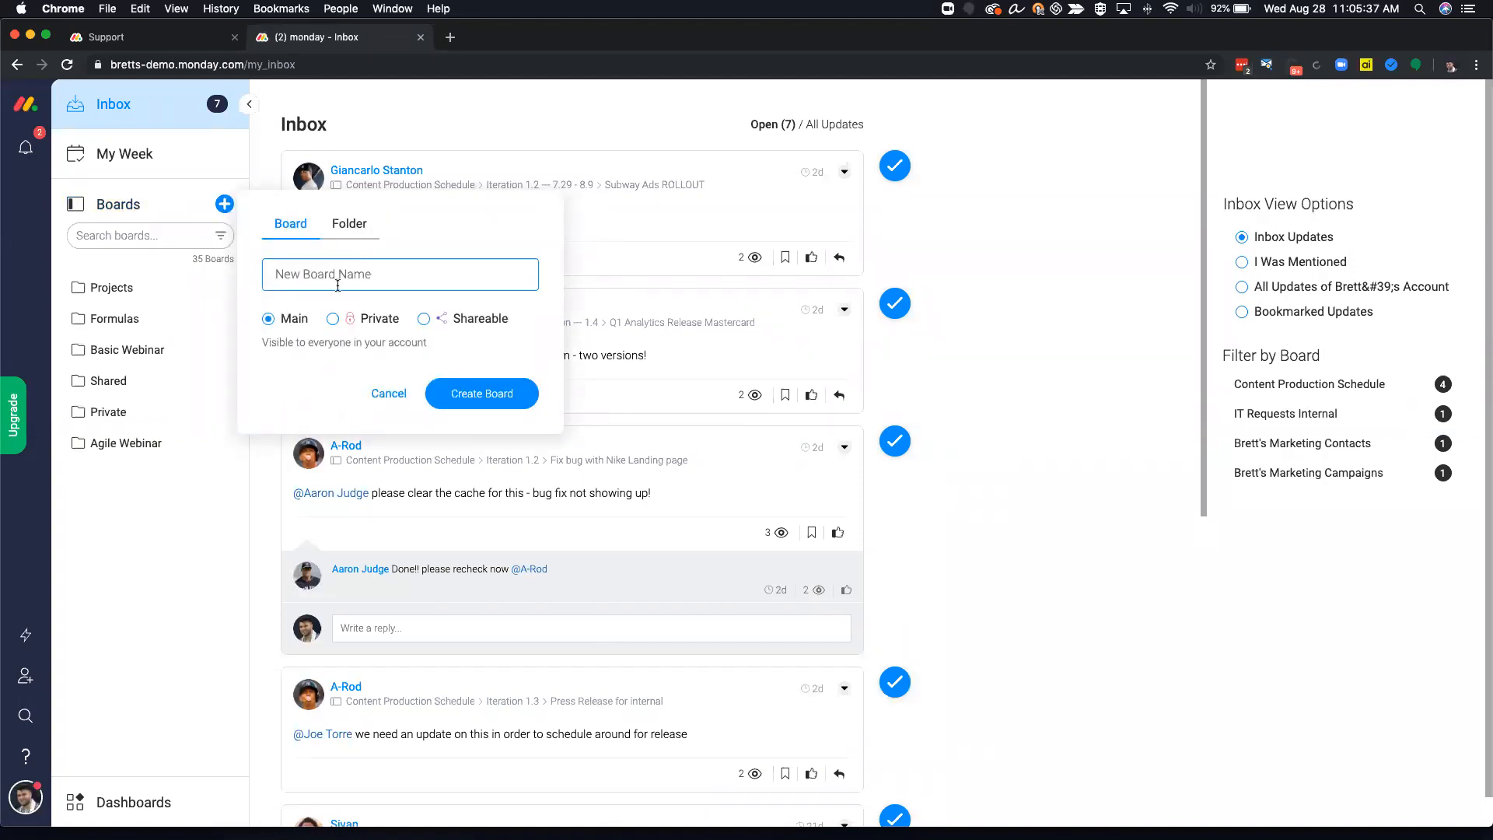
text(TEST)
click(498, 385)
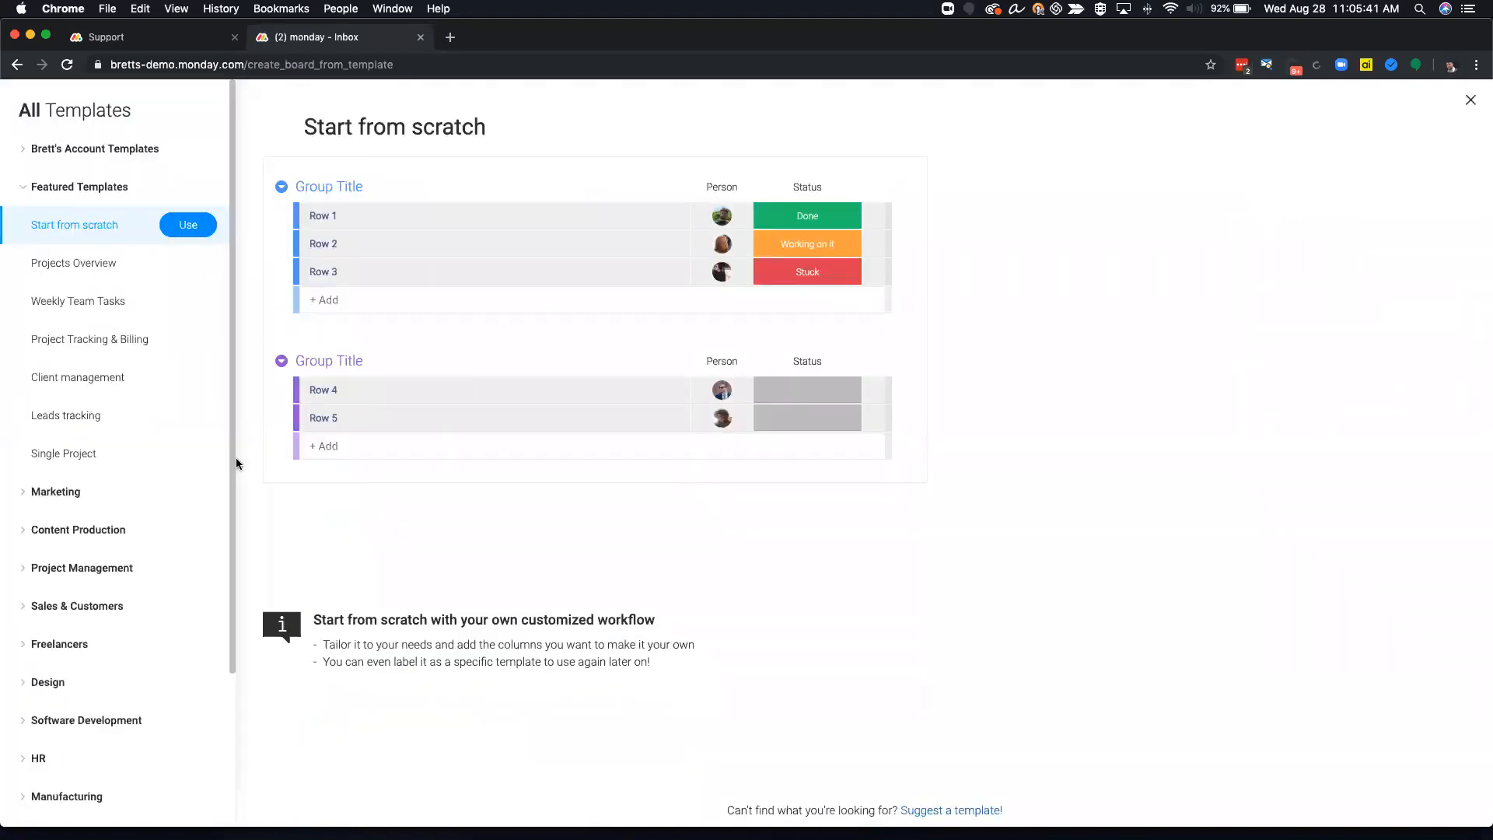
click(186, 465)
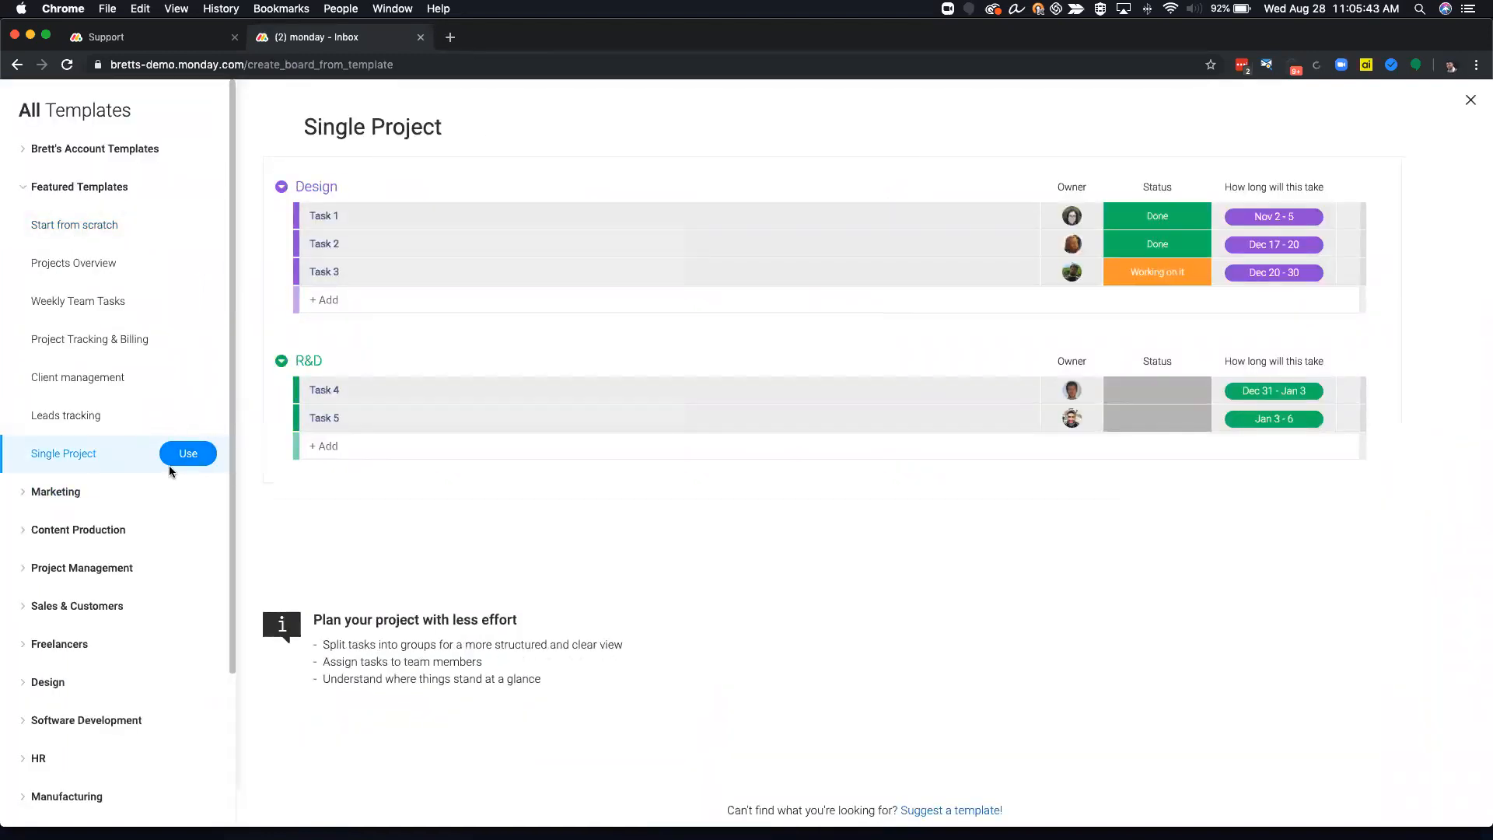
Preview the Software Development templates, from Sprint Planning Board and Feature Backlog to Bugs Queue and Mobile Versions Releases
scroll(170, 470, down, 3)
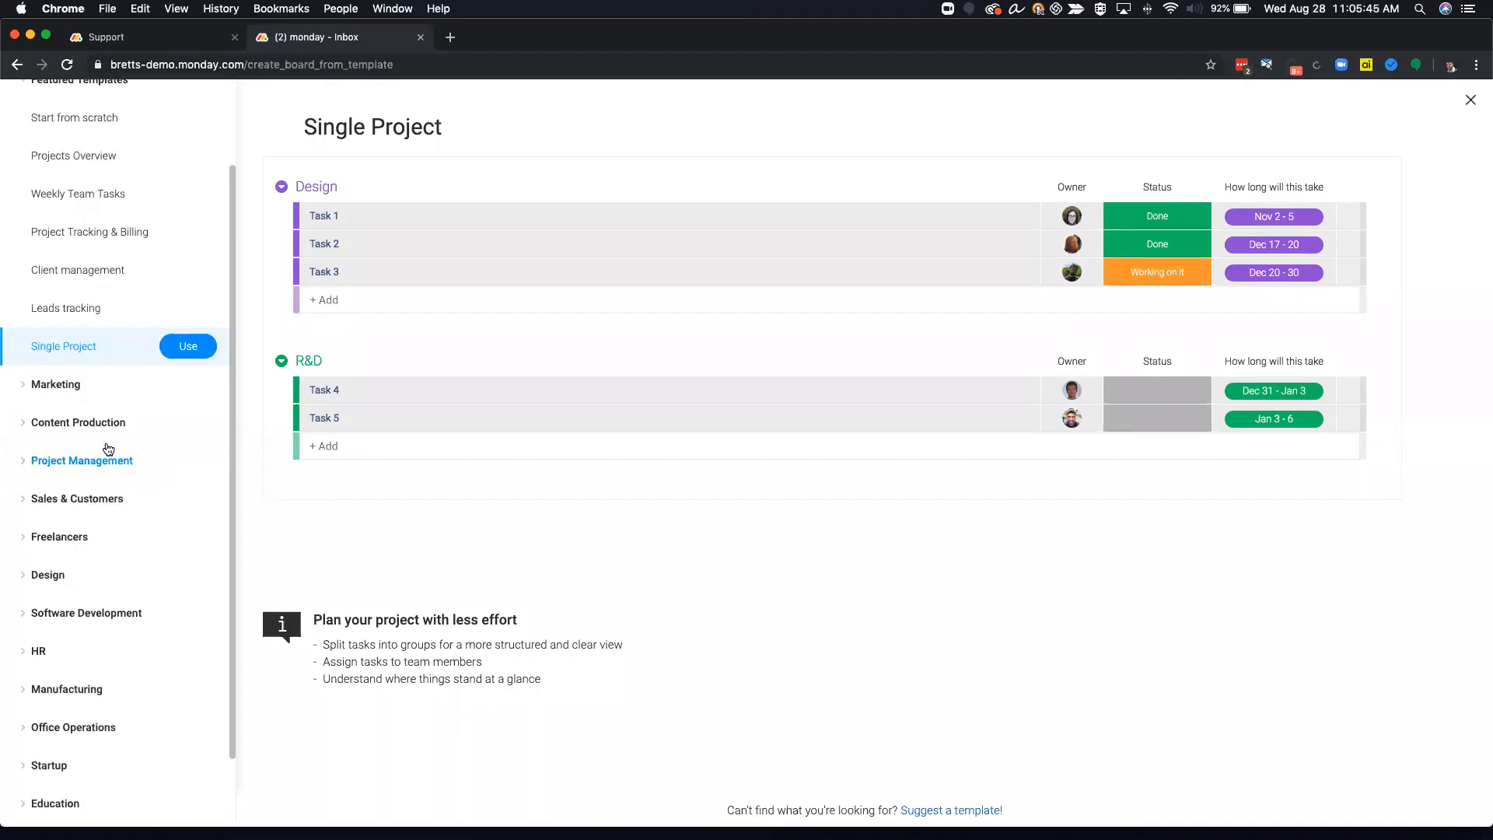
click(92, 613)
scroll(163, 613, down, 1)
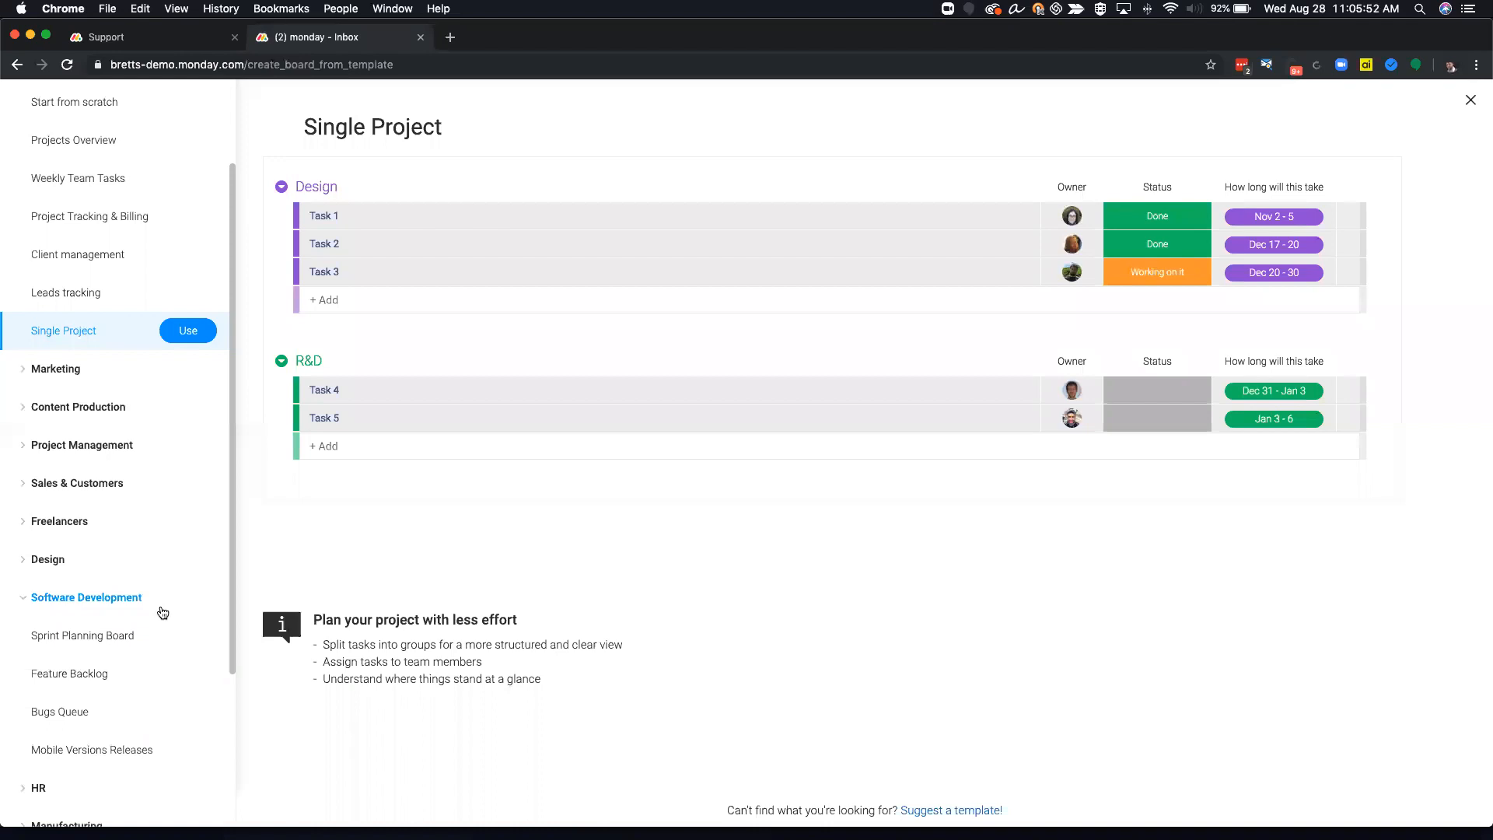
scroll(162, 613, down, 2)
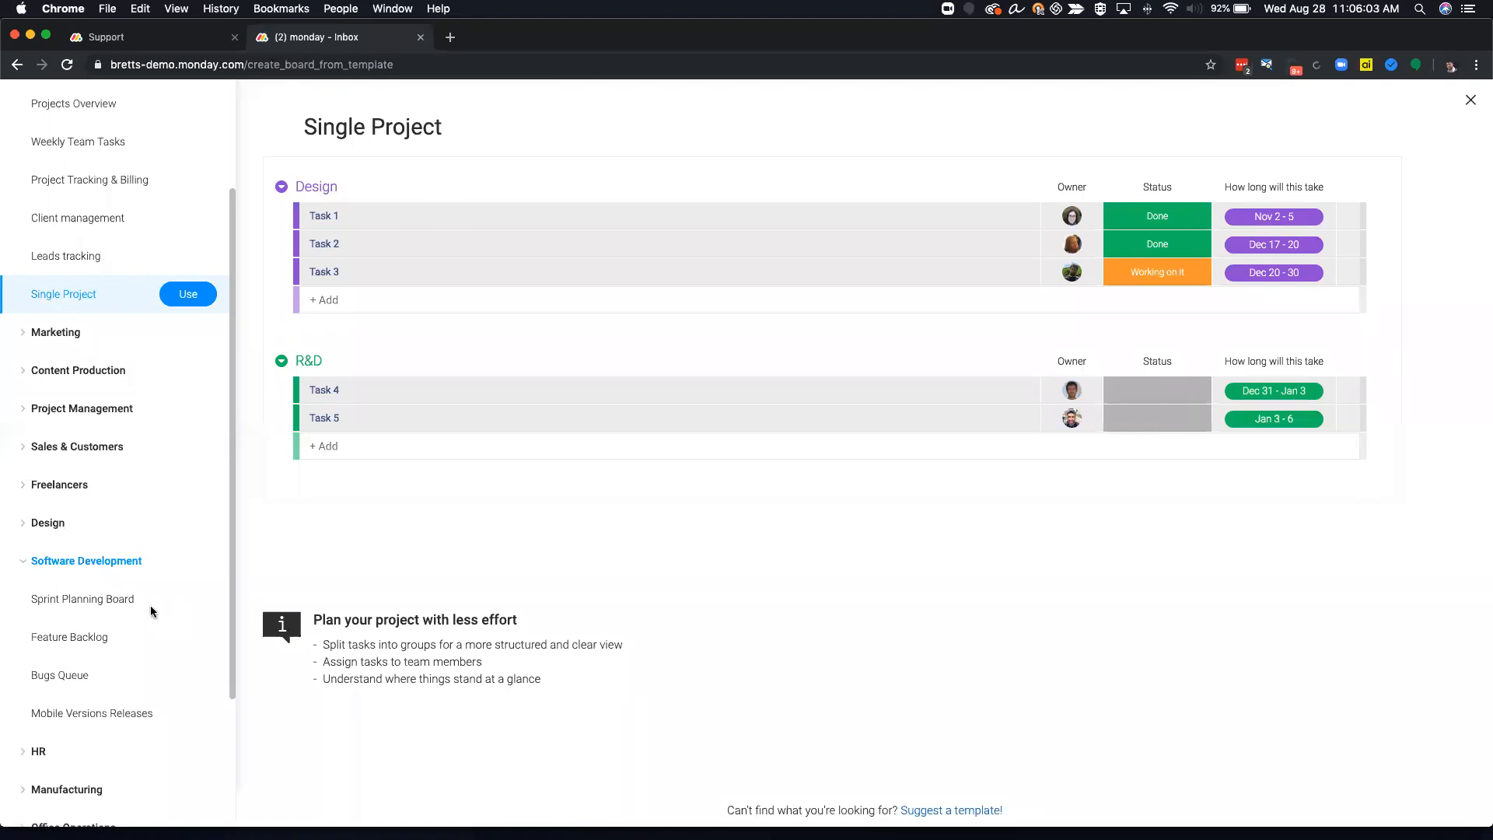
click(154, 614)
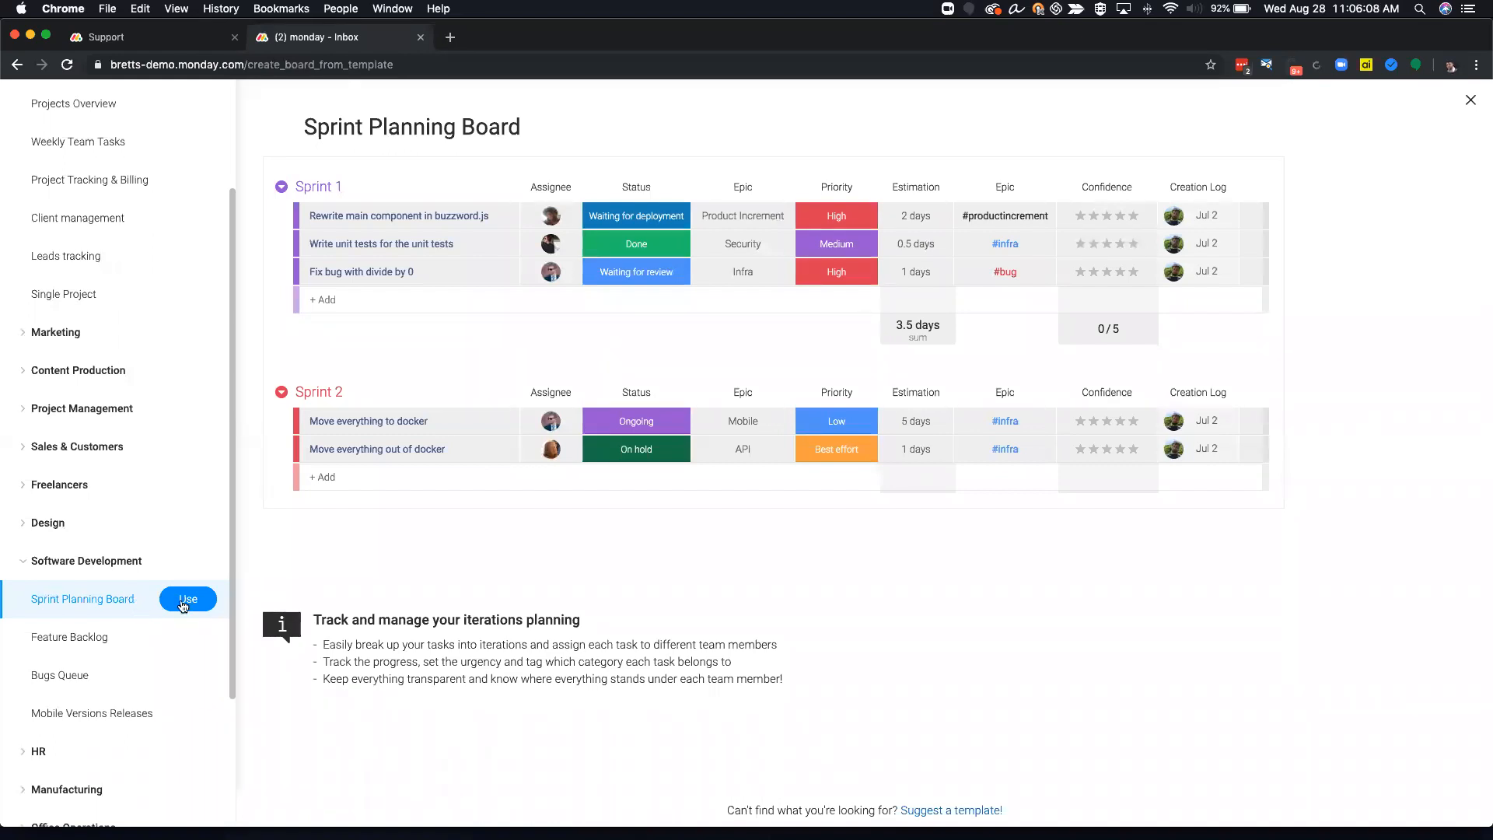
click(153, 640)
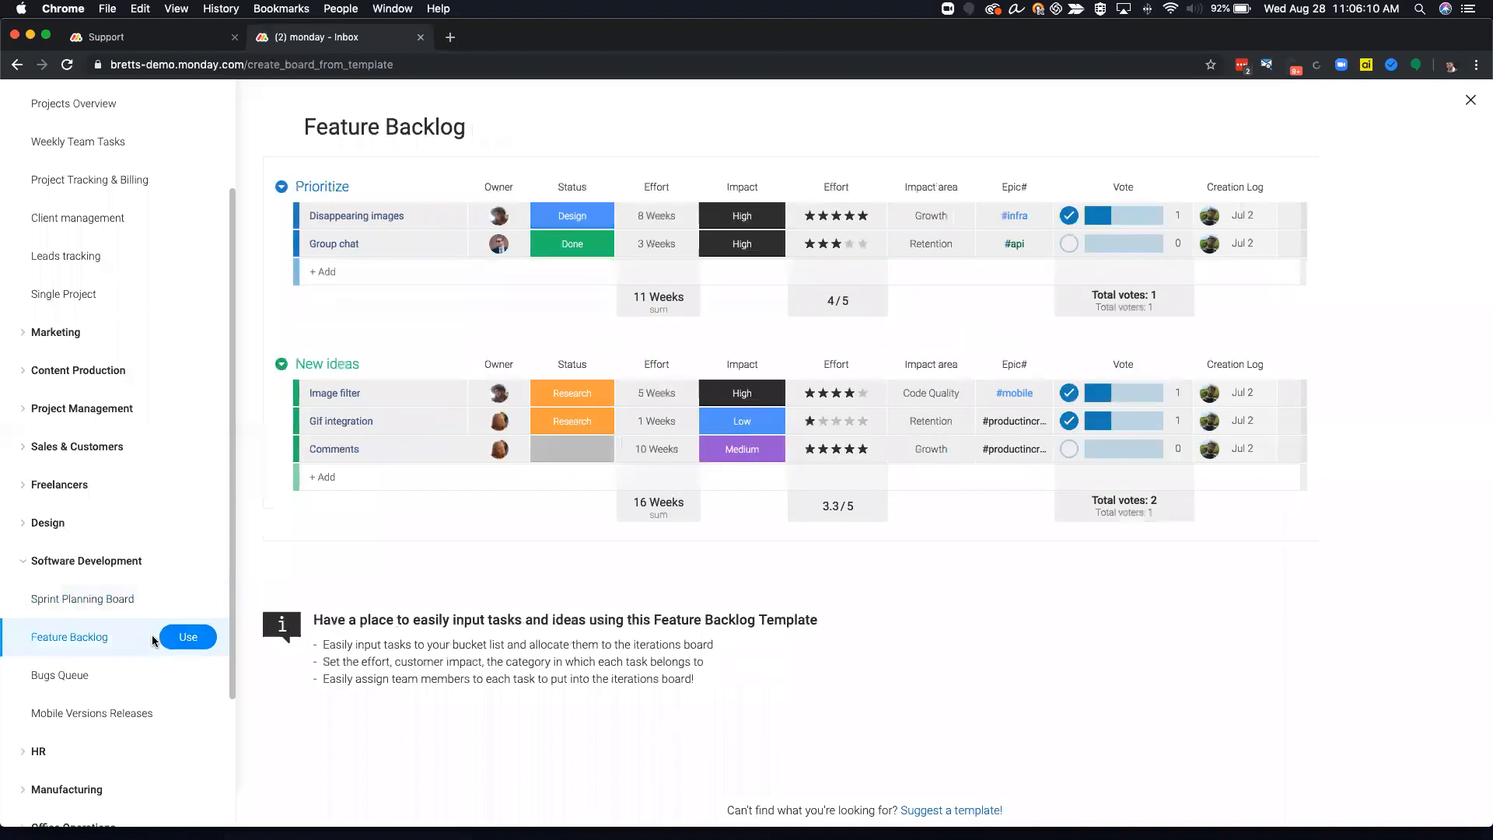
click(119, 676)
click(125, 712)
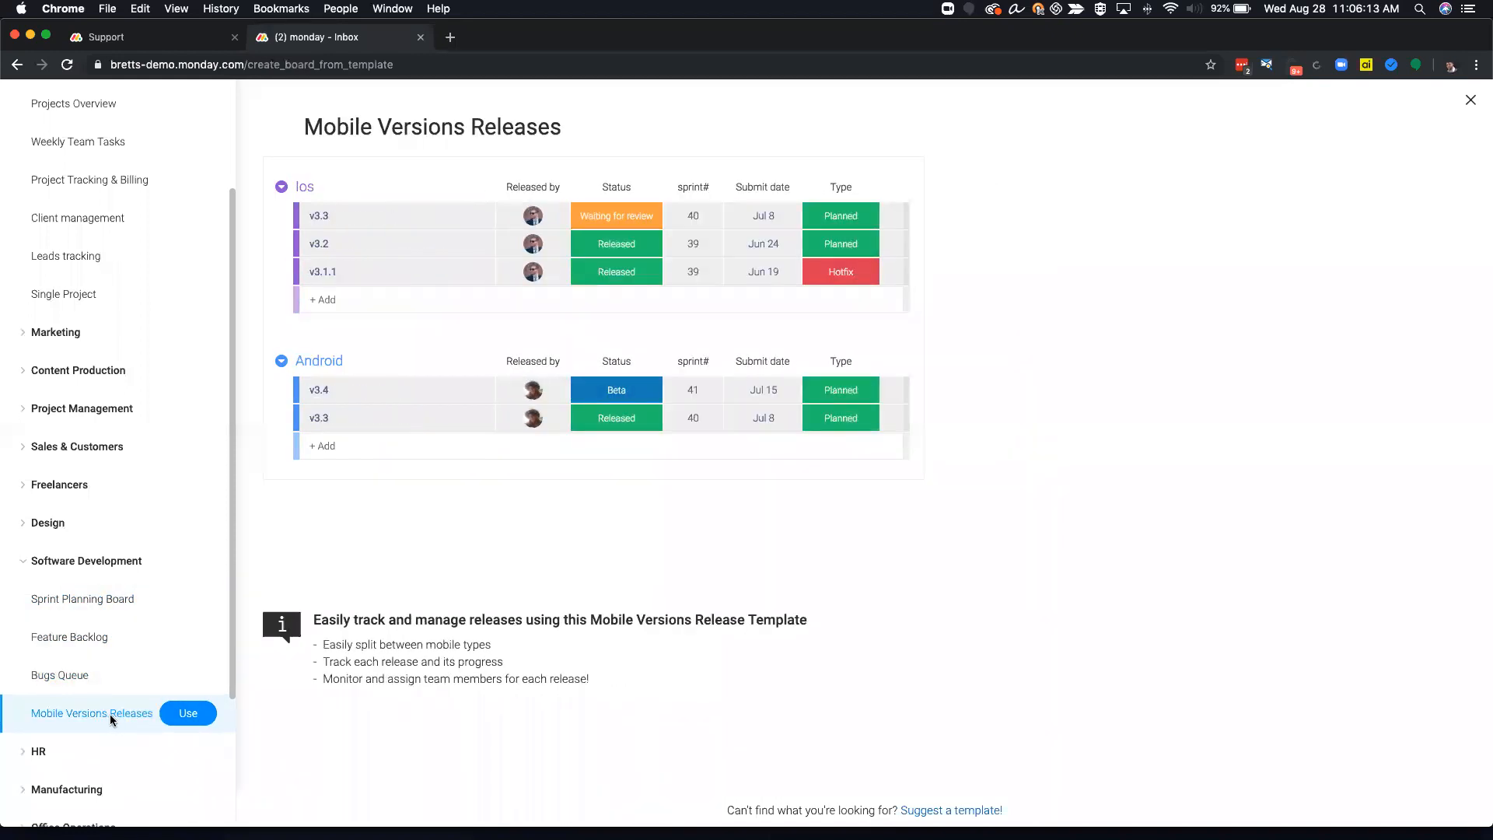
Compare the Software Development templates again, finishing on Sprint Planning Board, and leave the template gallery without using one
click(119, 600)
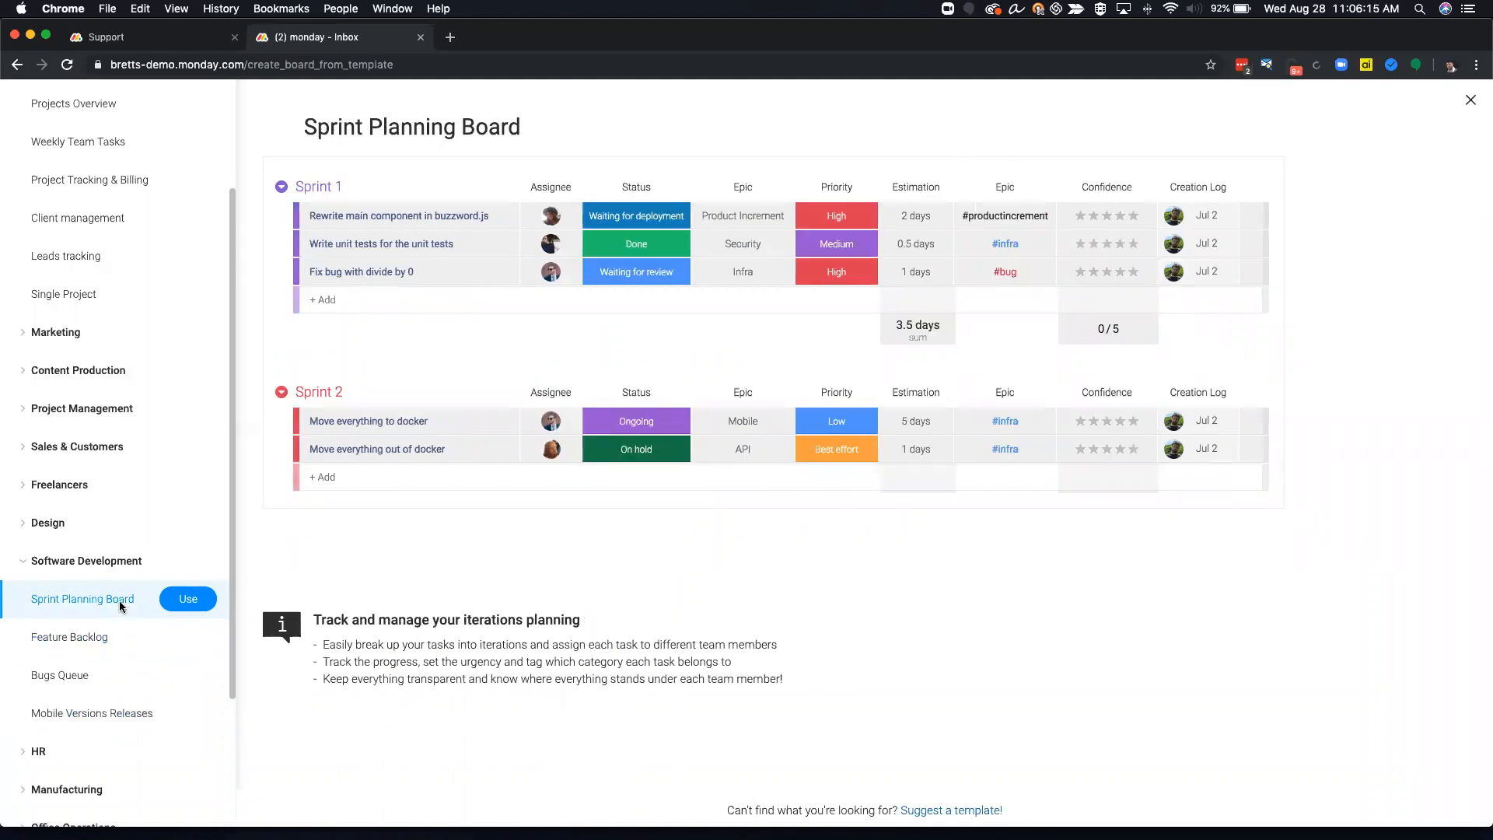
click(125, 626)
click(123, 674)
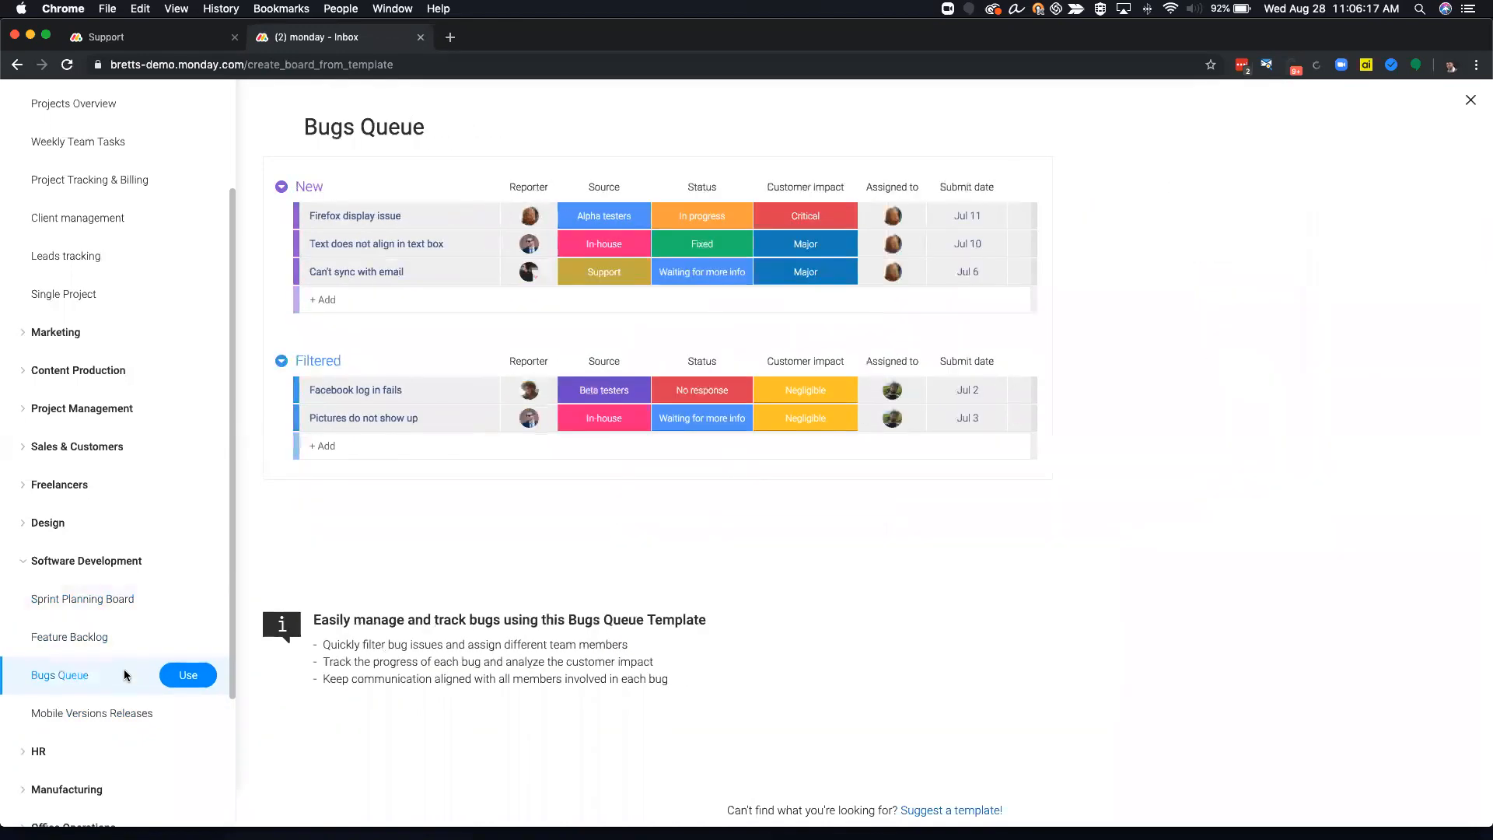
click(134, 713)
click(123, 675)
click(119, 625)
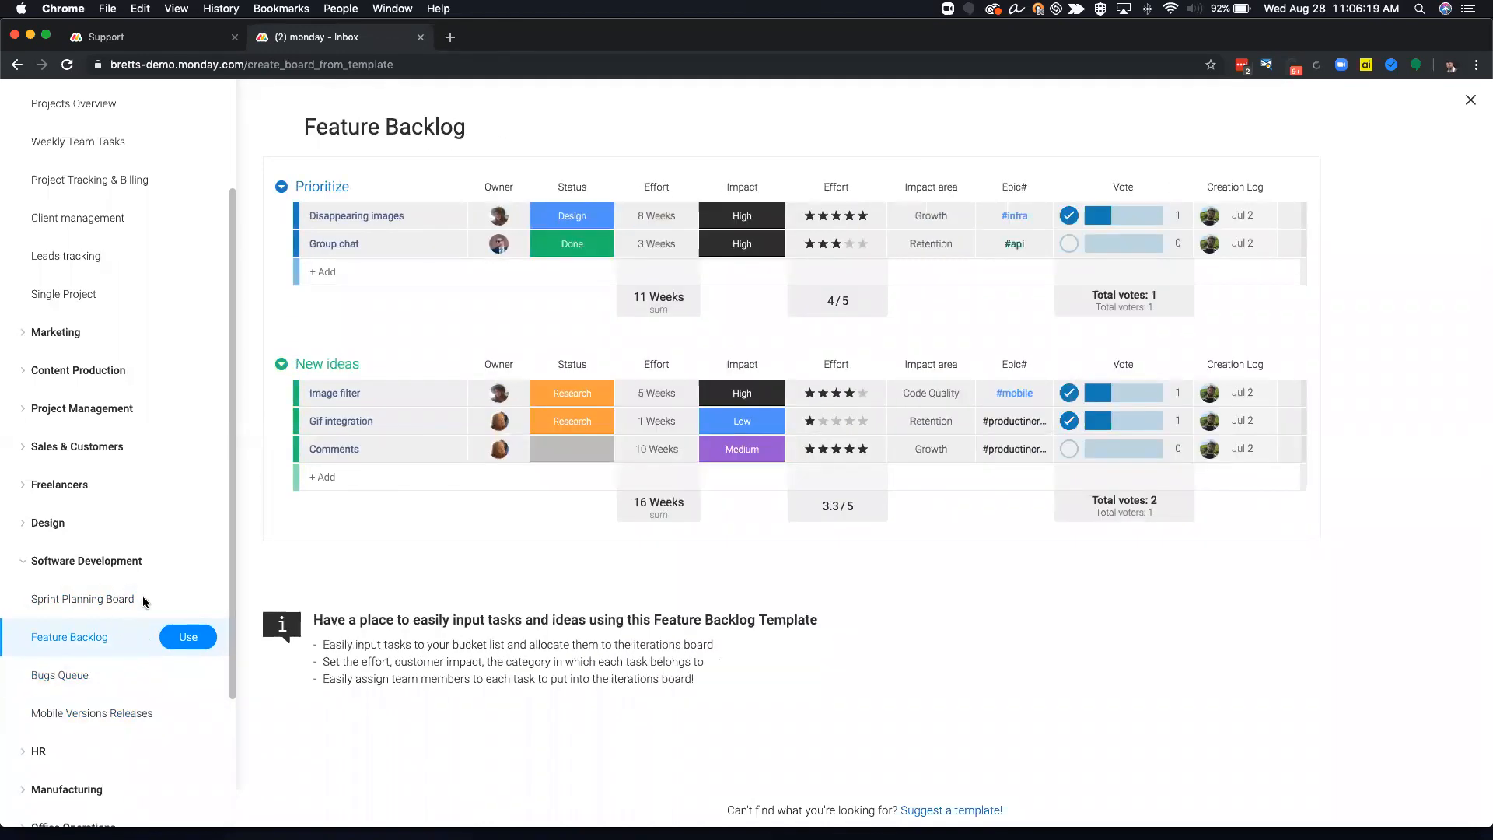
click(143, 599)
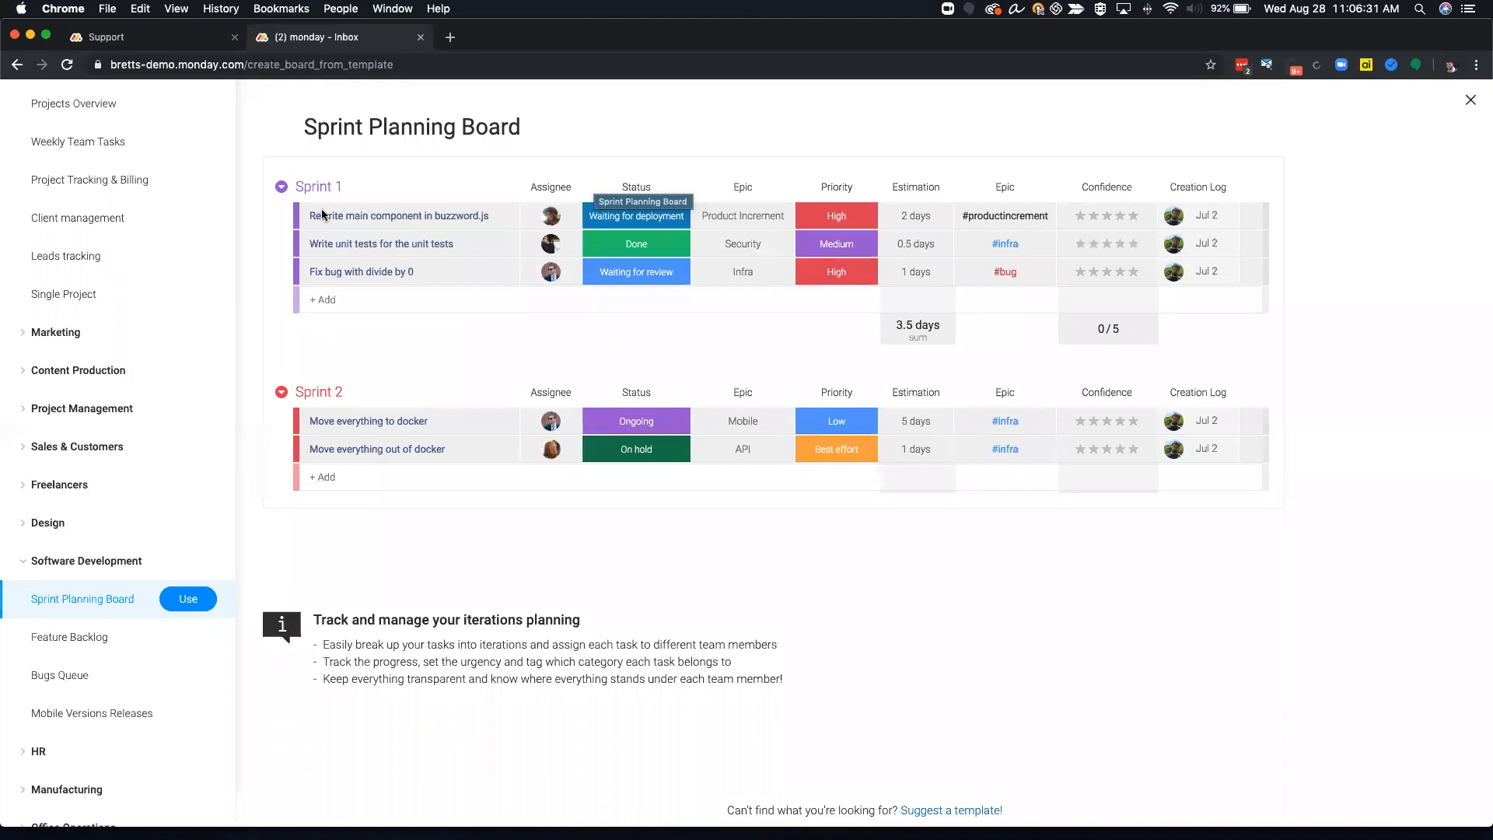
click(1471, 102)
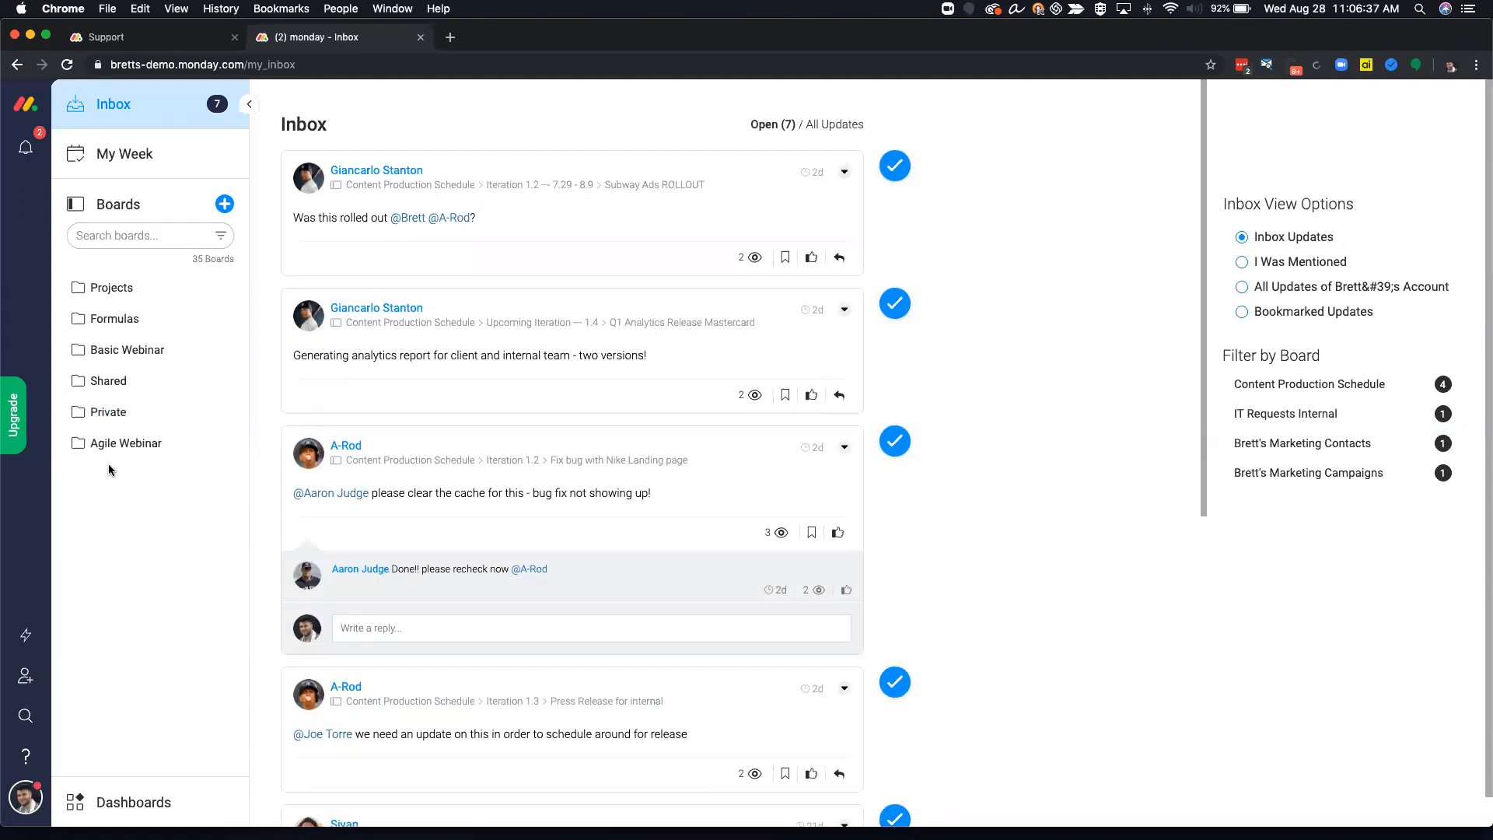
Open the Content Backlog board from the Agile Webinar folder and review its Prioritize and New Ideas groups
click(126, 445)
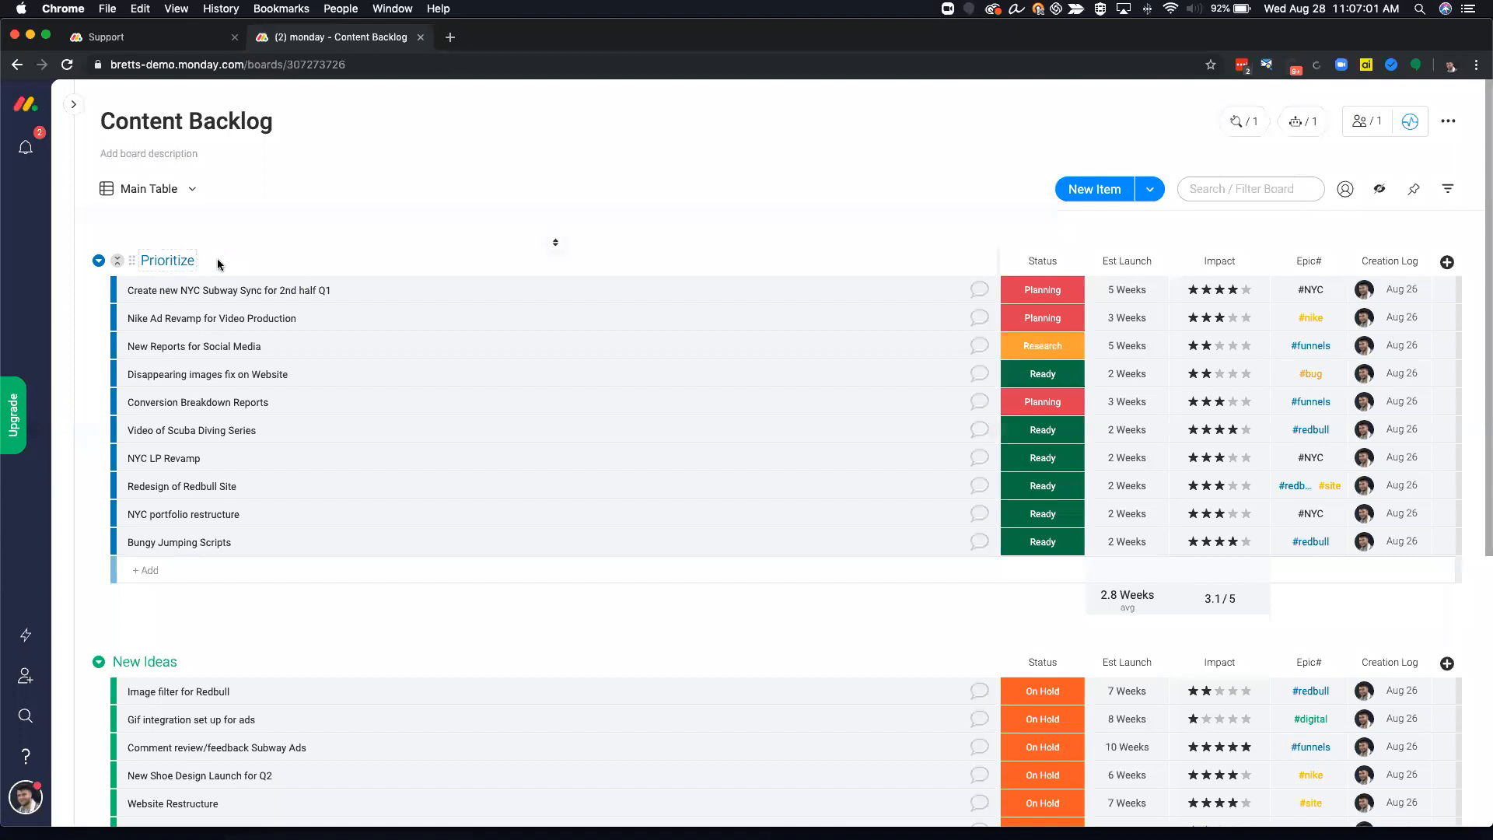
scroll(277, 544, down, 3)
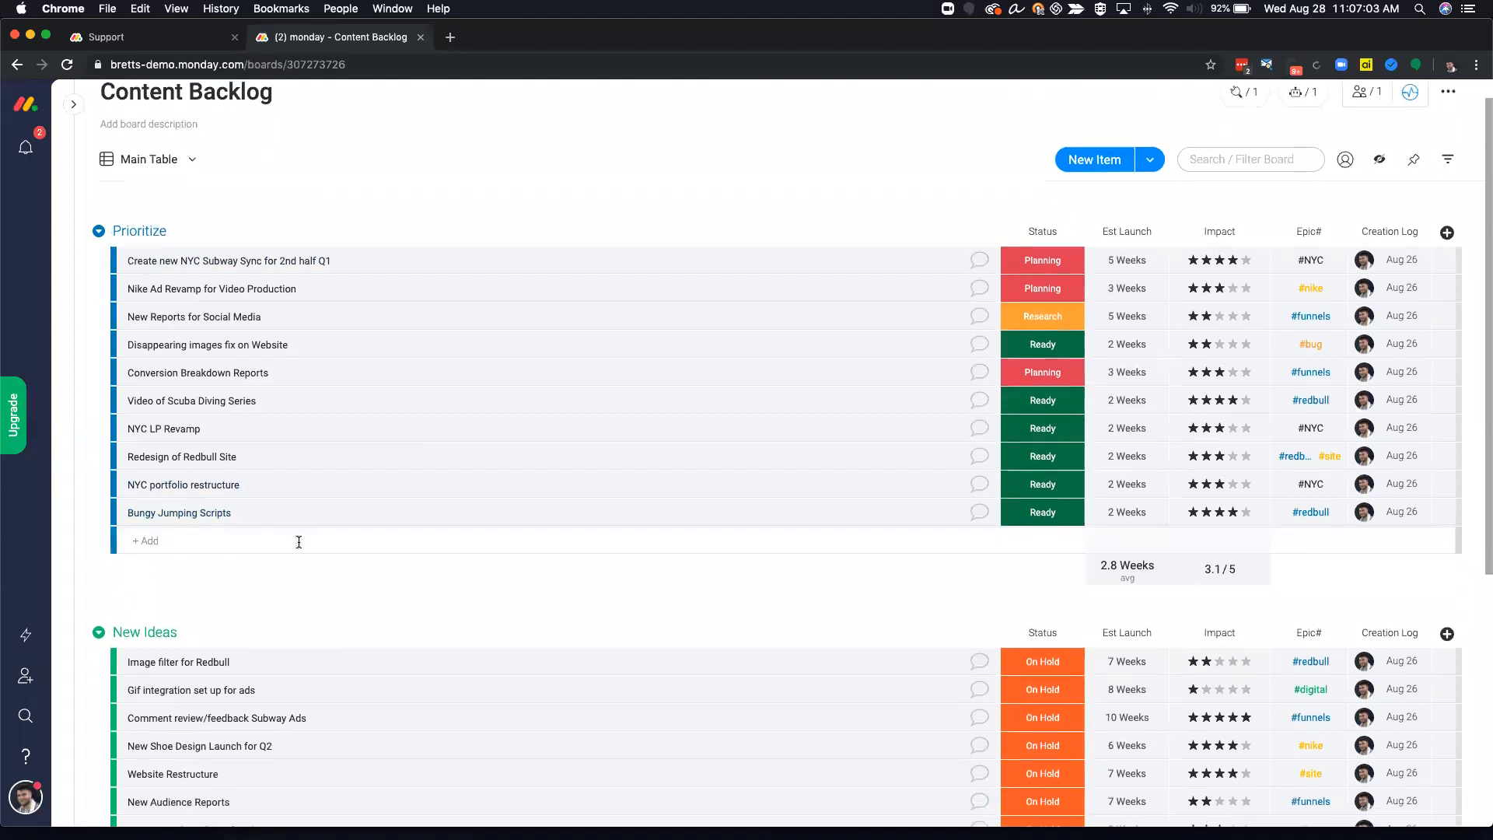
scroll(218, 557, down, 1)
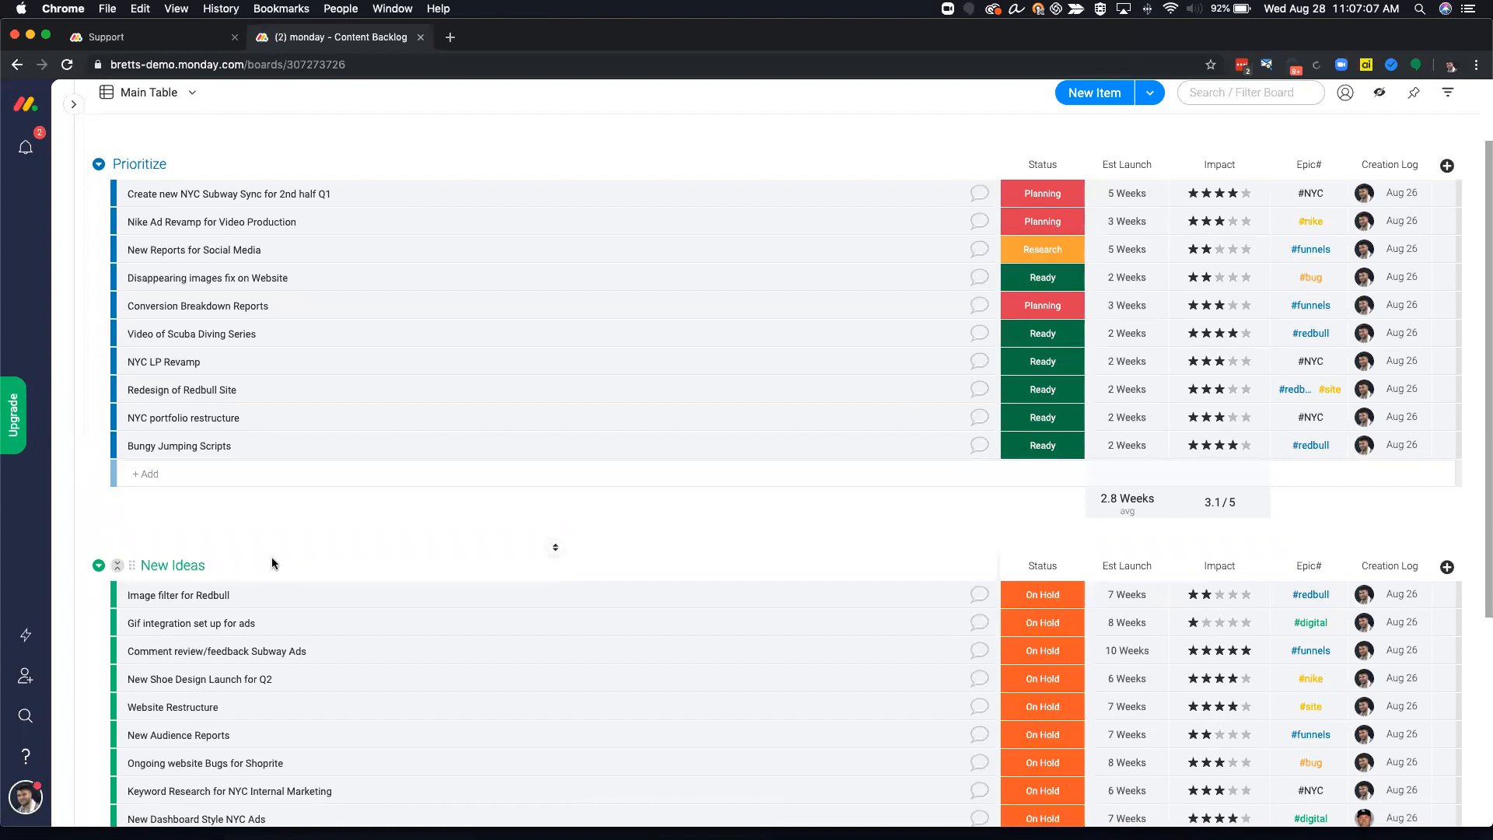
scroll(272, 560, down, 2)
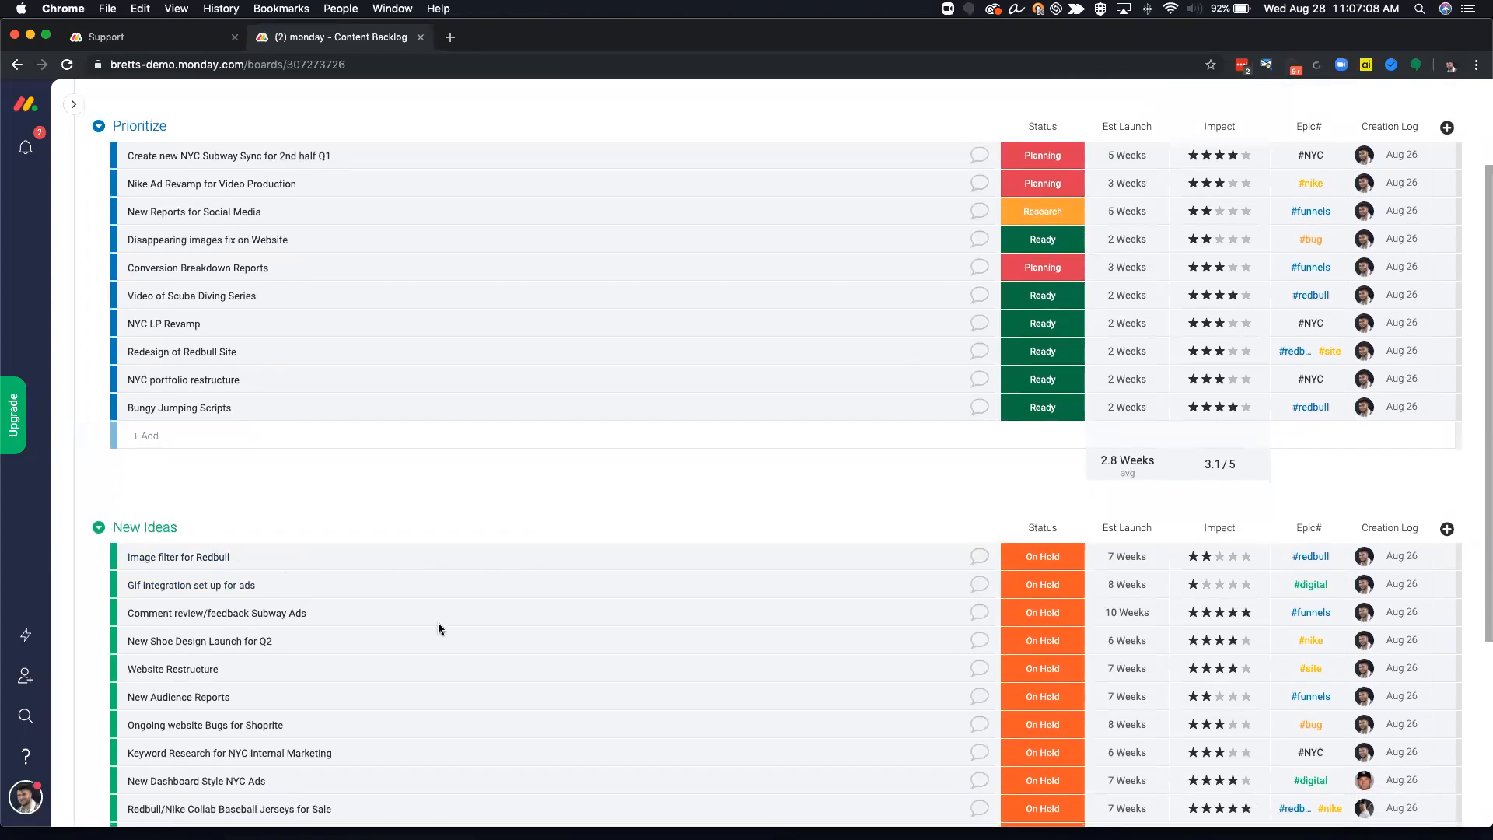
scroll(315, 356, up, 1)
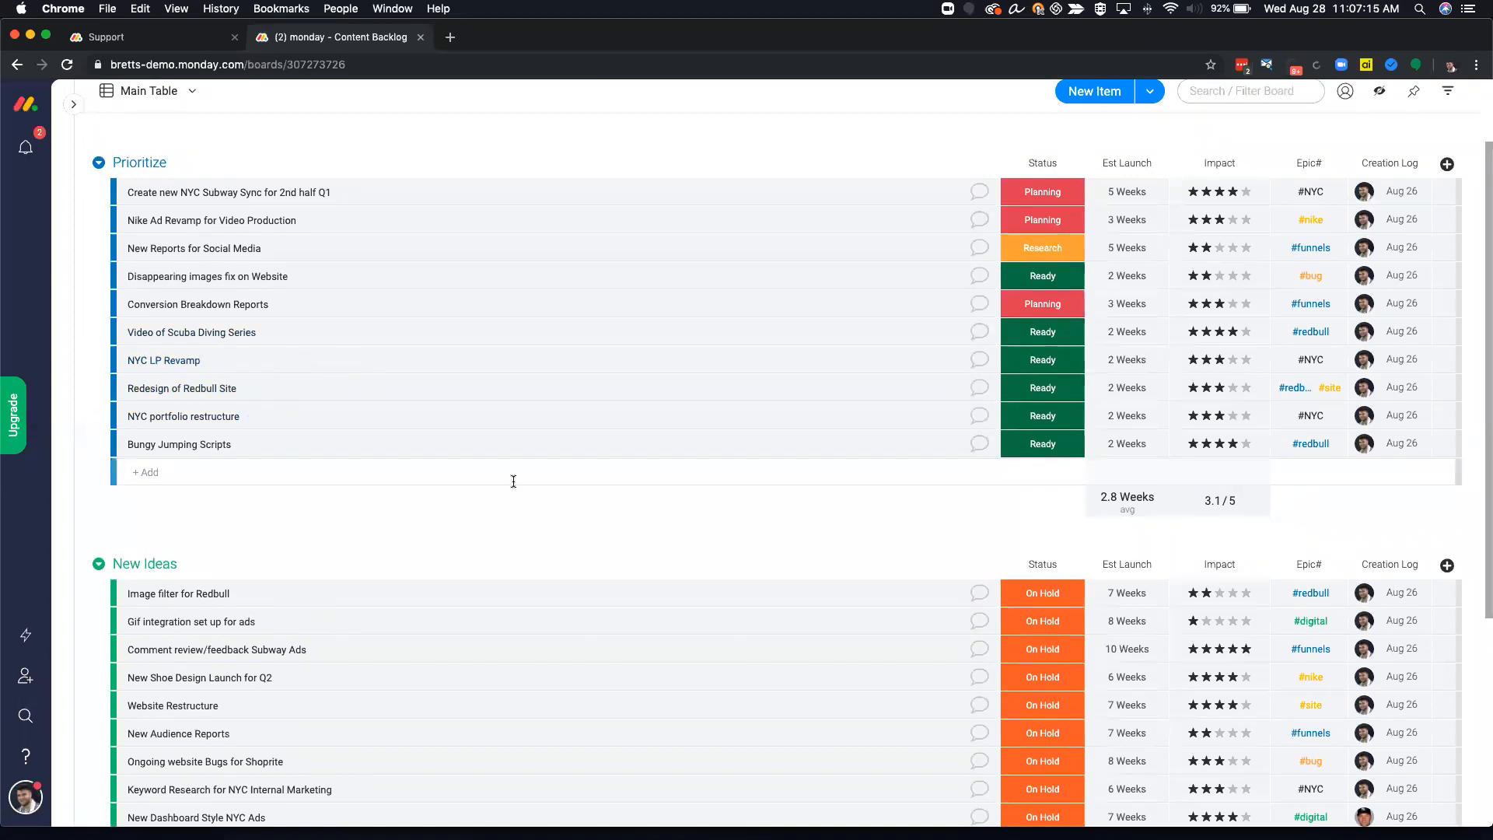
scroll(511, 481, down, 1)
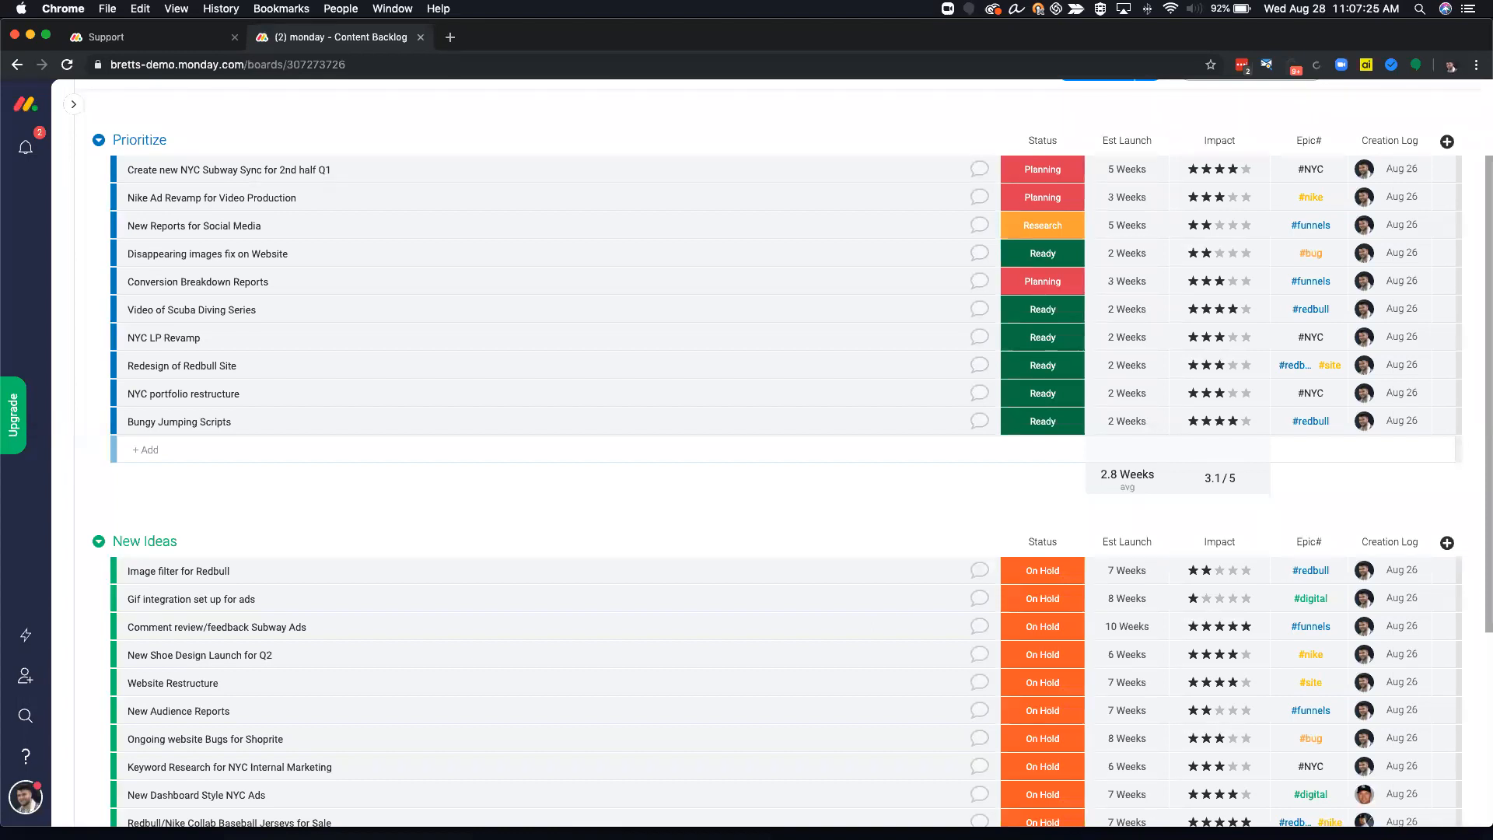
scroll(1014, 228, up, 3)
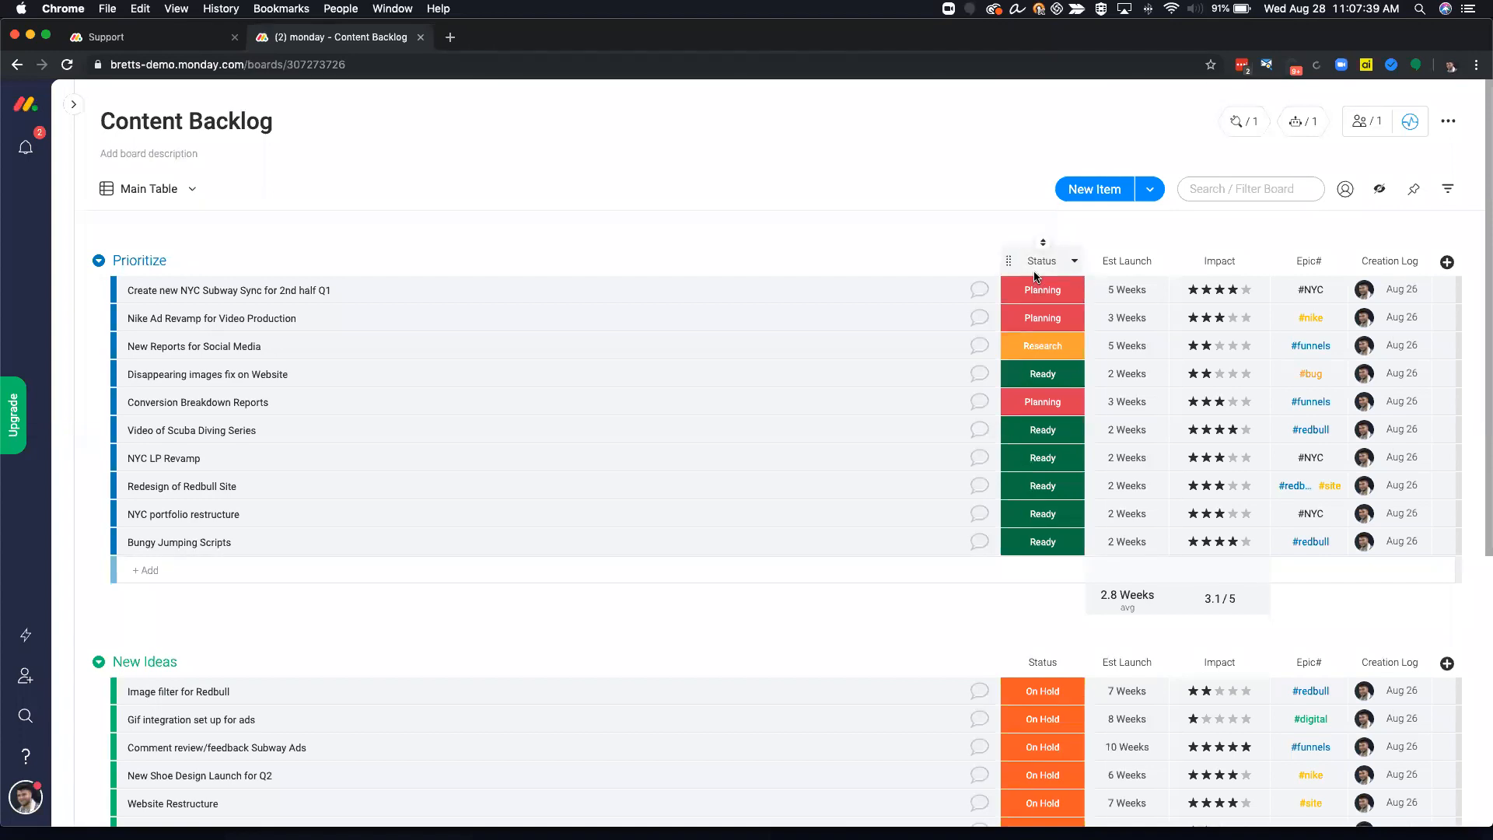
Look at the status labels available for the "Image filter for Redbull" item in the New Ideas group
scroll(971, 356, down, 1)
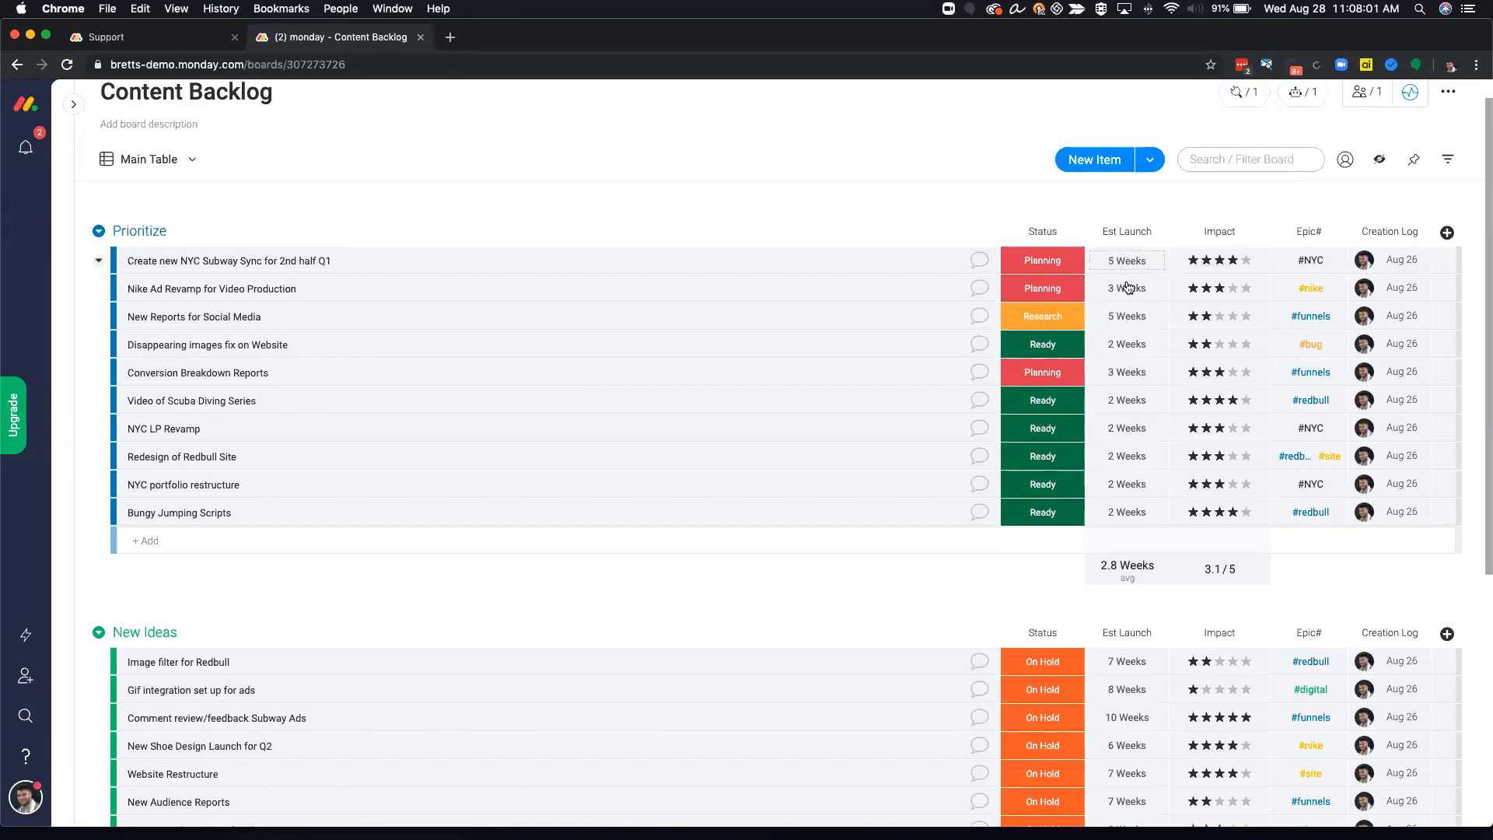
scroll(1117, 465, down, 1)
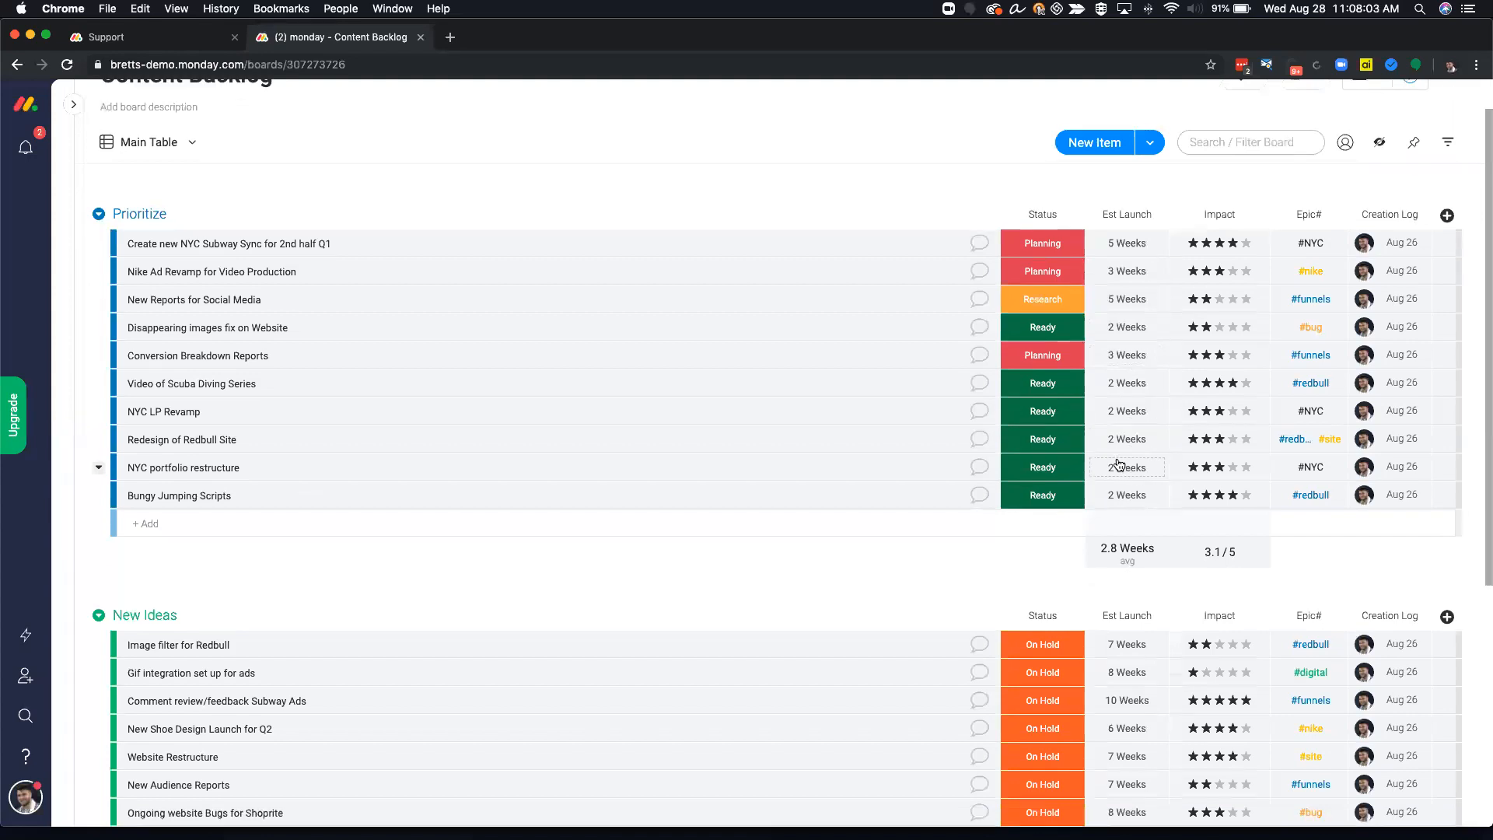
scroll(1117, 464, down, 10)
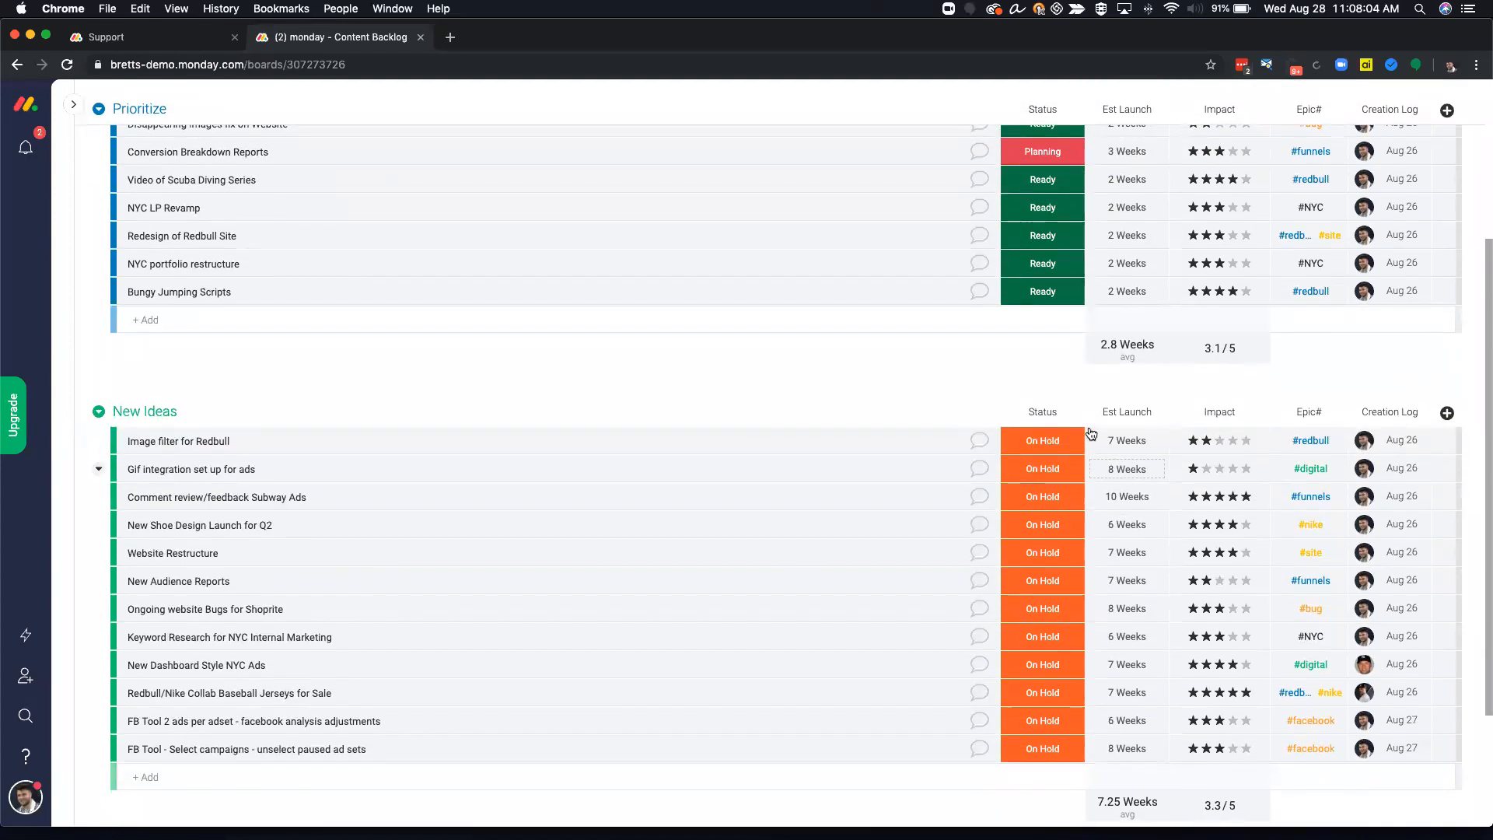
click(1069, 439)
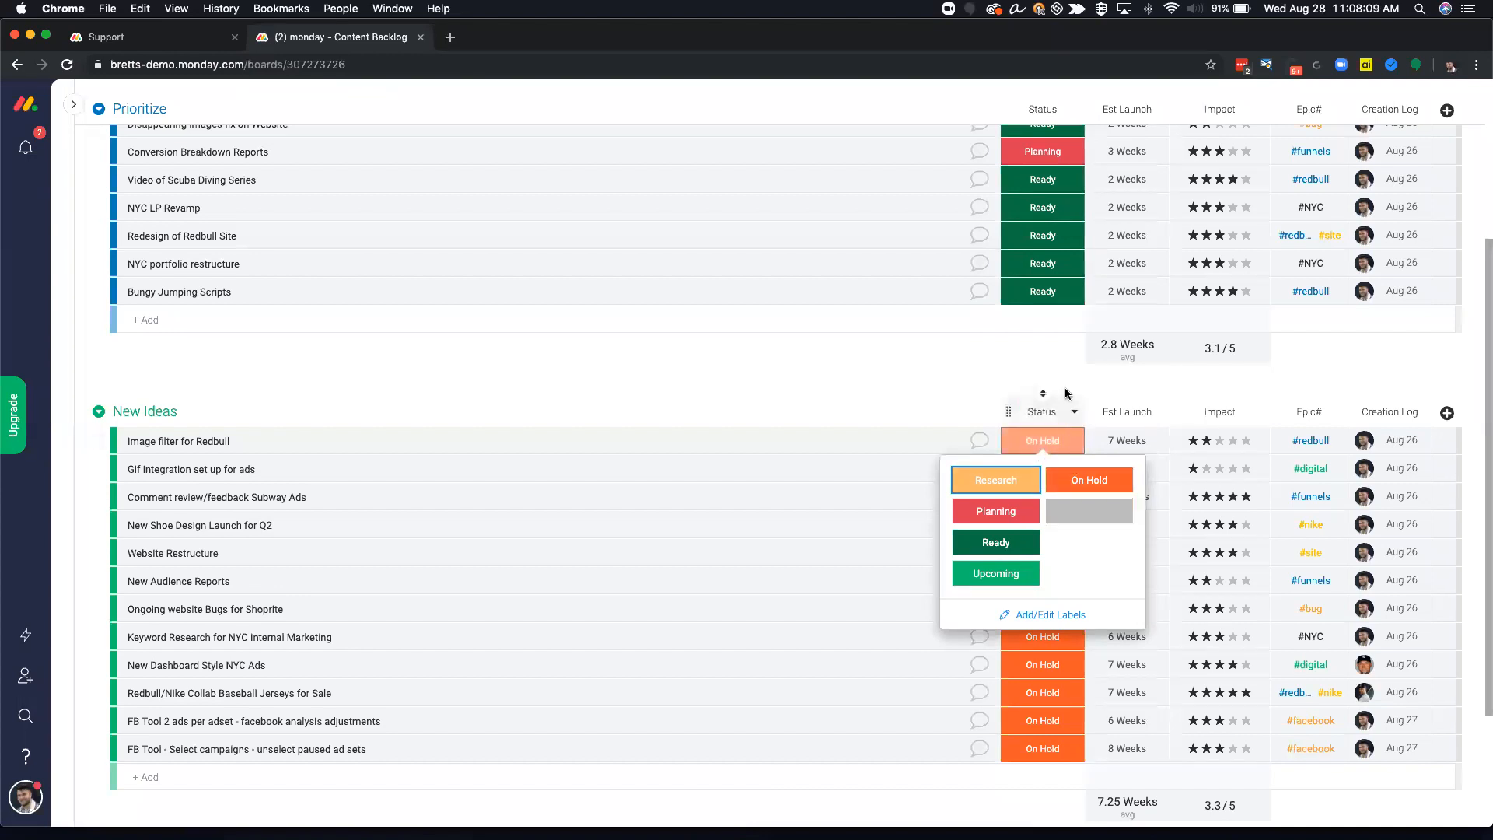
click(1102, 403)
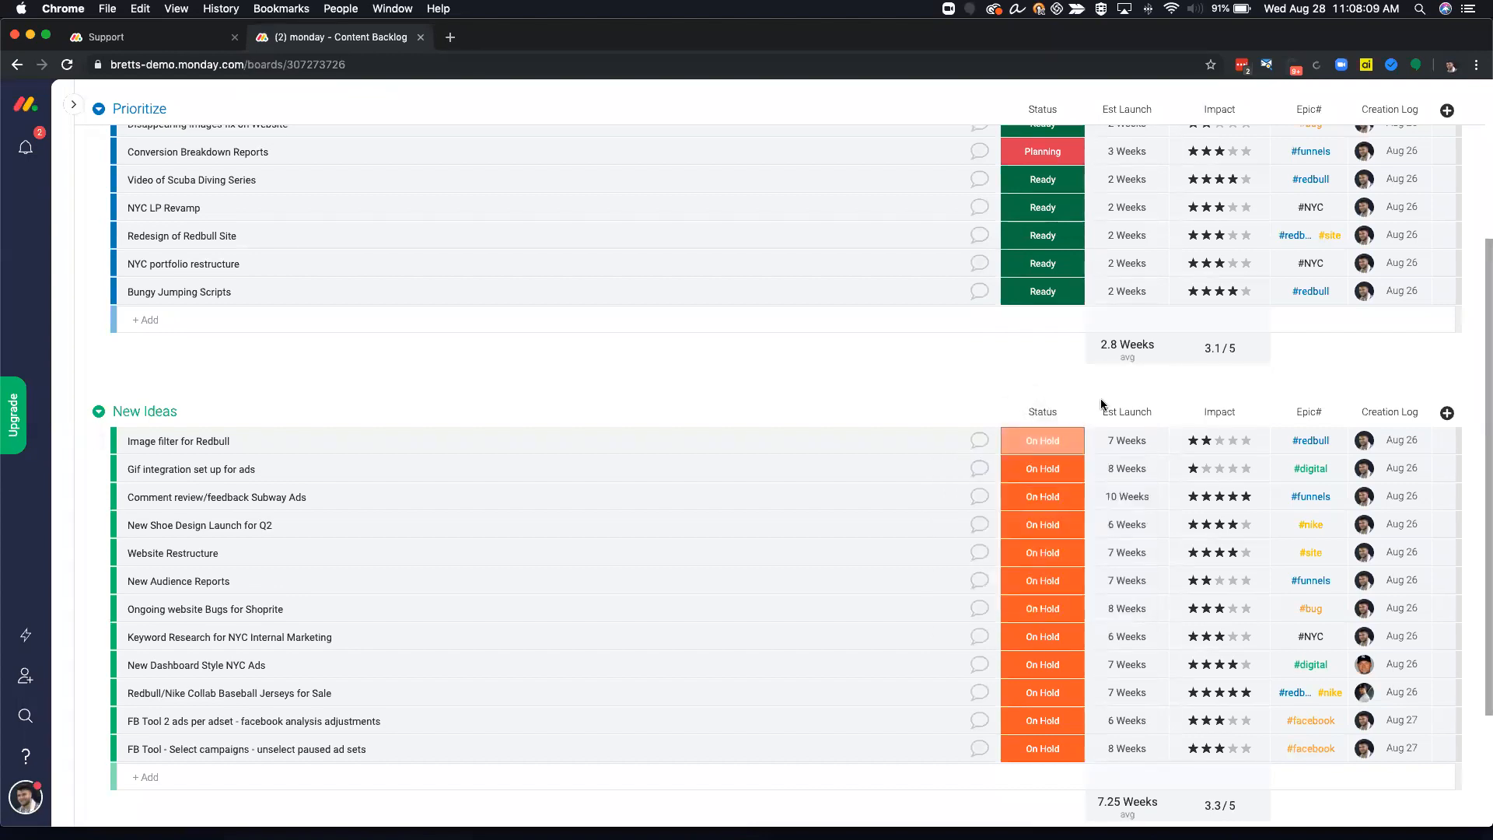
click(1071, 450)
click(1124, 453)
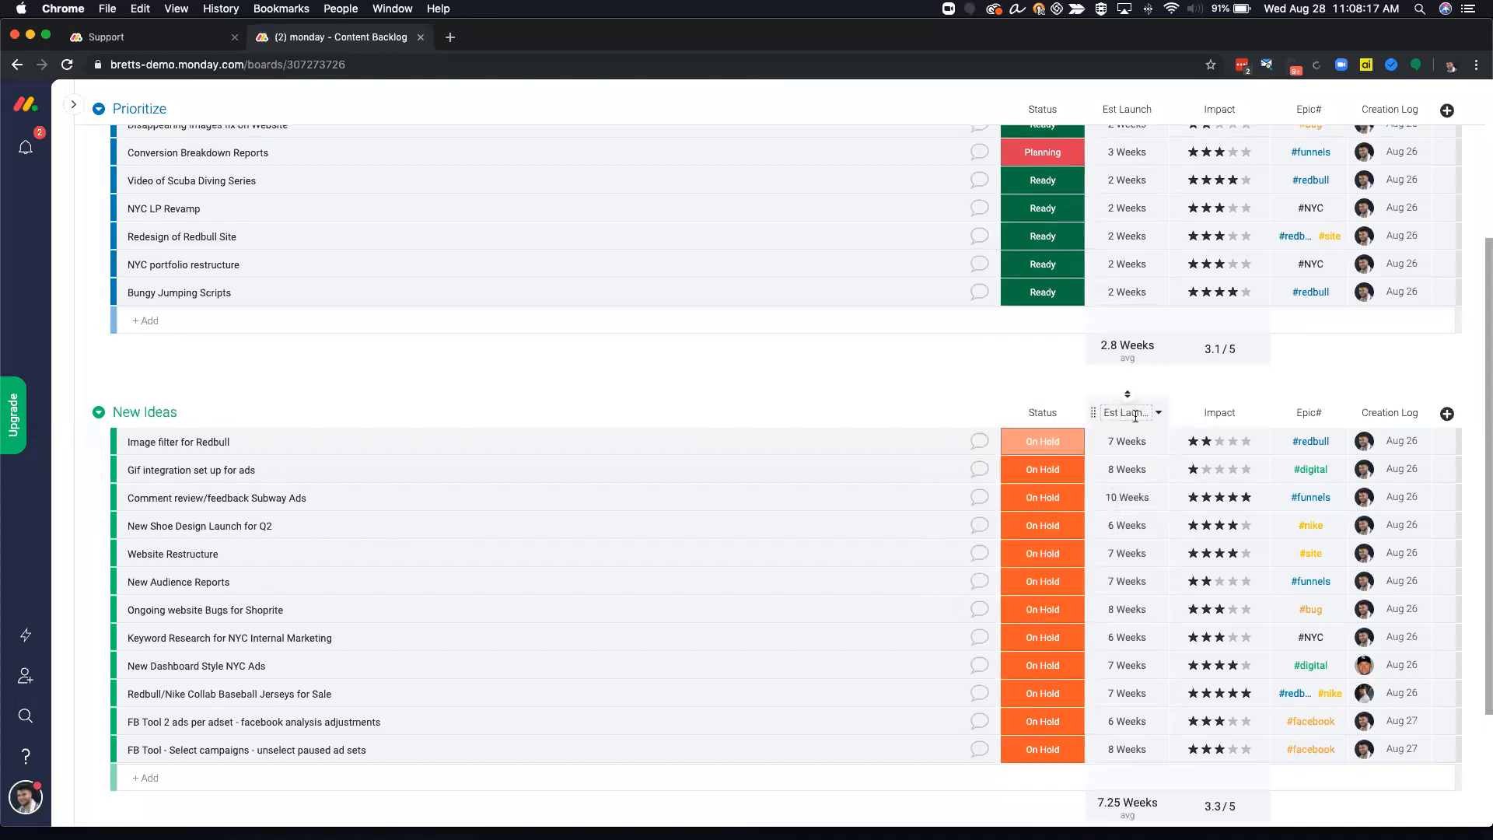
Clear the Est Launch column's custom unit in the Prioritize group's summary settings and re-enter it as "Weeks"
scroll(1127, 407, up, 3)
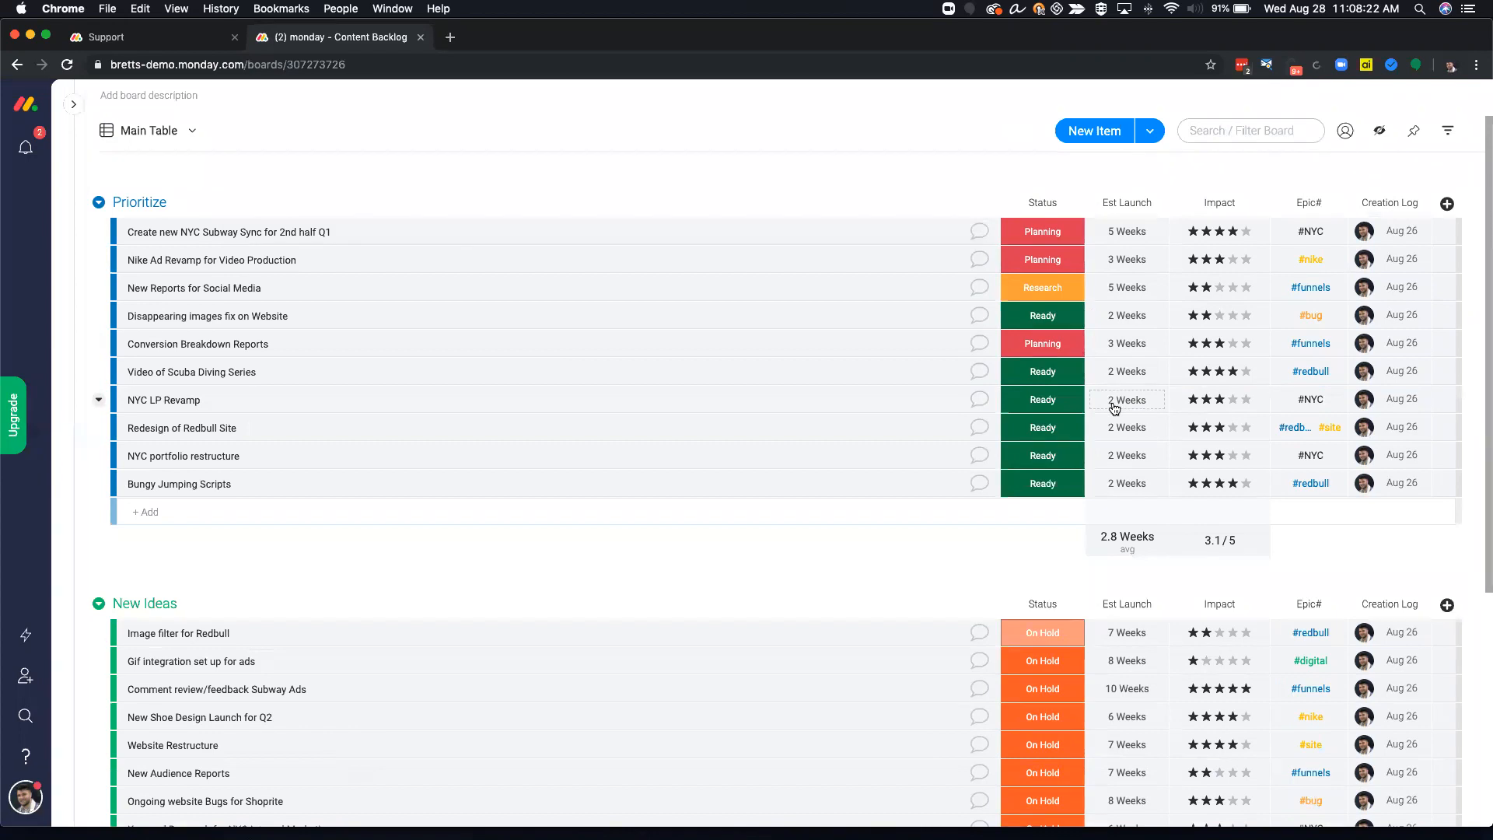
scroll(1115, 405, up, 3)
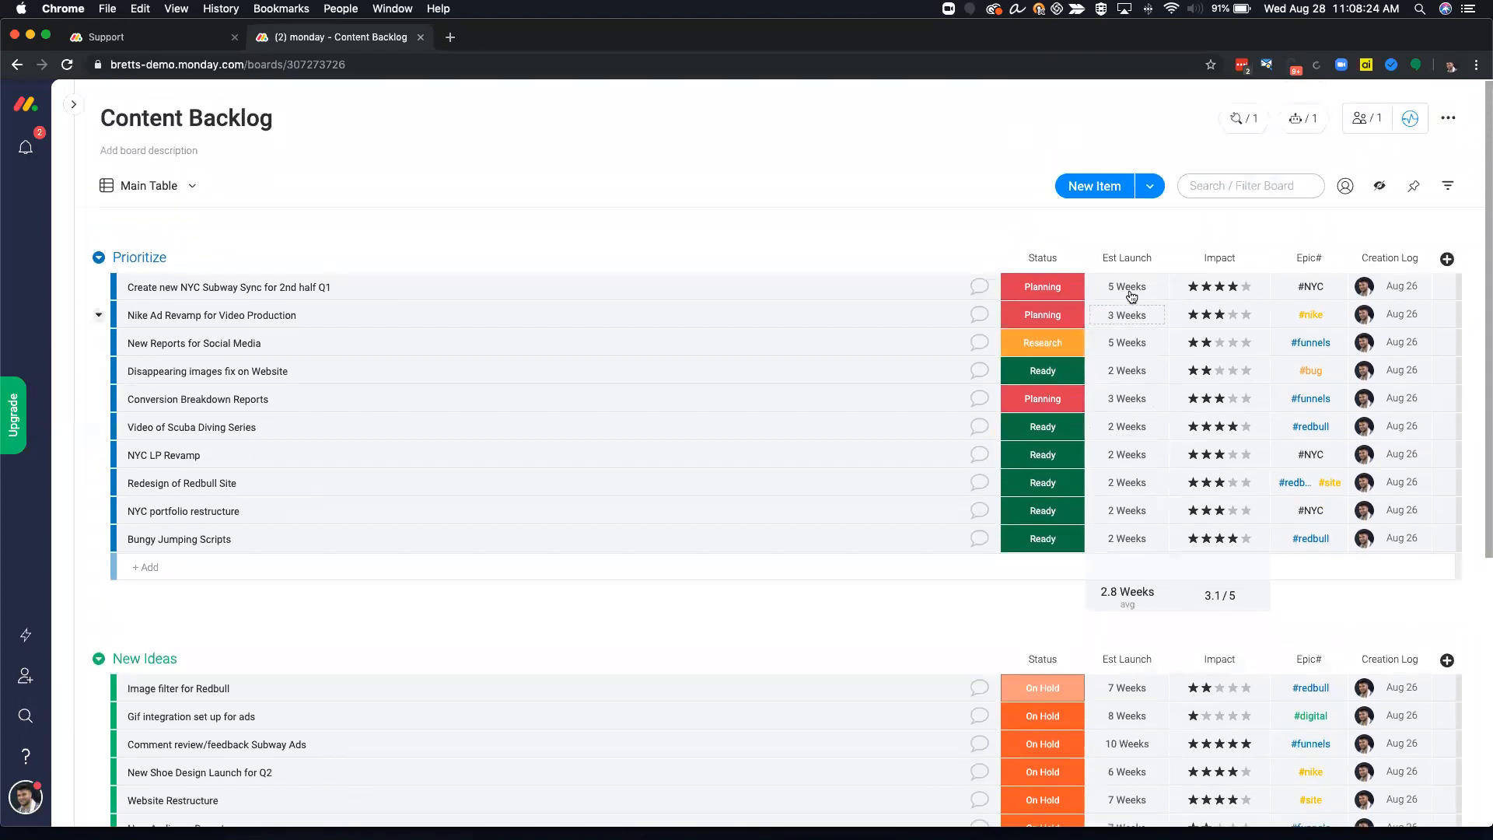
click(1129, 289)
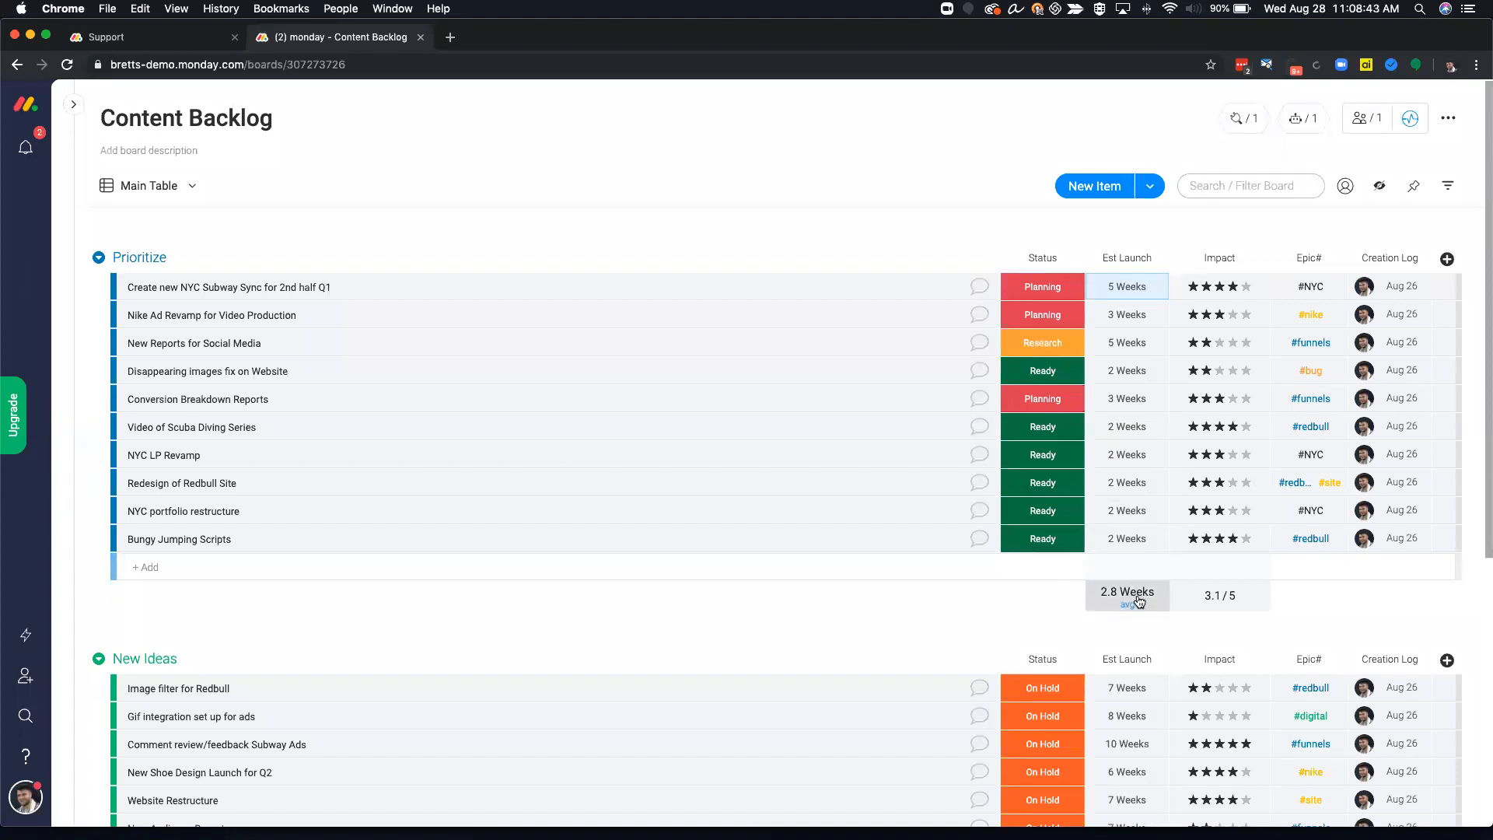
click(1111, 602)
double_click(961, 620)
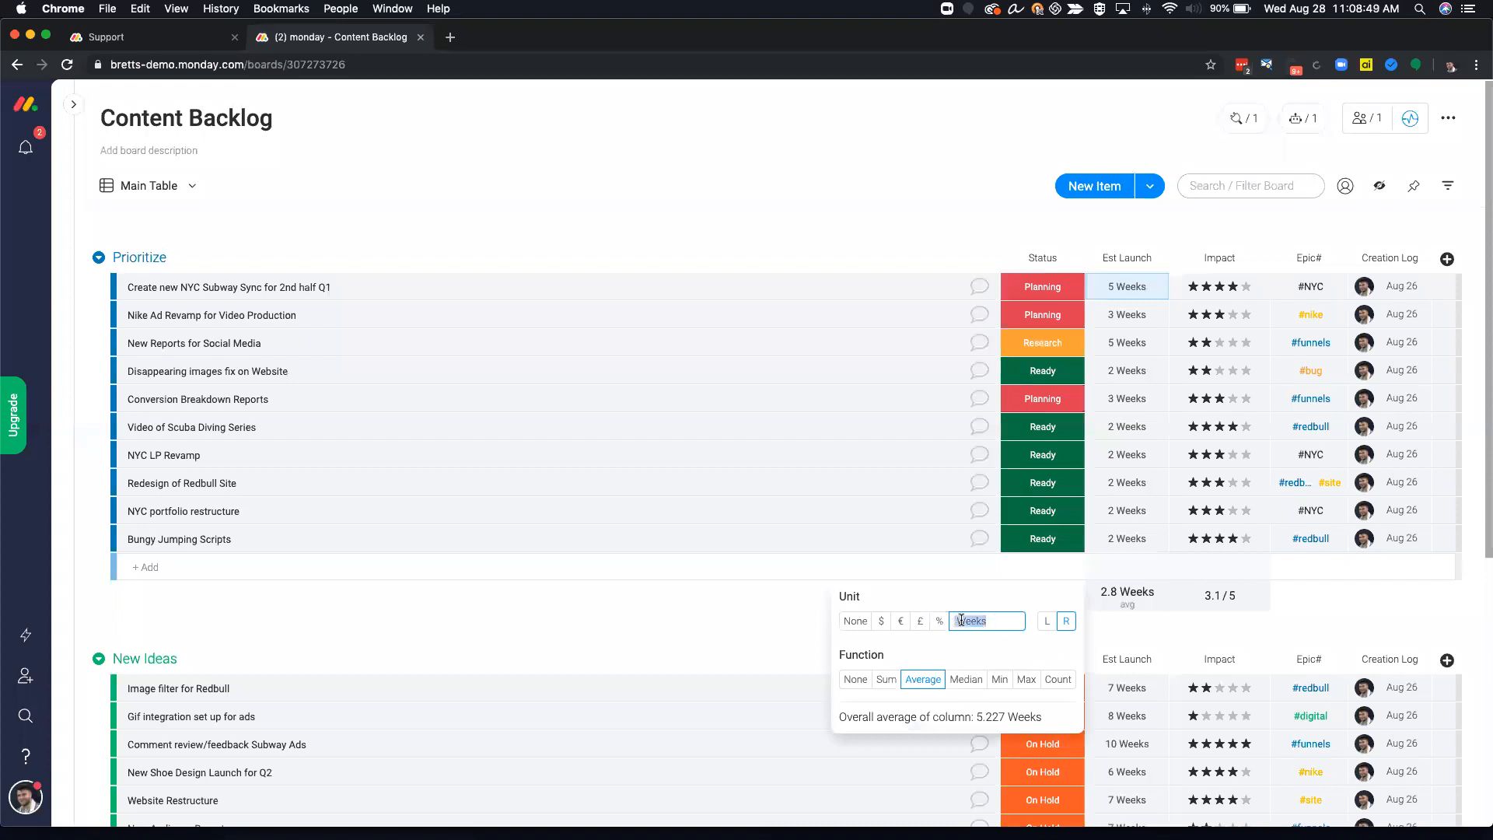
key(BackSpace)
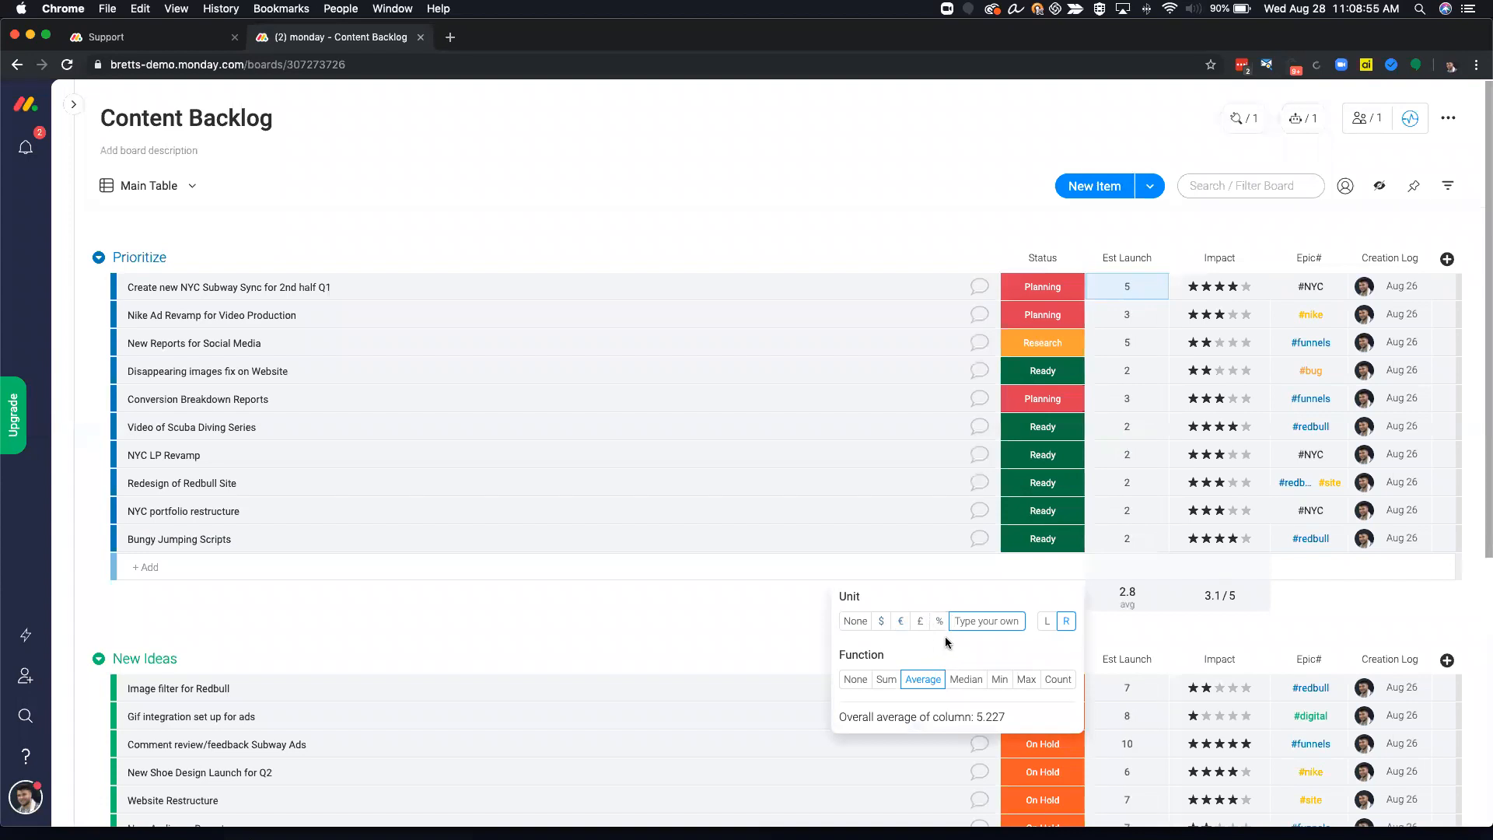
text(Weeks)
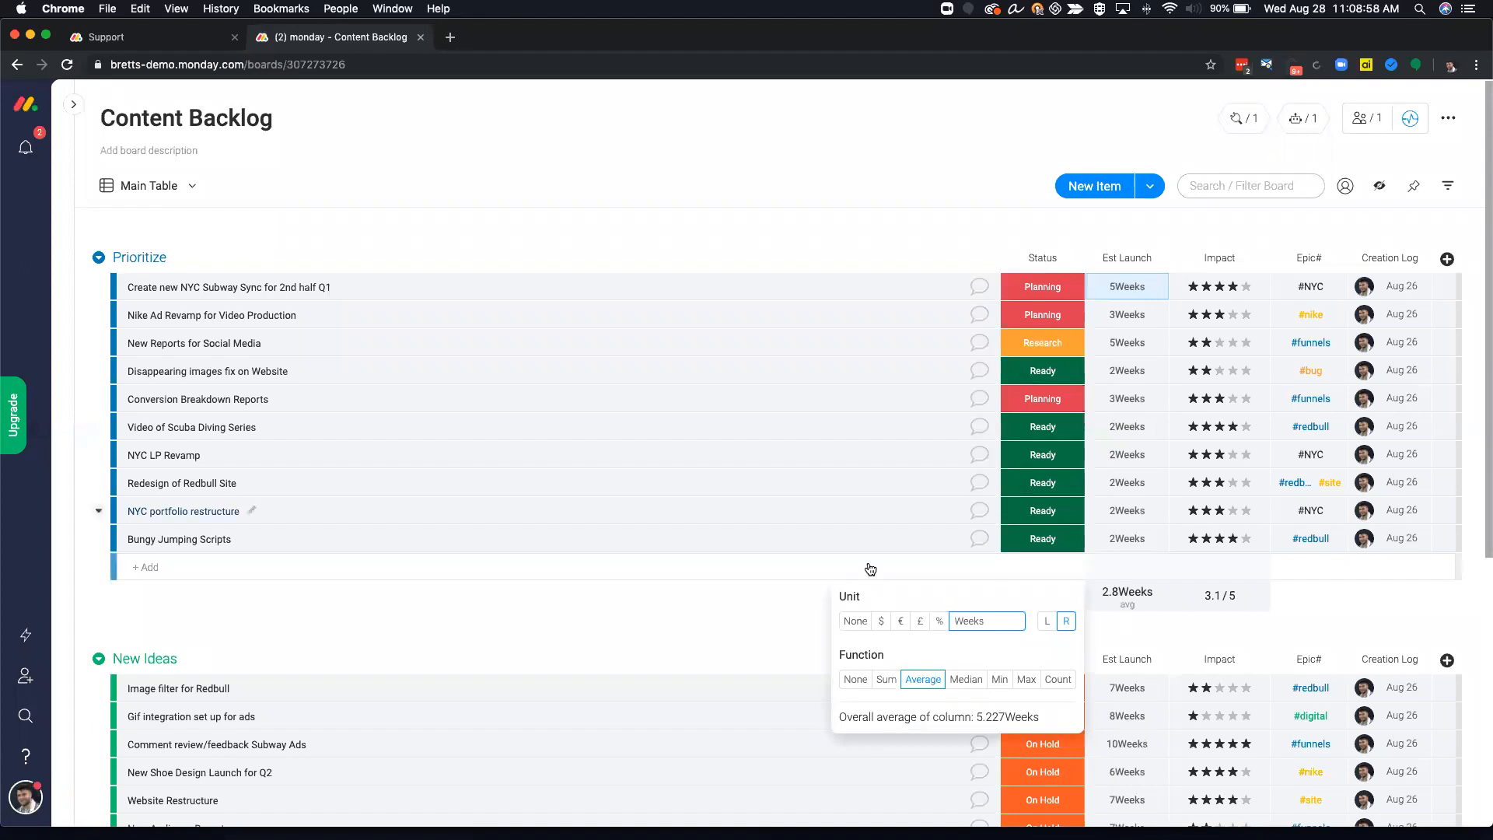
click(1118, 299)
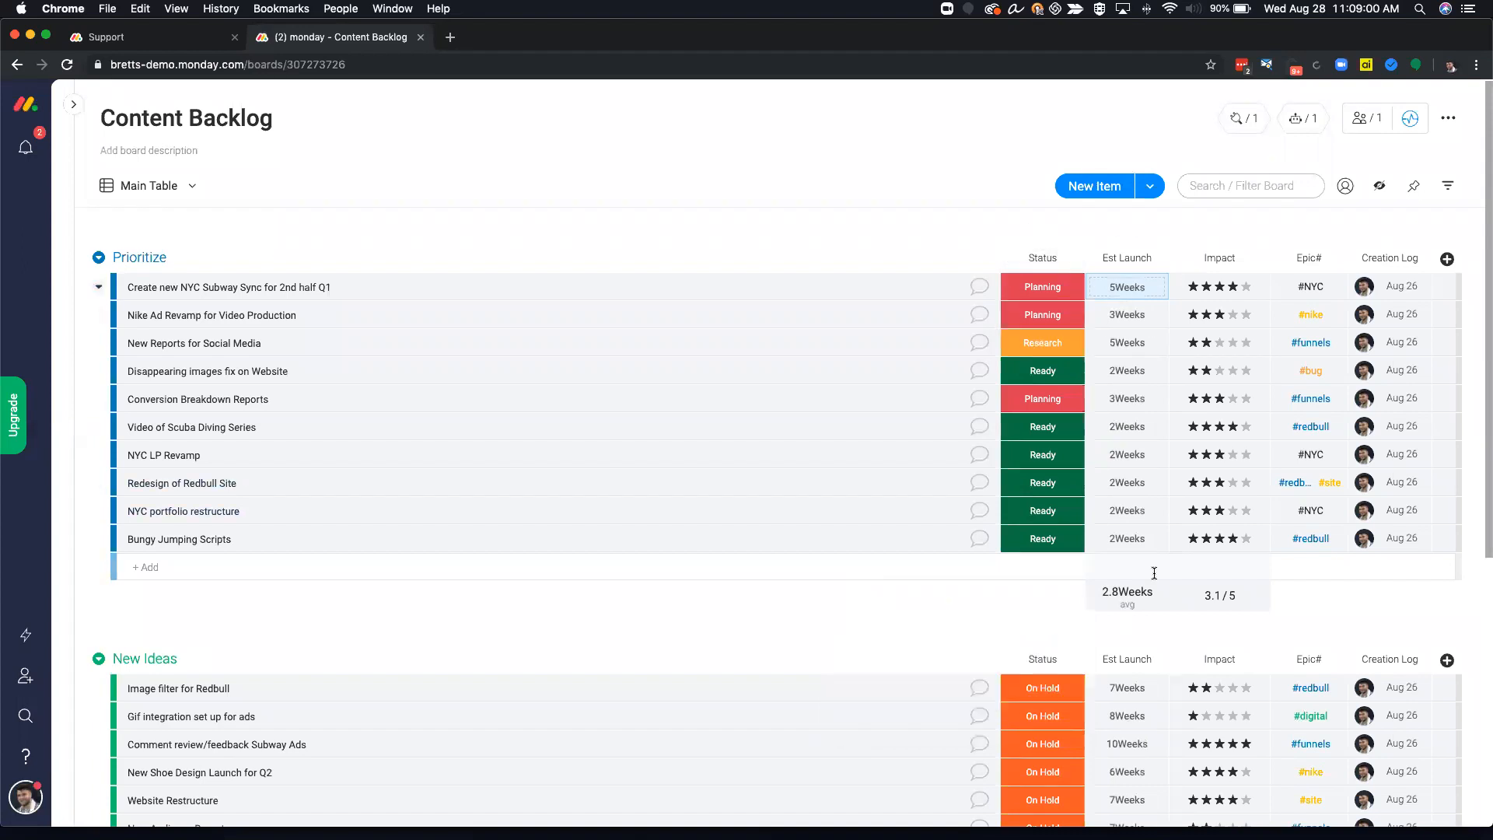
Add a leading space to the custom unit "Weeks" in the Prioritize group's Est Launch summary settings
click(1127, 595)
click(954, 621)
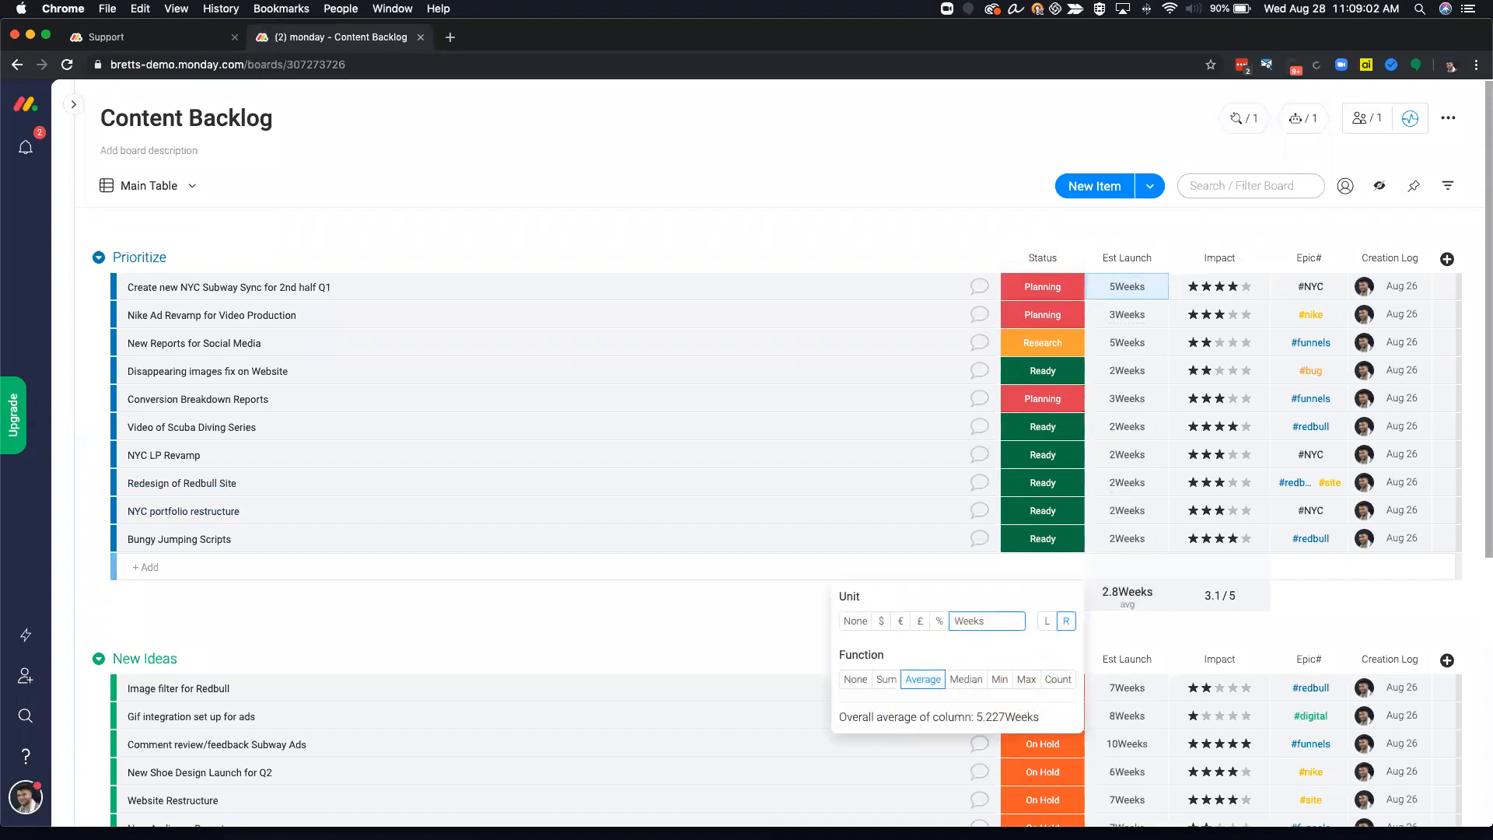
click(1012, 743)
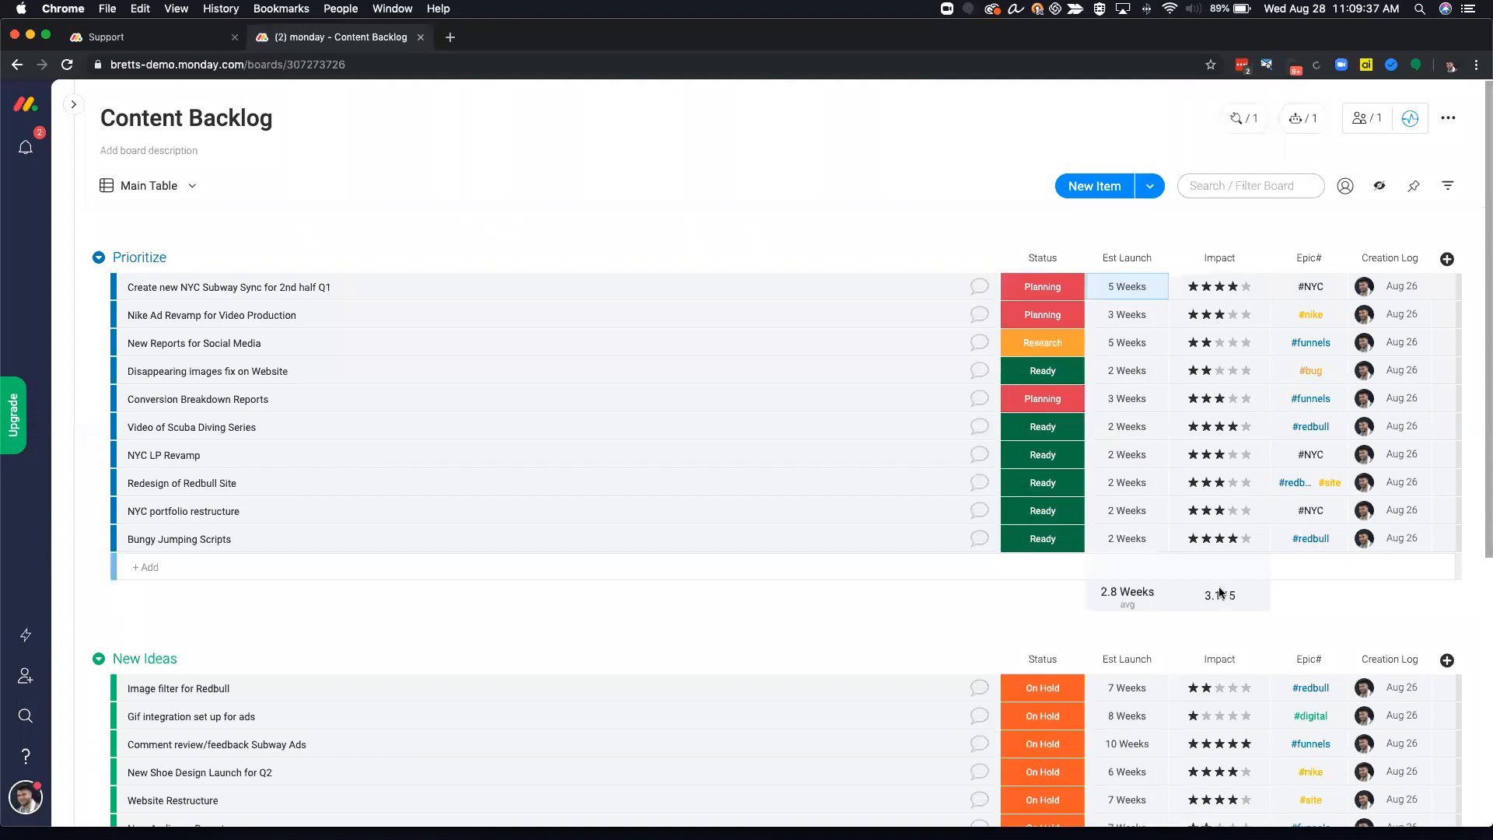
In the Impact column's settings, try the Hearts symbol, switch back to Stars, and set the color to light blue
scroll(1222, 588, down, 1)
scroll(1222, 588, down, 2)
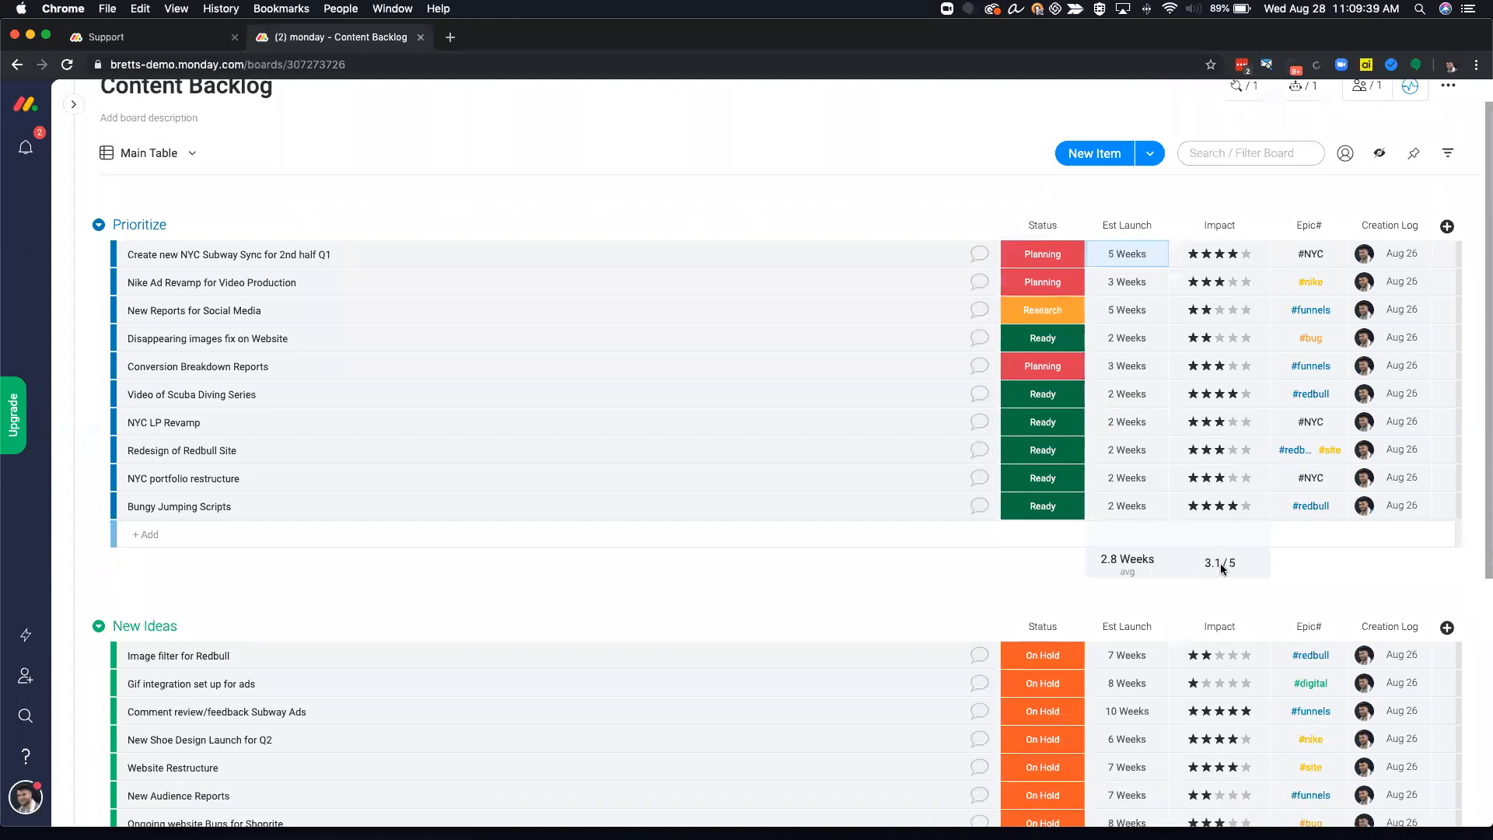
click(1259, 228)
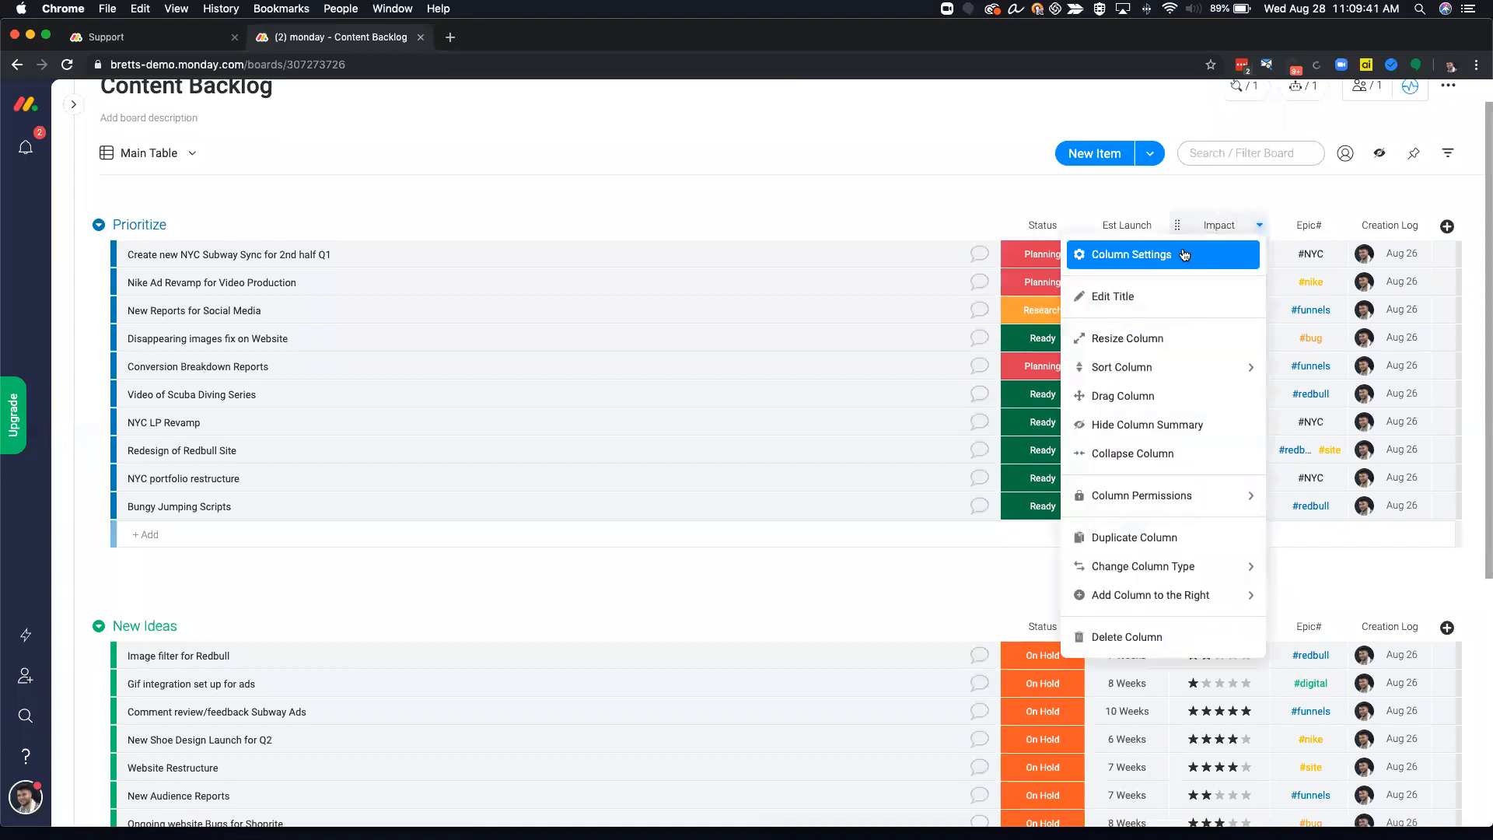
click(1136, 254)
click(1143, 299)
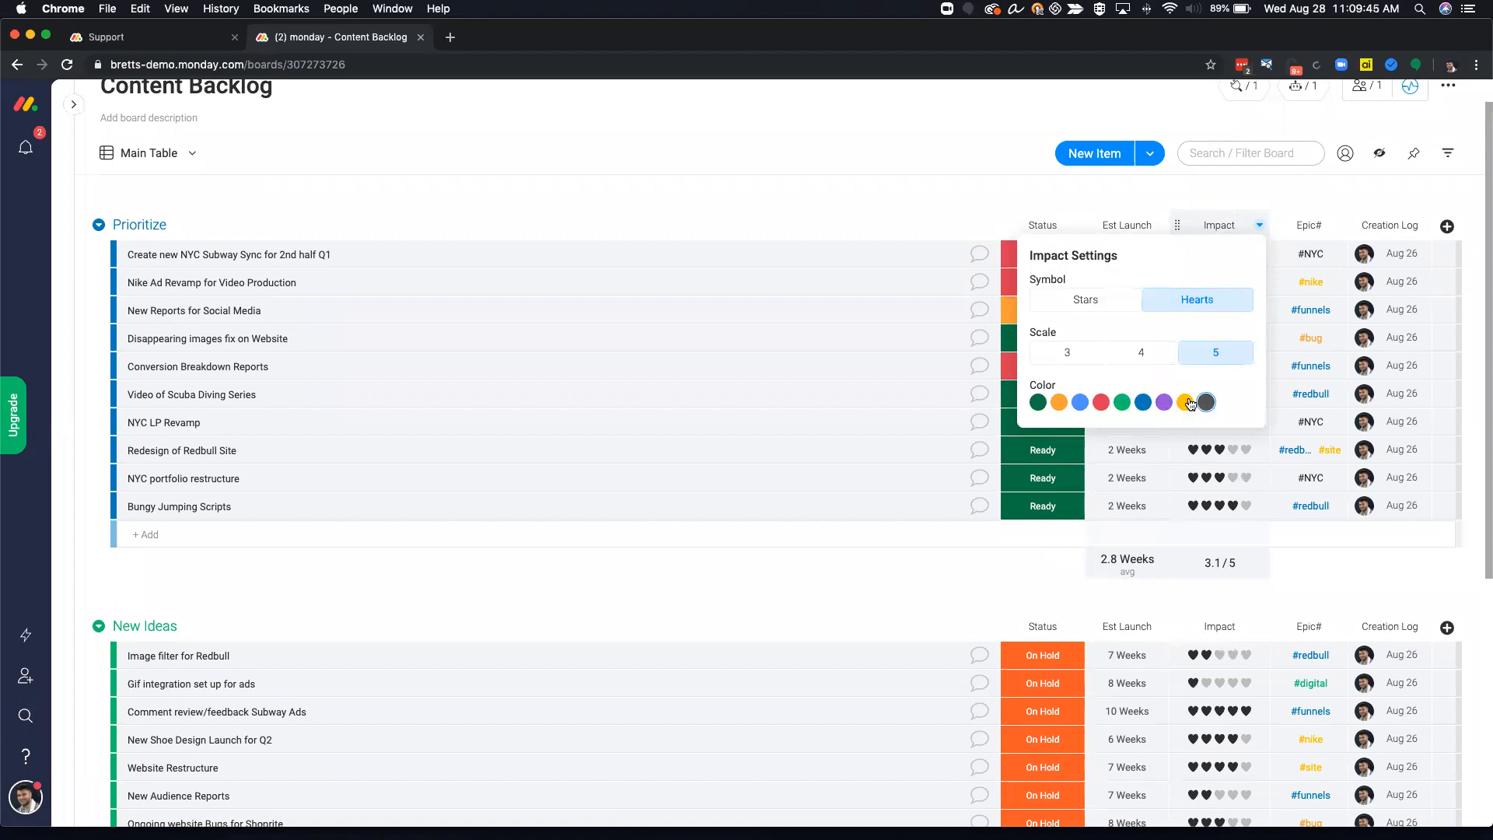
click(1080, 356)
click(1088, 301)
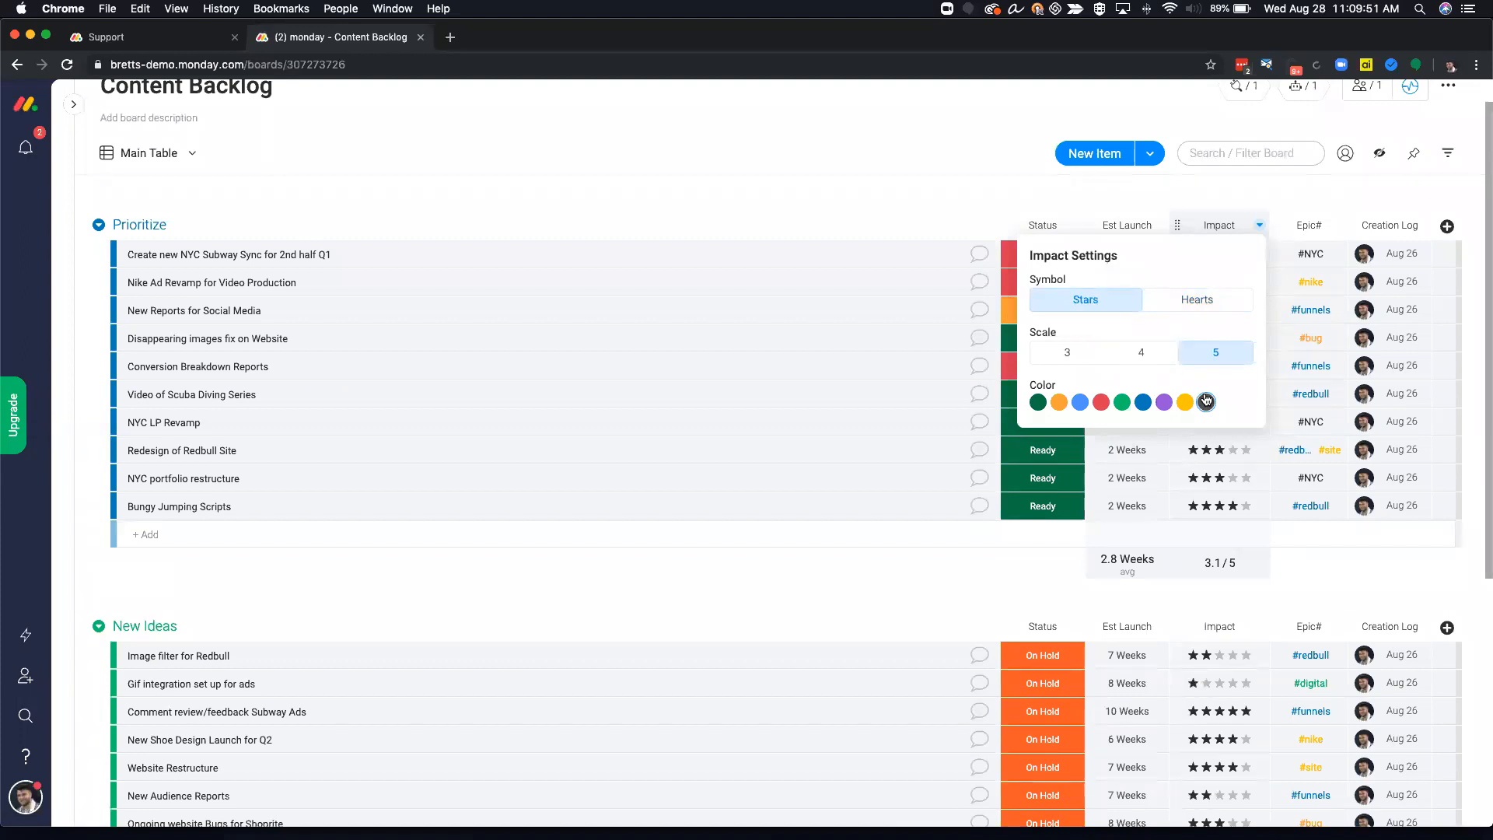
click(1081, 402)
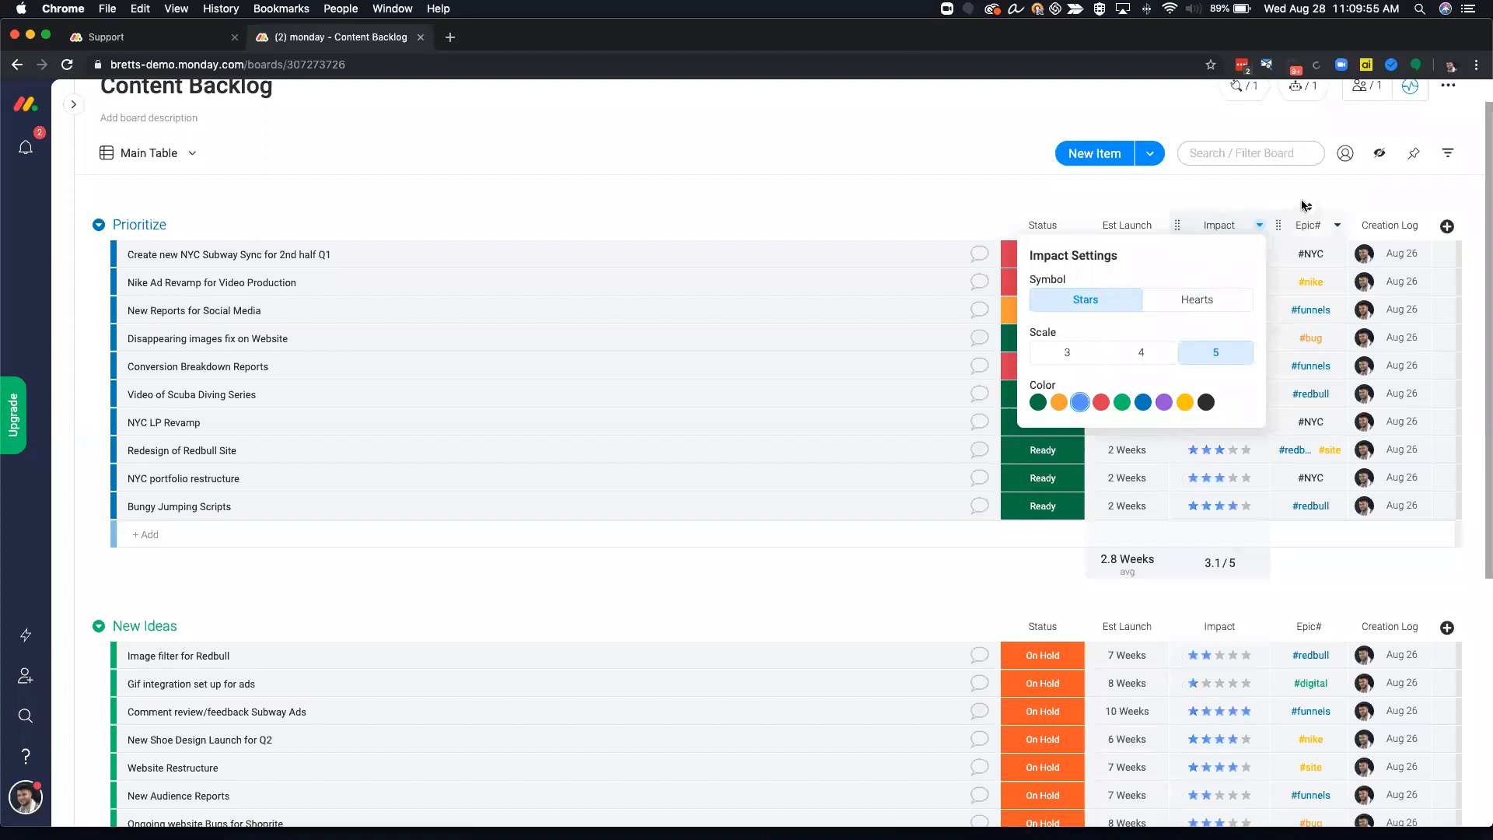
click(1332, 185)
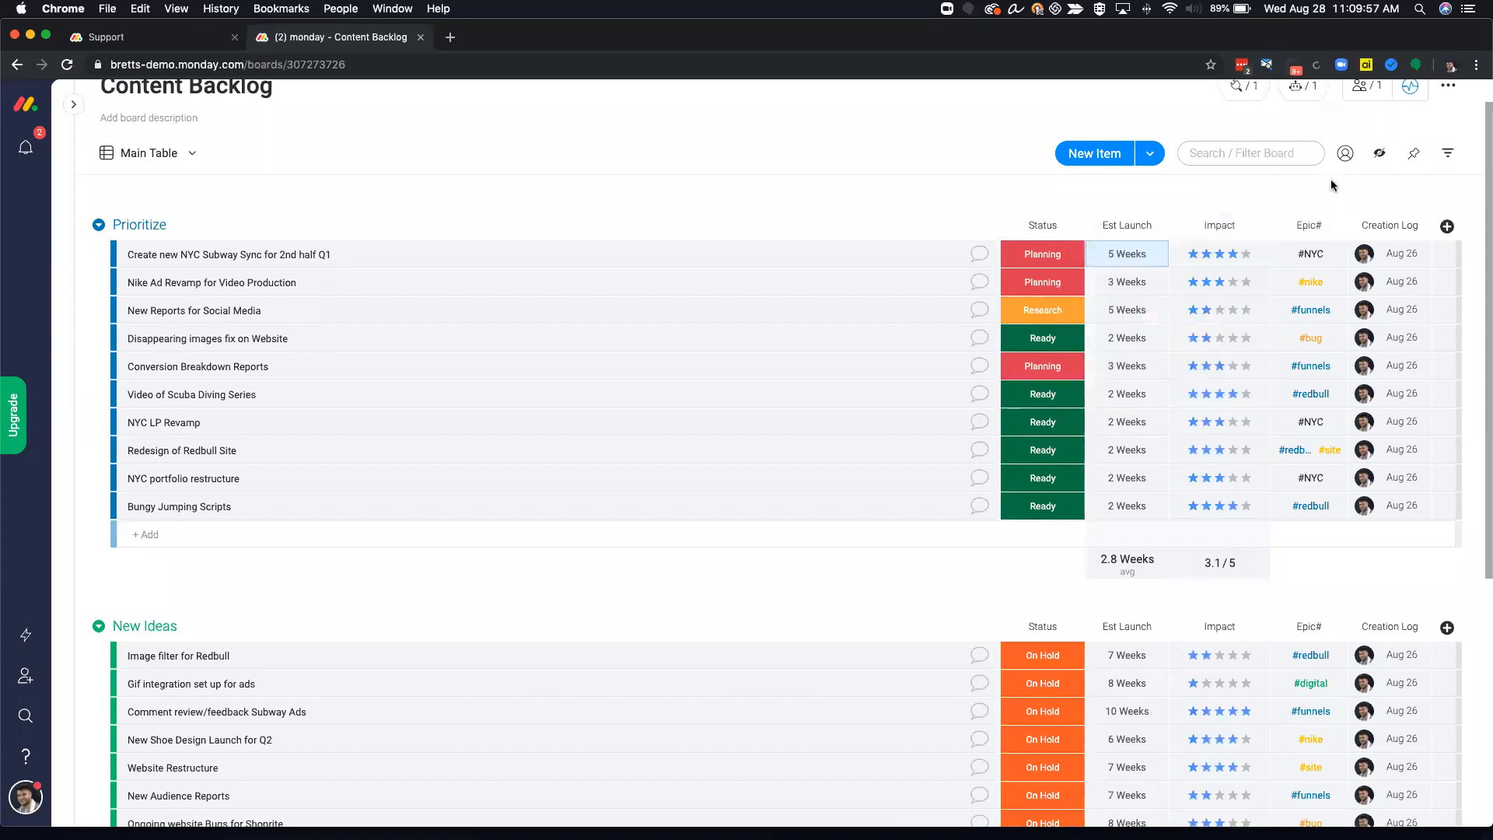
Browse the column types offered in the Column Center, through Board Power-Up and Deadline Combos, without adding any
click(1447, 227)
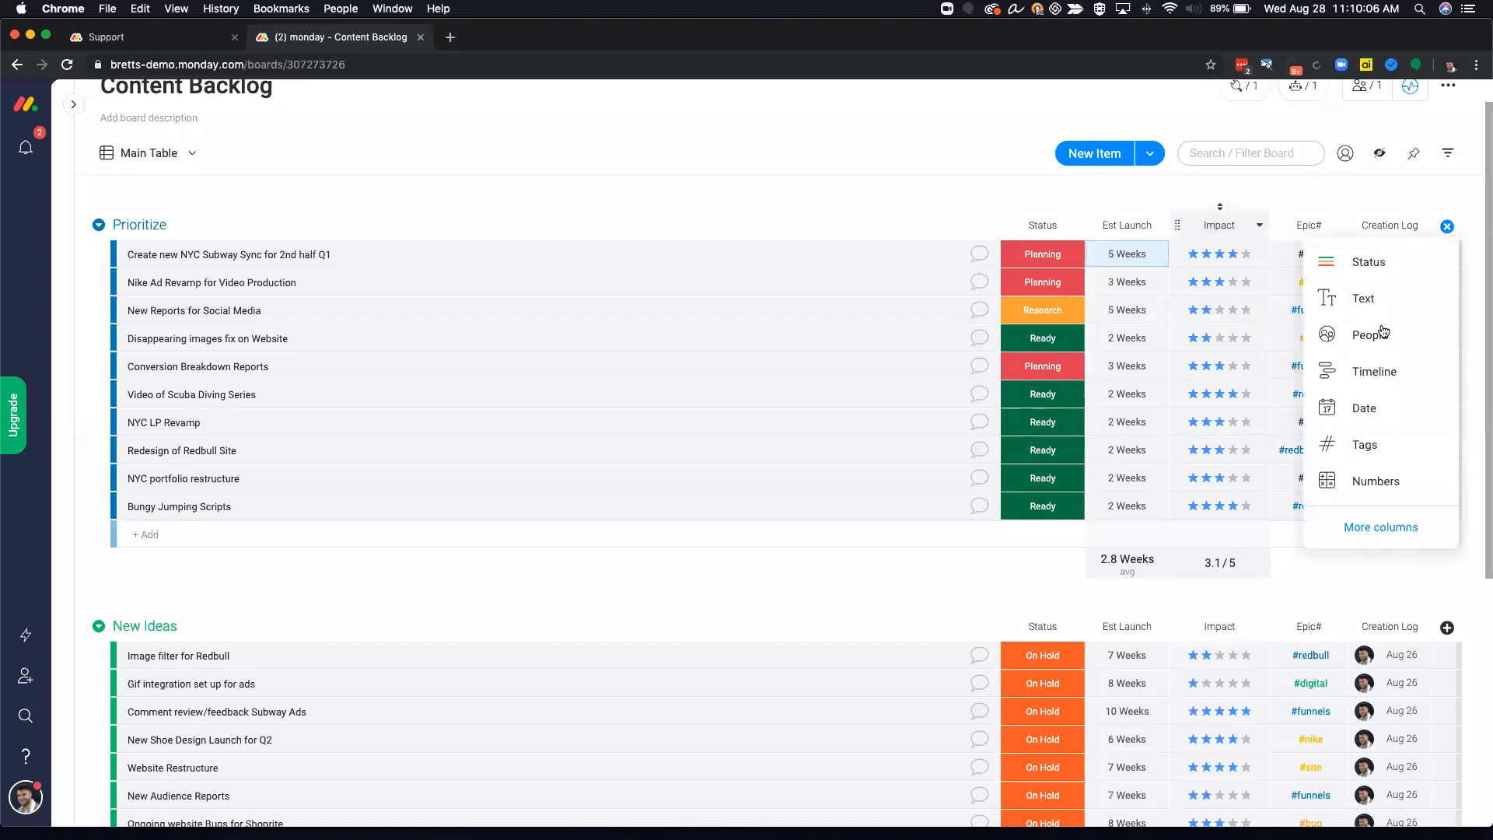
click(1397, 532)
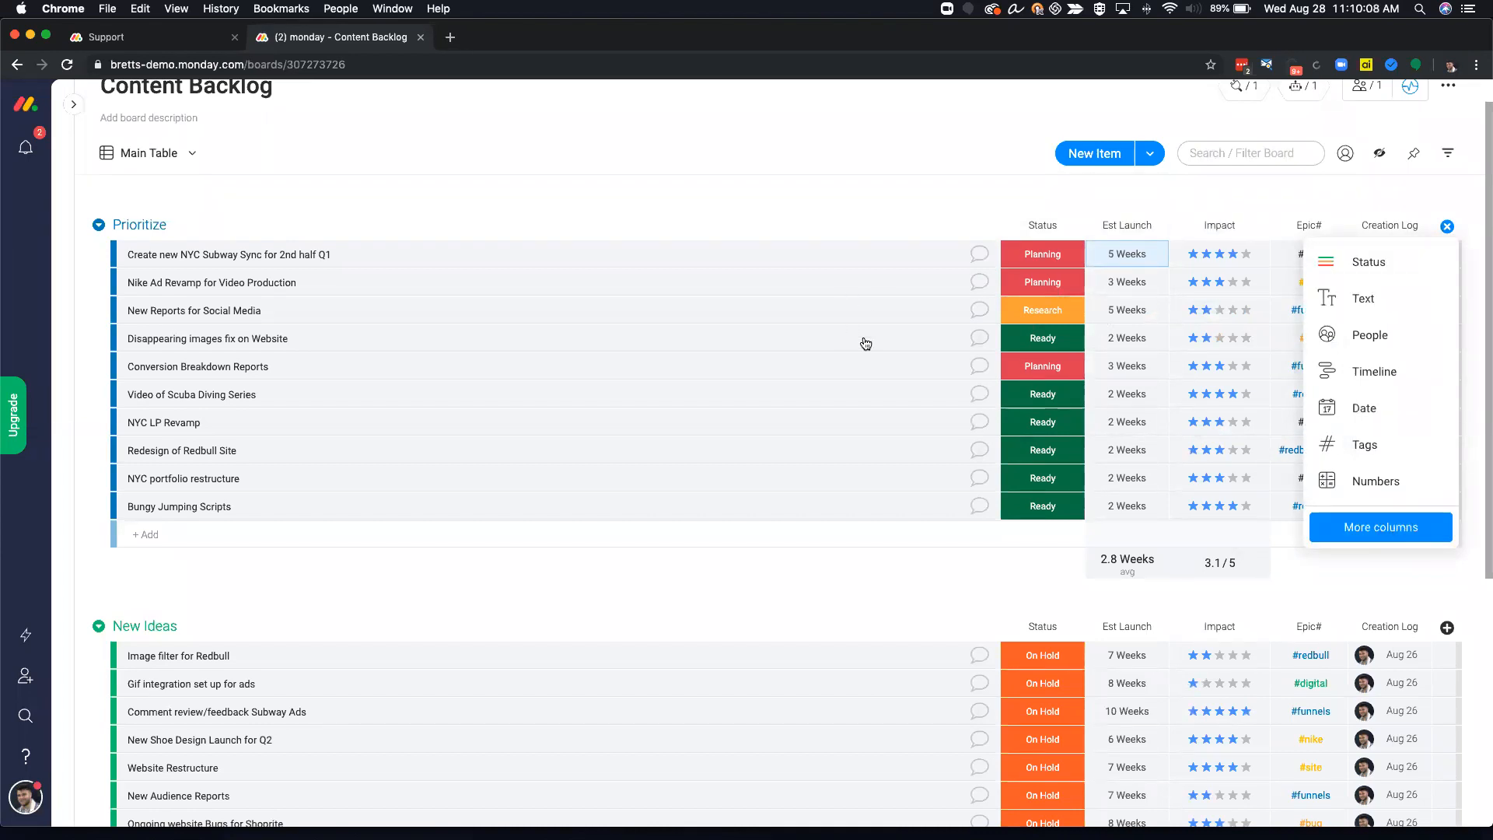
scroll(879, 352, down, 3)
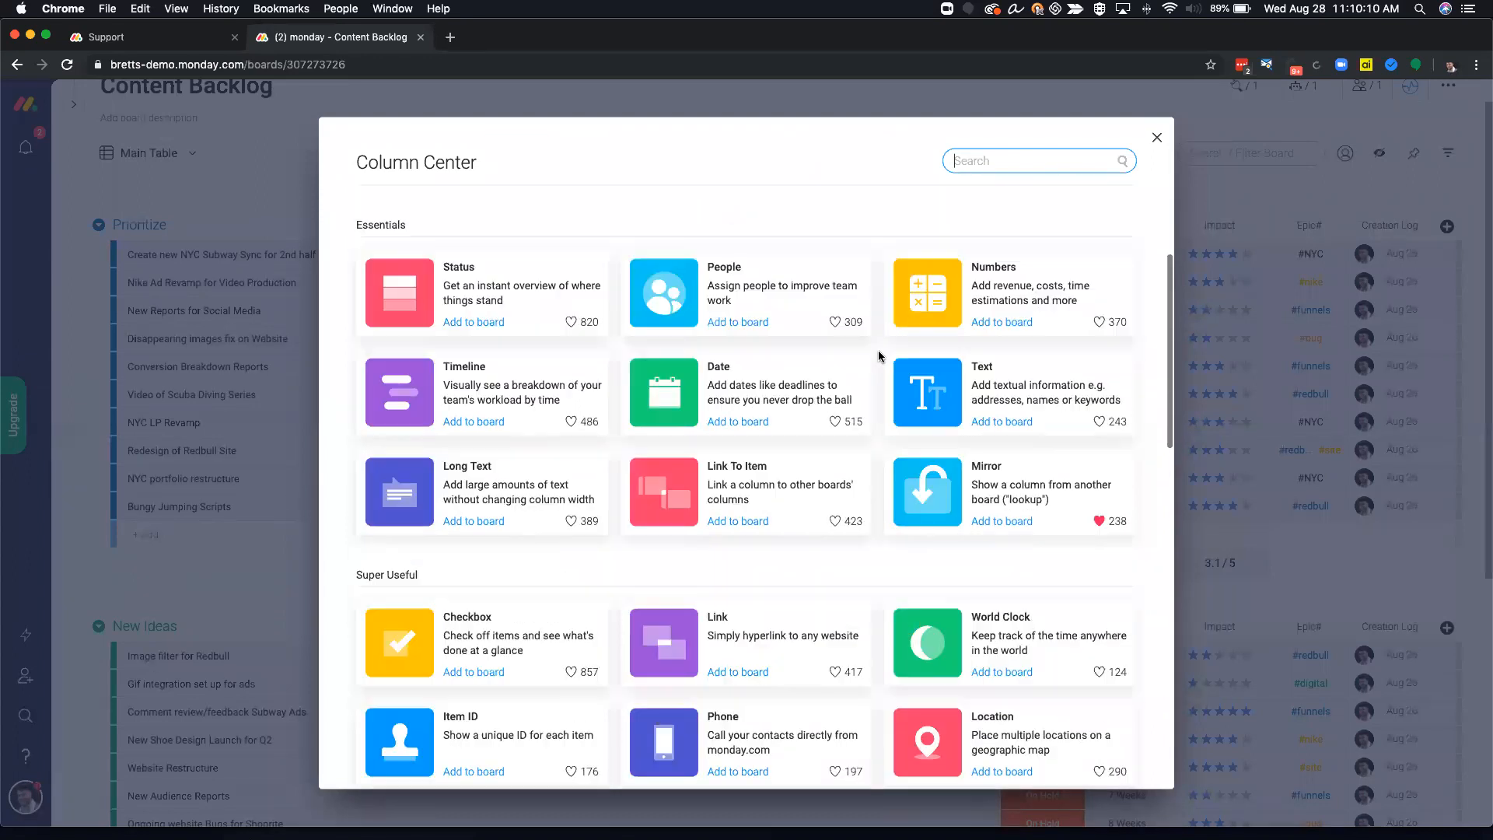
scroll(879, 355, down, 10)
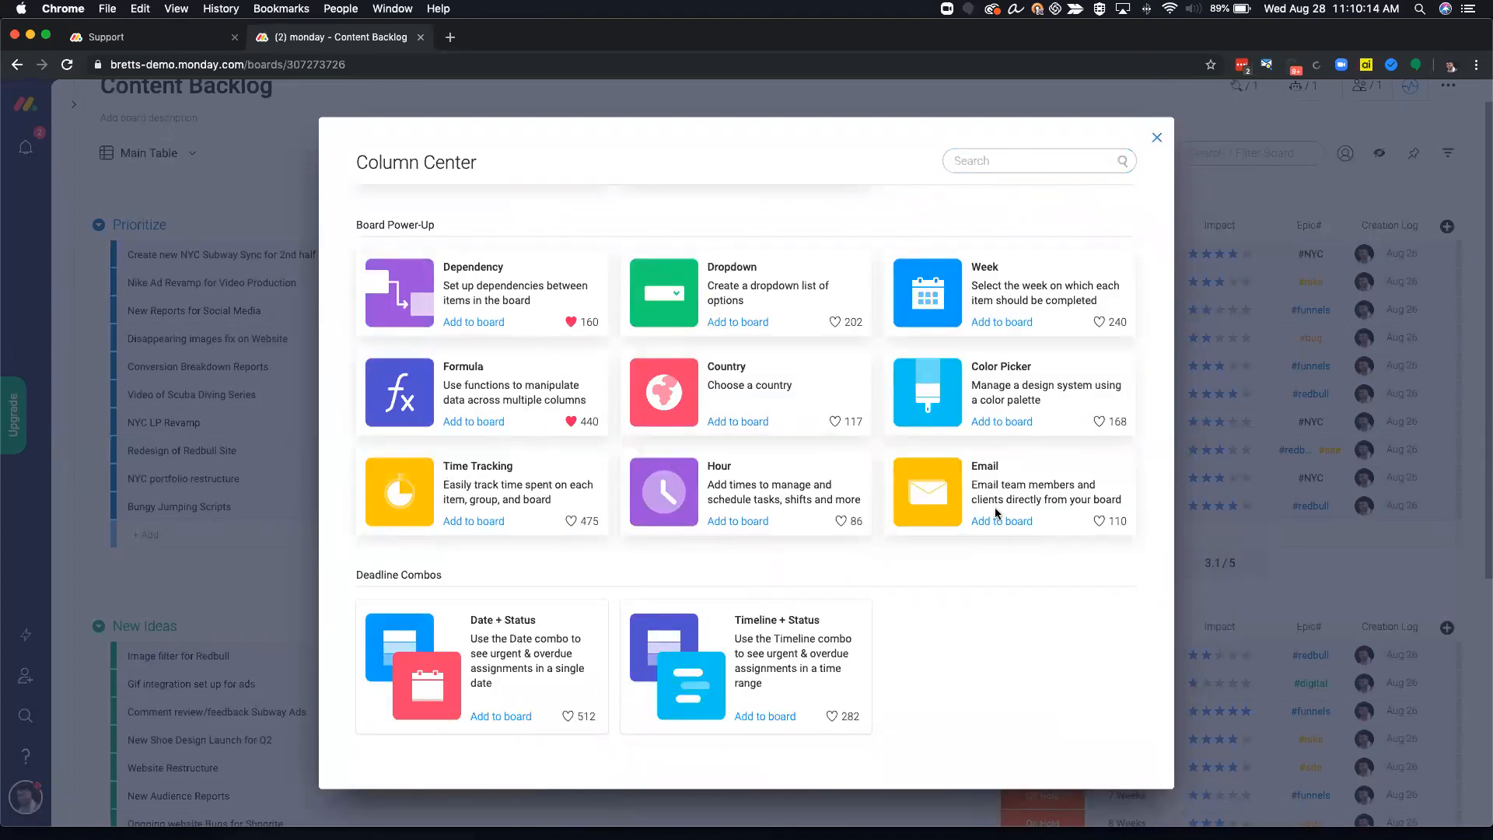
click(1158, 139)
Review the Content Backlog board's automation for items changing to Upcoming, checking the Automations Center as well
scroll(1147, 377, up, 3)
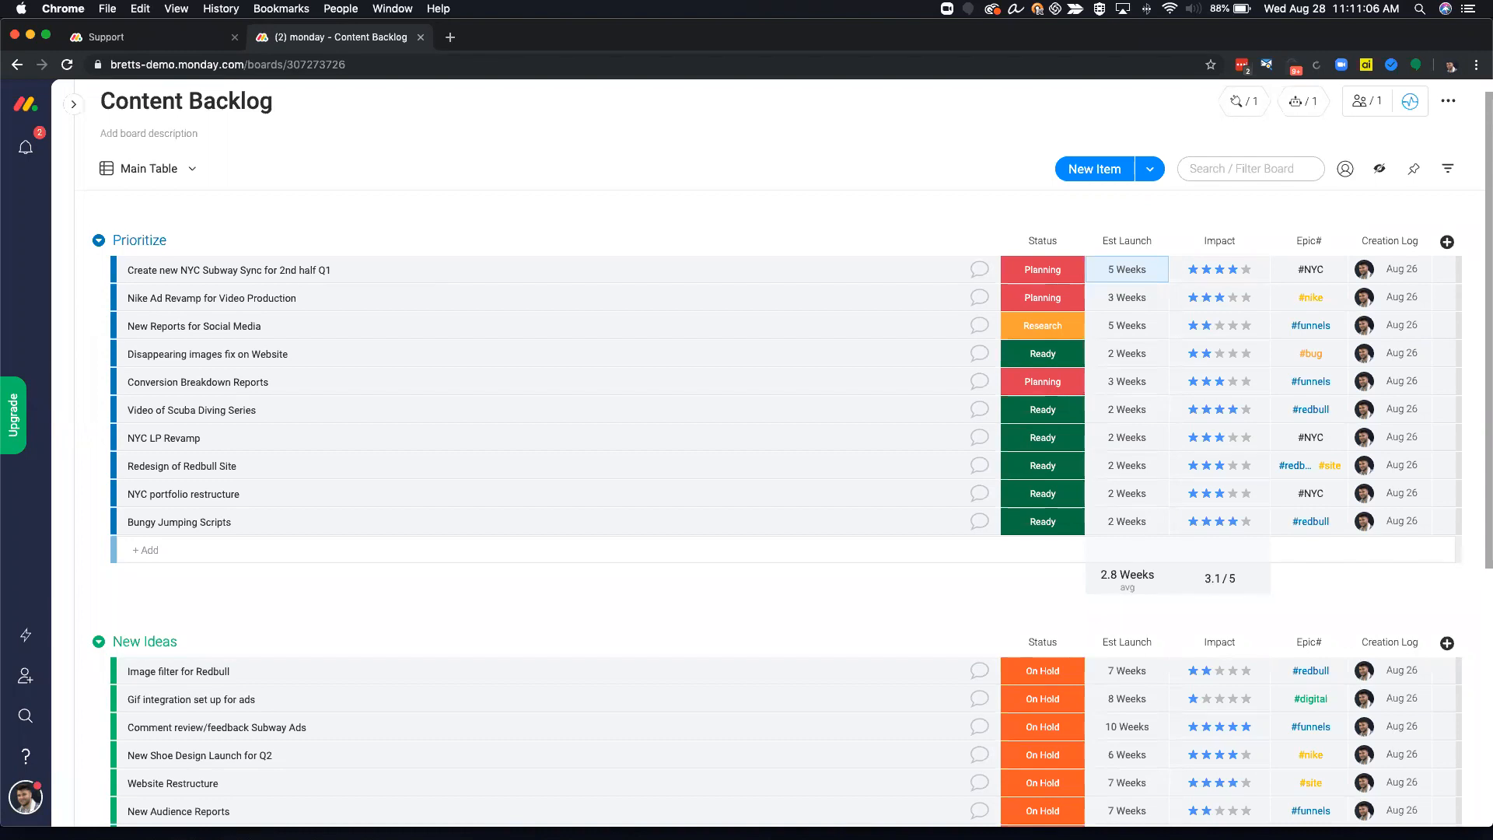
scroll(973, 220, up, 1)
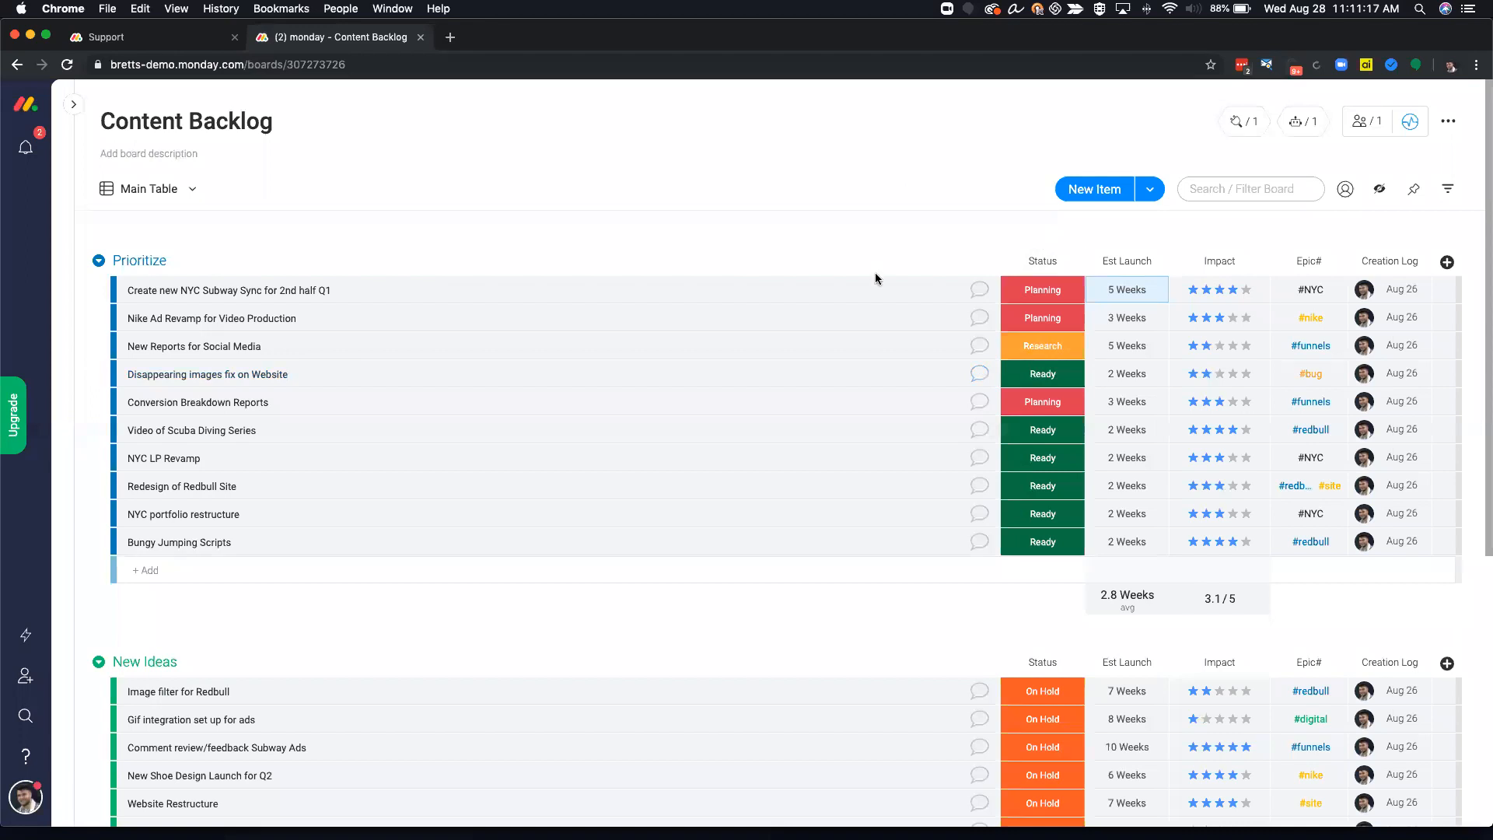
click(1296, 124)
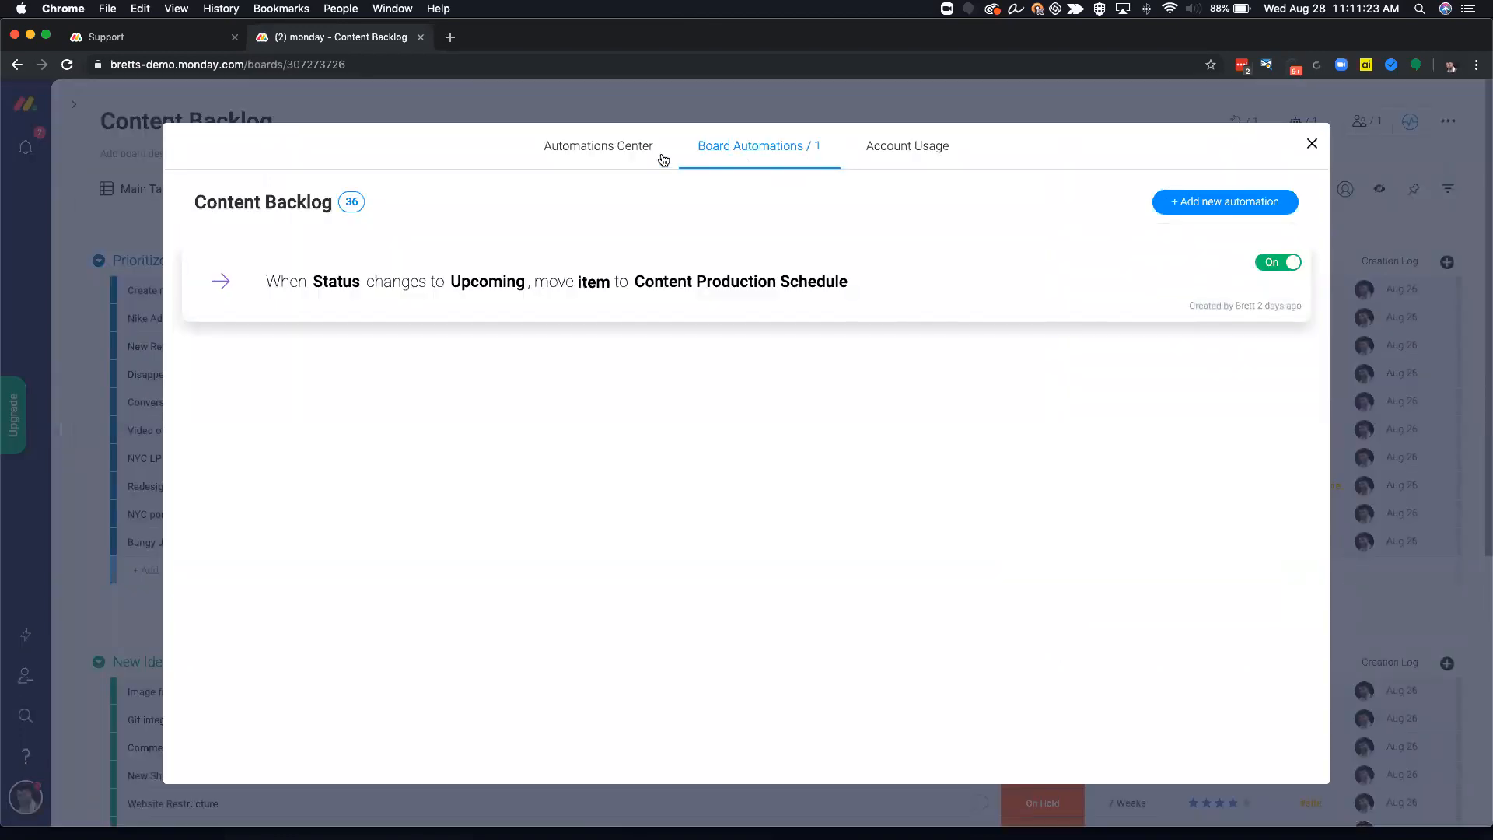
click(631, 158)
click(751, 145)
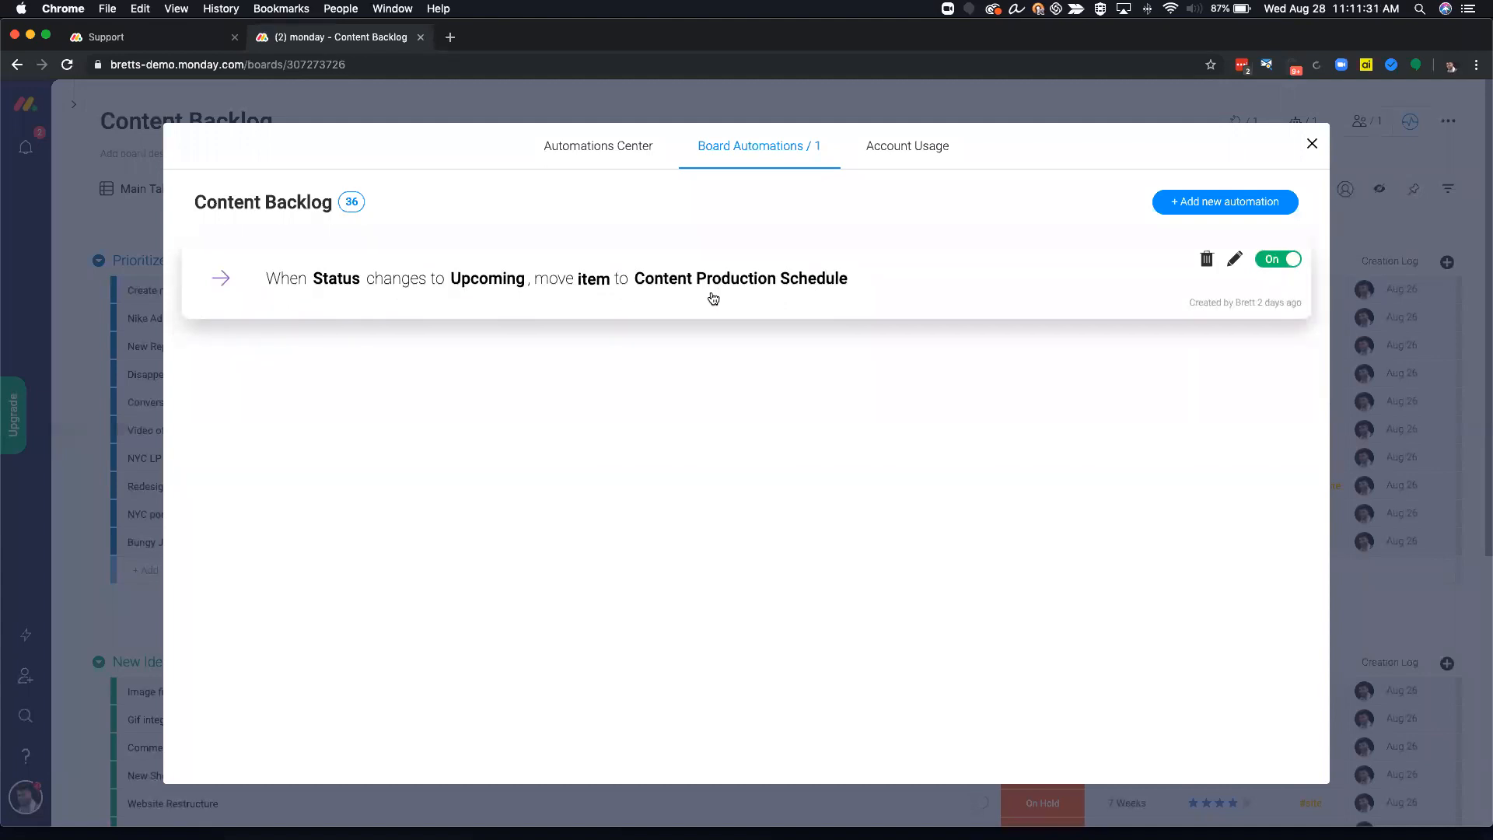
click(1310, 146)
In the Prioritize group, set "Disappearing images fix on Website" to Upcoming, and then the remaining five Ready items together as one selection
click(1053, 378)
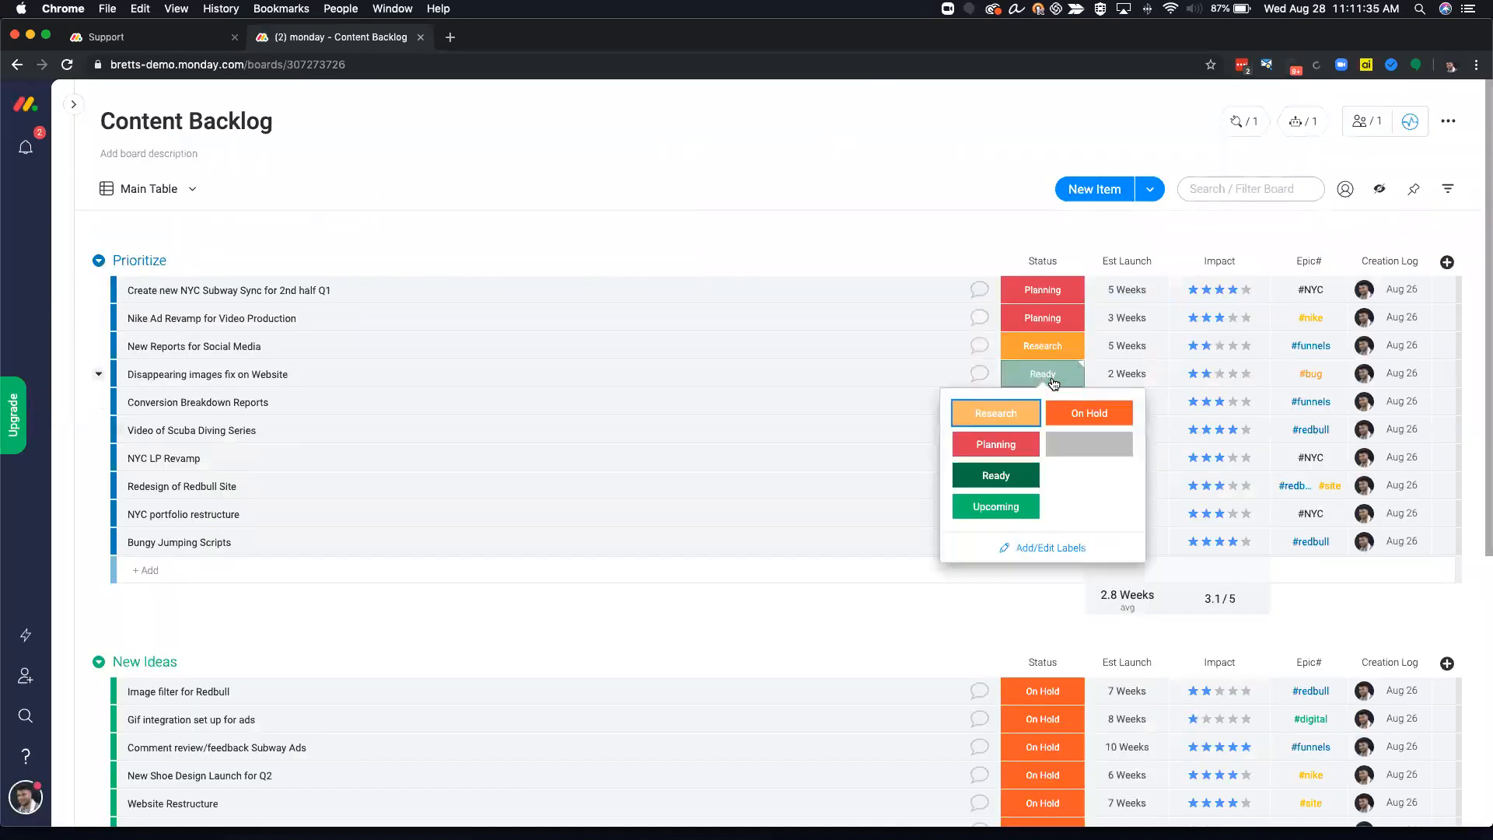
click(1013, 508)
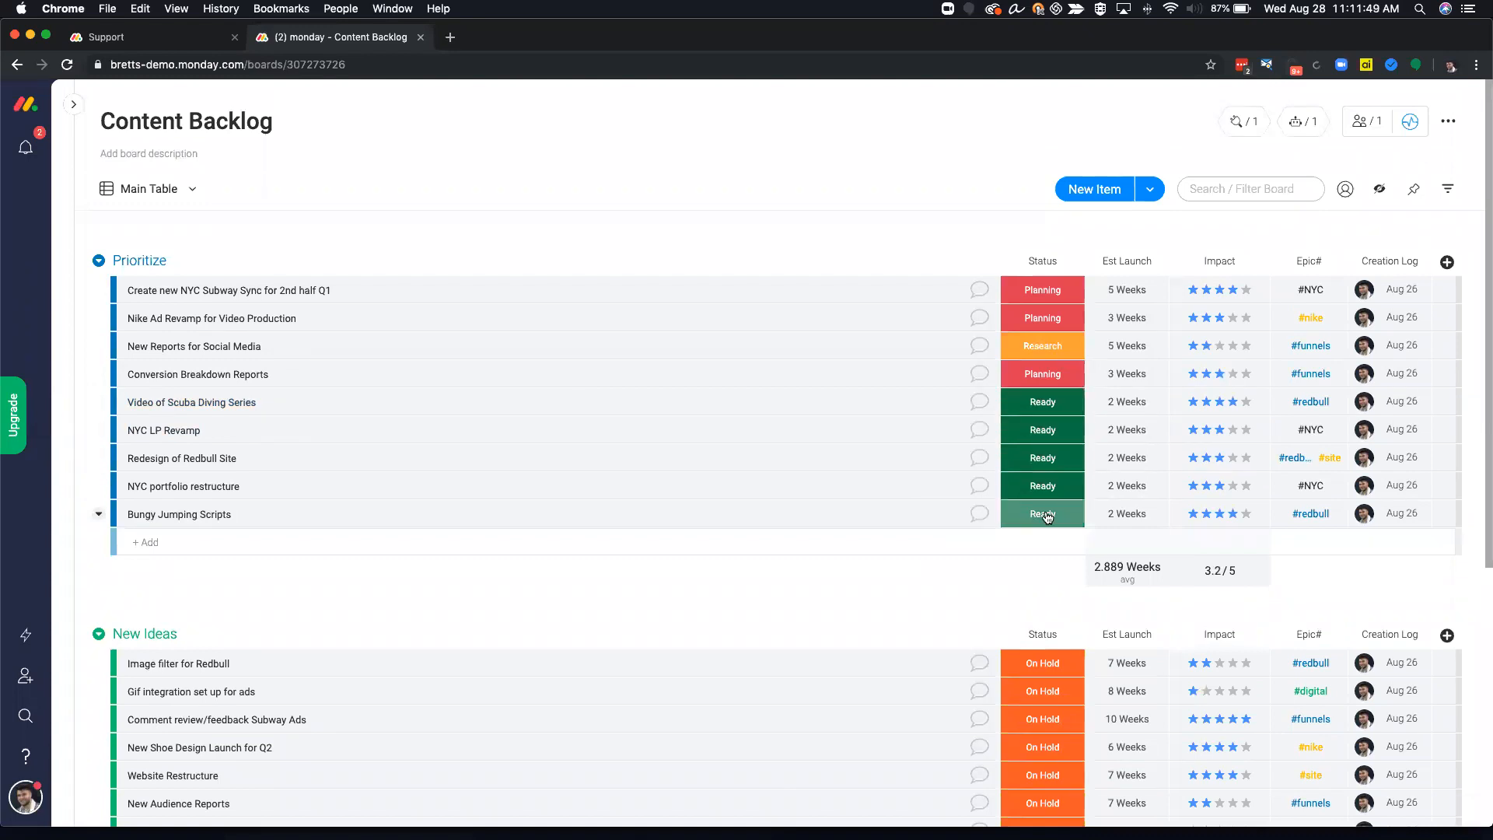
click(125, 404)
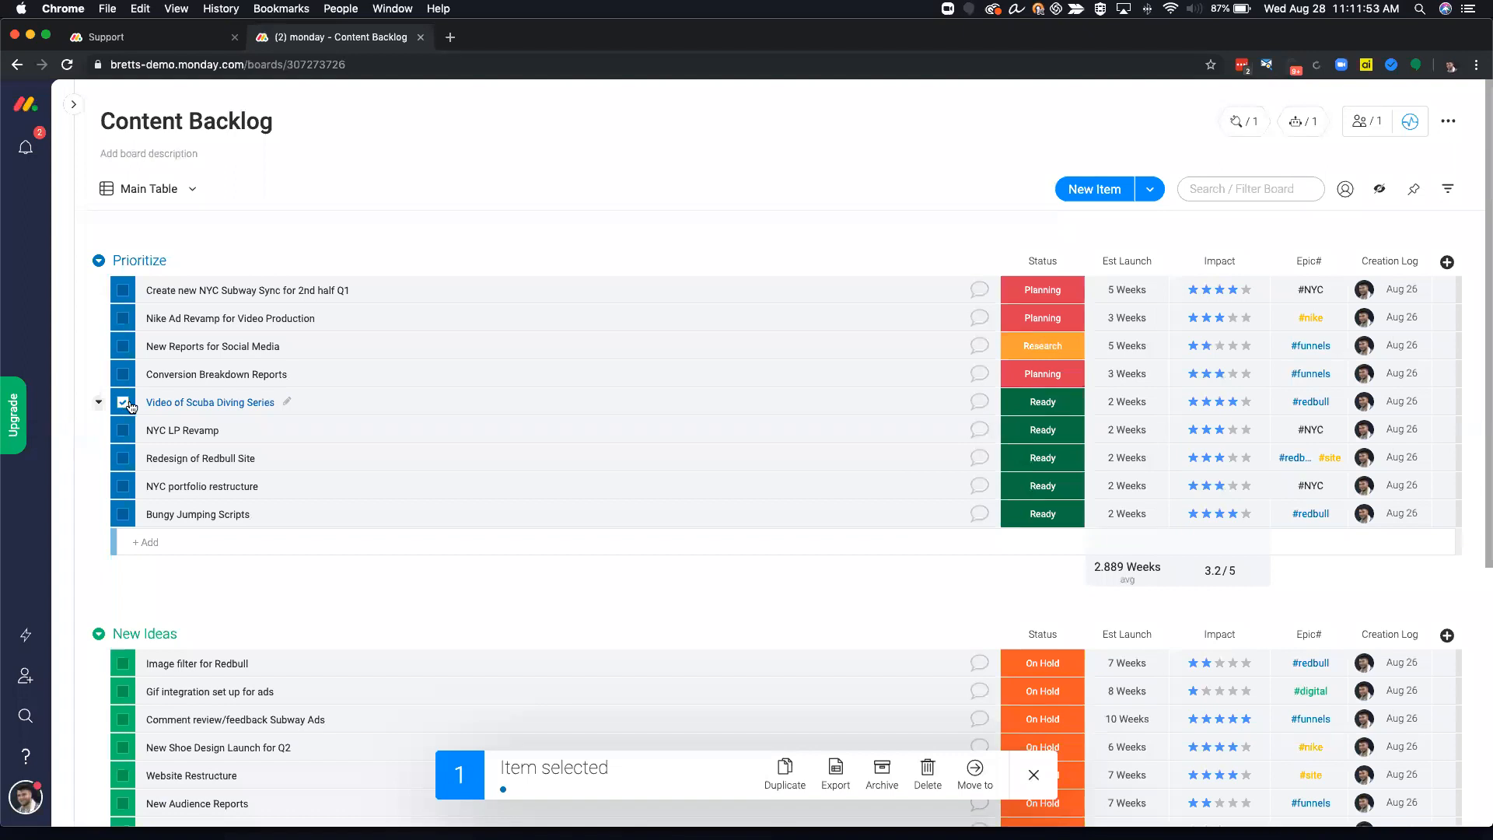
shift+click(123, 514)
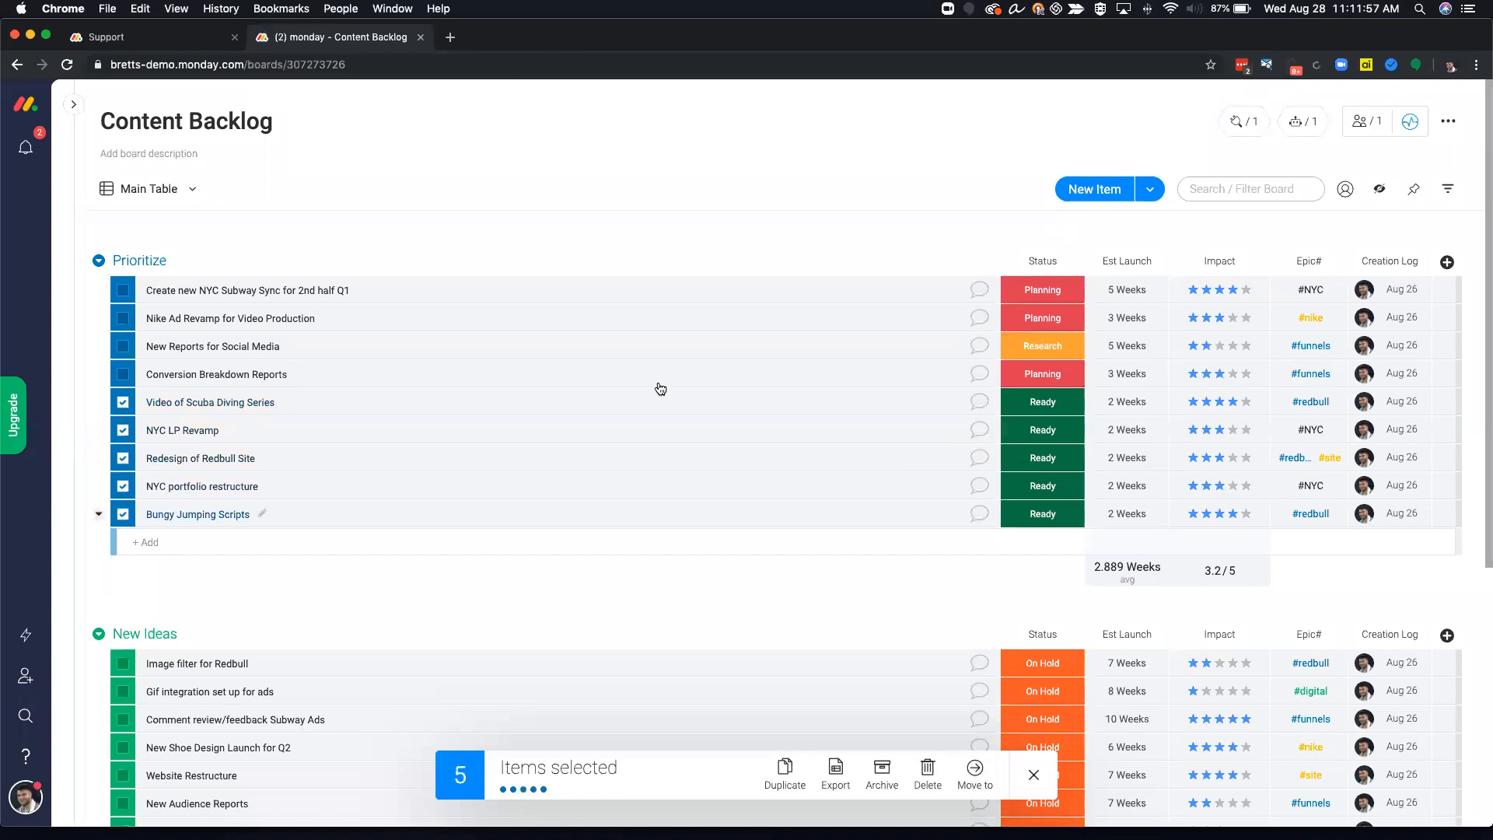
click(1034, 407)
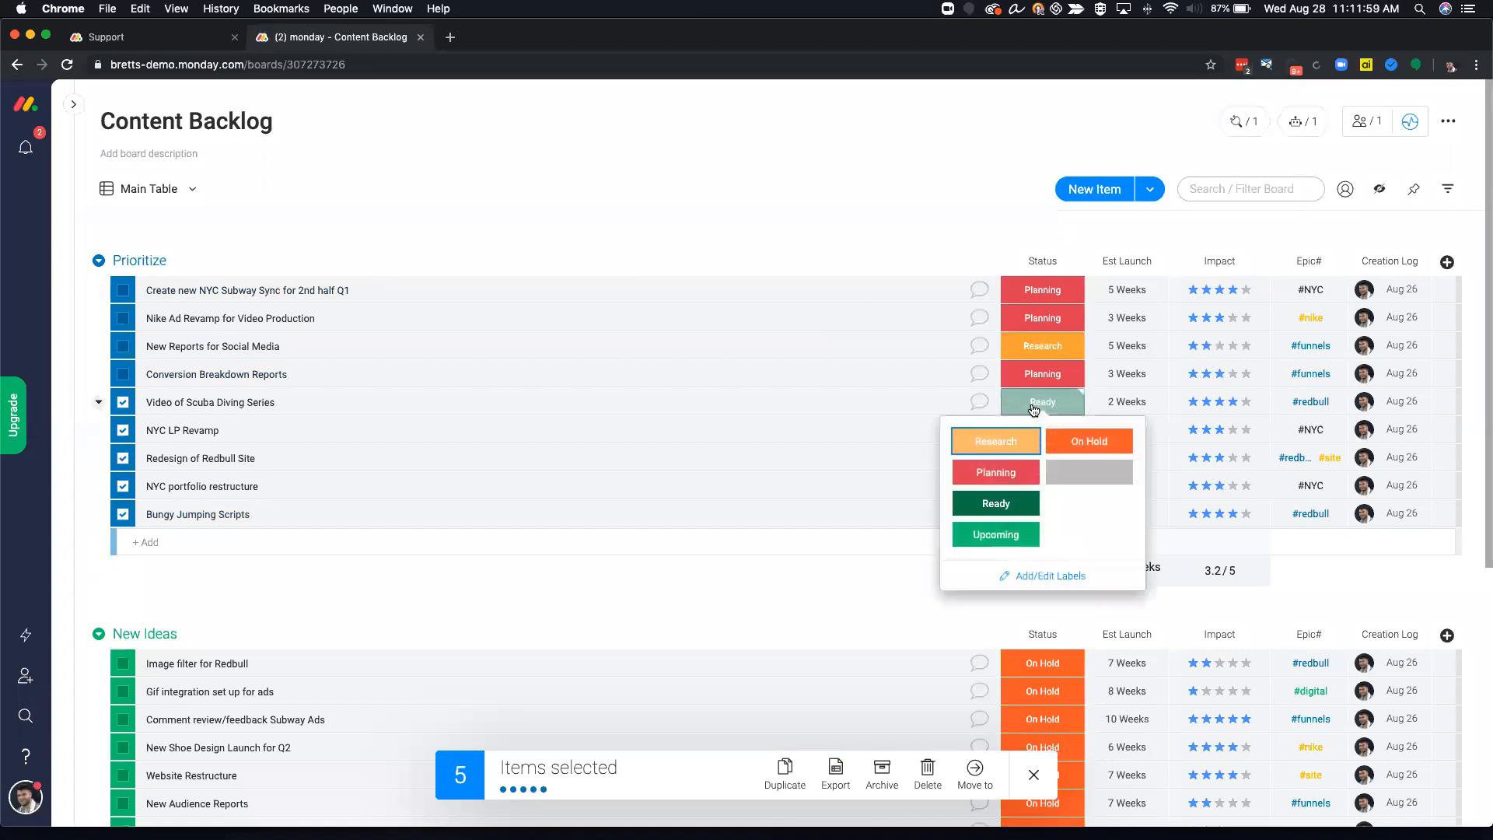
click(1011, 535)
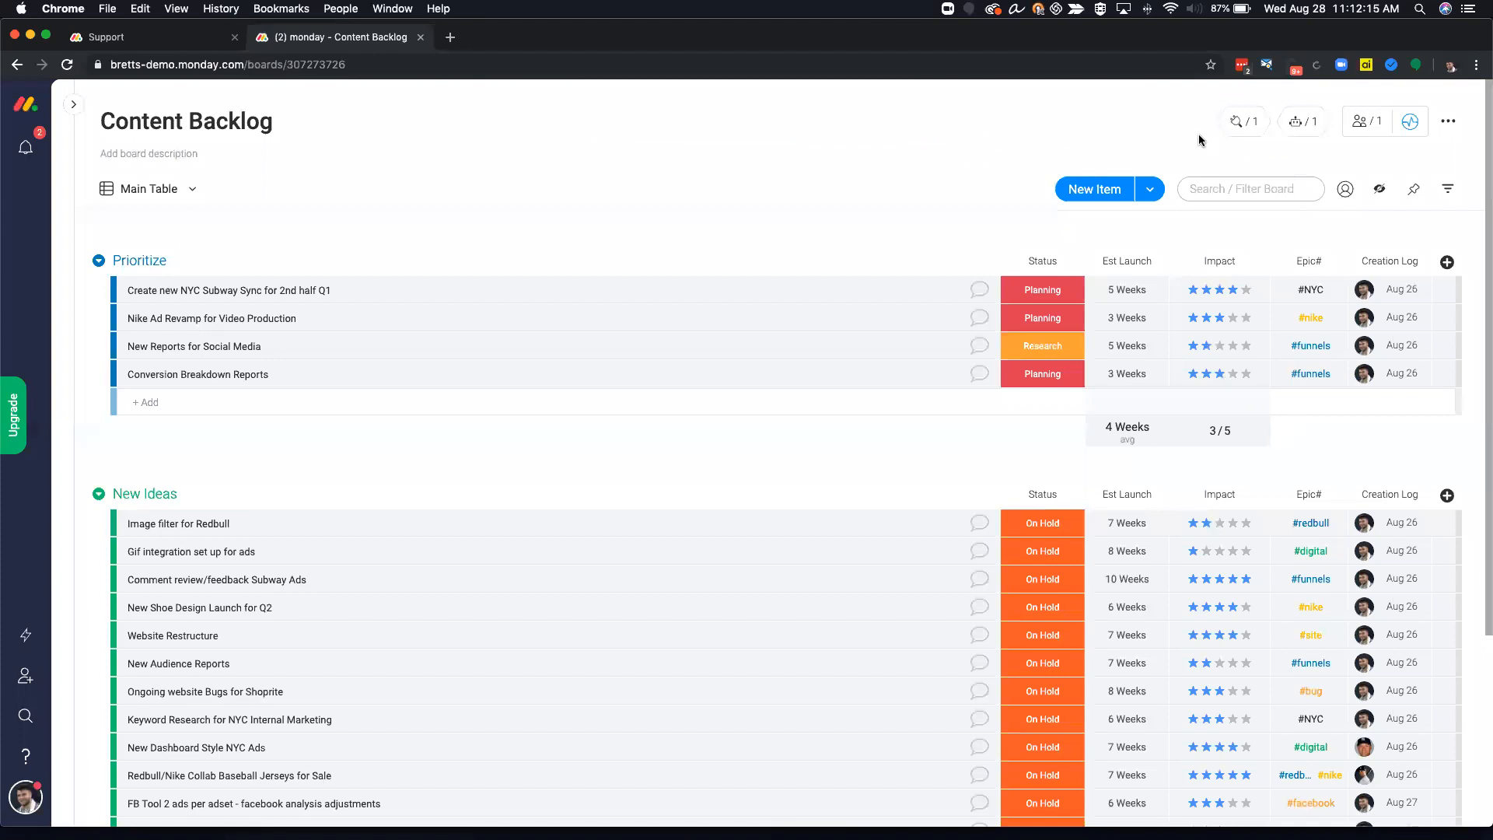
Look again at the board's status-change automation and the featured recipes in the Automations Center, leaving both unchanged
click(1306, 127)
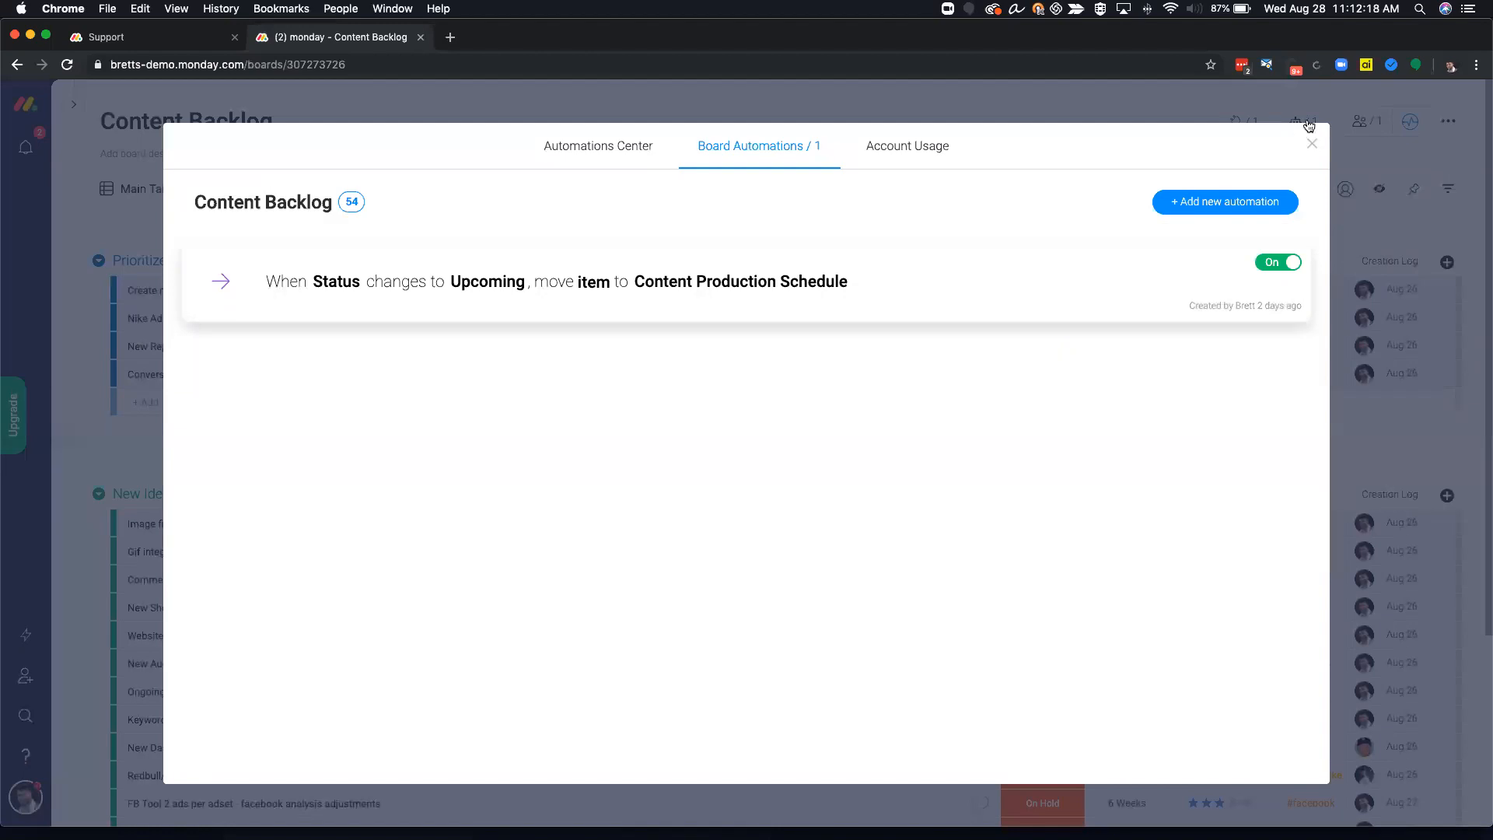
click(1311, 141)
click(1300, 123)
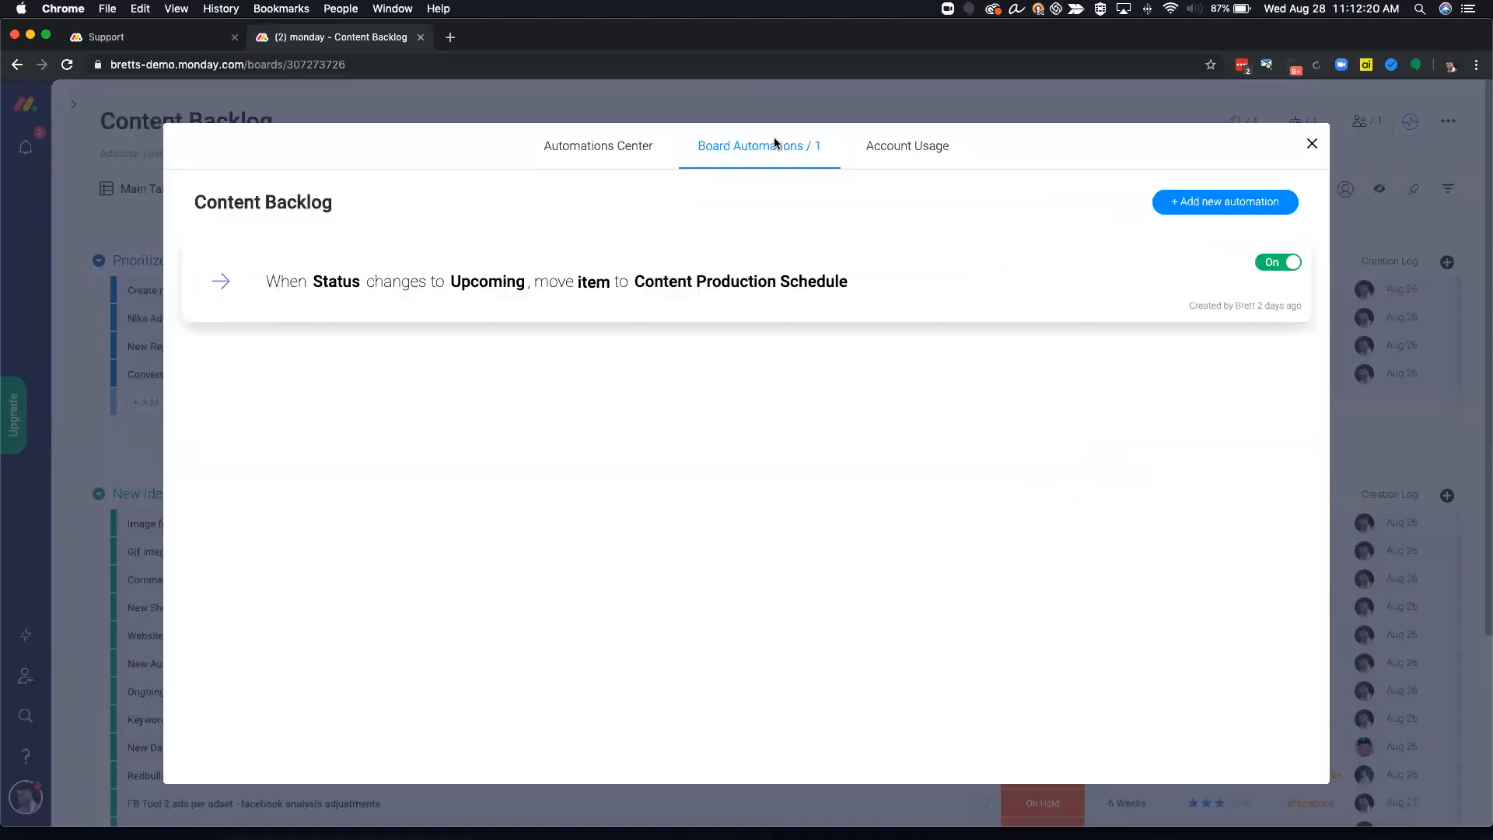
click(593, 163)
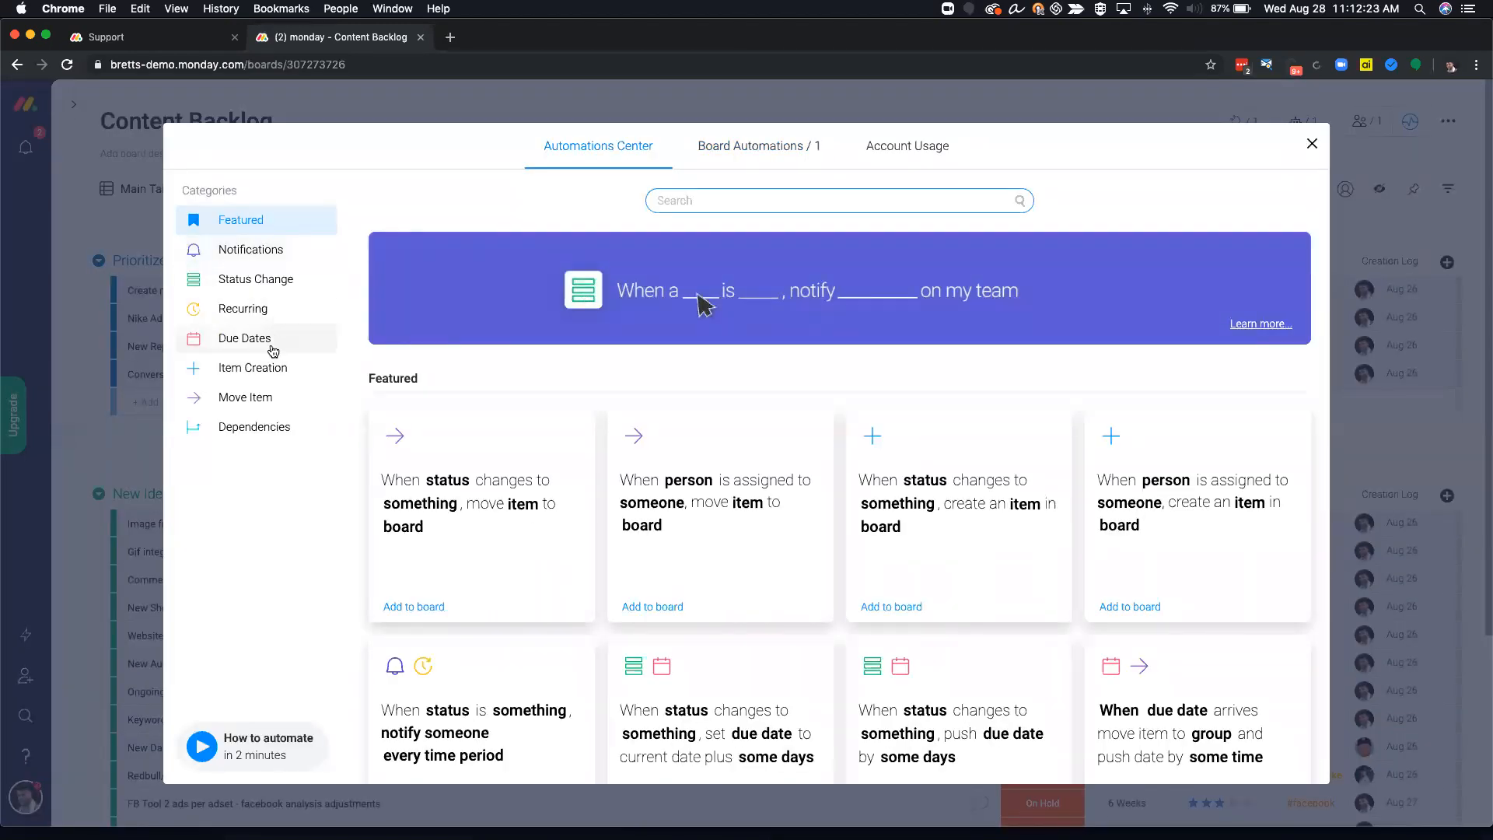
click(750, 146)
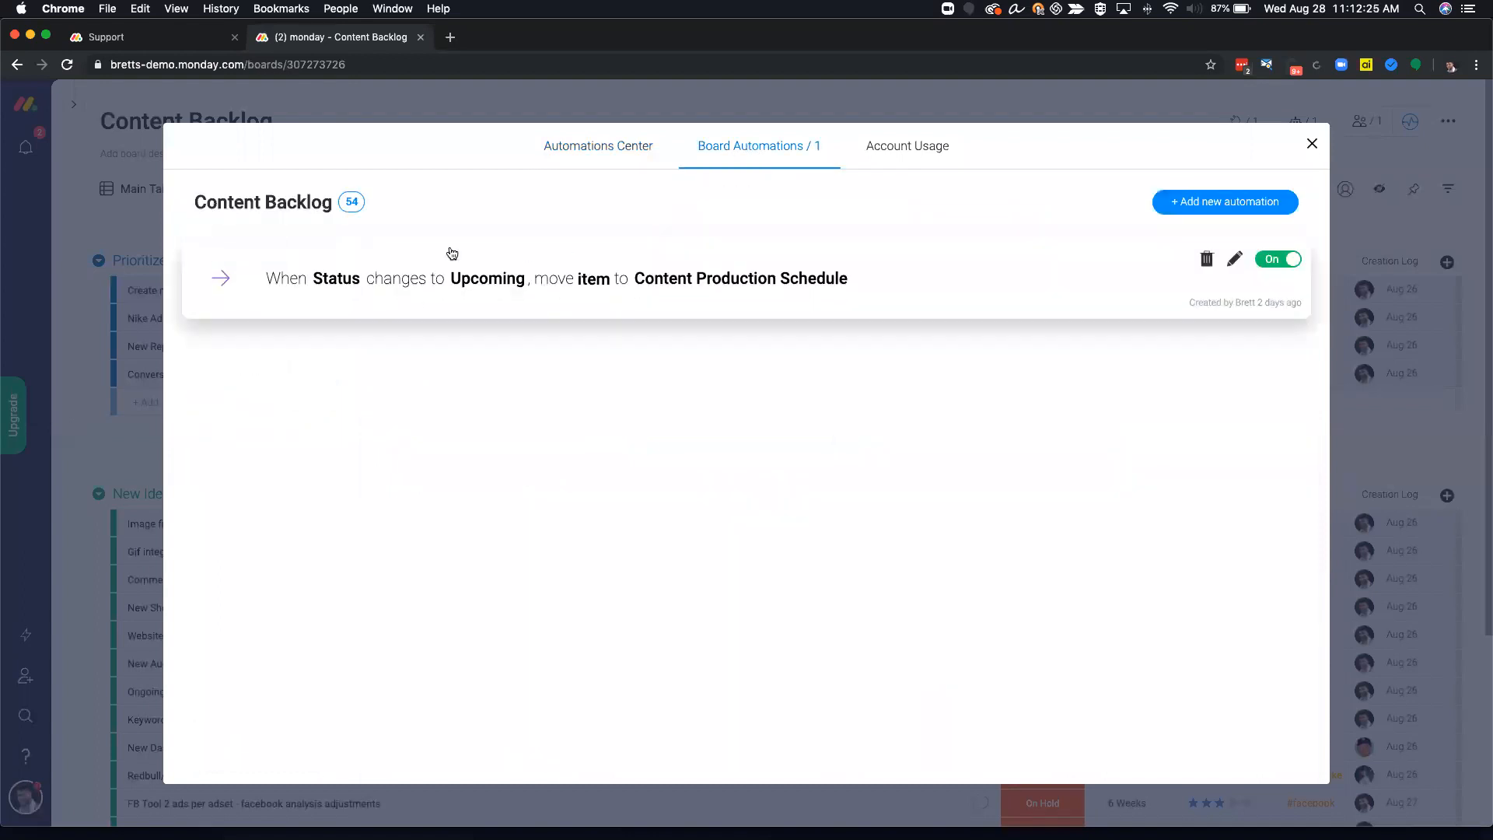
click(1312, 145)
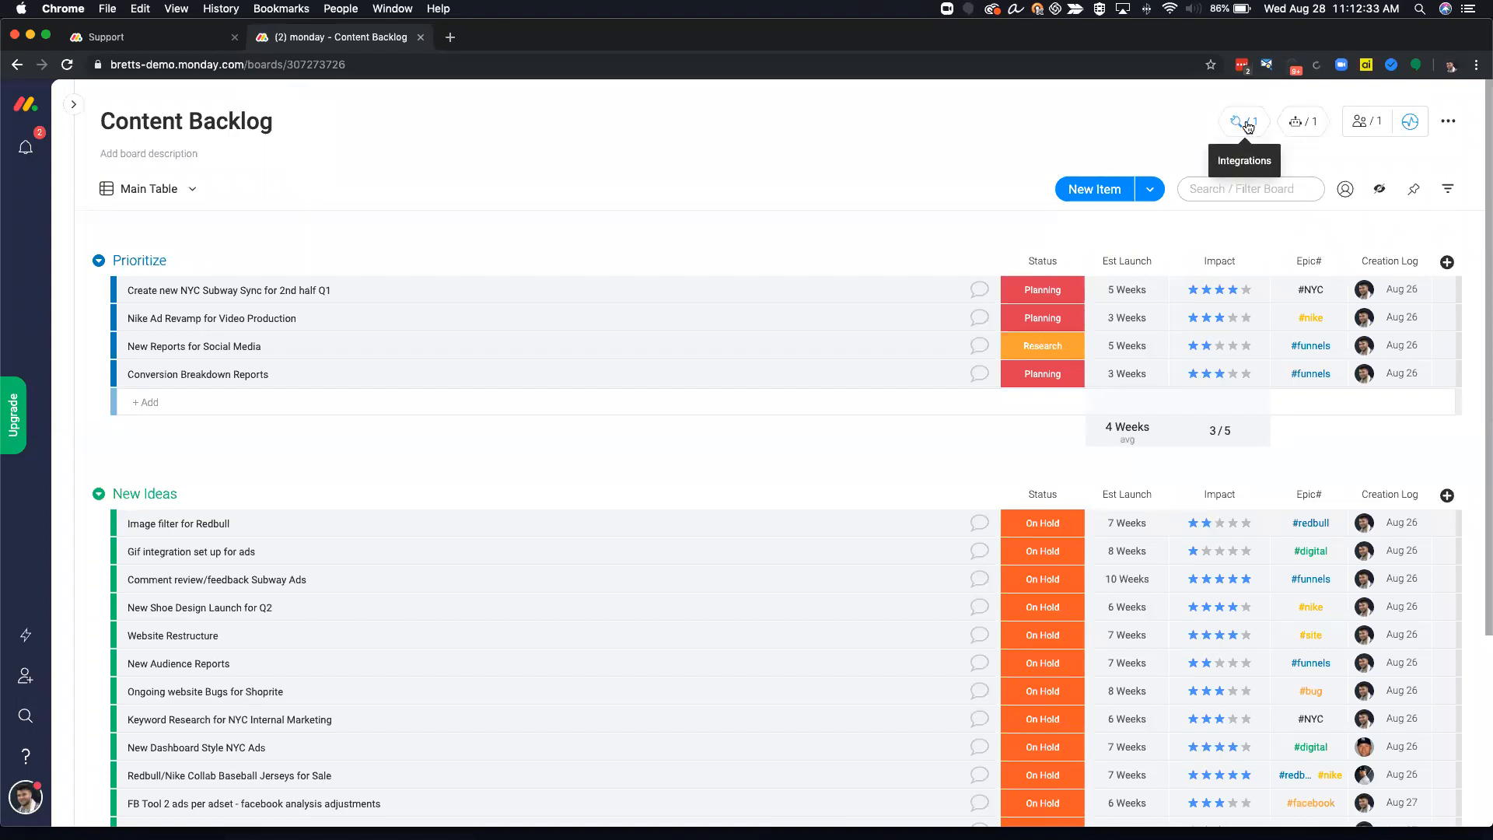
Inspect the board's Slack integration and the notification message it sends to contentbacklog for new items, cancelling without changes
click(1246, 124)
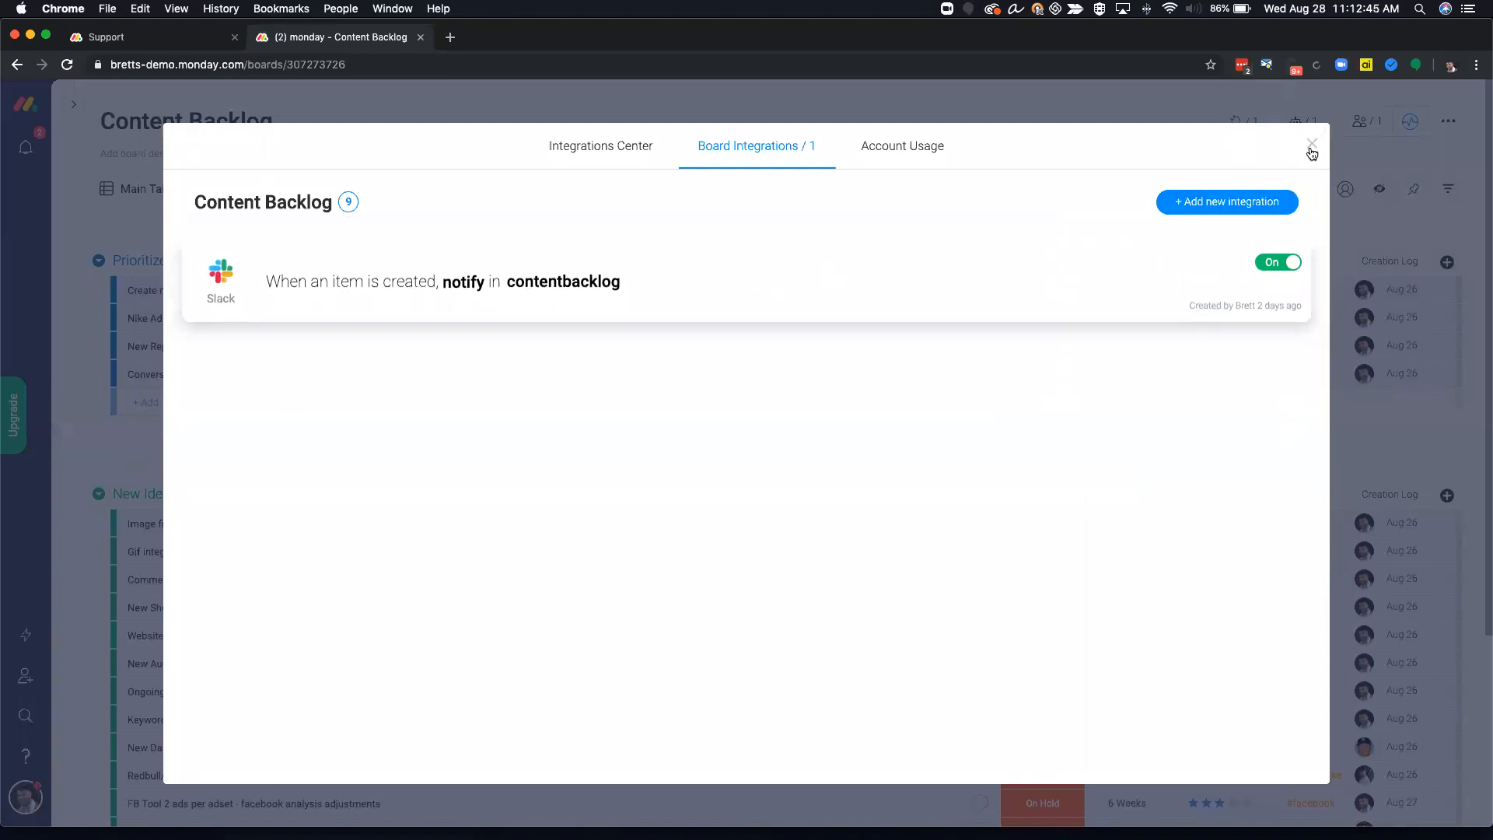
click(861, 279)
click(780, 436)
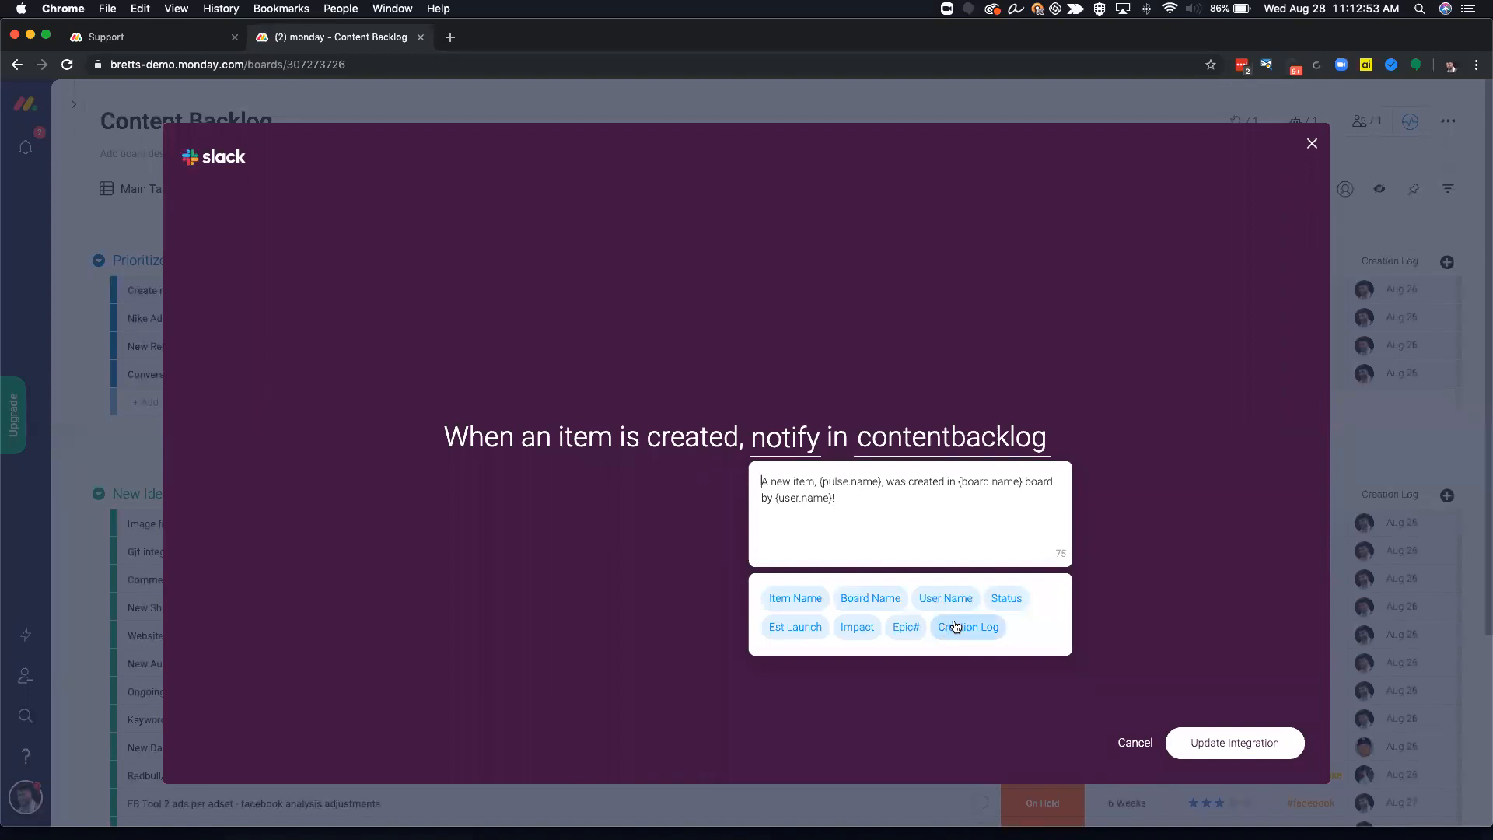
click(1146, 743)
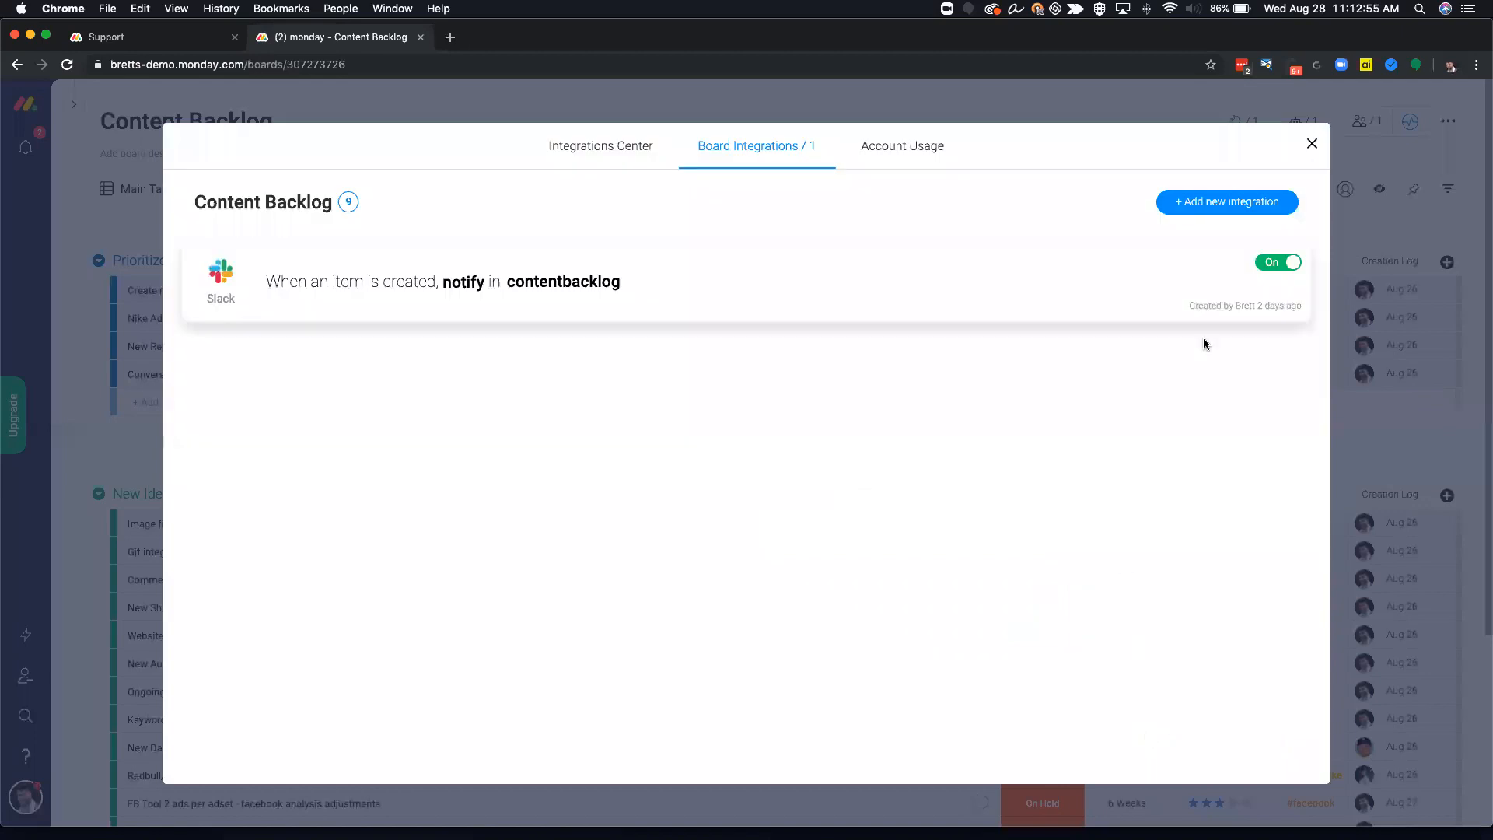
click(1312, 144)
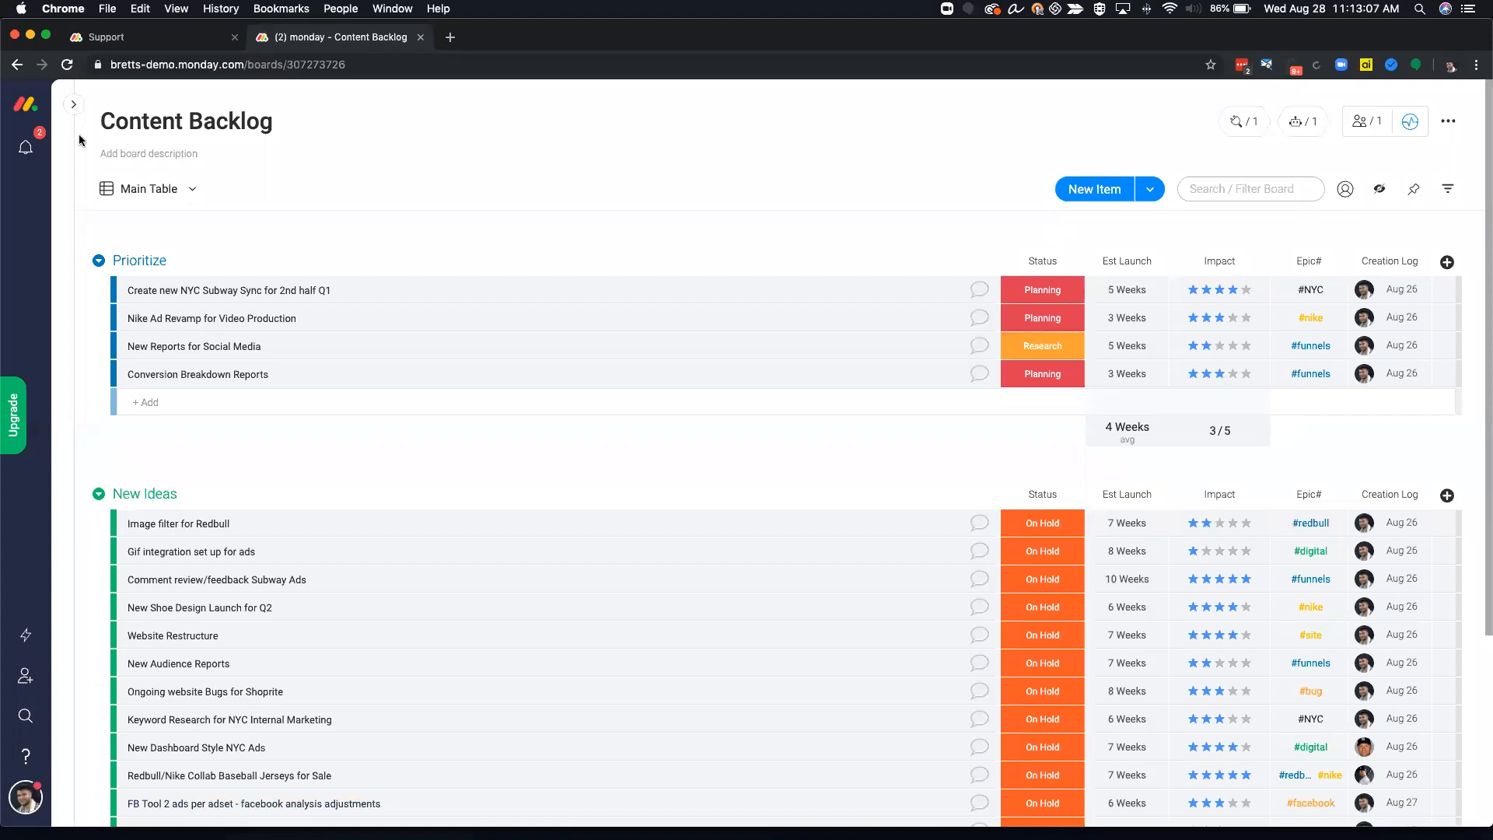
Open the Content Production Schedule board and review its Upcoming Iteration 1.4 and Iteration 1.3 groups
click(73, 104)
click(192, 514)
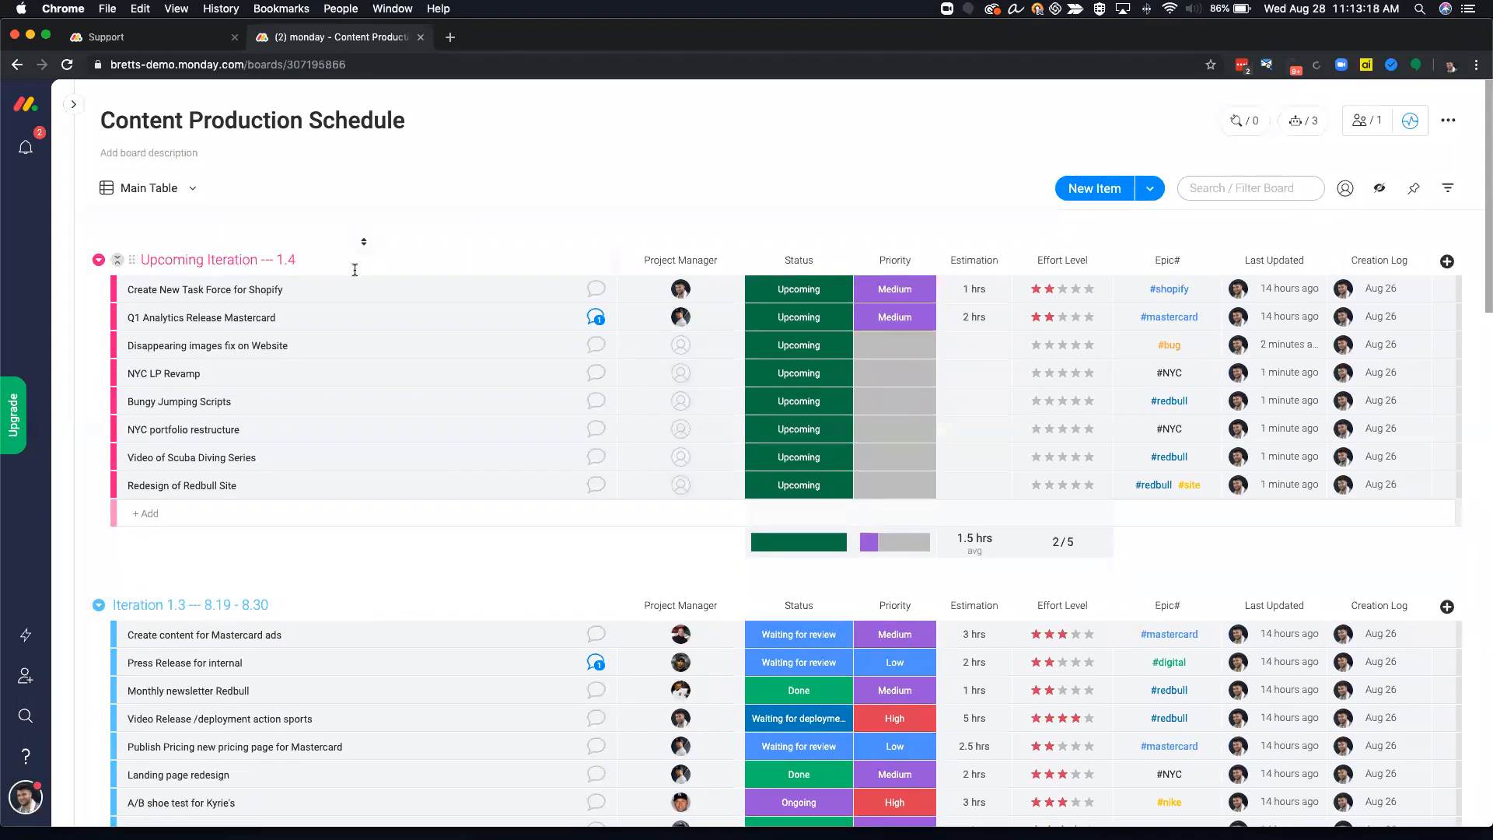
scroll(397, 512, down, 5)
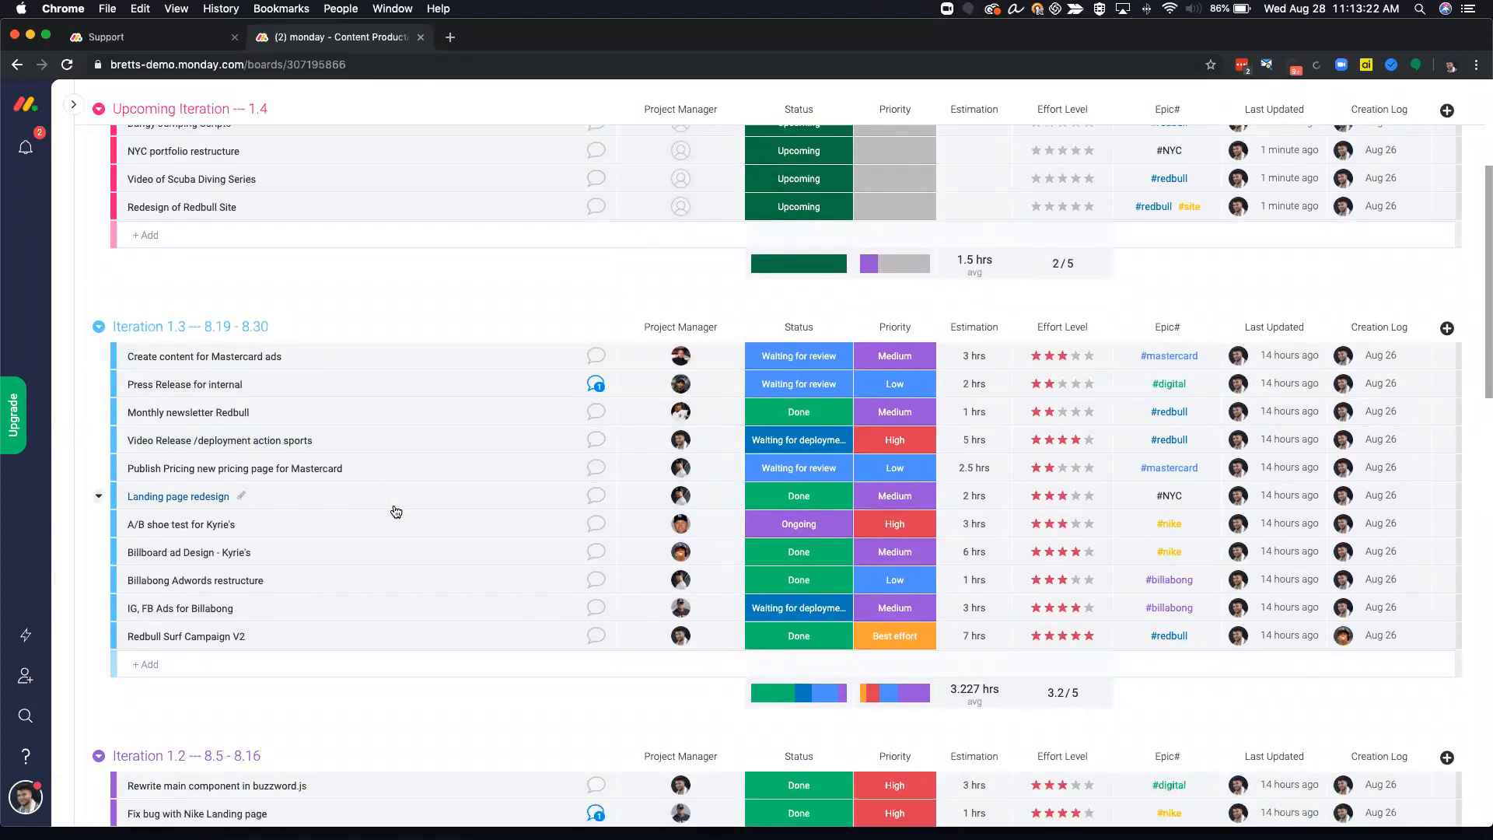
scroll(396, 511, up, 10)
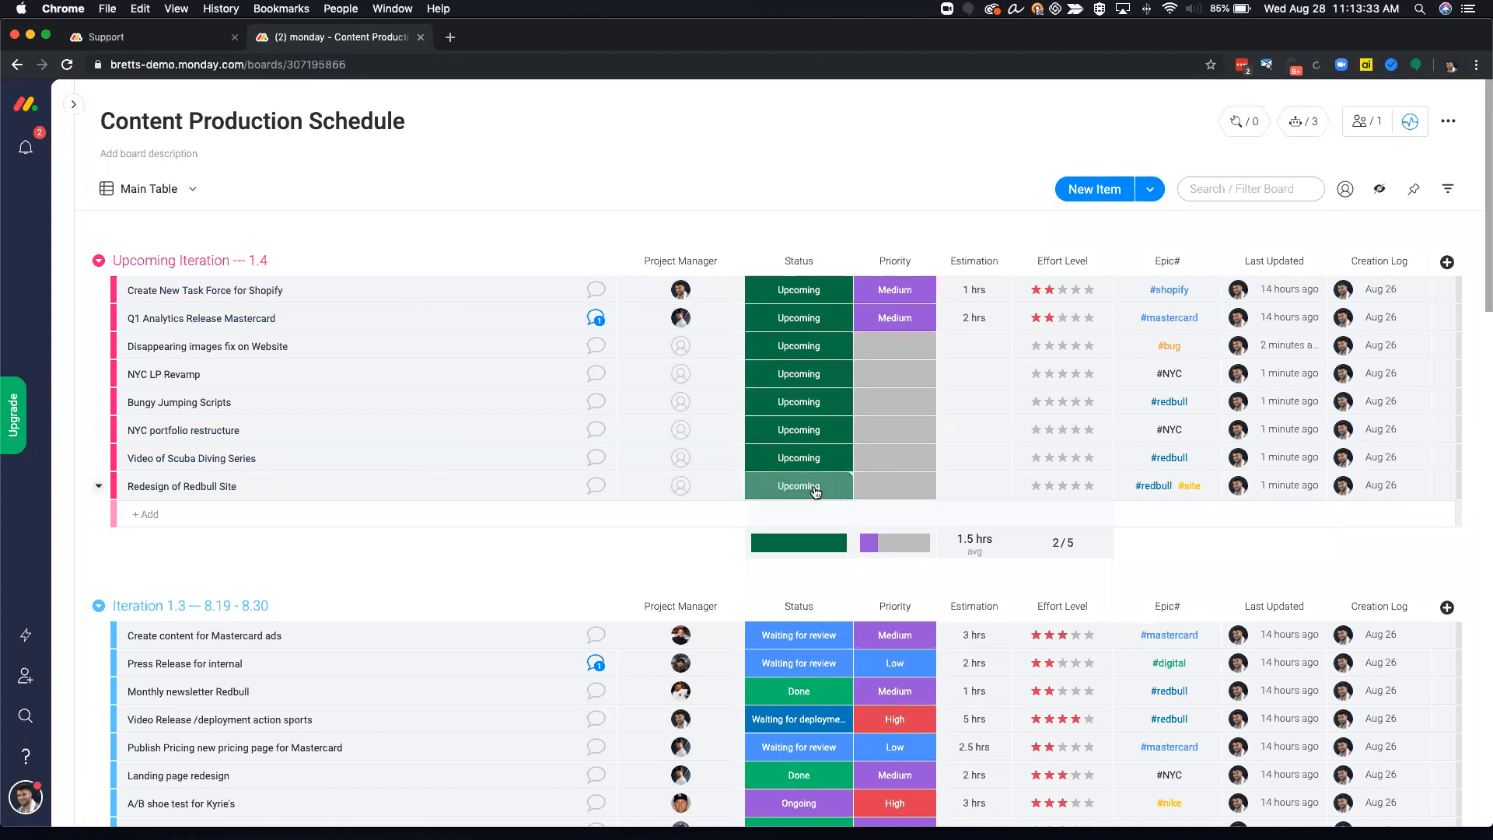
Check the Priority options for "Disappearing images fix on Website" and review the past iteration groups through Iteration 1.0
click(887, 355)
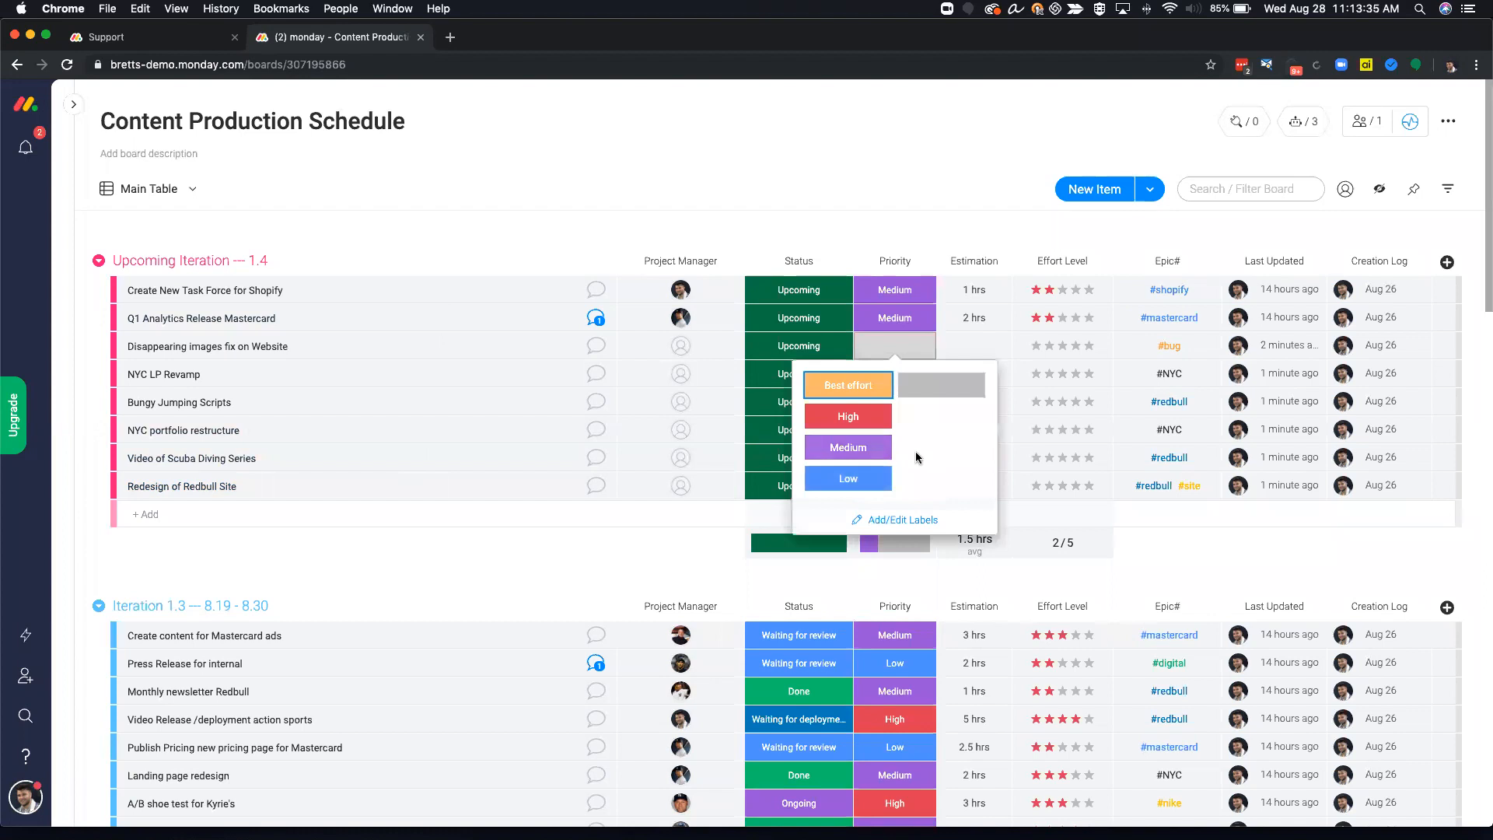
click(887, 200)
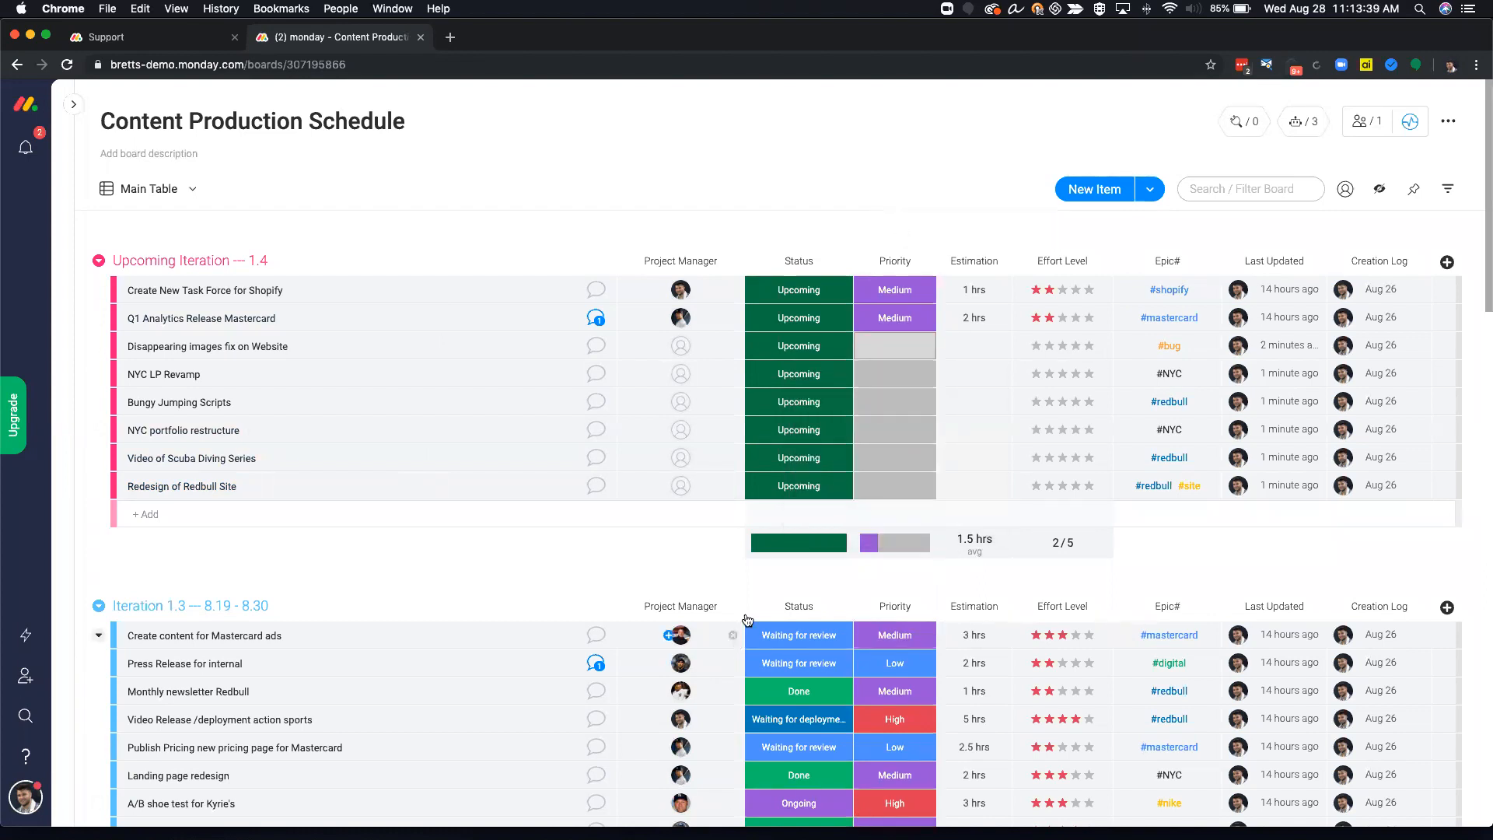
scroll(488, 609, down, 3)
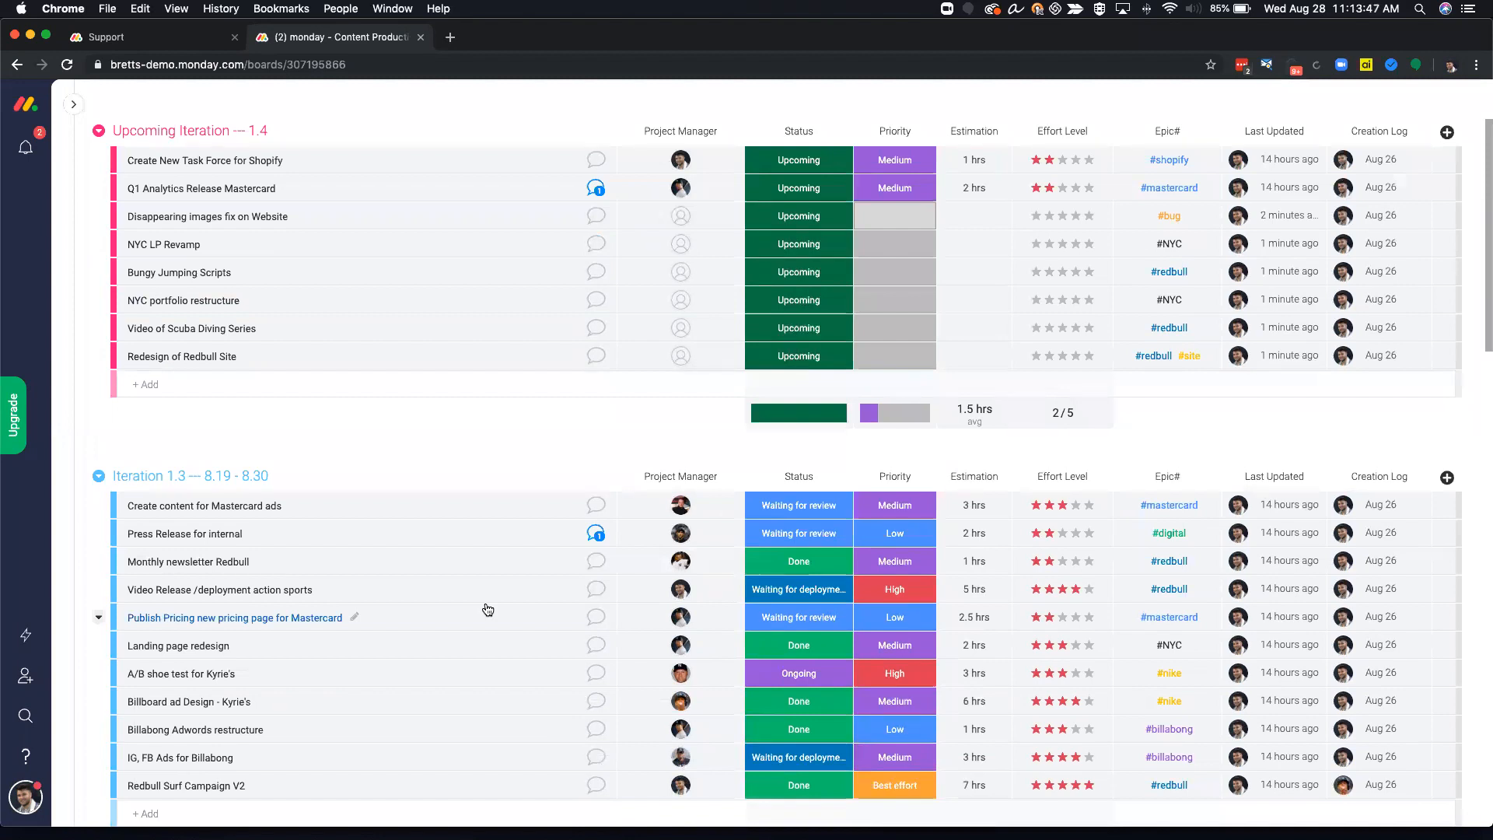
scroll(516, 631, down, 20)
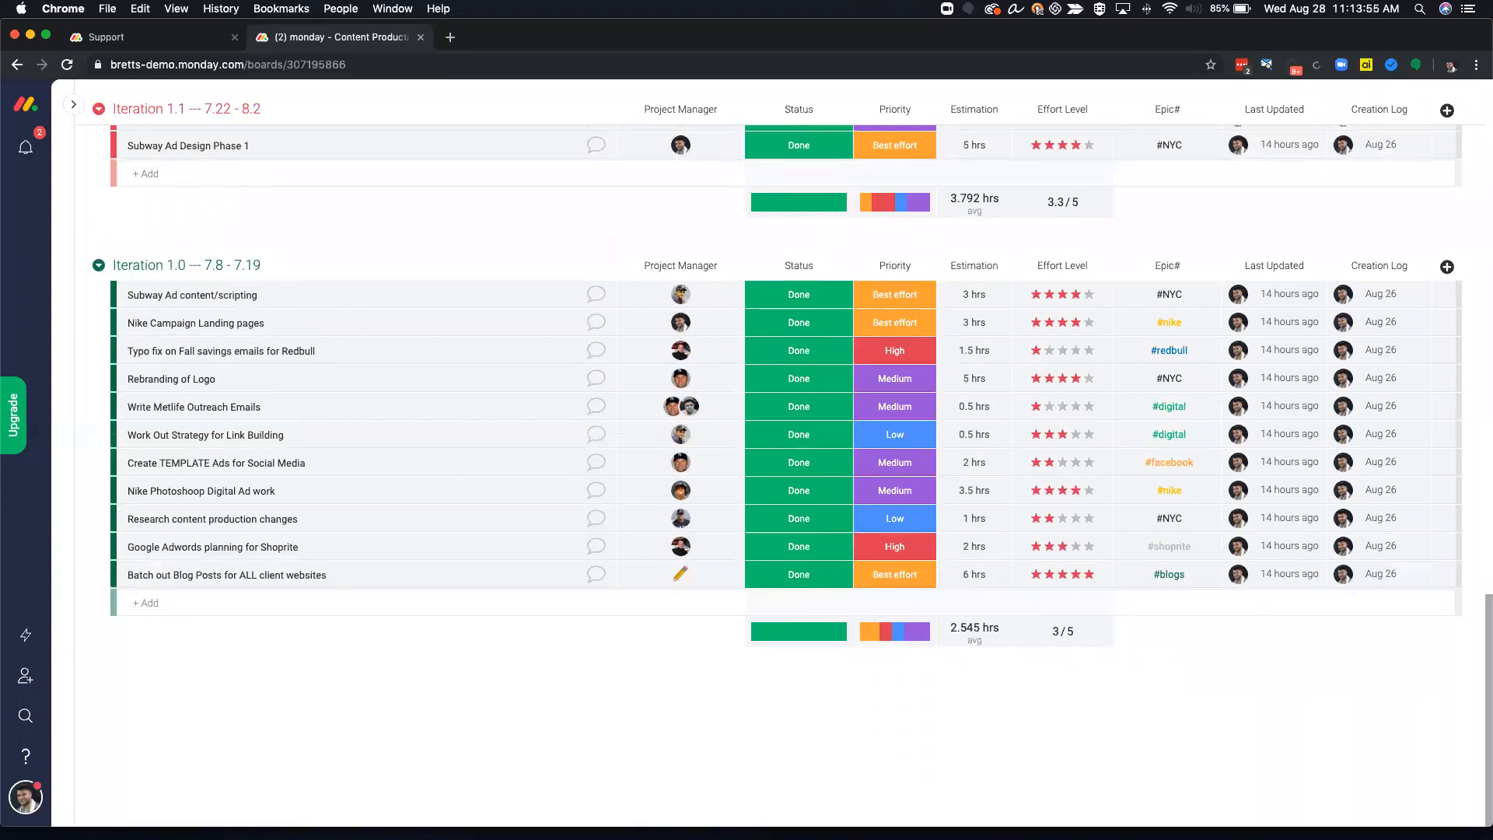
scroll(856, 765, up, 2)
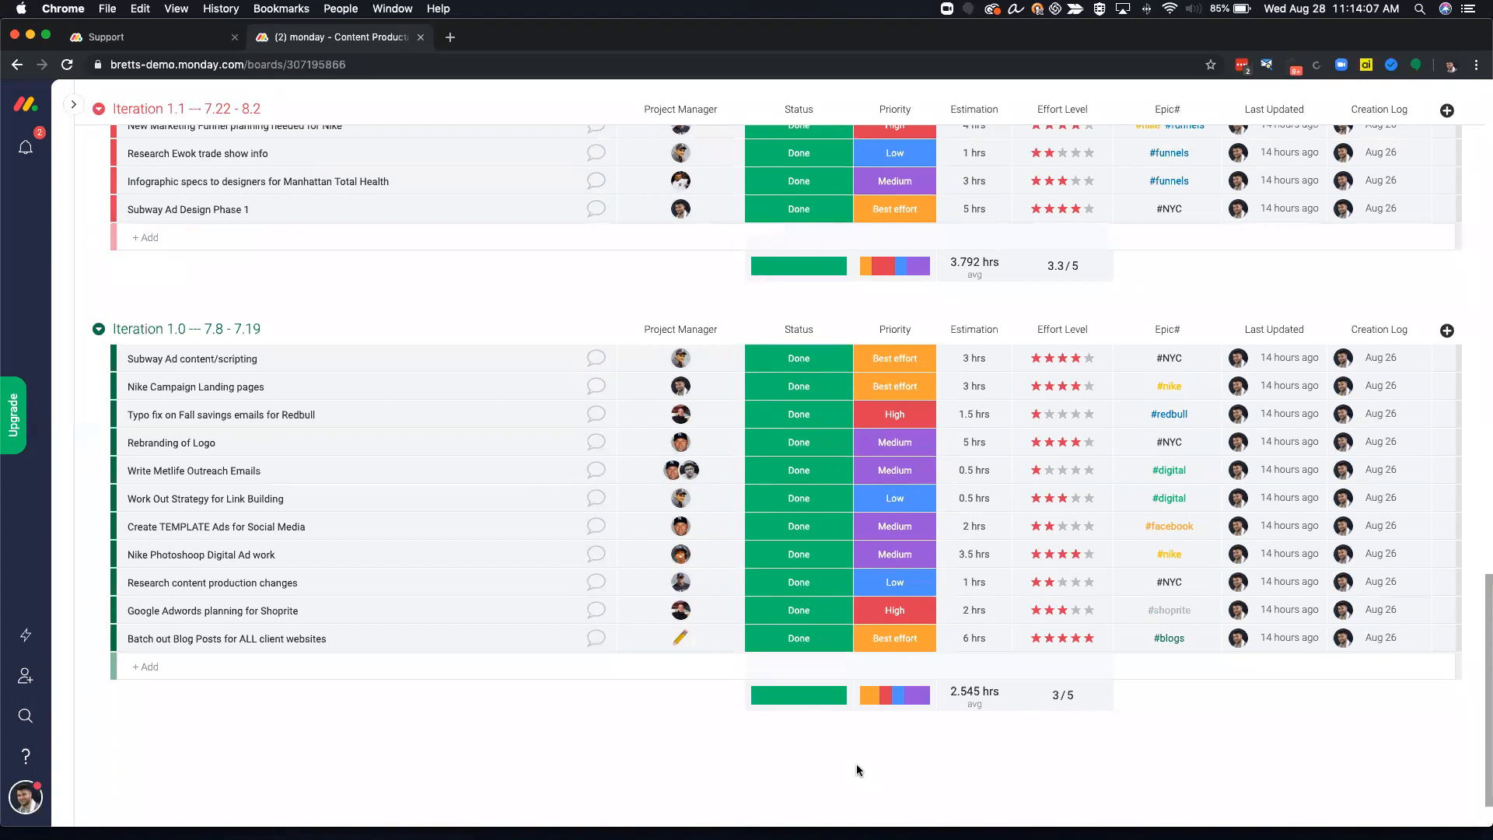
In Iteration 1.0, view the assignee choices for "Subway Ad content/scripting" and add the CSM as another Project Manager on "Google Adwords planning for Shoprite"
click(699, 360)
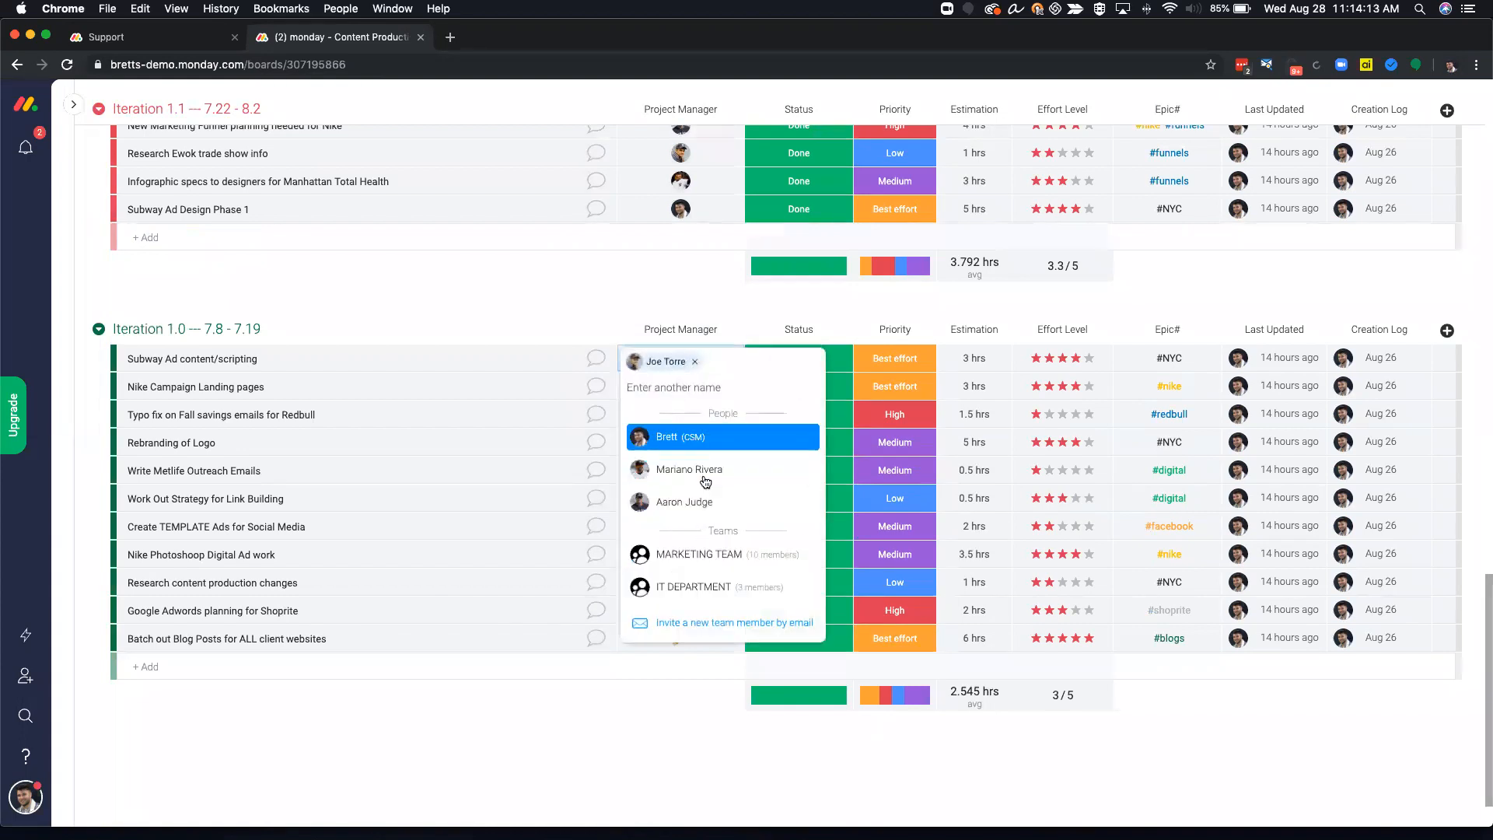
click(603, 286)
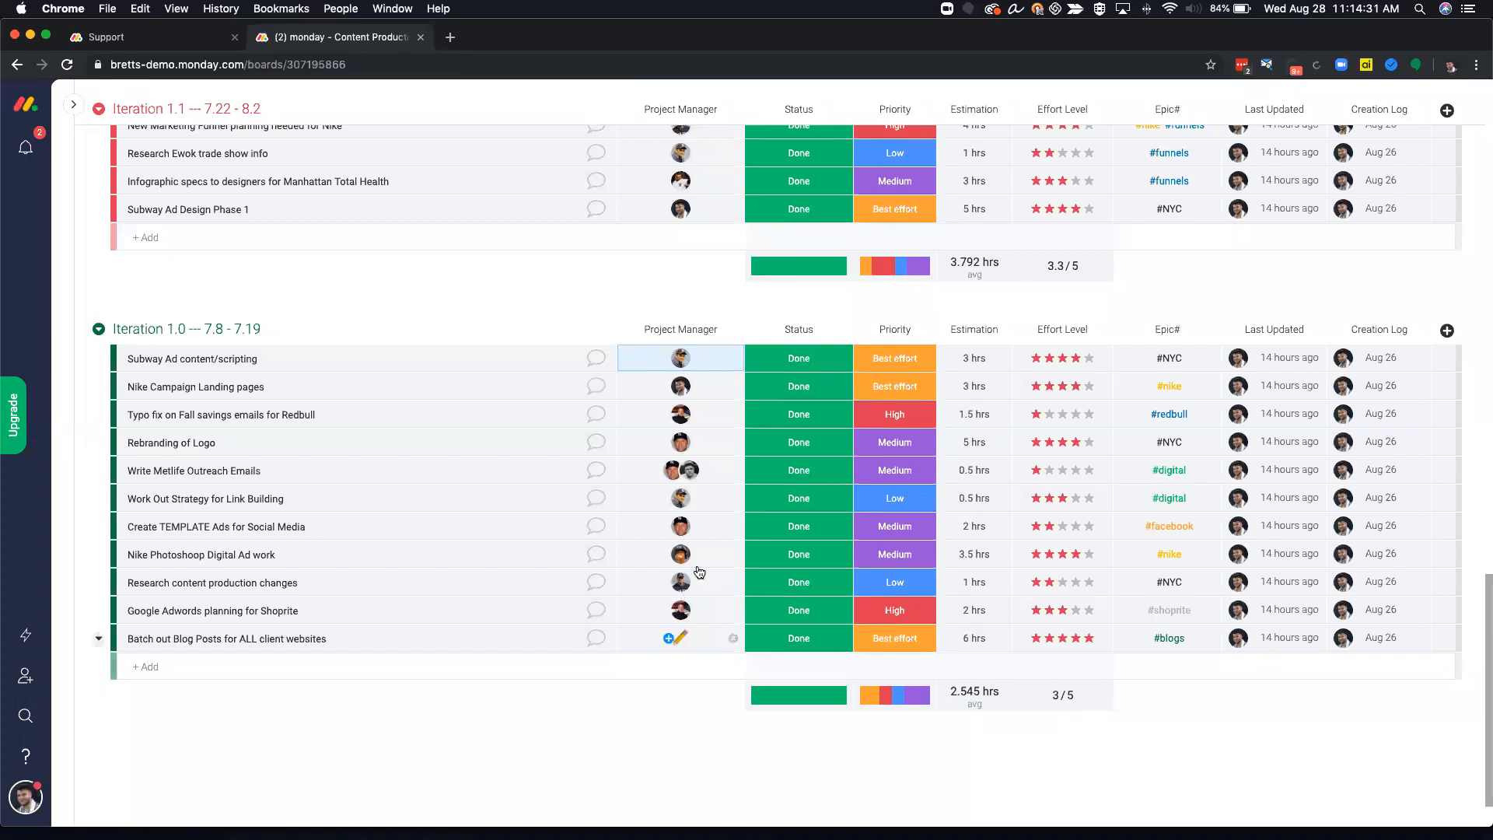
scroll(692, 618, down, 1)
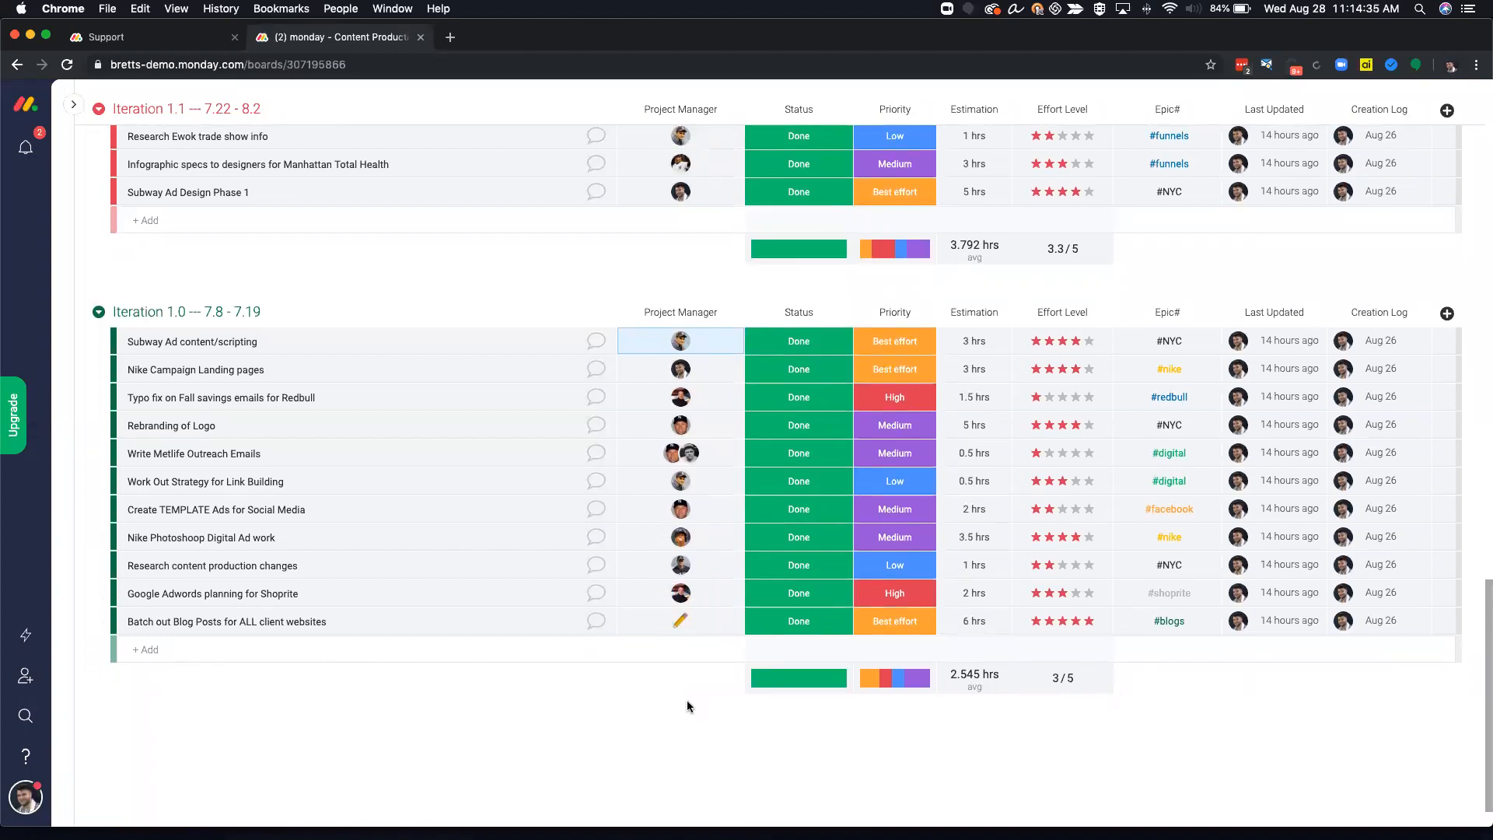
click(706, 591)
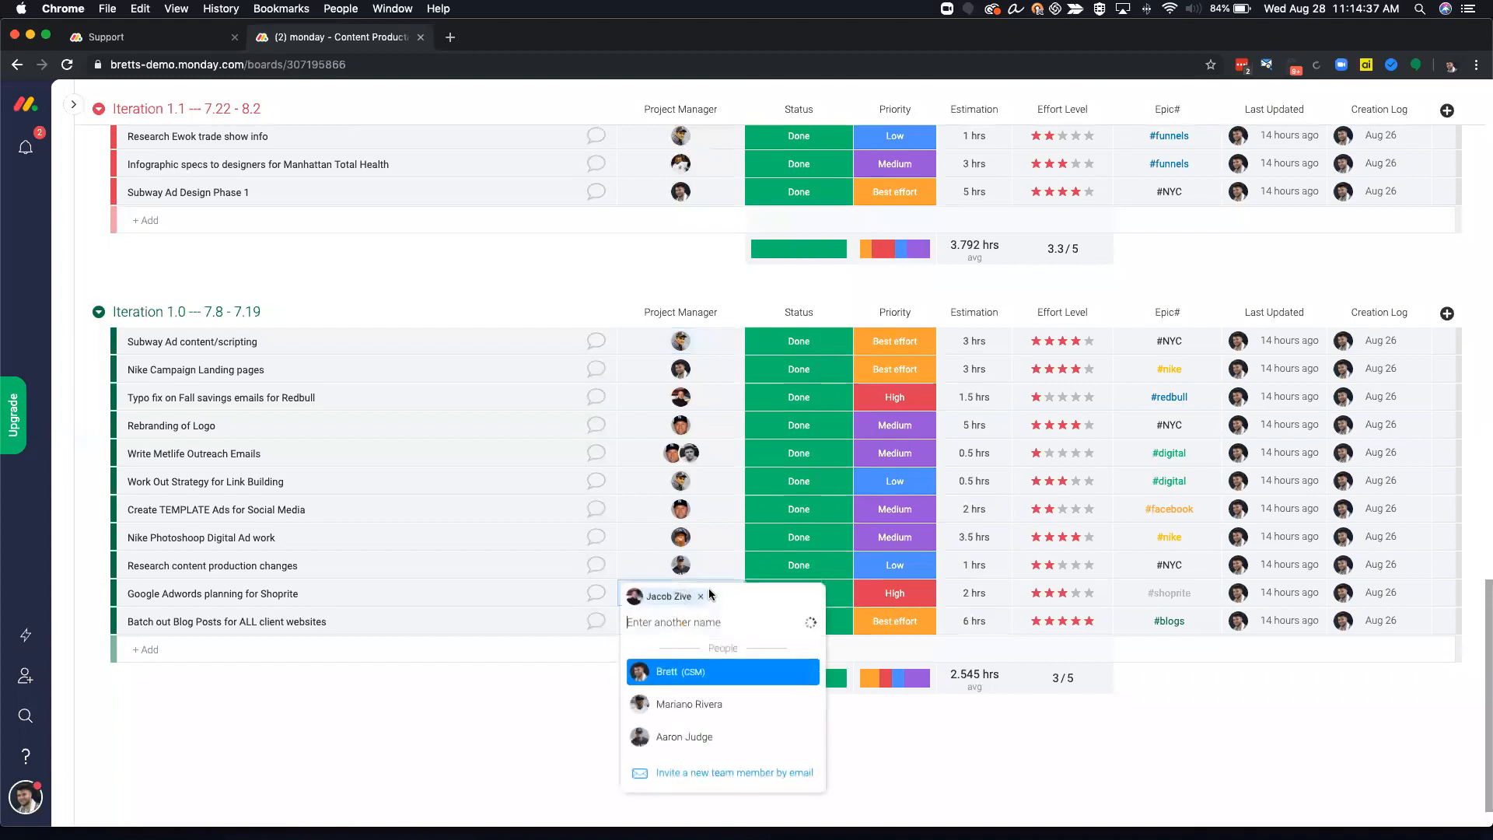
click(704, 681)
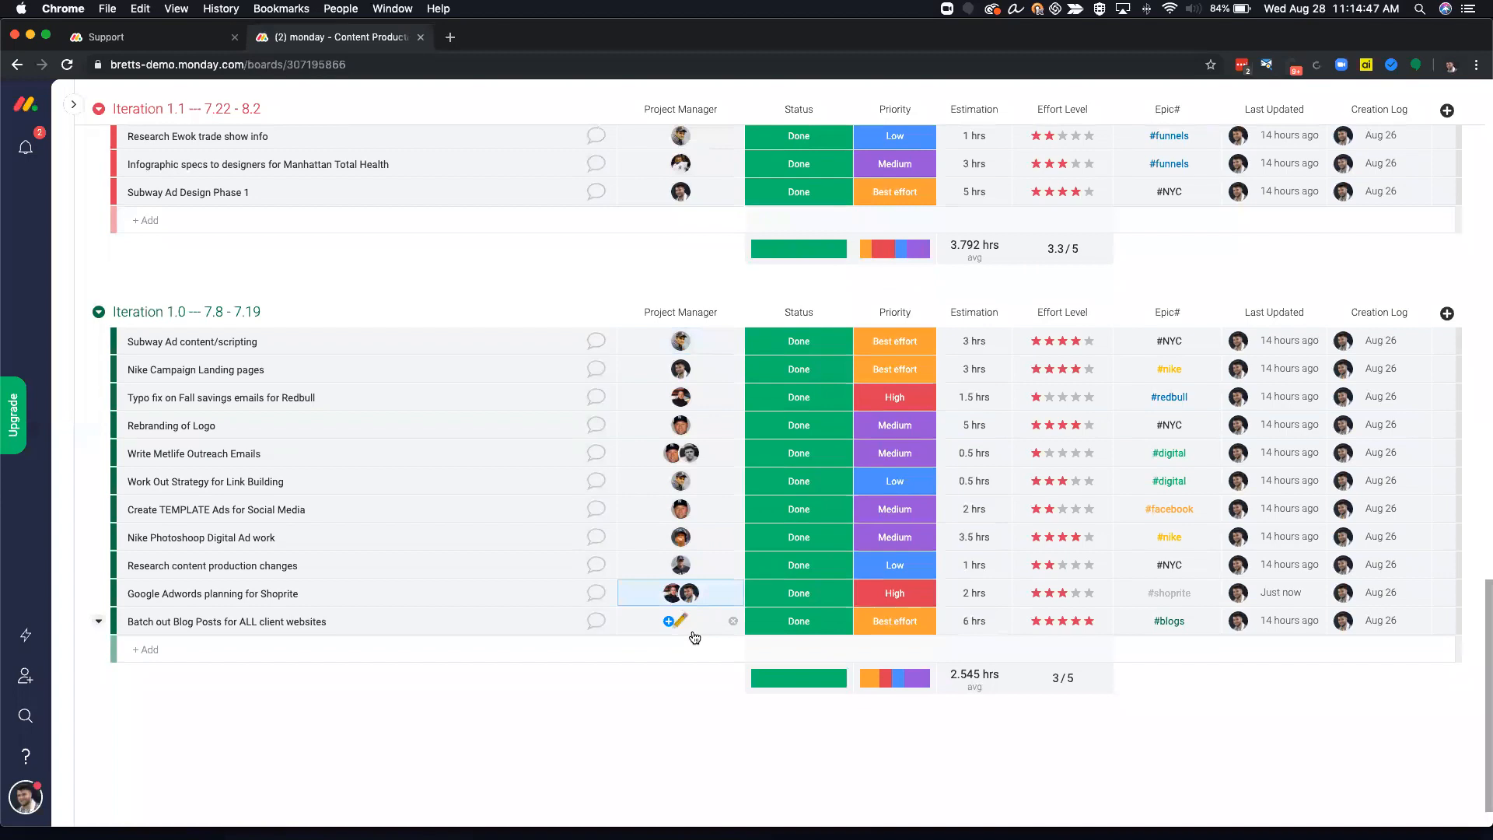
Inspect the team assigned as Project Manager on "Batch out Blog Posts for ALL client websites" and close its assignee picker
scroll(694, 638, down, 1)
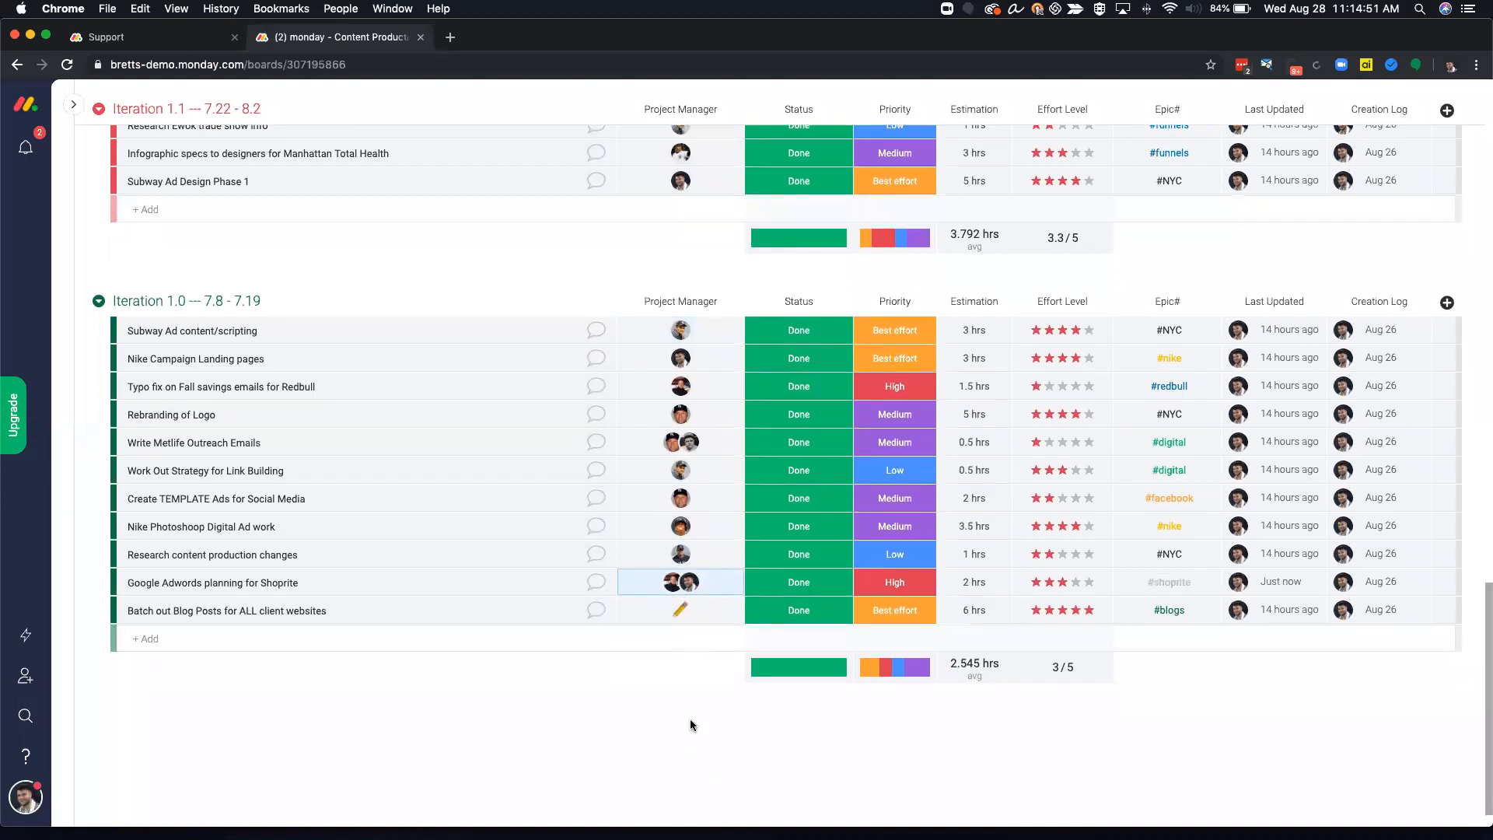
scroll(689, 730, down, 3)
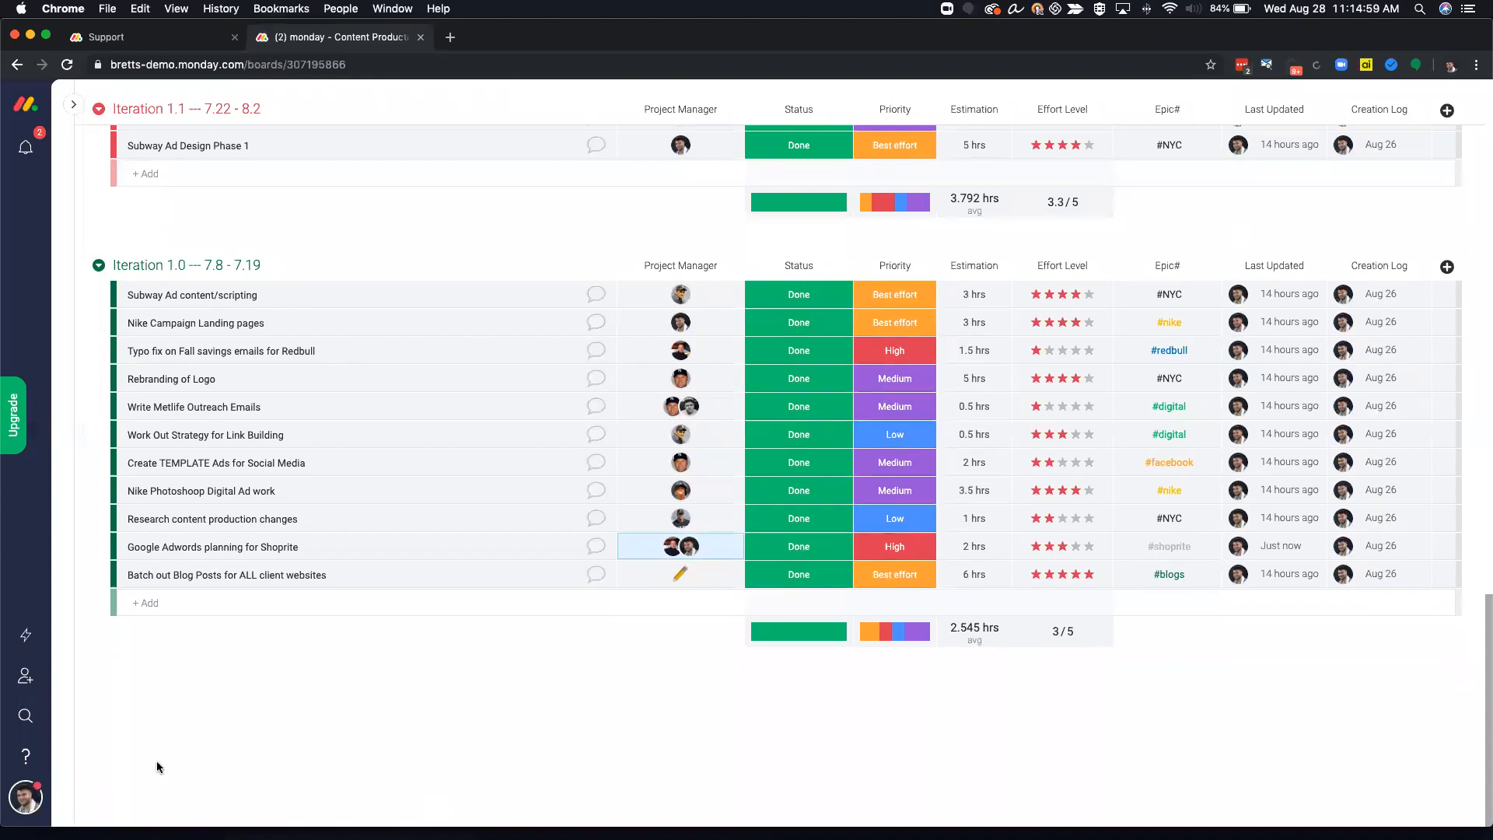
click(680, 577)
click(105, 738)
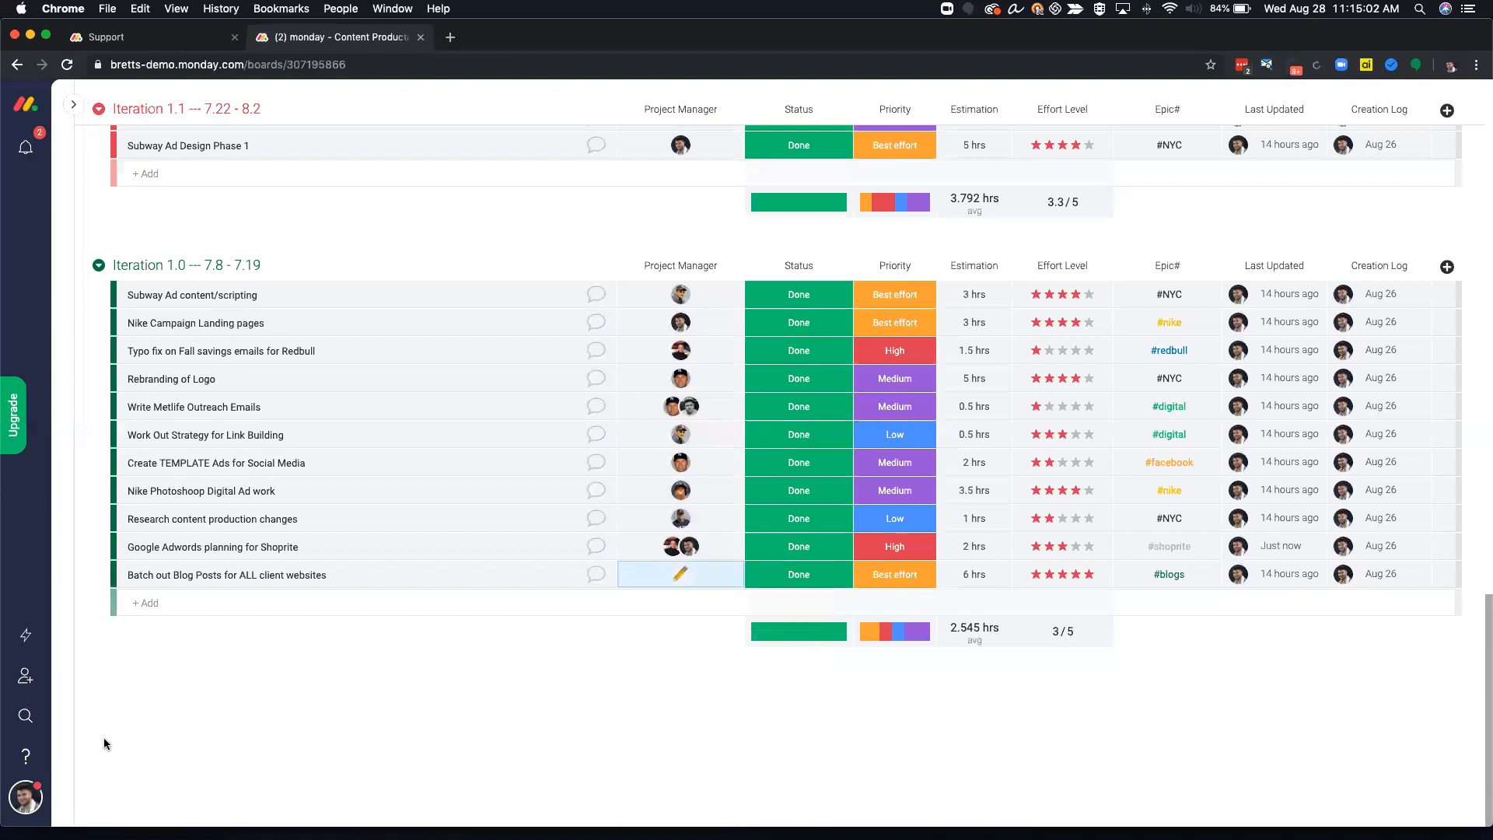
Open the account's Teams page, create a team named TEST and display the people available to add to it
click(24, 805)
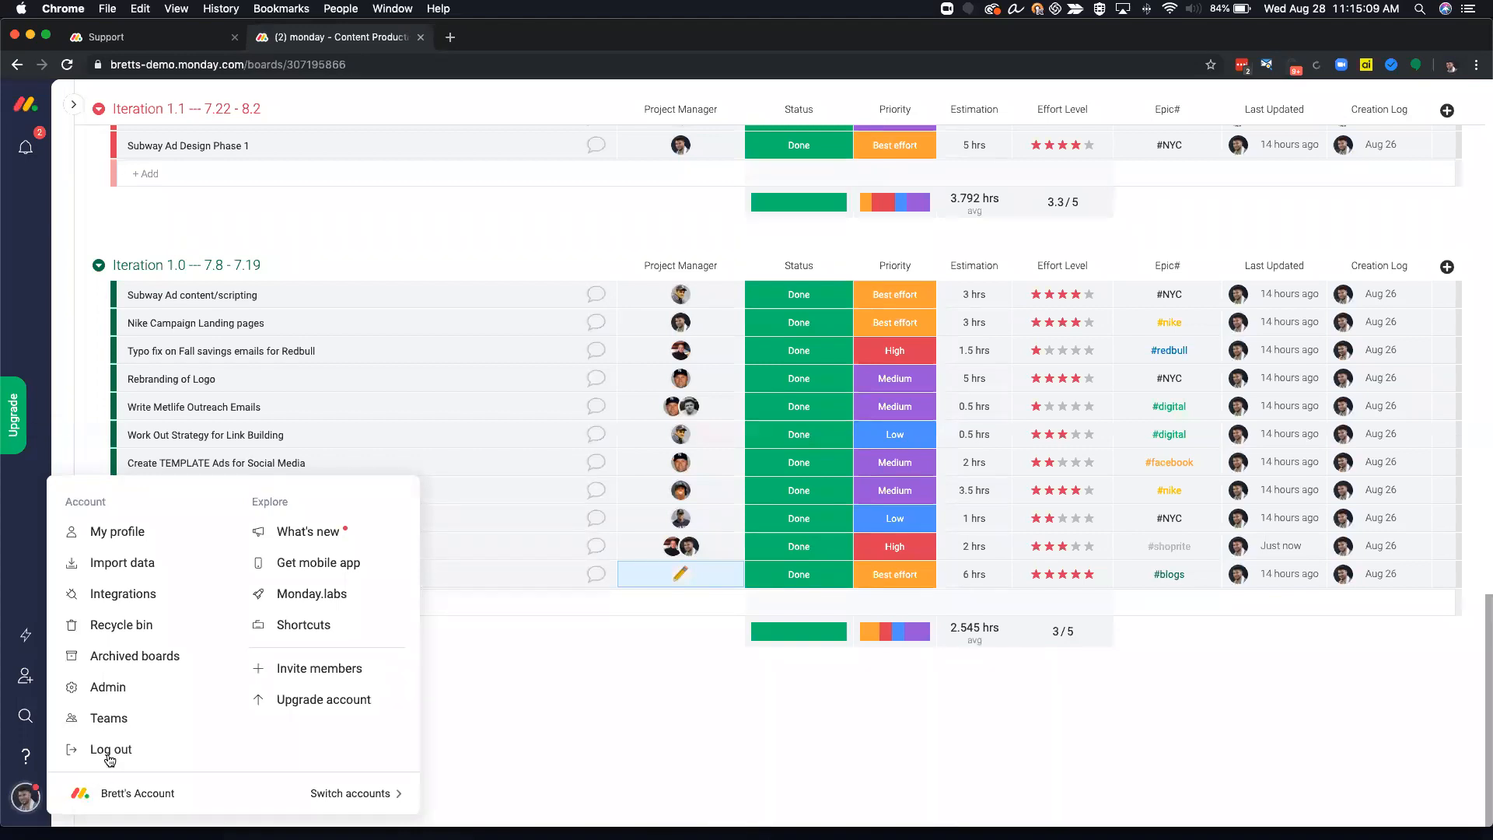
click(147, 722)
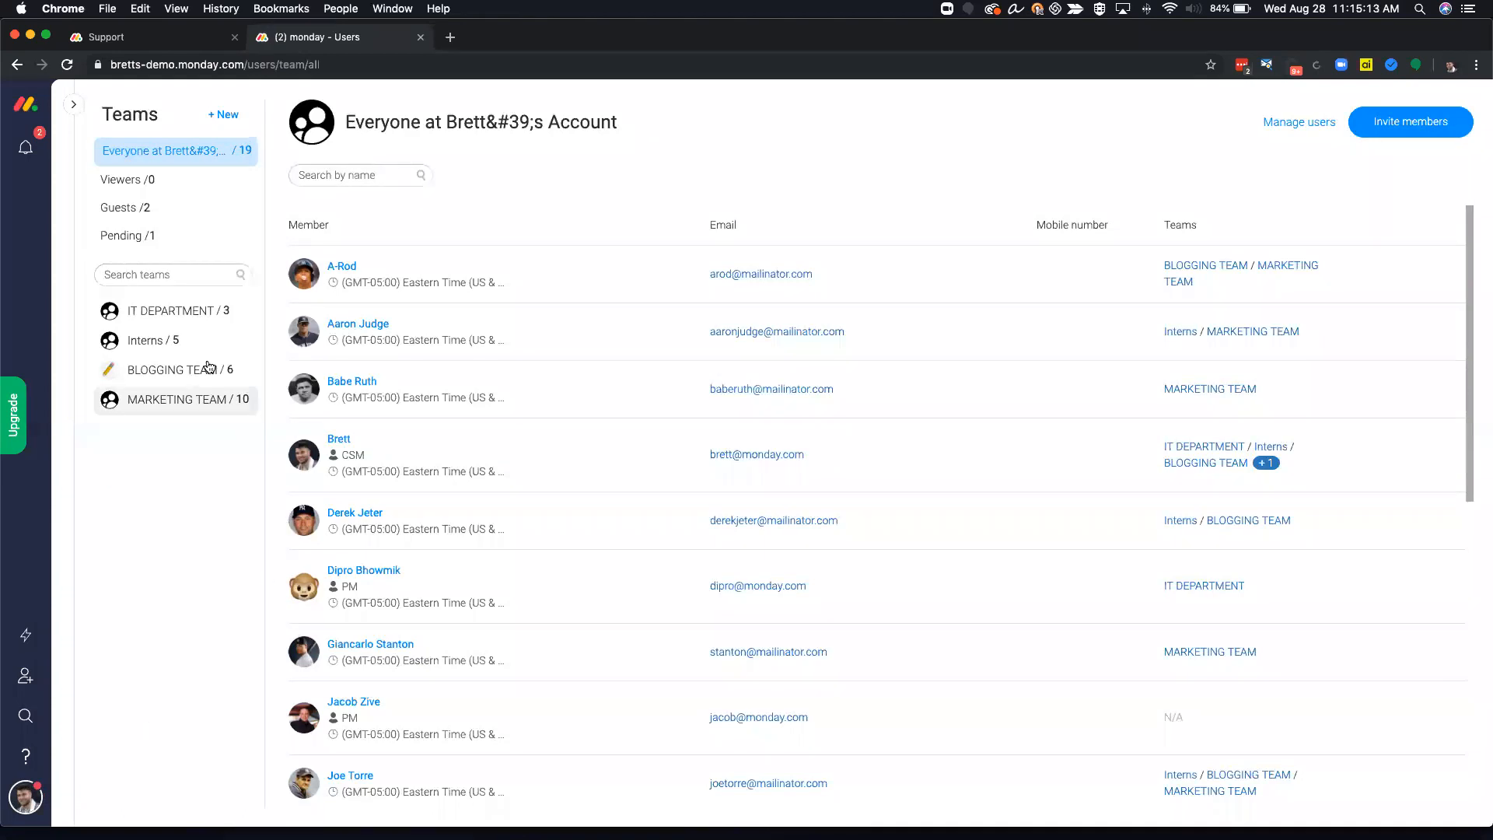
click(225, 116)
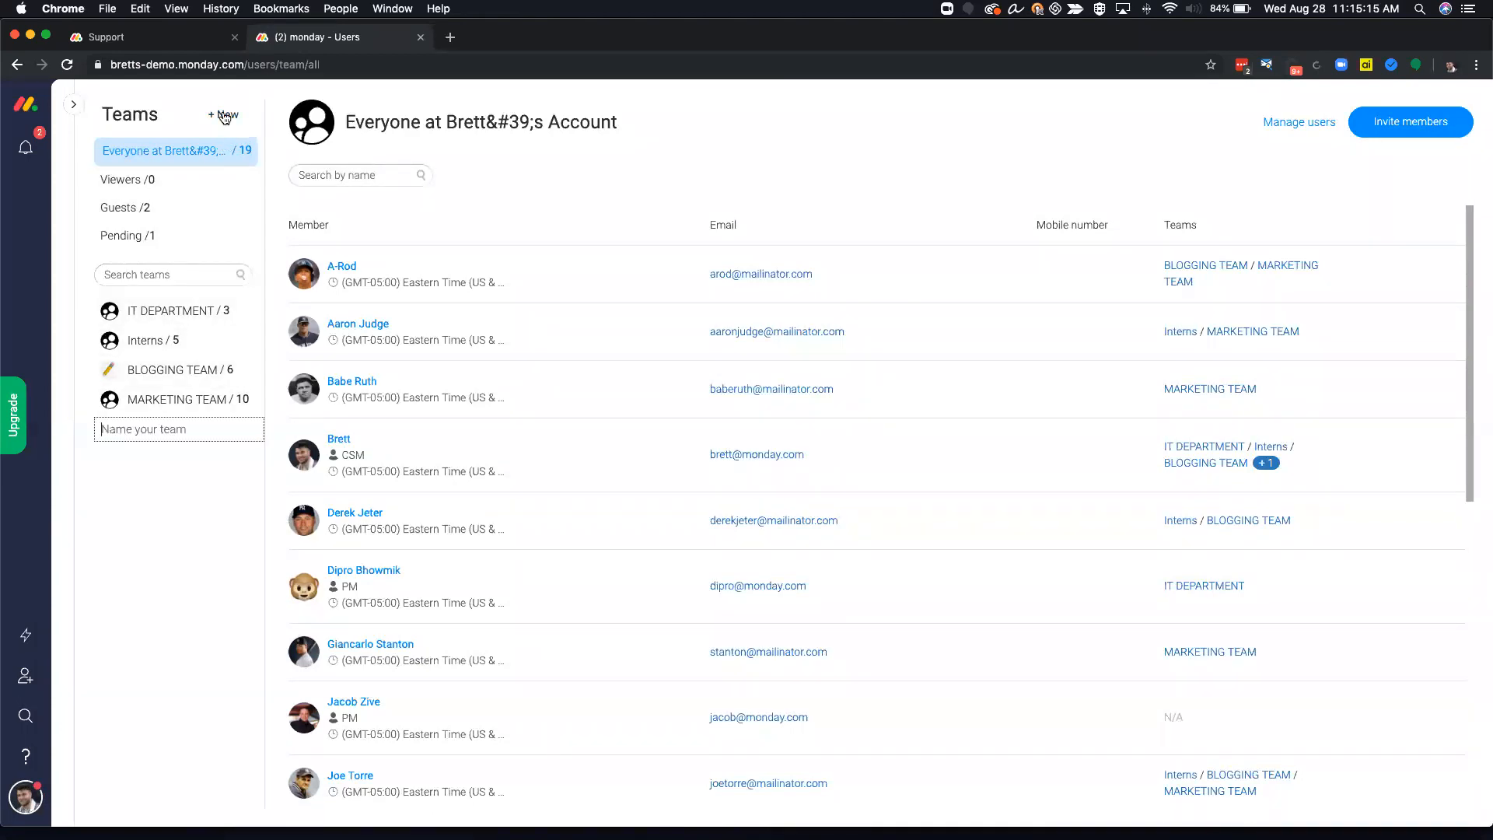
text(TEST)
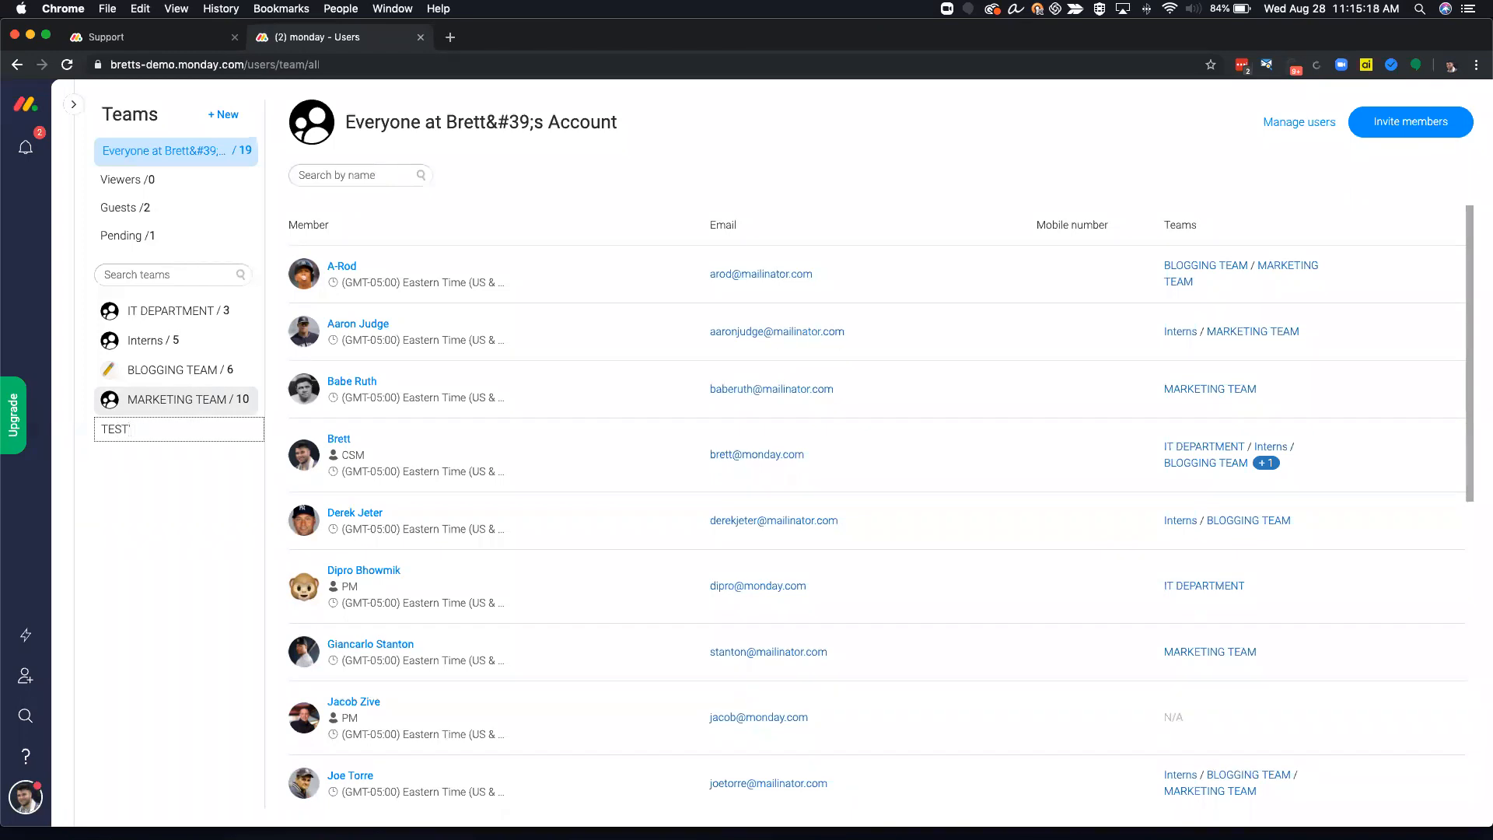
key(Return)
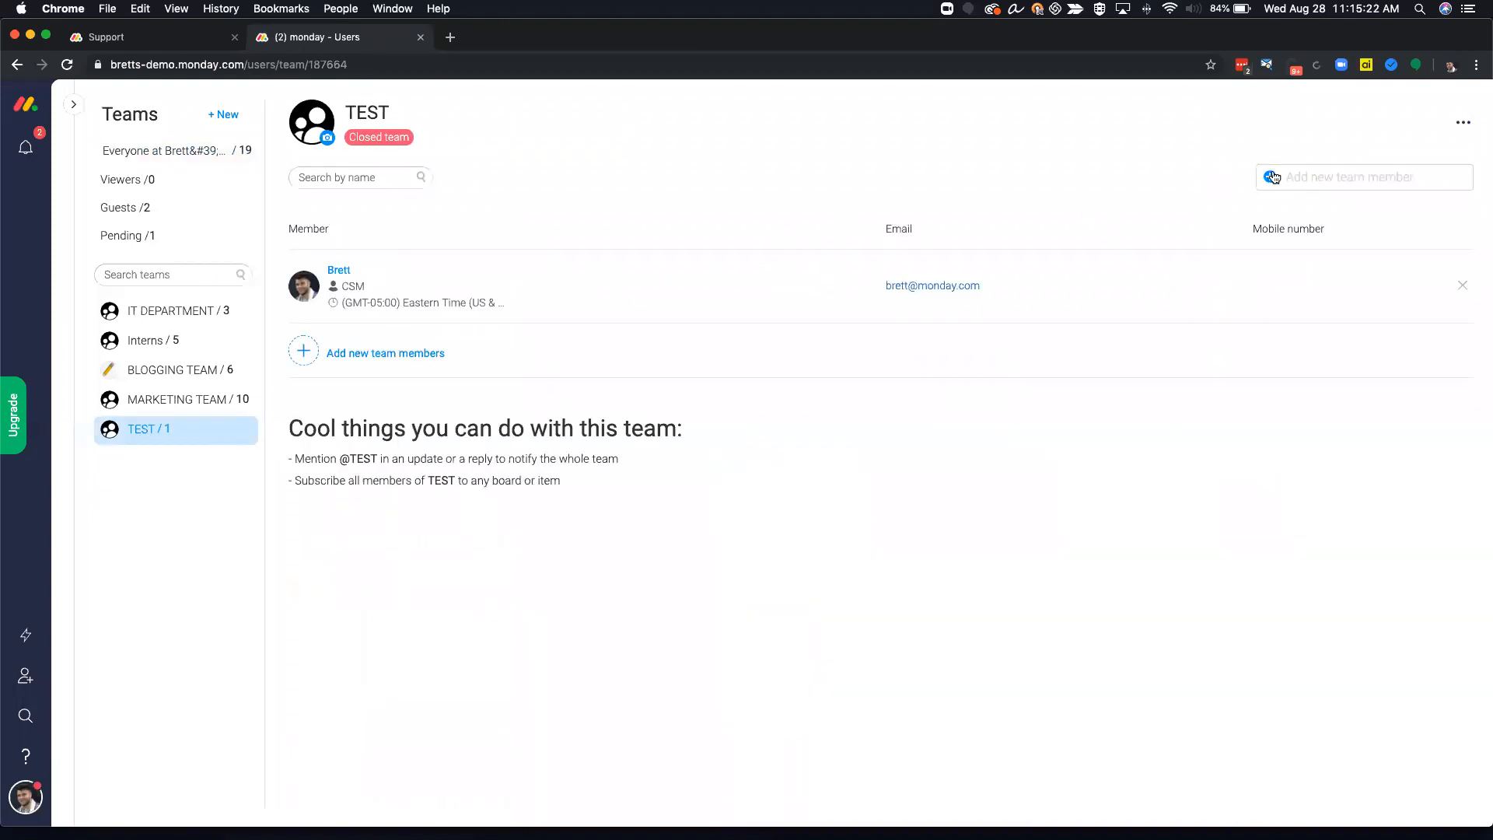
click(1291, 175)
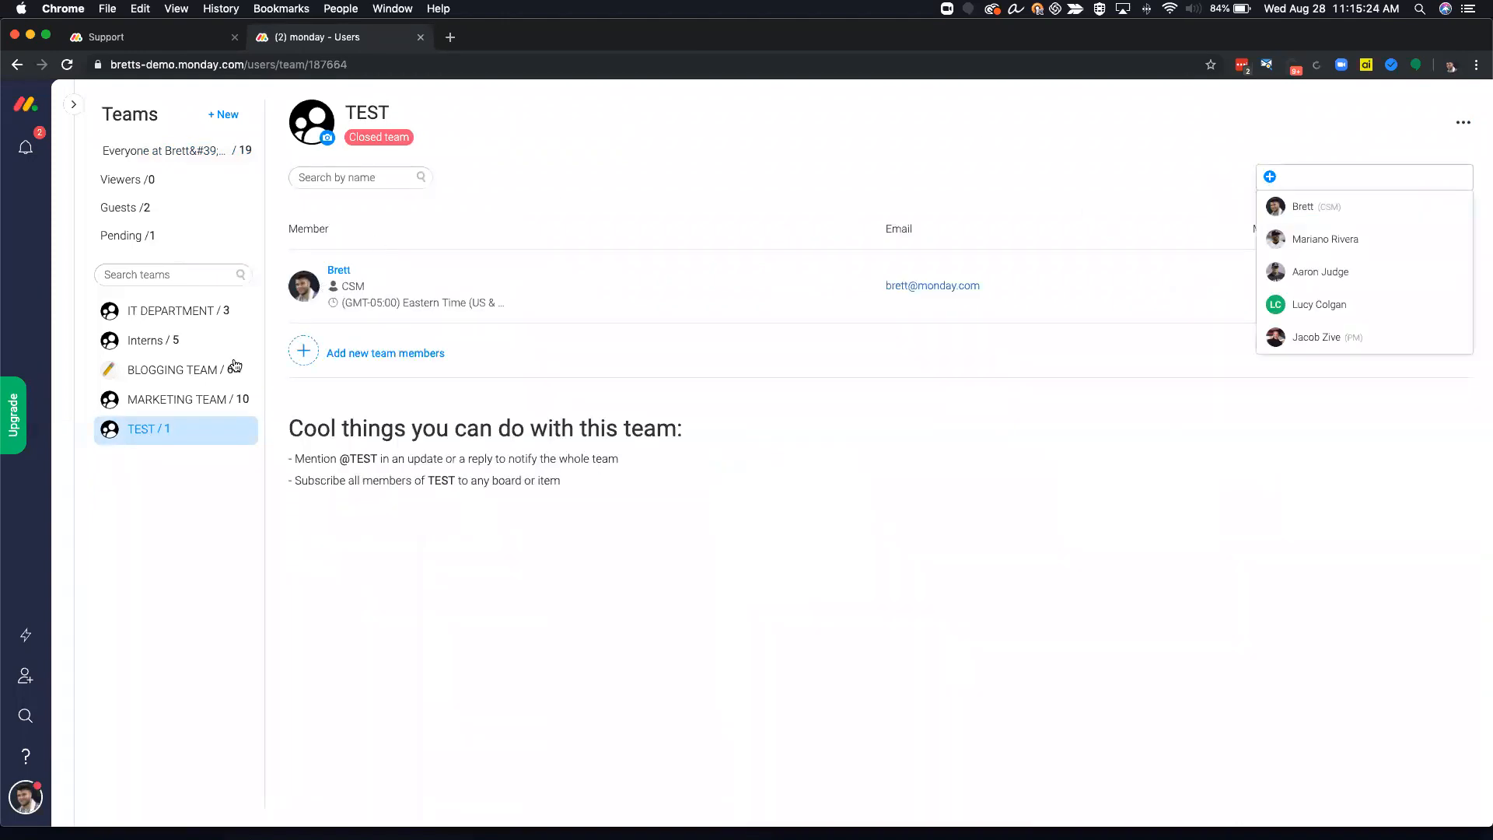
Review the member lists of BLOGGING TEAM and MARKETING TEAM
click(211, 371)
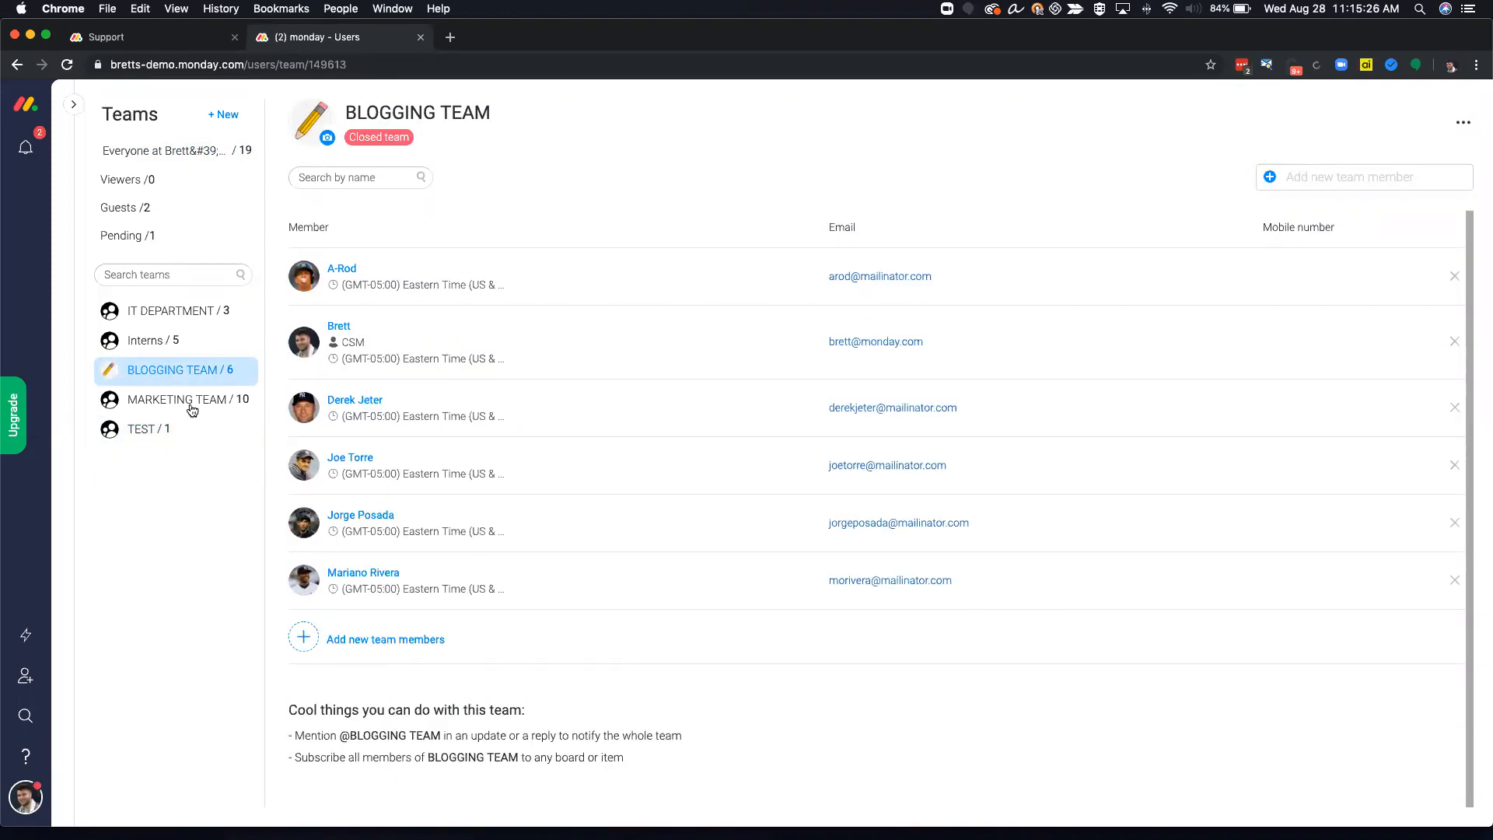
scroll(446, 448, down, 3)
scroll(446, 449, up, 3)
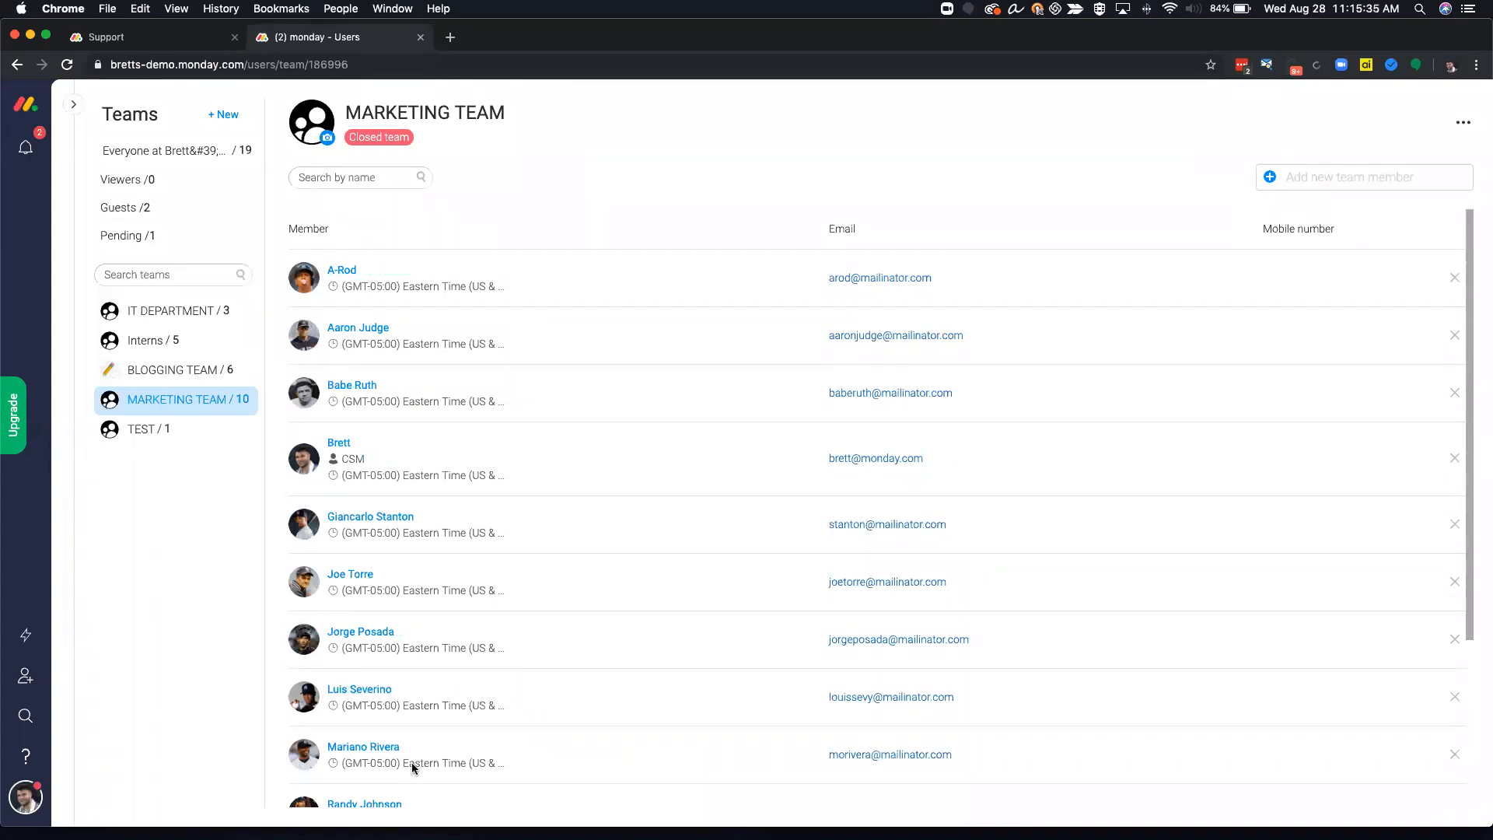
Return to the Content Production Schedule board and review the status and priority of items in Upcoming Iteration 1.4 and Iteration 1.3
click(73, 104)
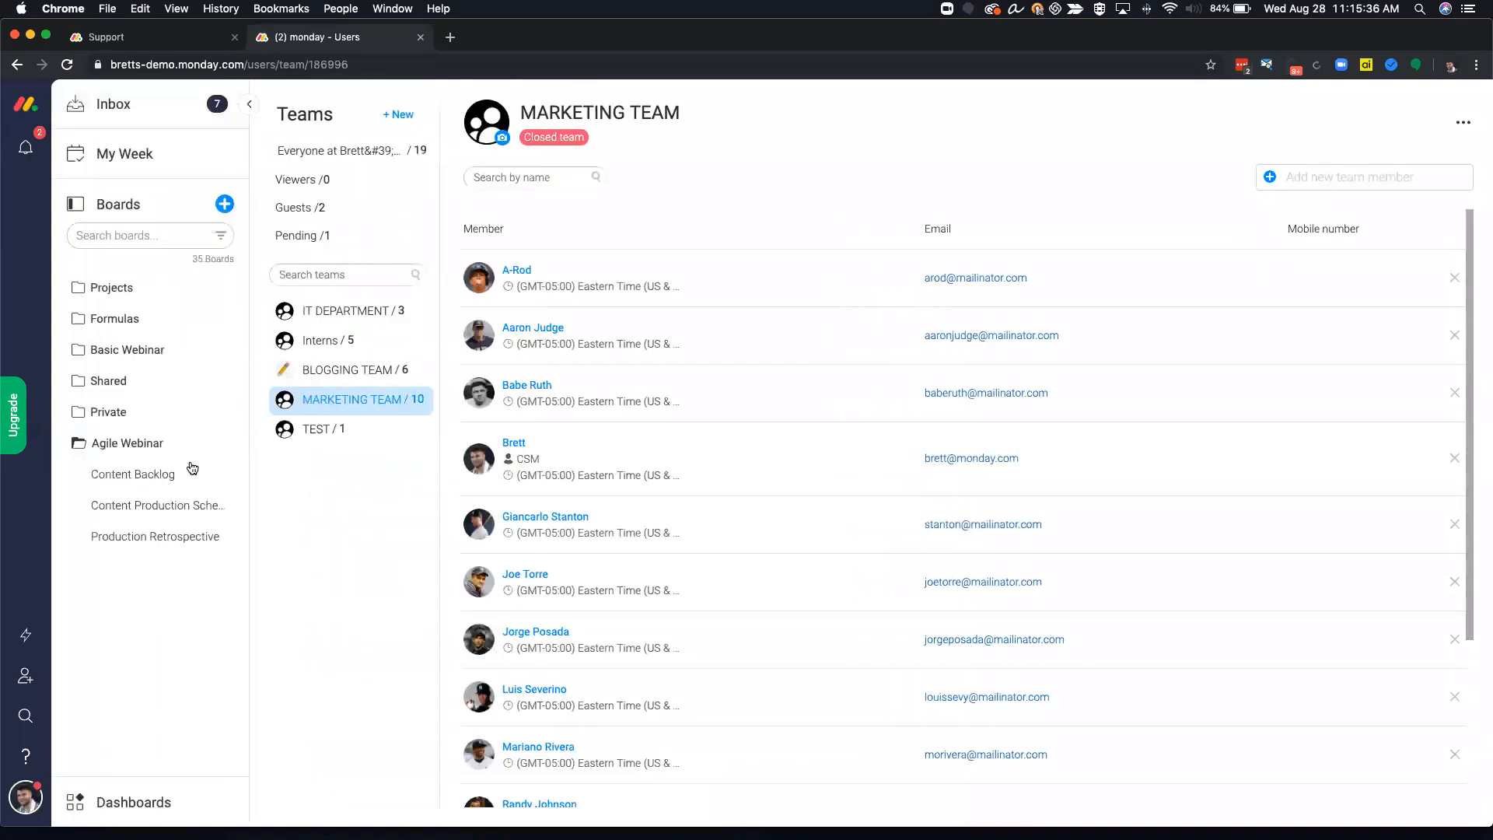
click(153, 507)
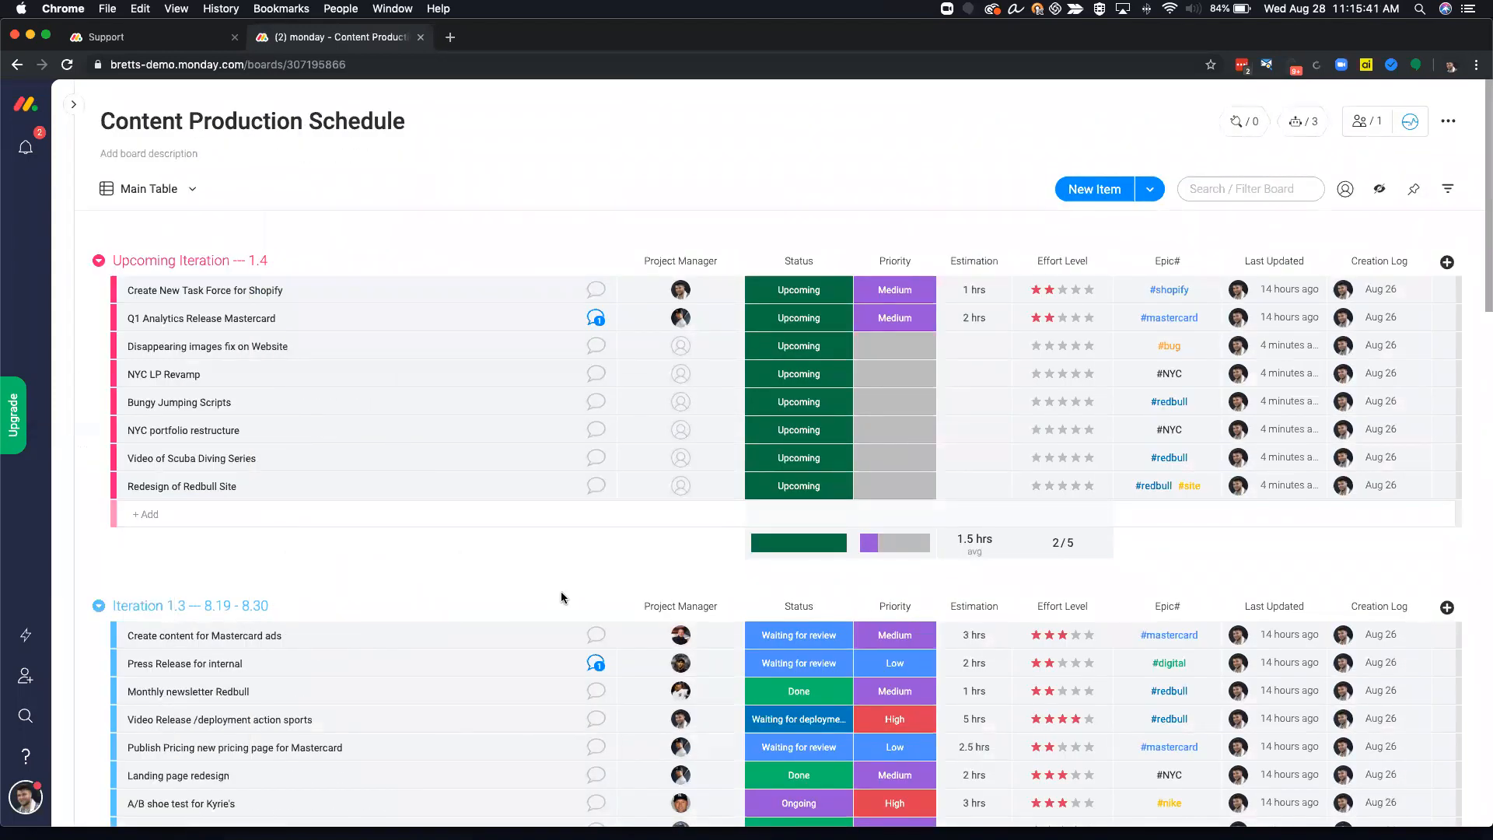
scroll(901, 626, down, 1)
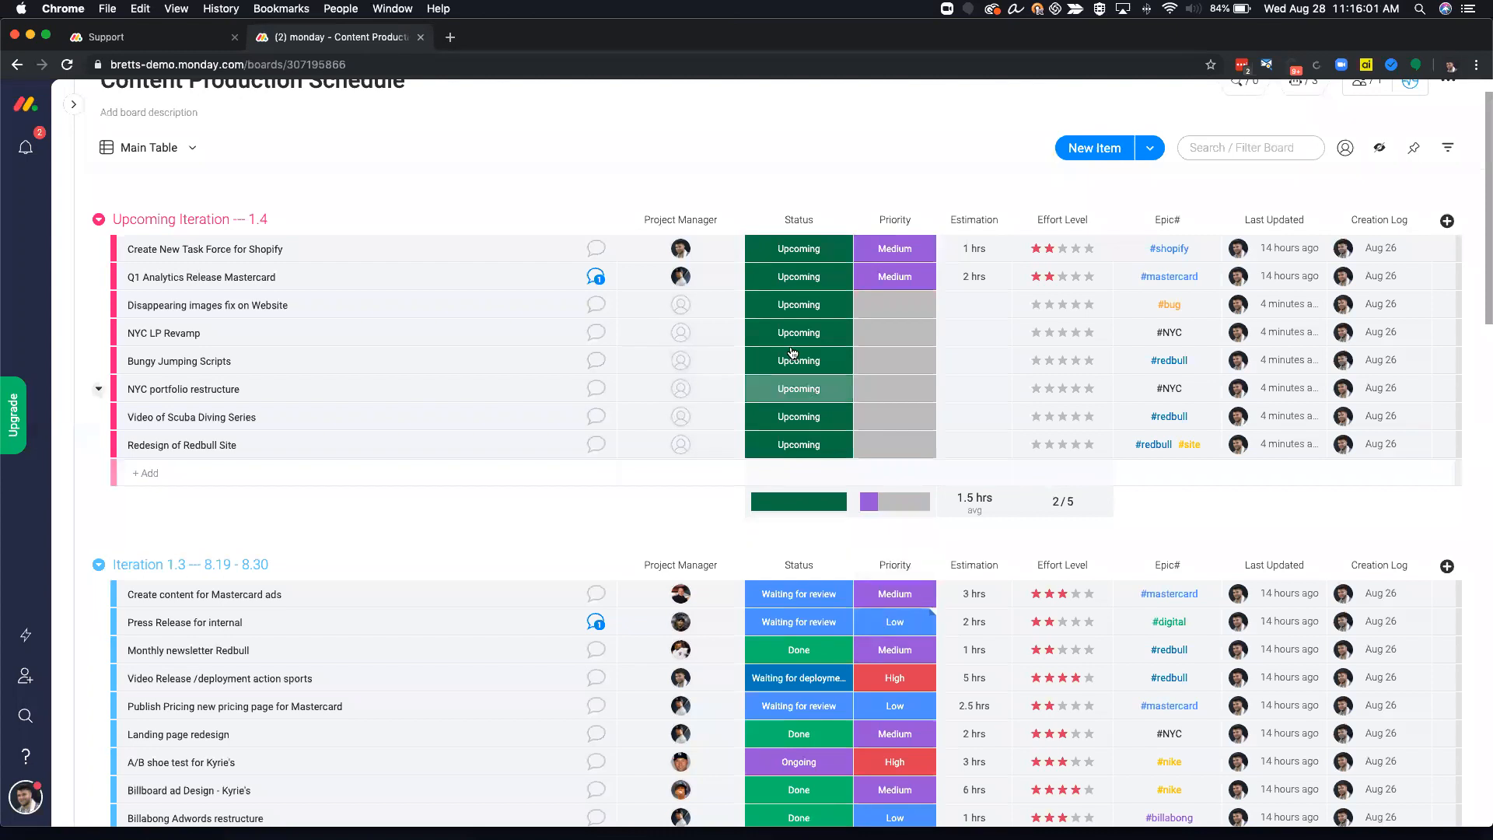
scroll(874, 431, up, 1)
scroll(884, 547, down, 3)
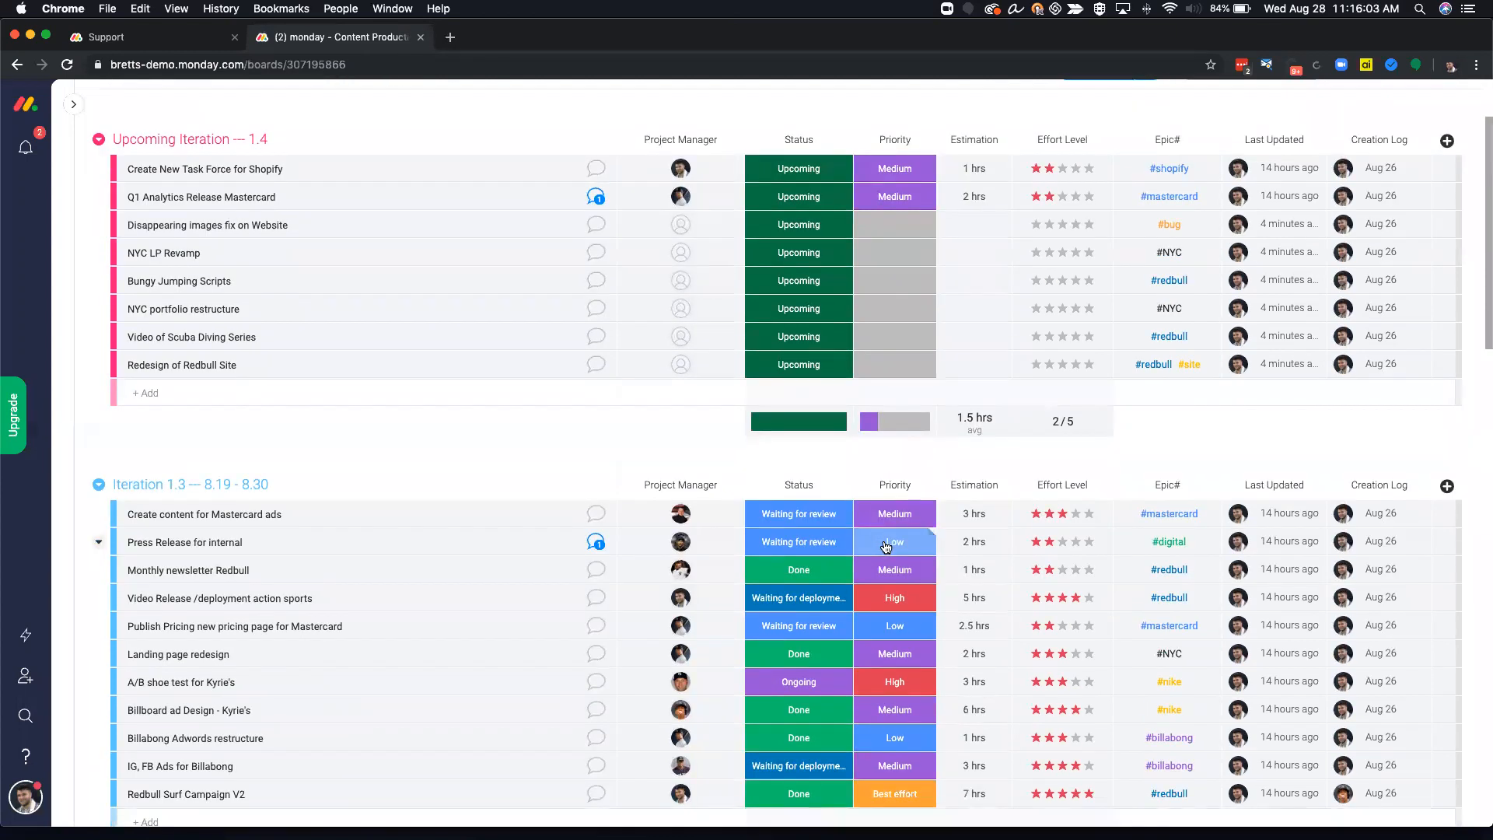
scroll(885, 545, down, 1)
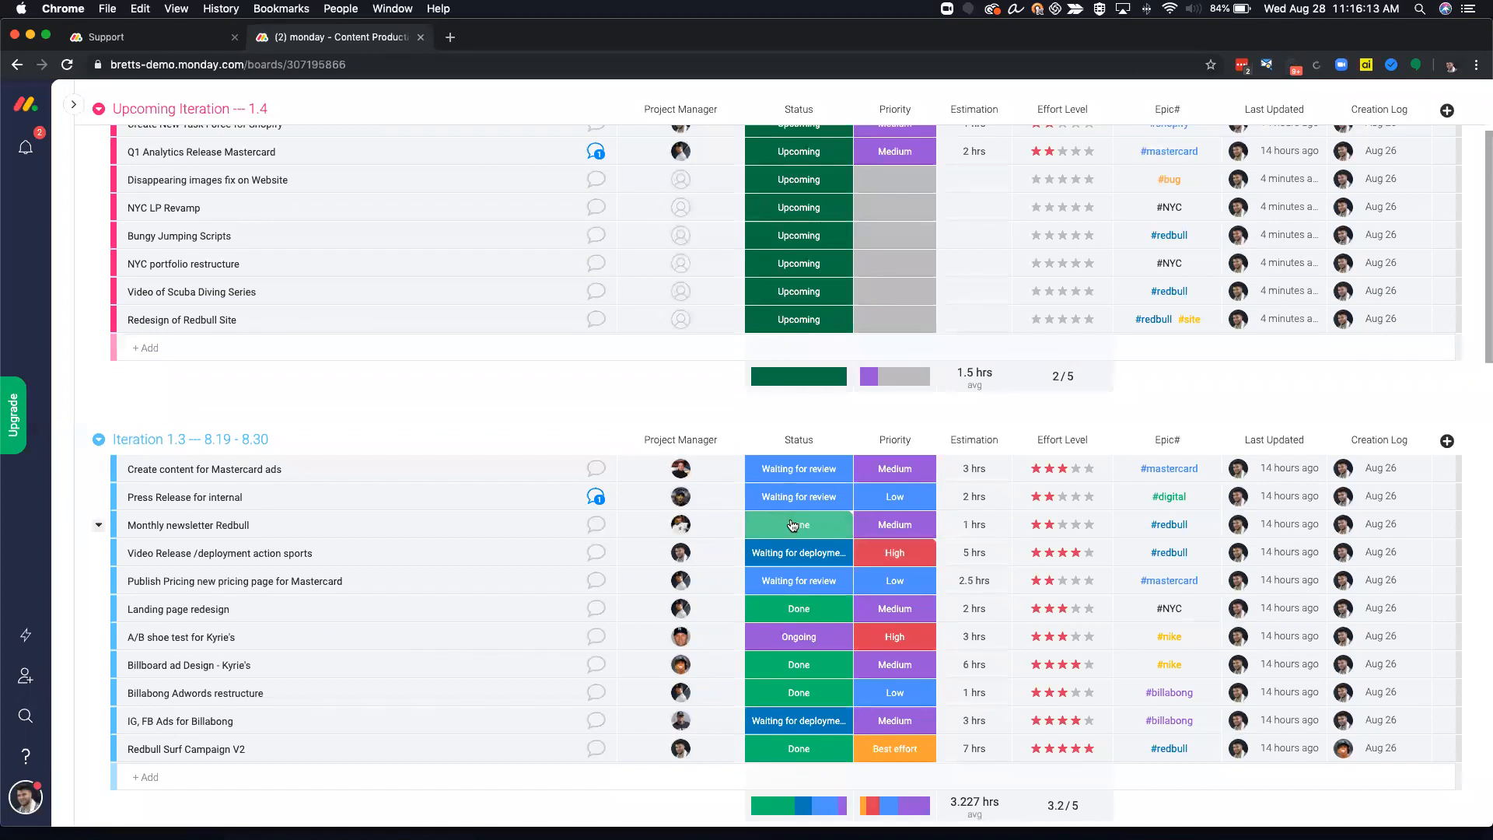
Inspect the Priority options and label editor from "Create content for Mastercard ads" in Iteration 1.3, and close them without editing a label
click(907, 477)
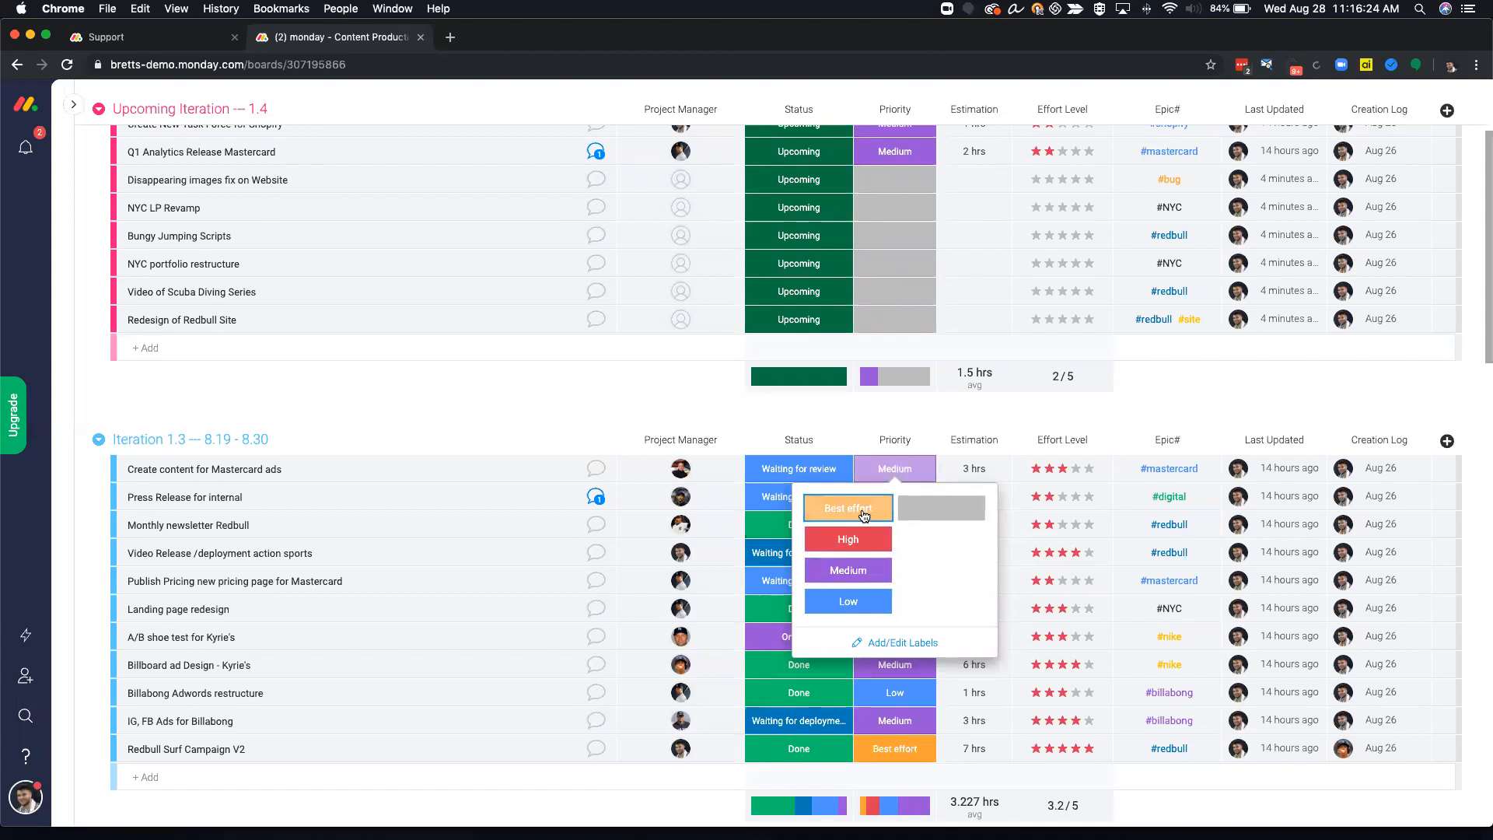
click(896, 477)
click(894, 468)
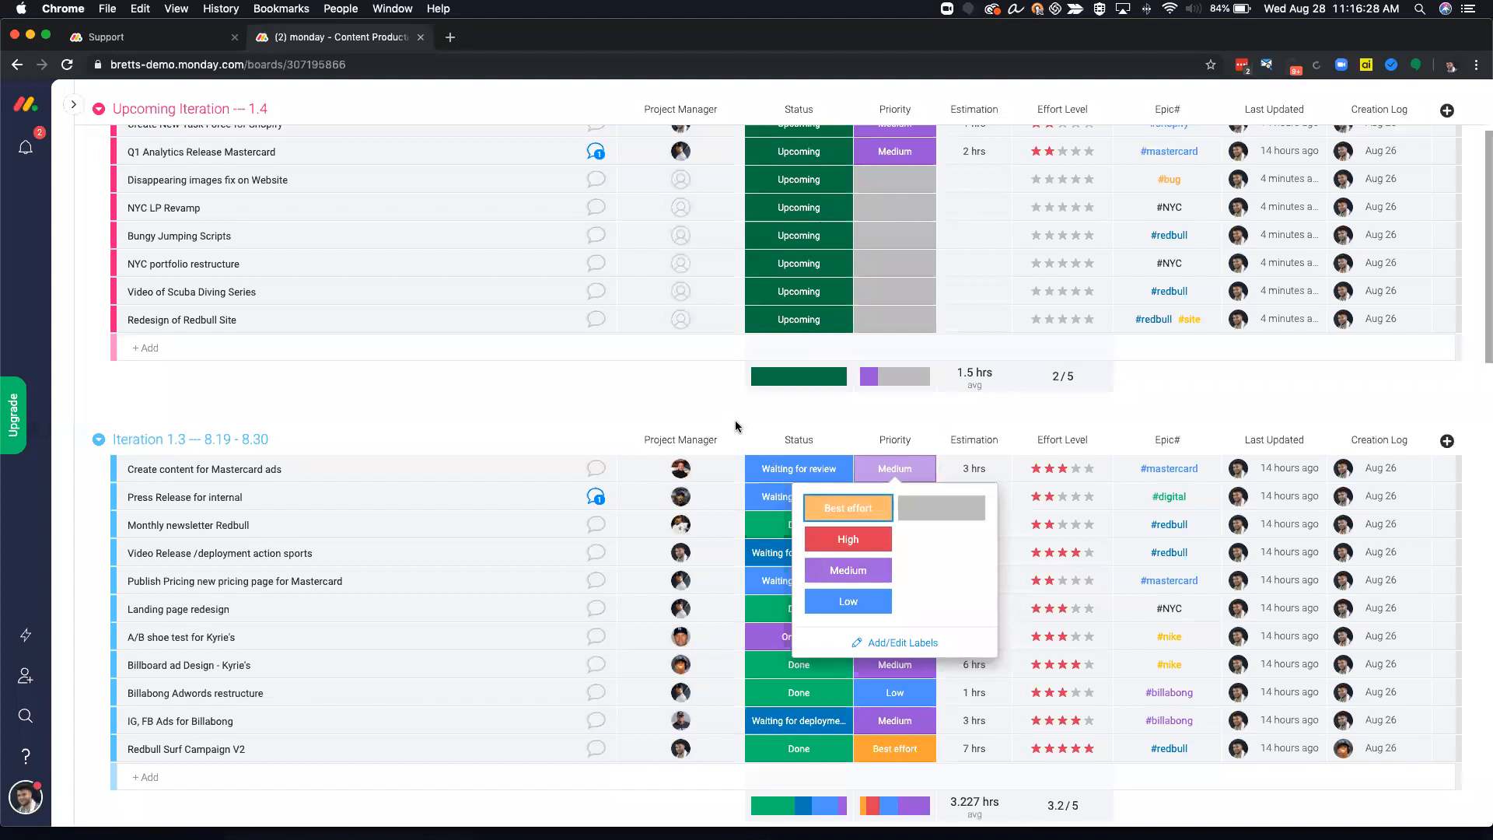
click(895, 469)
click(898, 476)
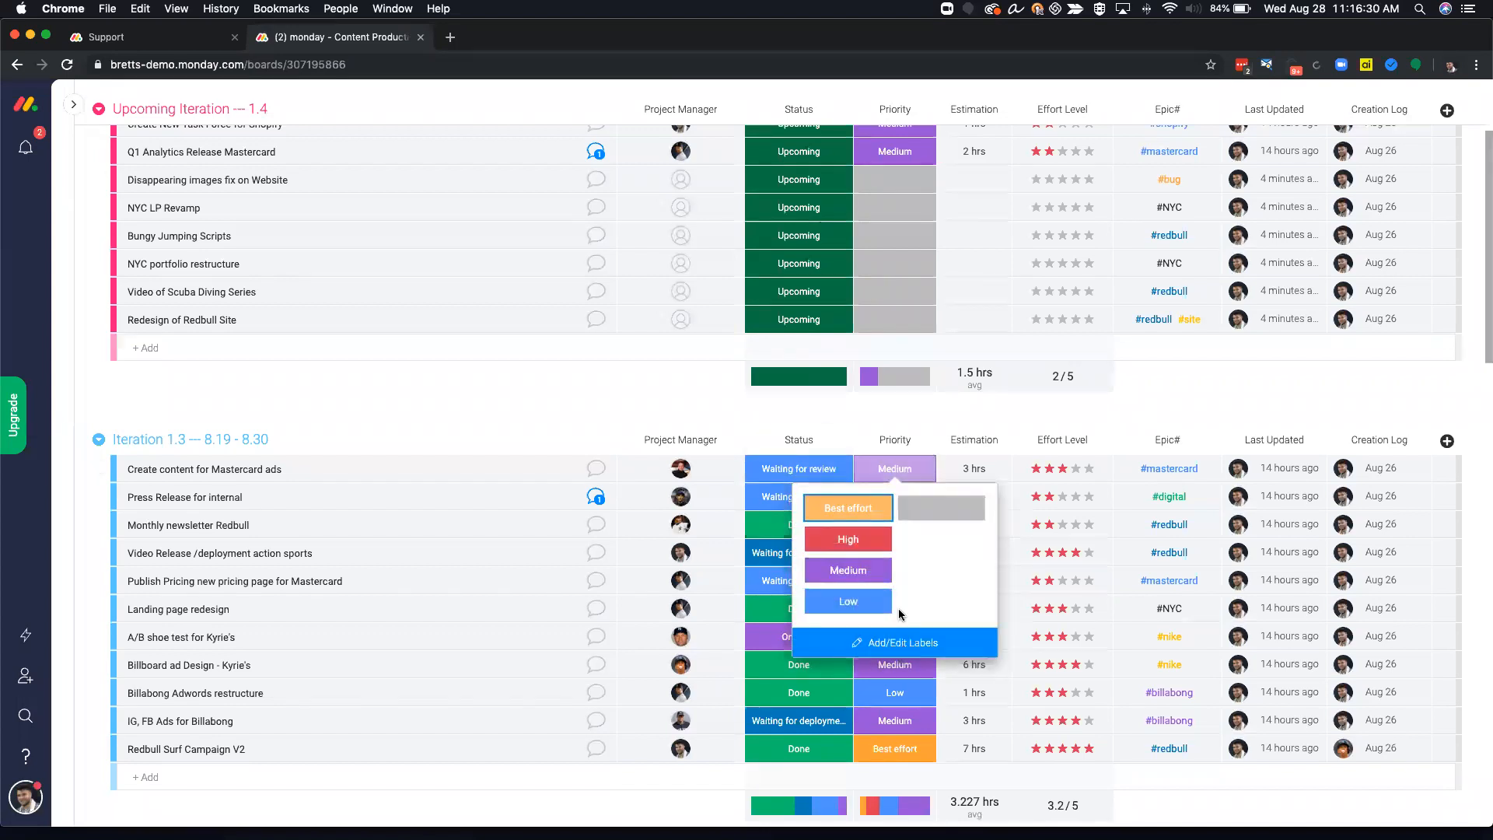
click(901, 642)
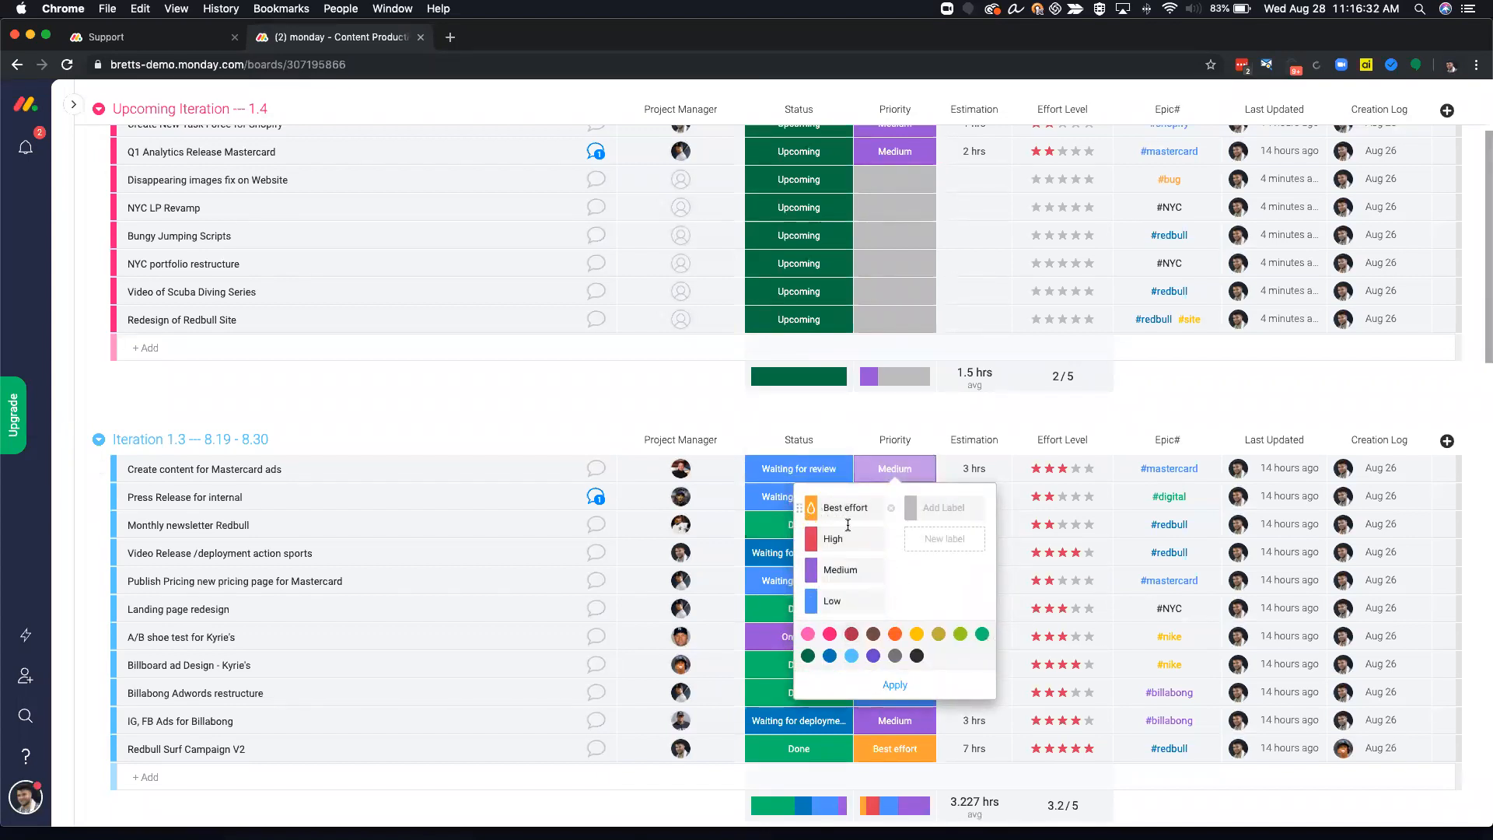
click(894, 684)
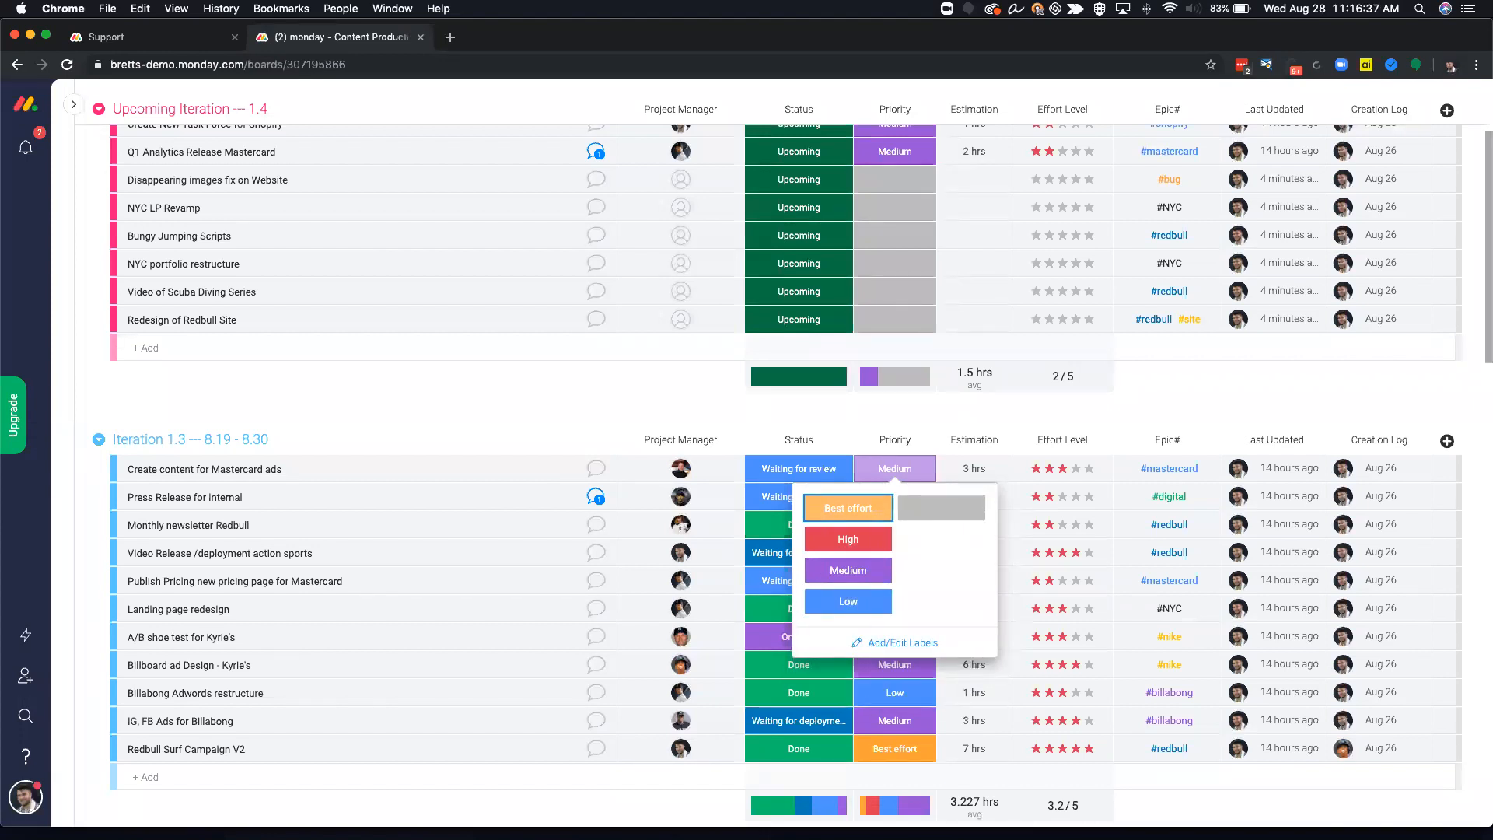
click(958, 413)
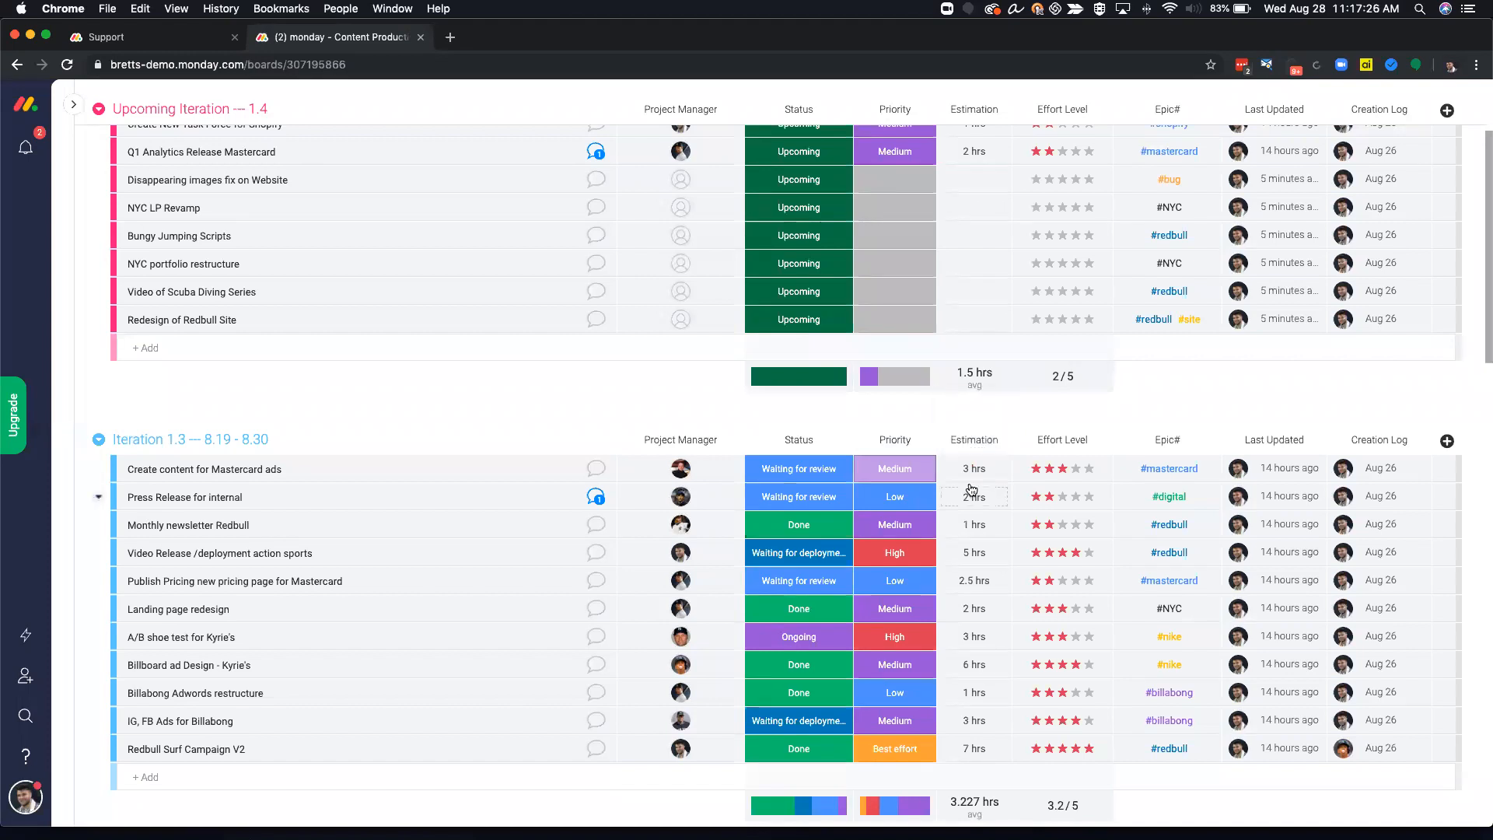
Inspect the unit and function settings of the Estimation summary under Iteration 1.3, close them and return to Upcoming Iteration 1.4
scroll(979, 747, down, 2)
click(982, 737)
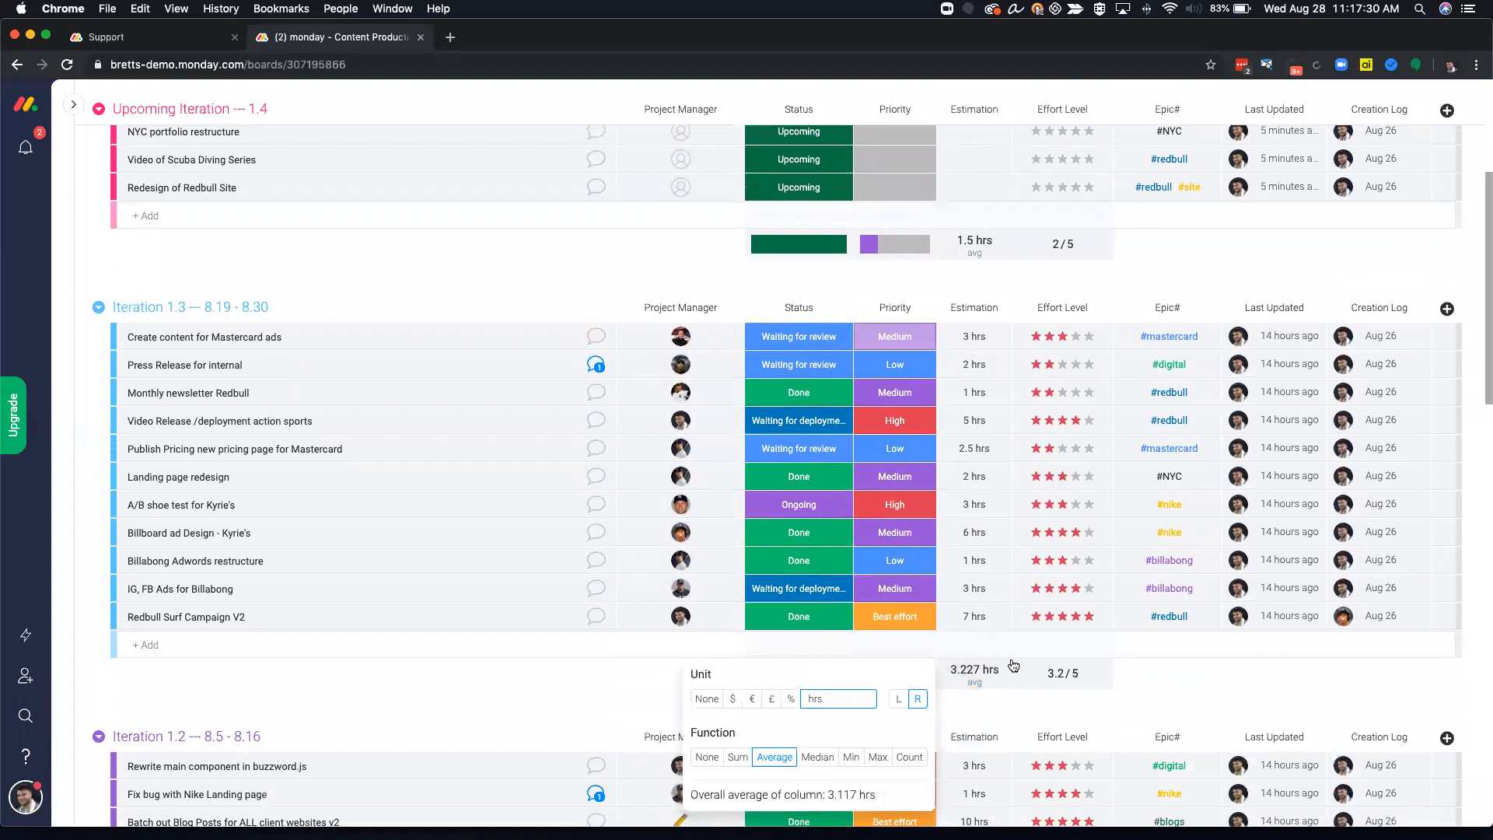
click(1132, 646)
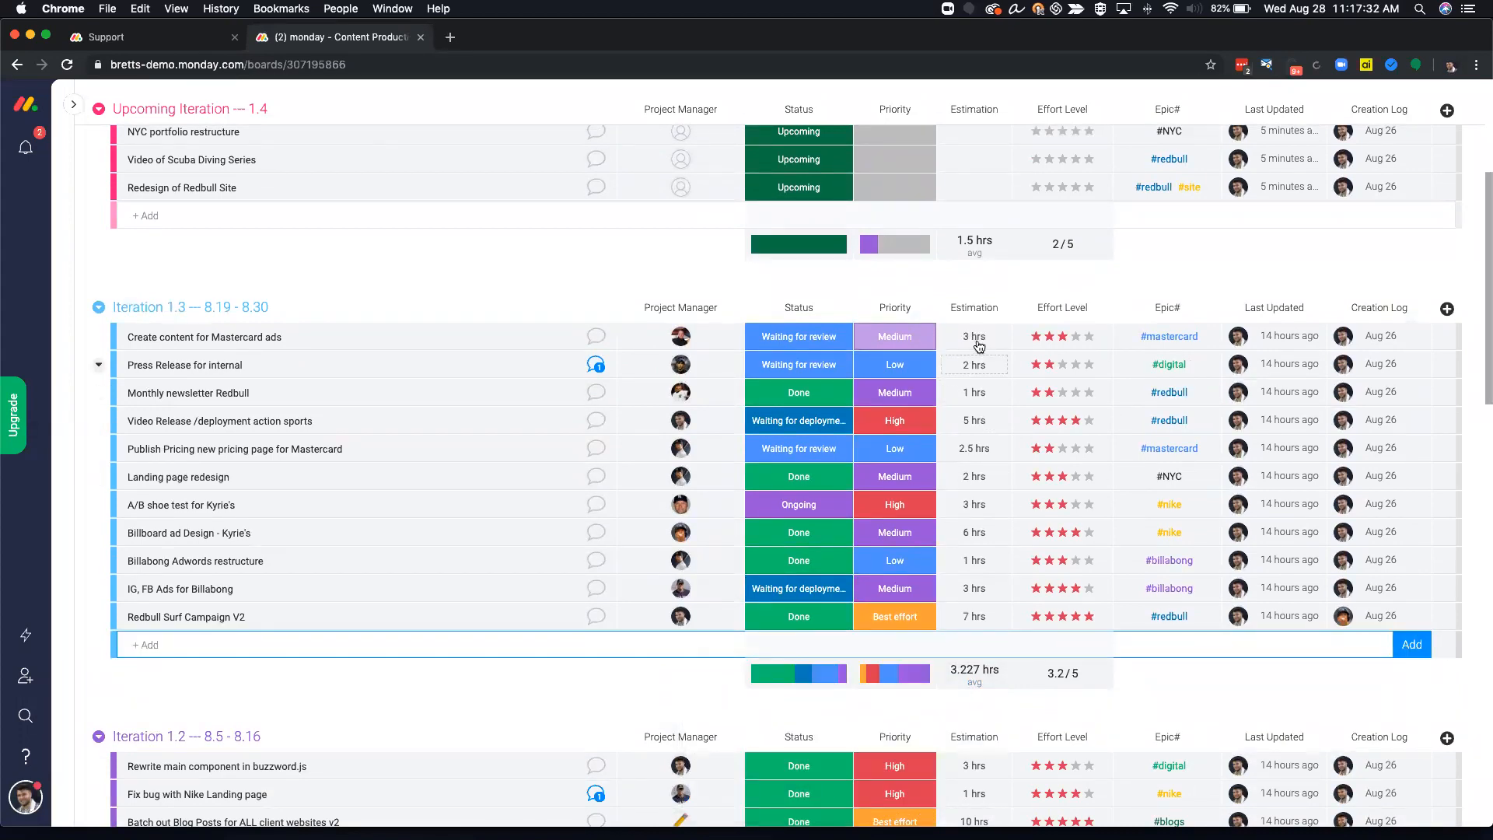
scroll(978, 327, up, 5)
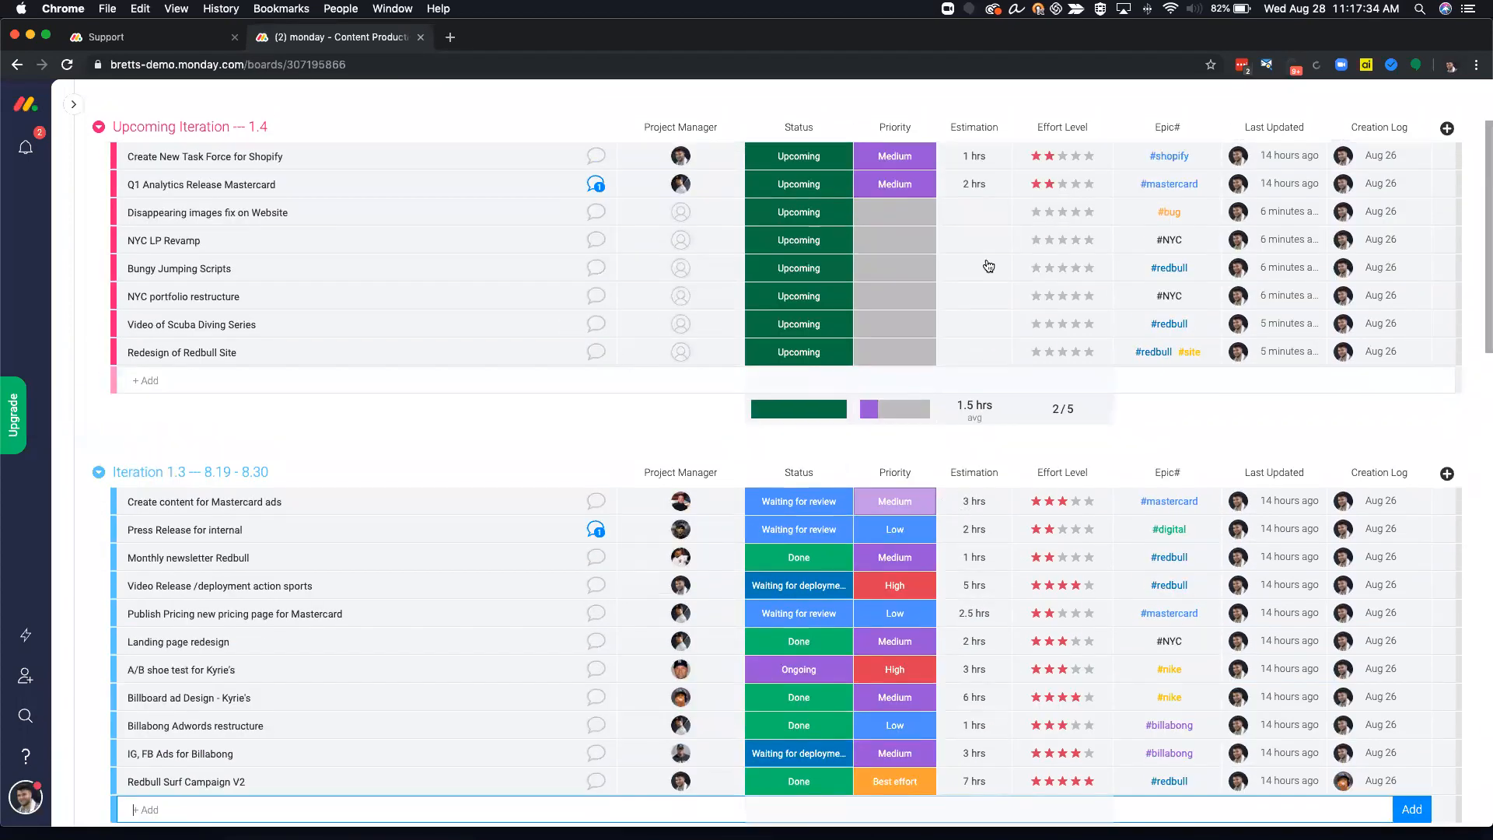
Inspect the symbol, scale and color settings of the Effort Level column in Iteration 1.3, and close them without changes
scroll(1034, 564, down, 2)
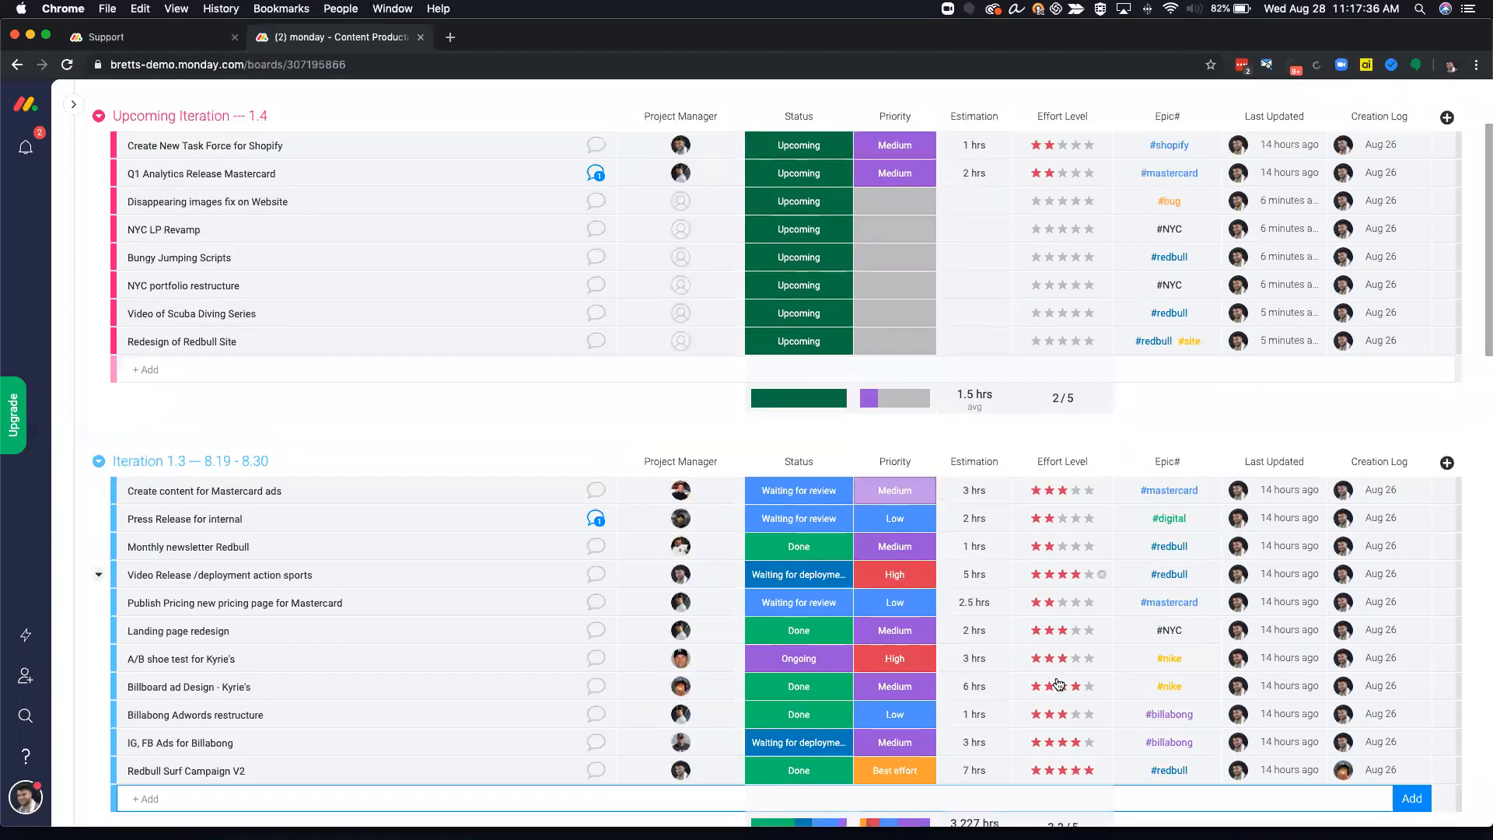
scroll(1060, 685, down, 1)
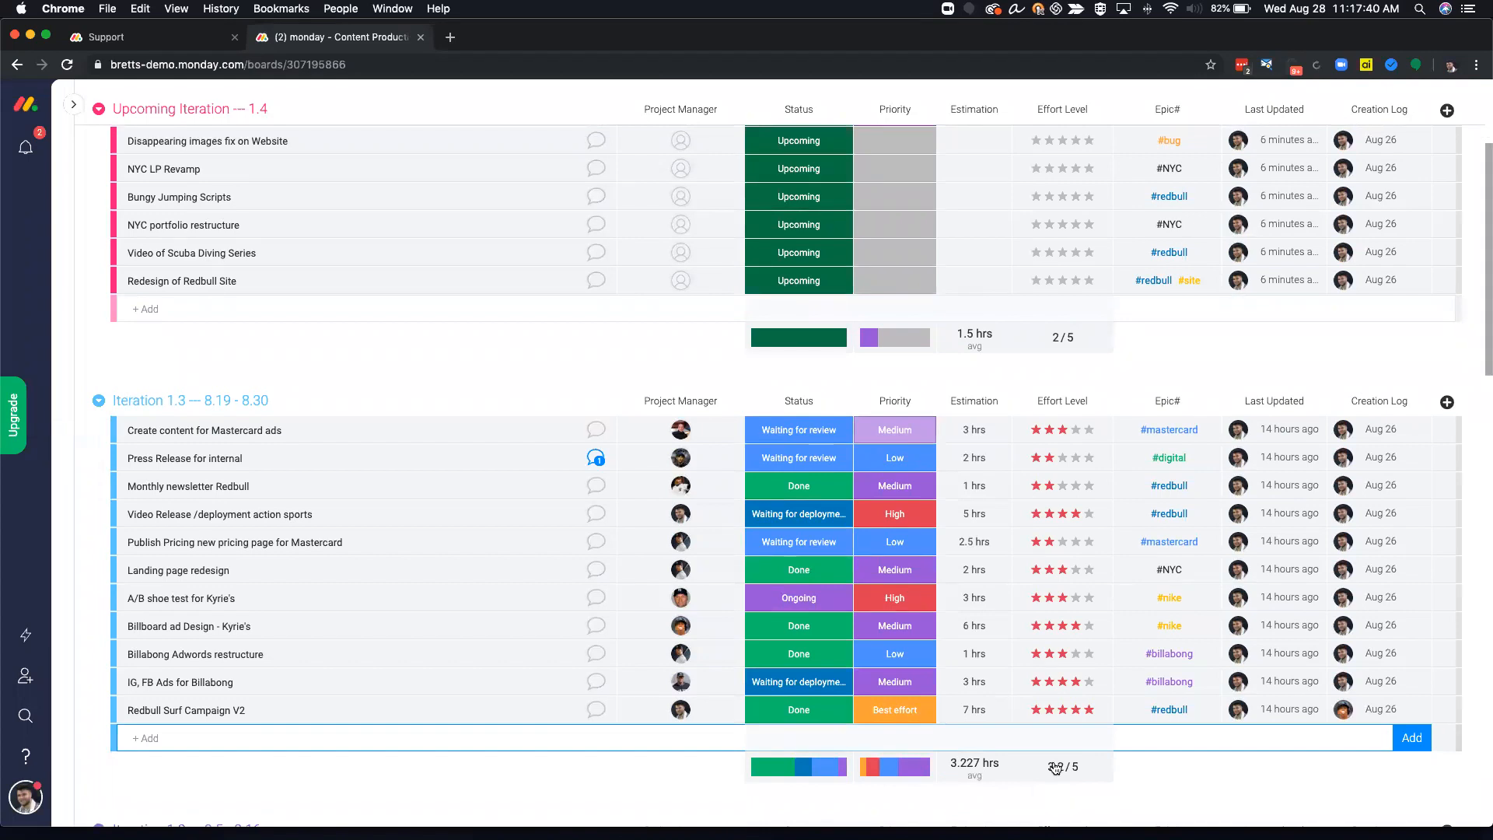
click(1476, 621)
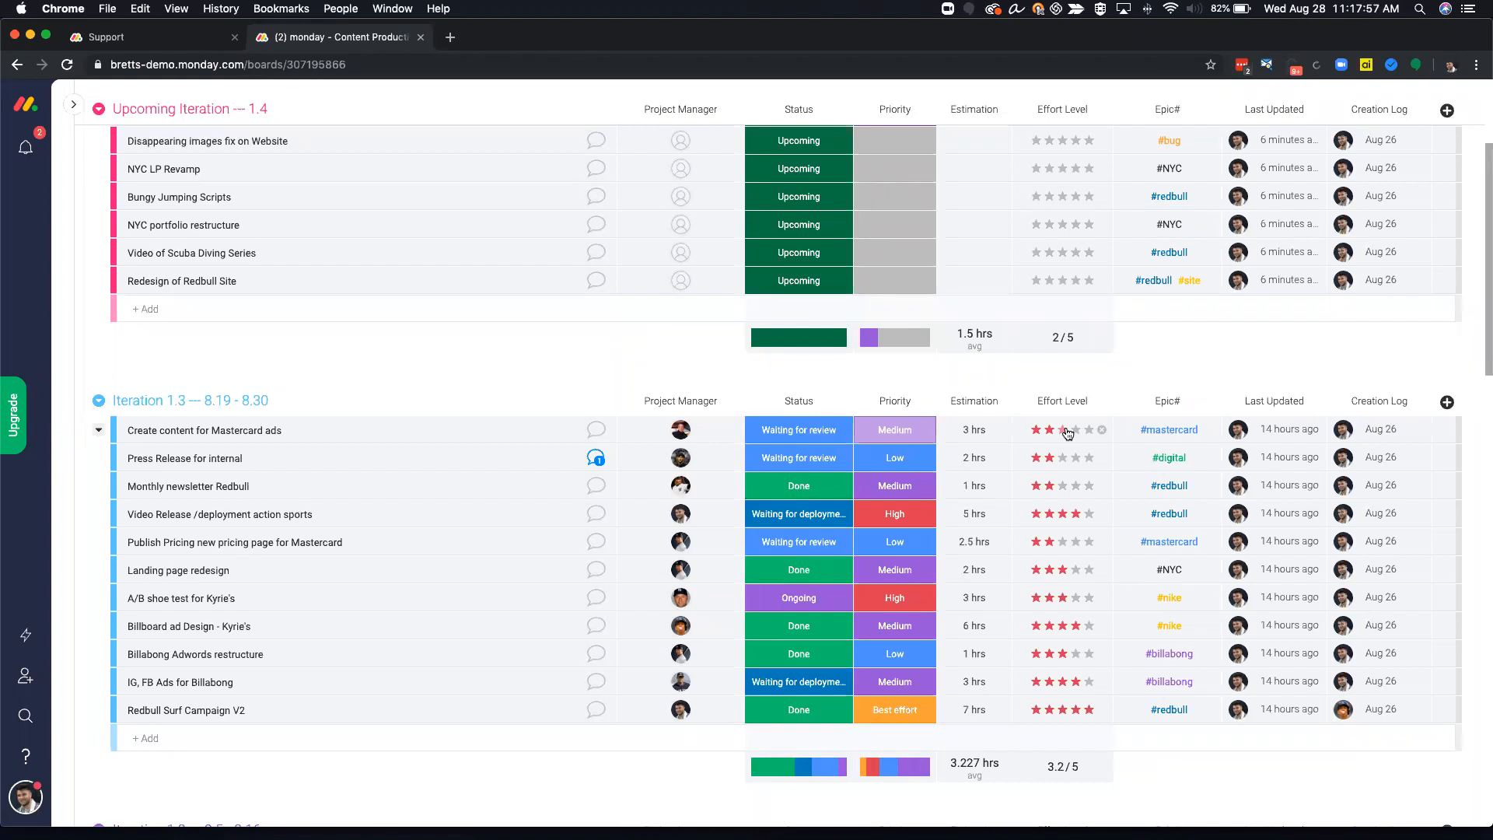
click(1102, 401)
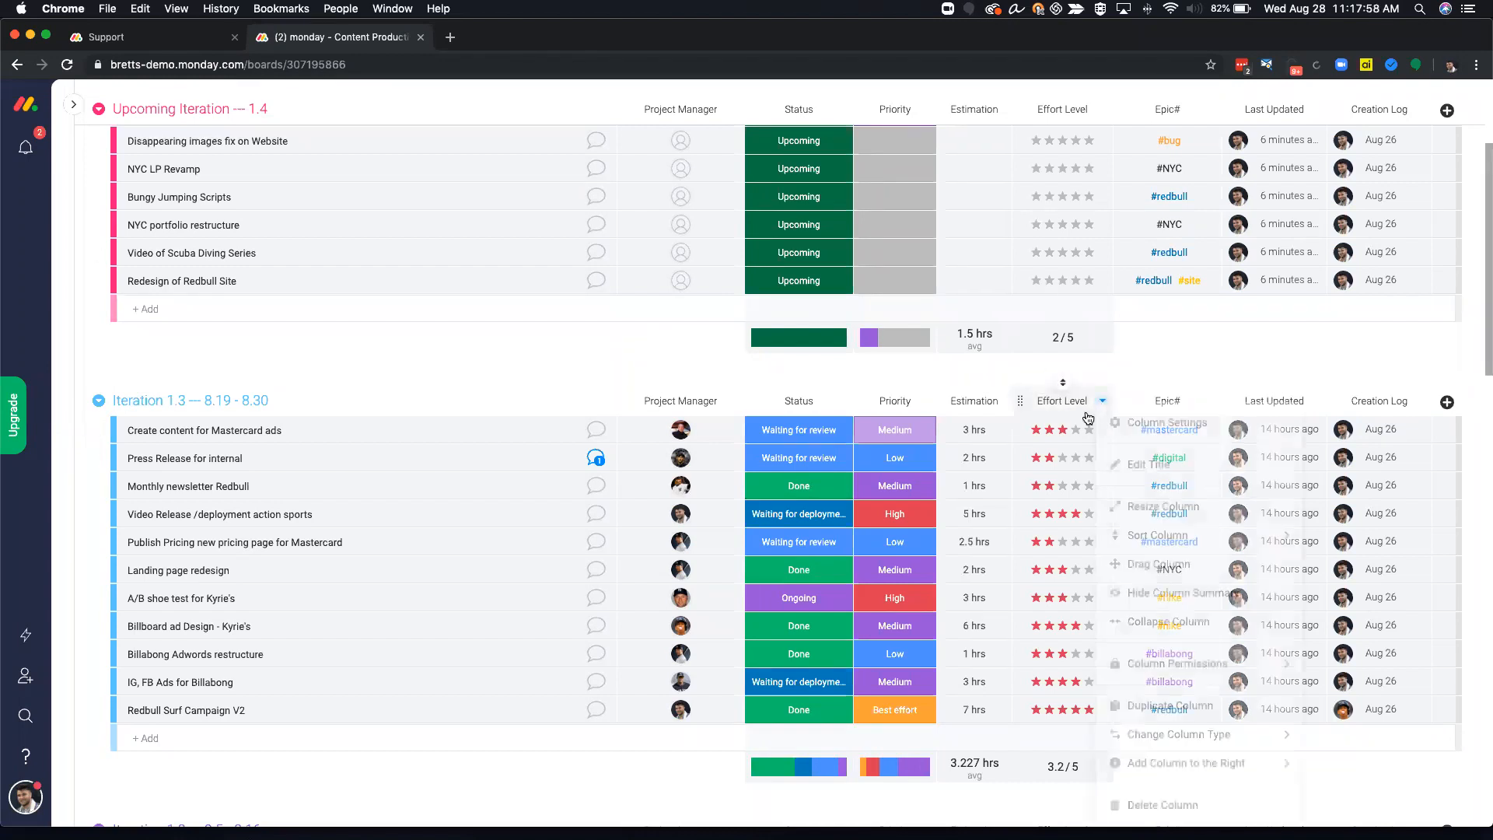
click(1151, 400)
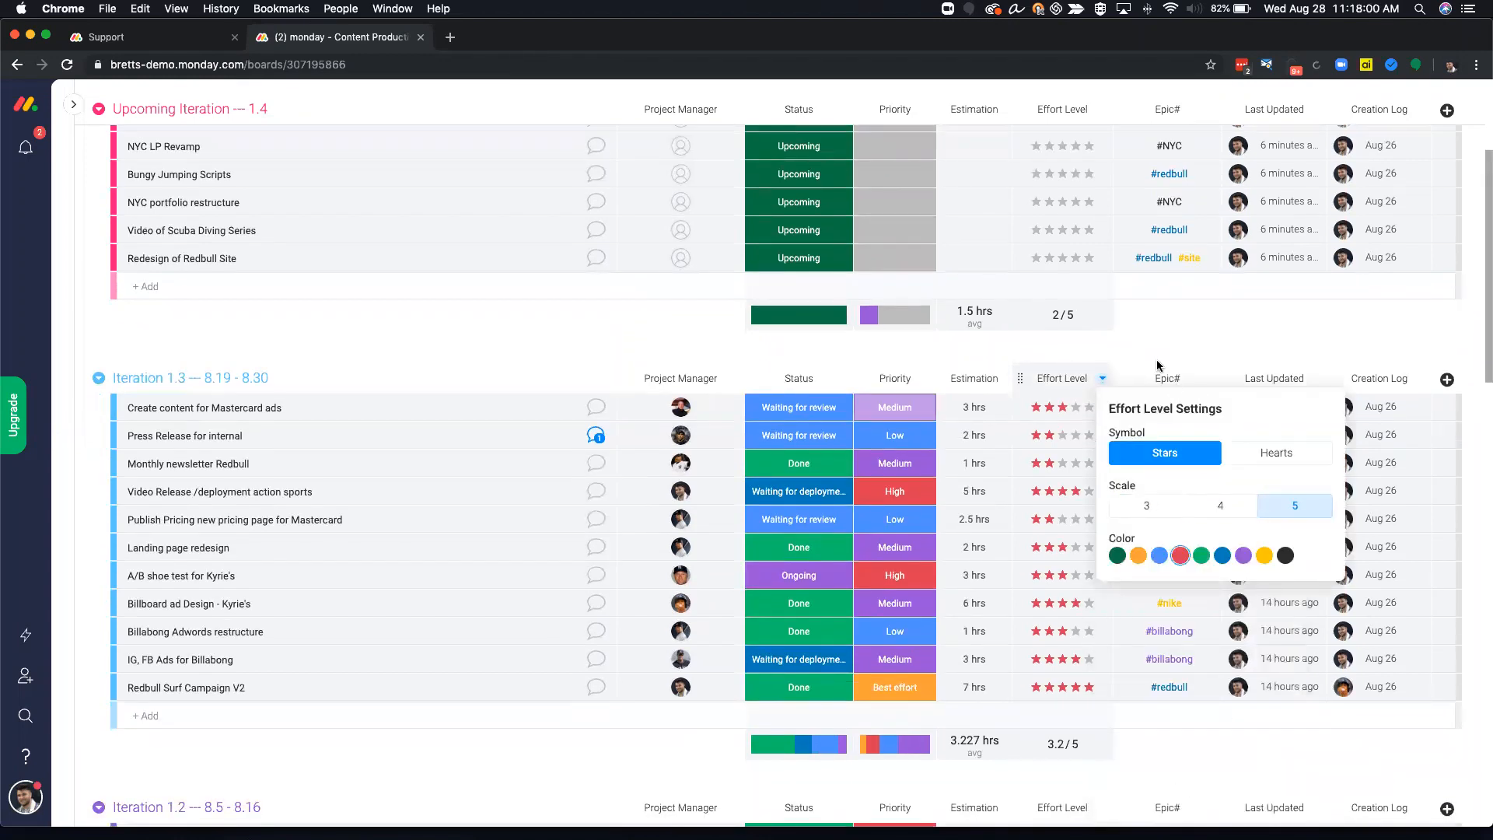
key(Escape)
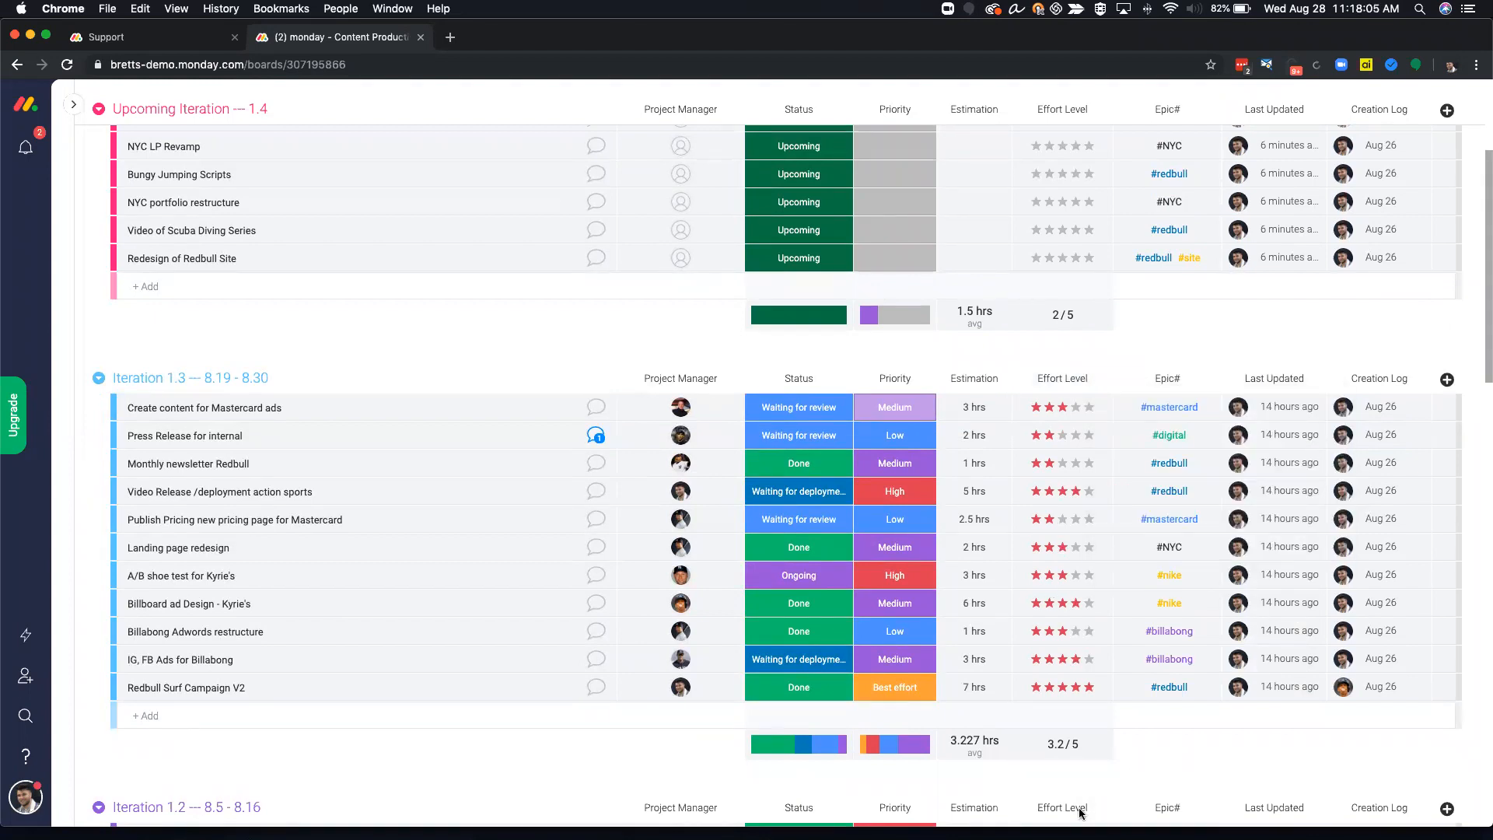
Switch the Estimation summary function under Iteration 1.3 to Sum, return it to Average and close the settings
click(976, 745)
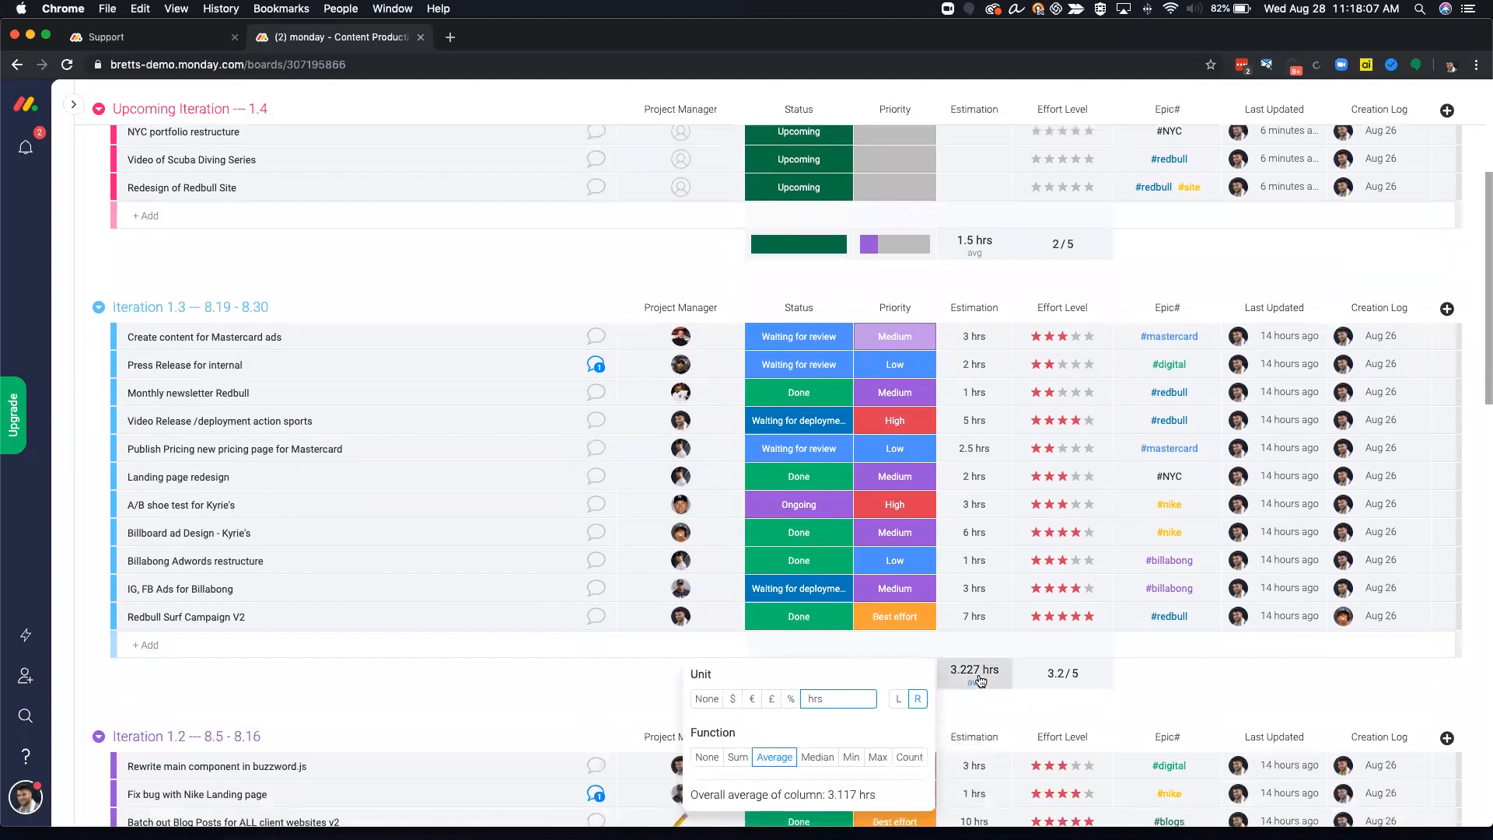
click(738, 758)
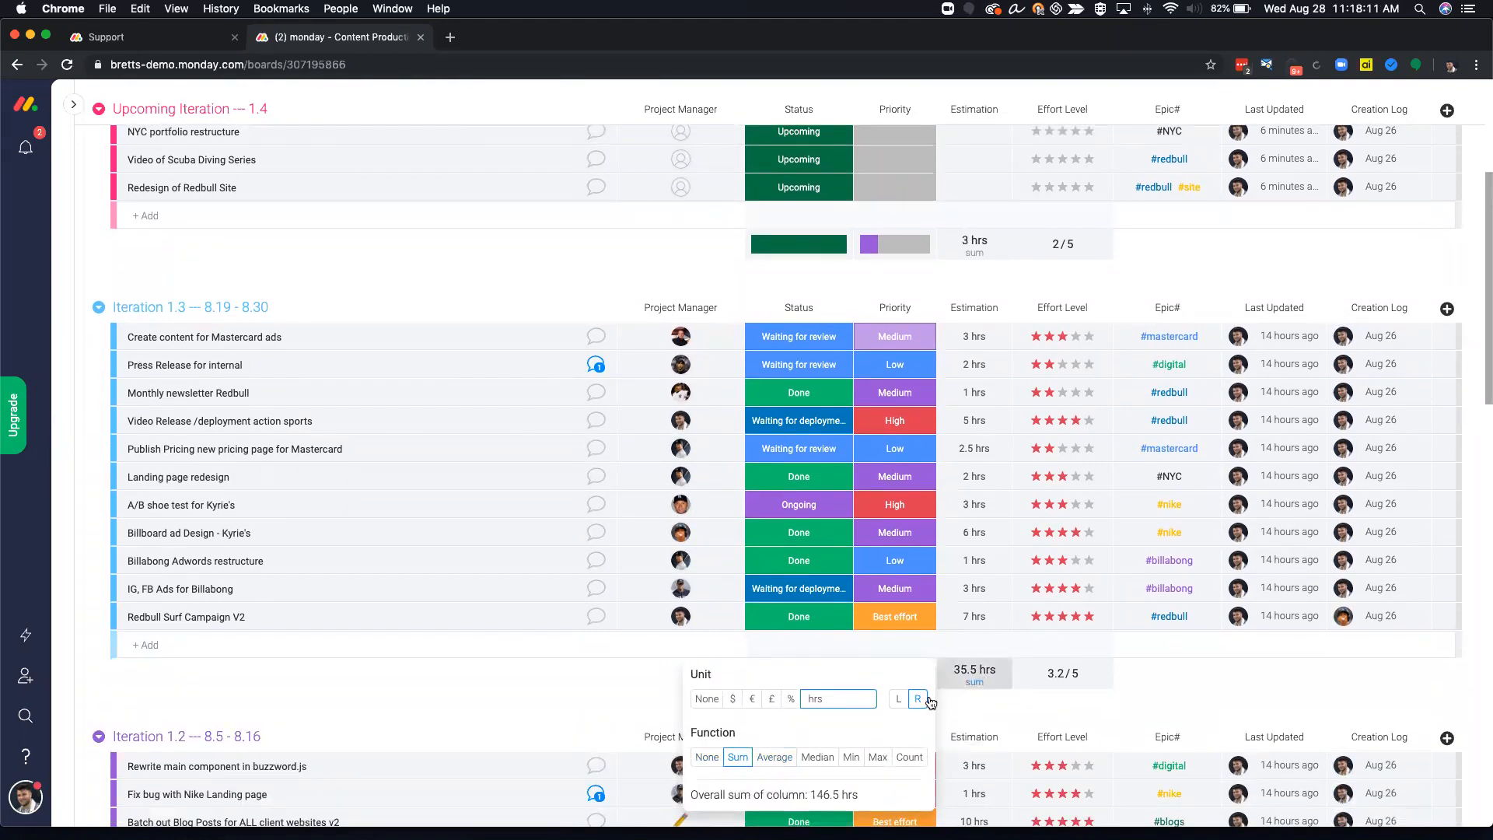
click(774, 757)
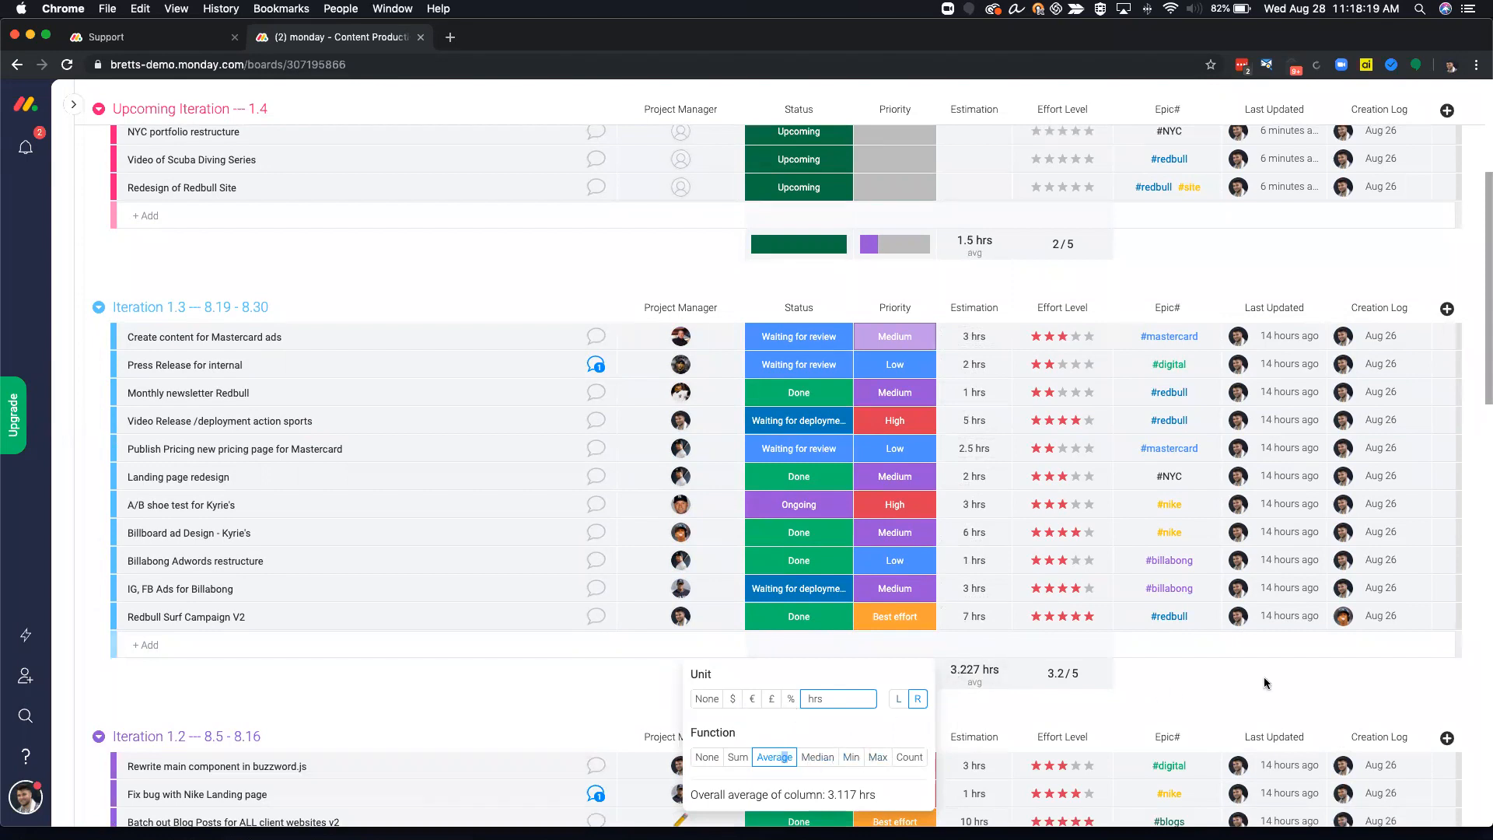
click(1238, 694)
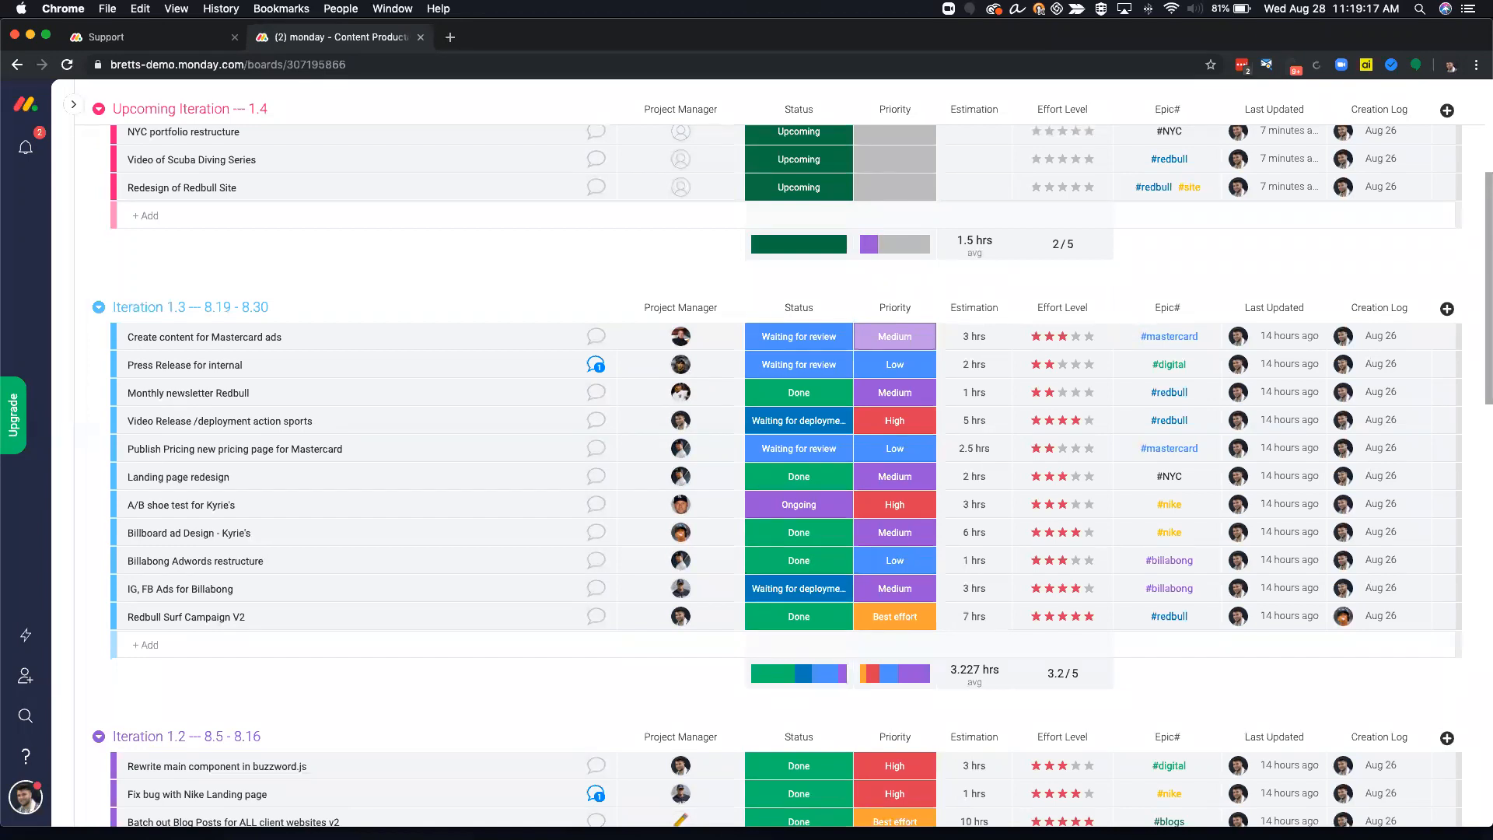
Search all boards for the #redbull tag, review the matching items by iteration and backlog, and return to the Content Production Schedule
click(1177, 421)
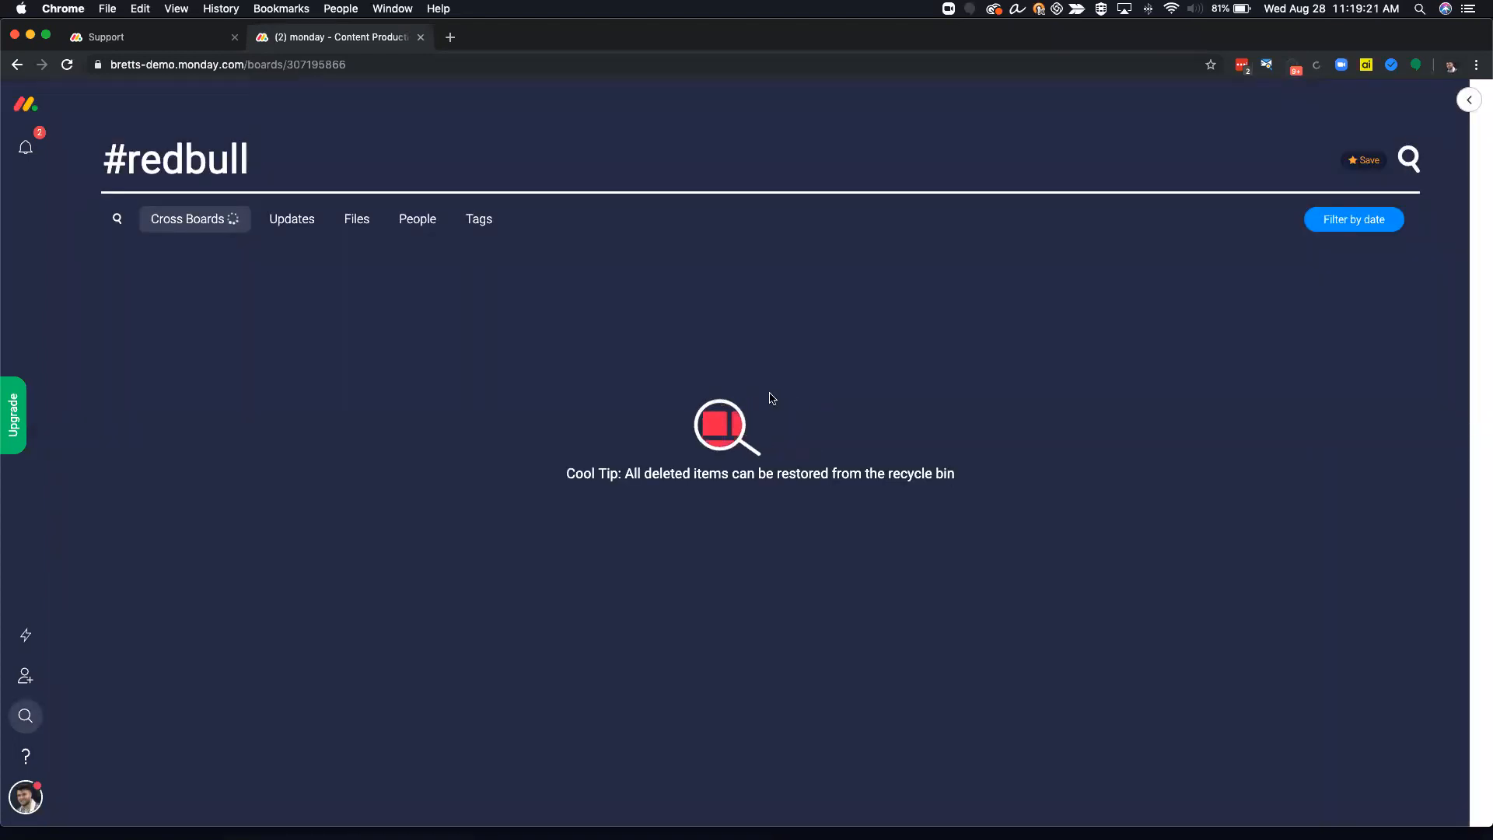
scroll(776, 440, down, 5)
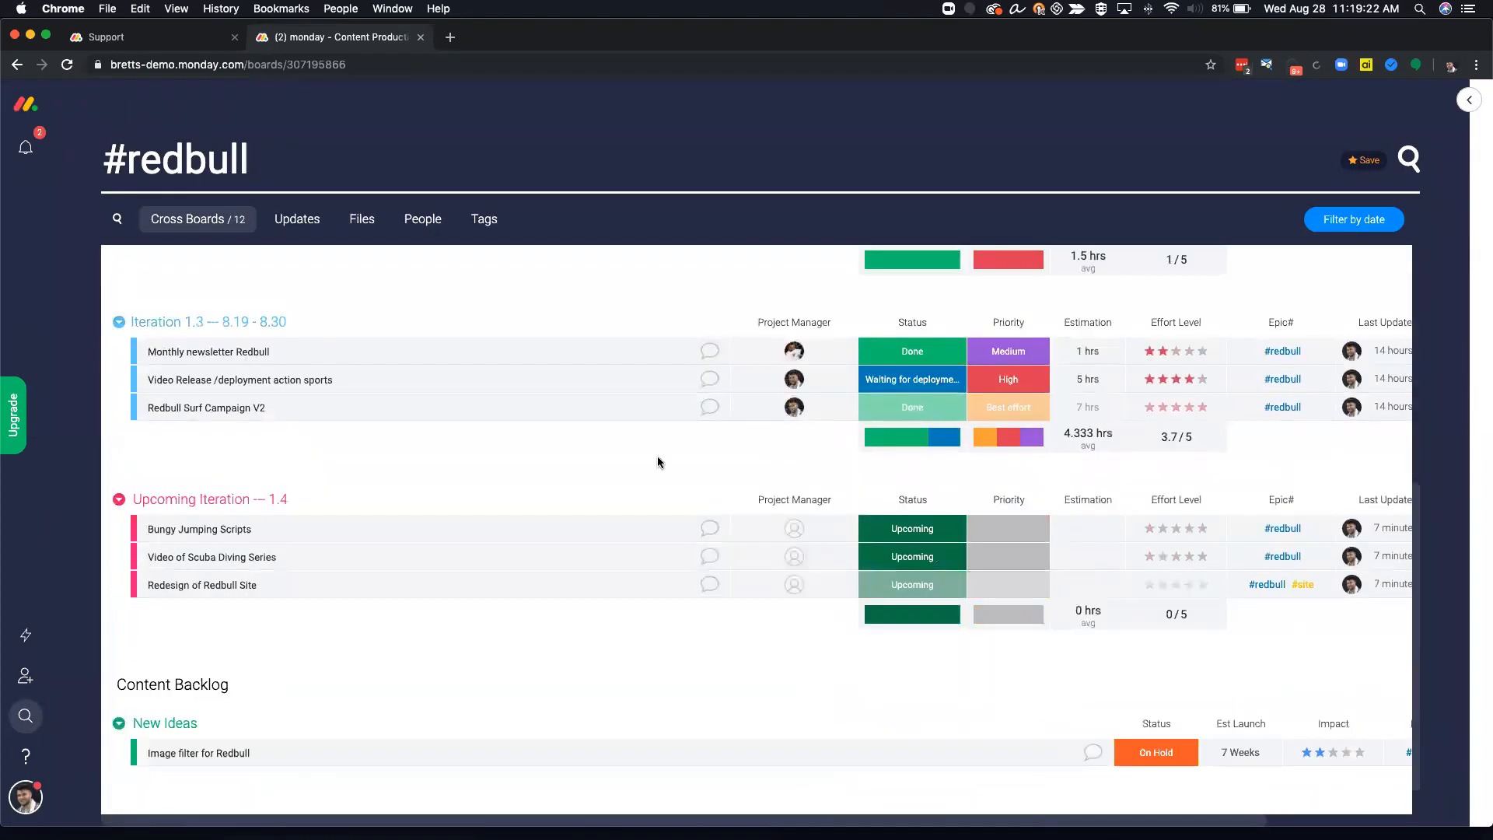
scroll(657, 462, down, 1)
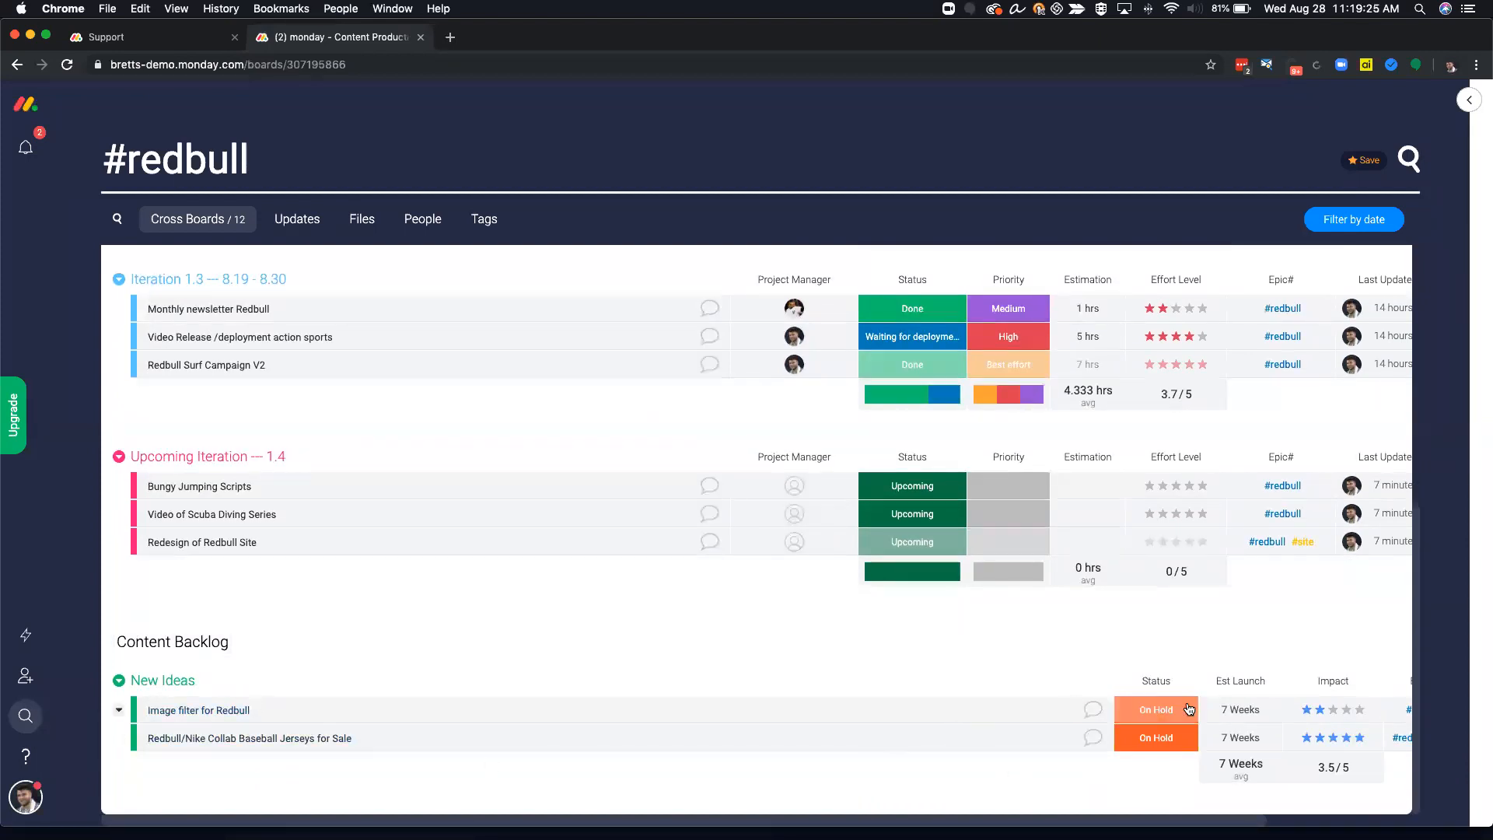
scroll(1151, 708, right, 2)
scroll(1149, 675, up, 6)
scroll(430, 497, left, 2)
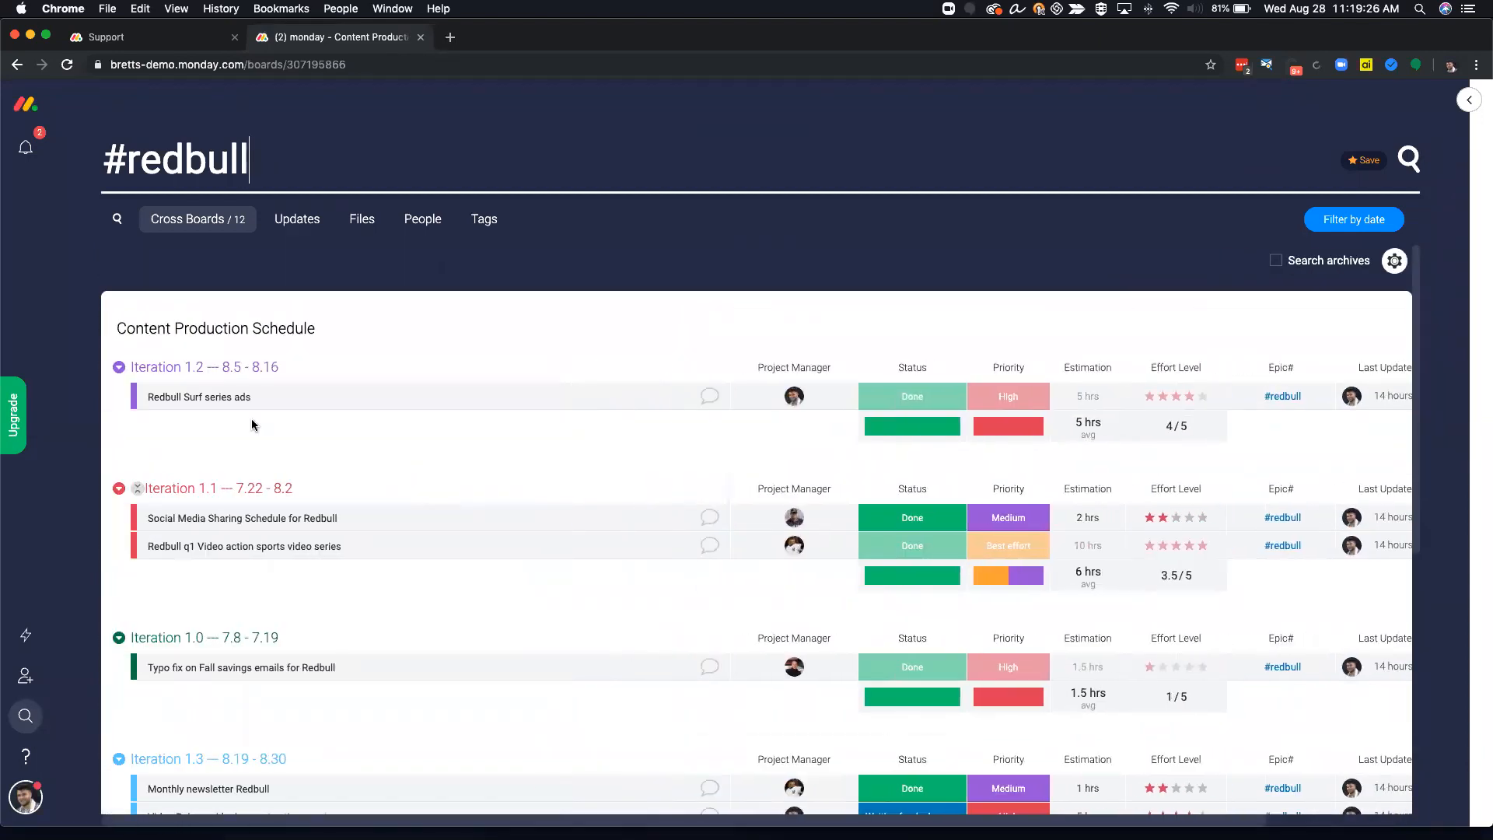
click(1472, 101)
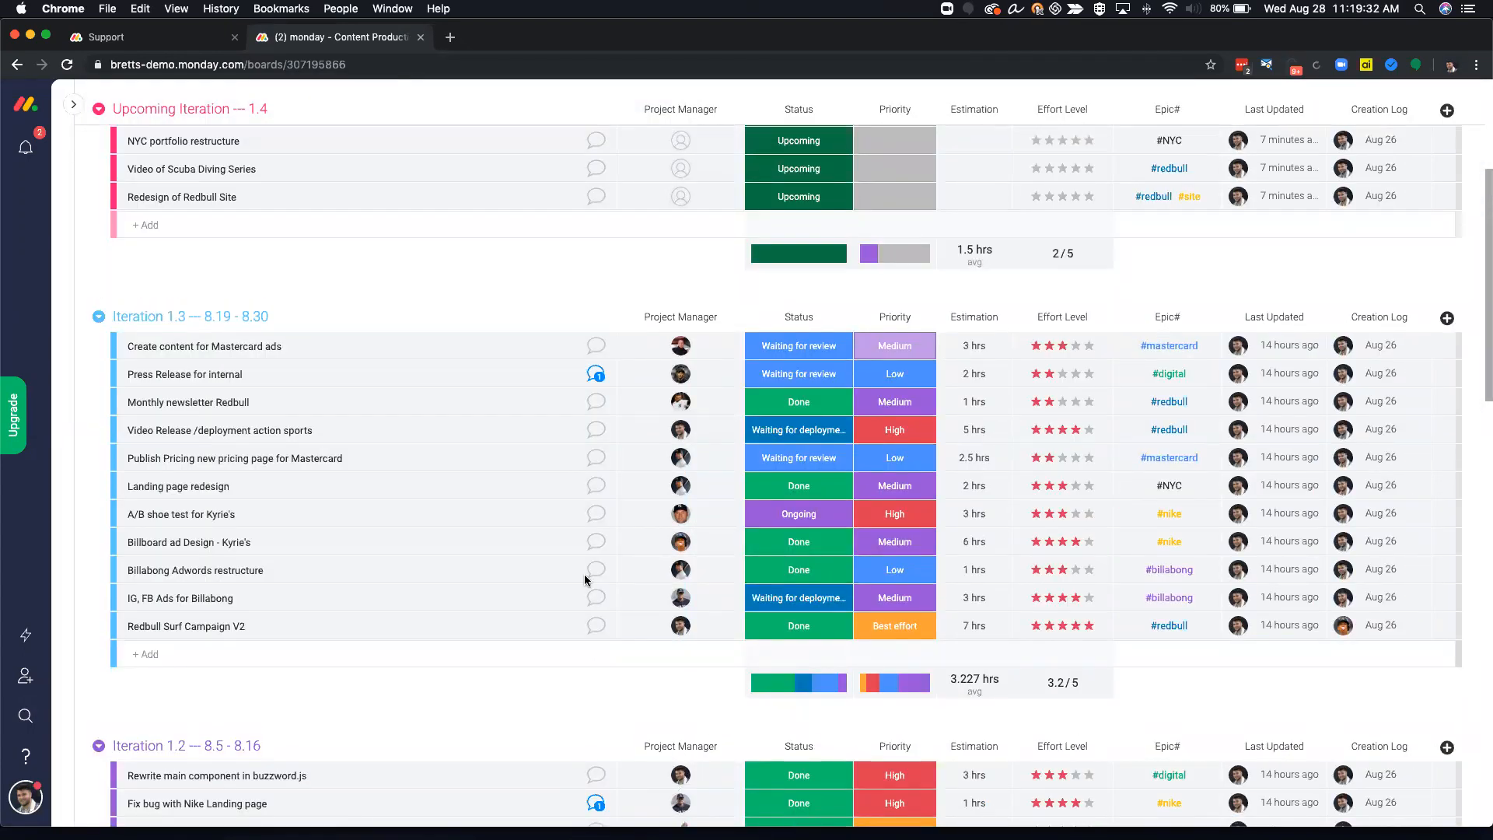
Switch the Content Production Schedule to the EPIC BREAKDOWN view and inspect the item counts of individual epic slices
scroll(234, 606, up, 2)
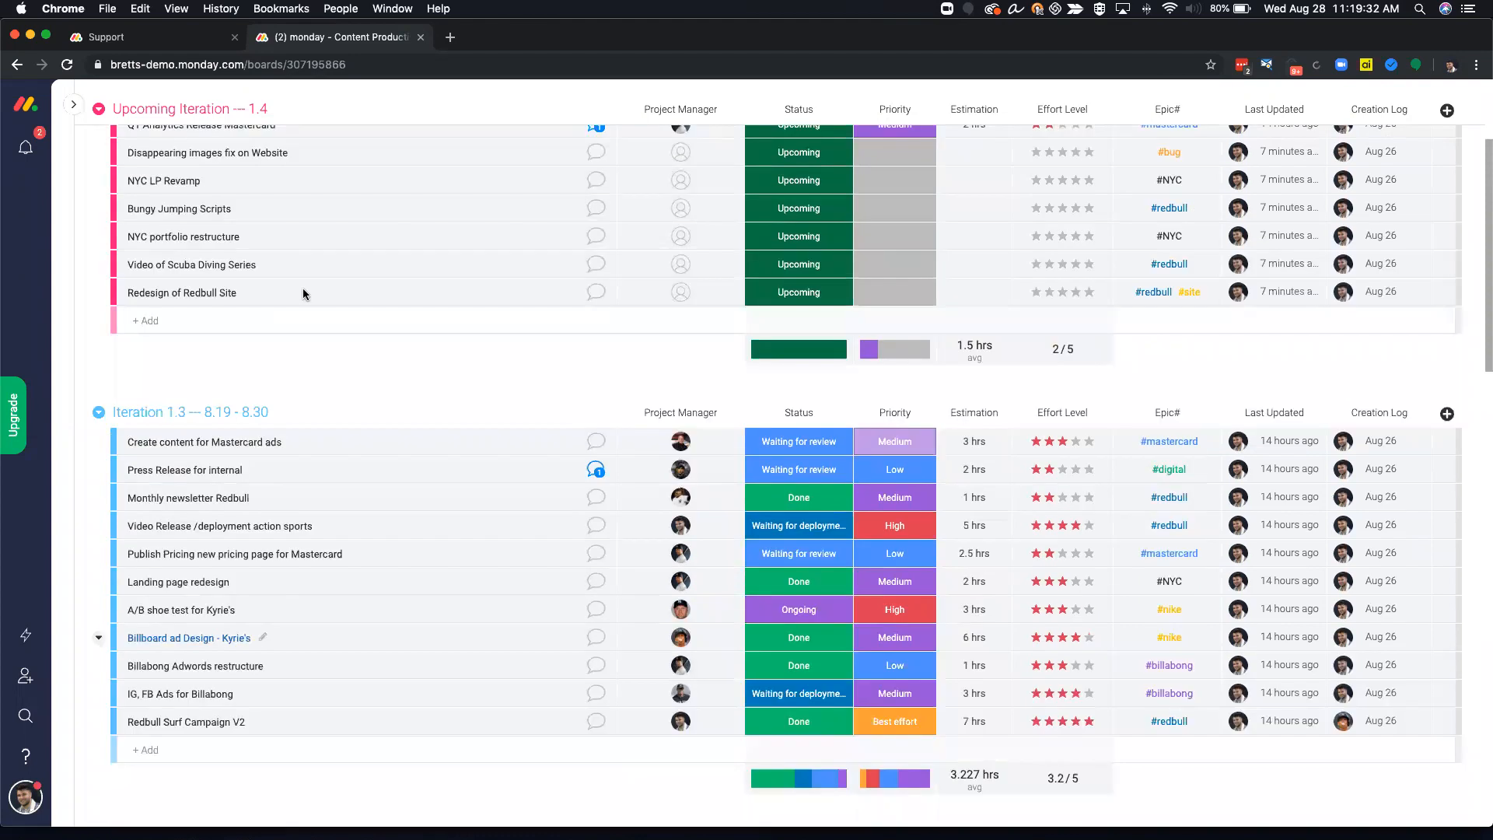
scroll(195, 196, up, 3)
click(192, 189)
mouse_move(307, 317)
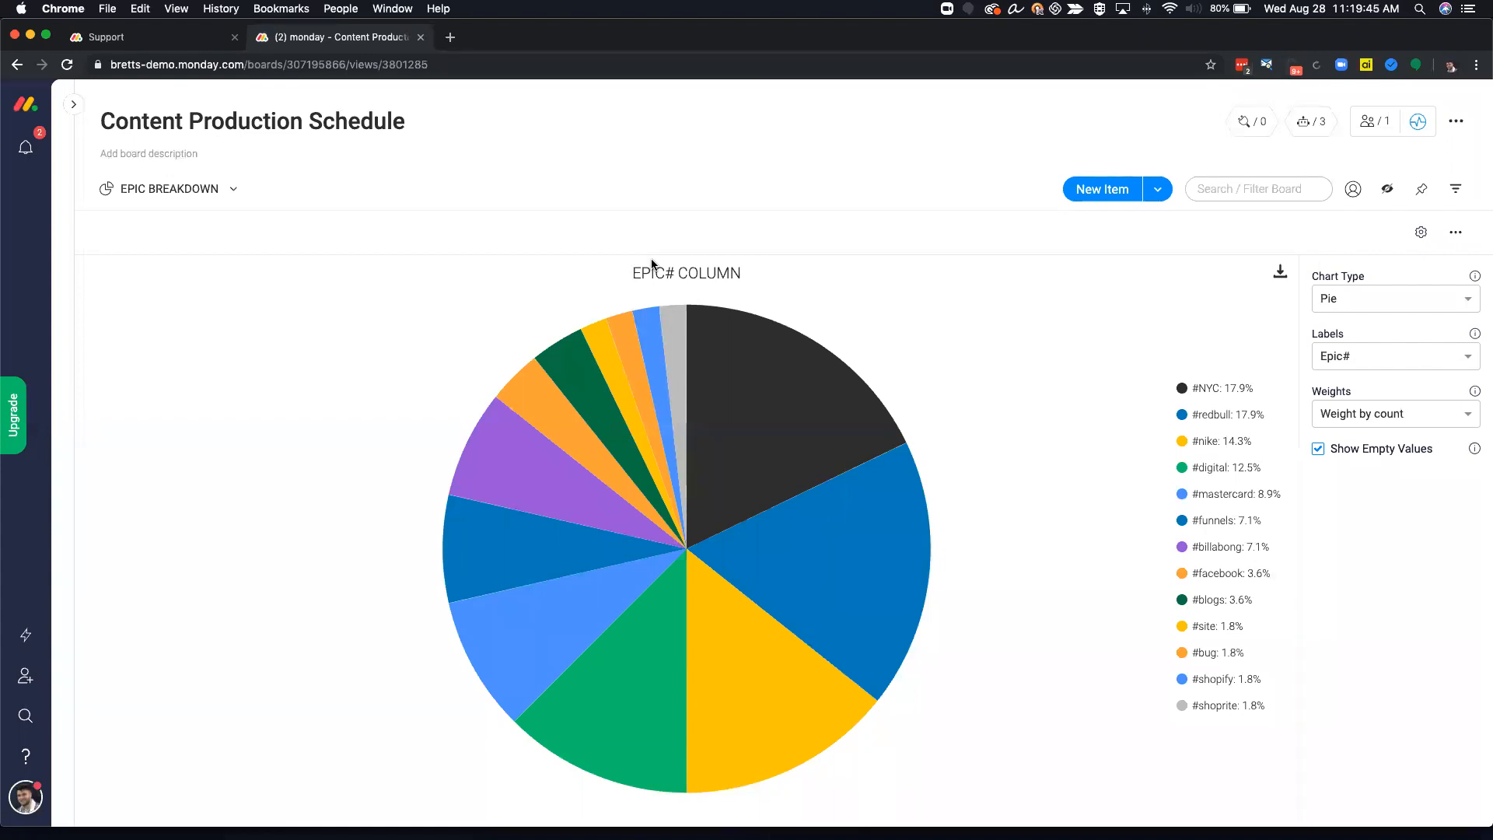
mouse_move(761, 378)
mouse_move(726, 655)
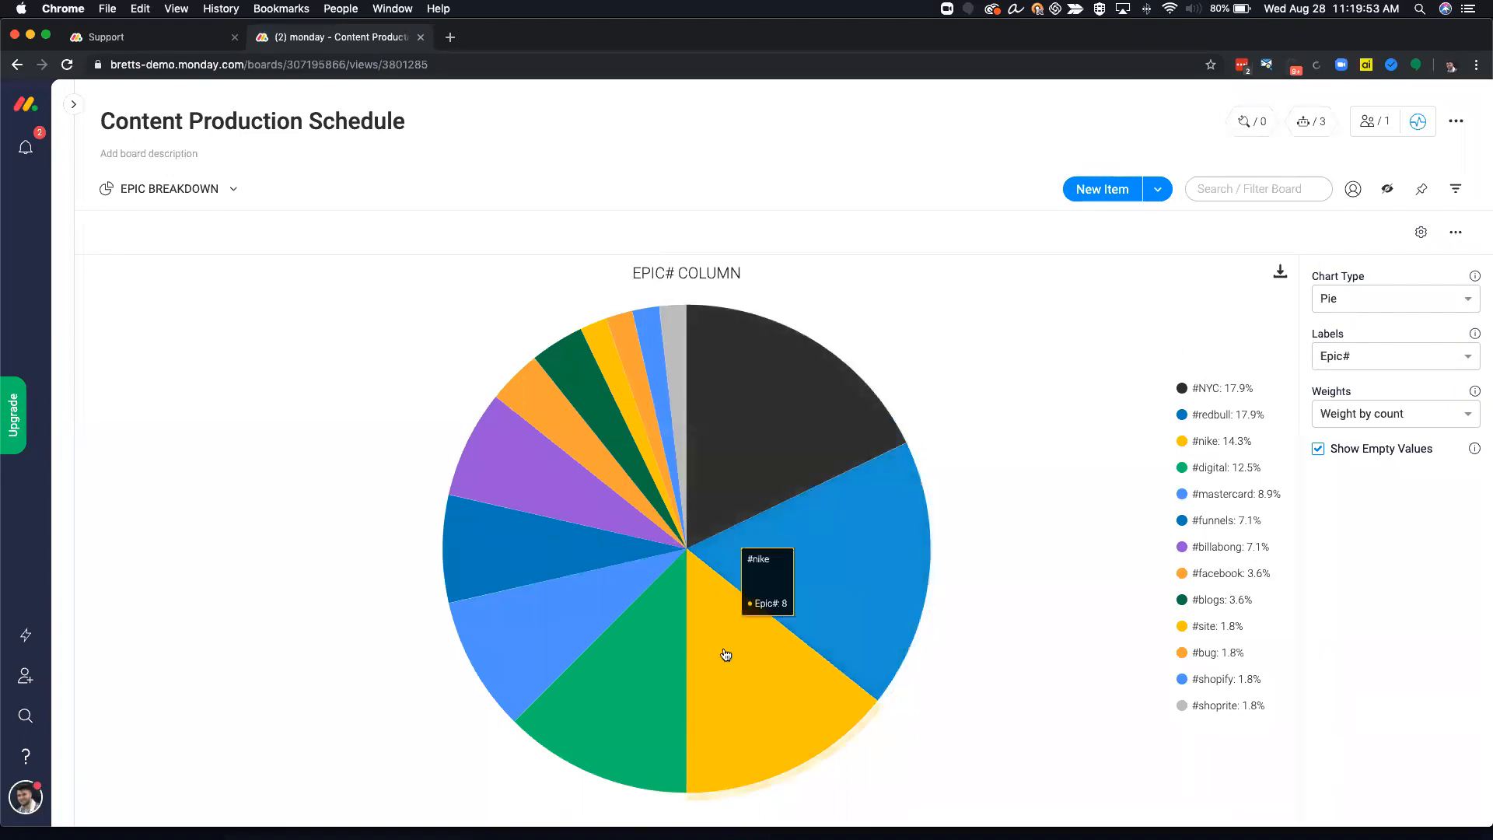
mouse_move(672, 386)
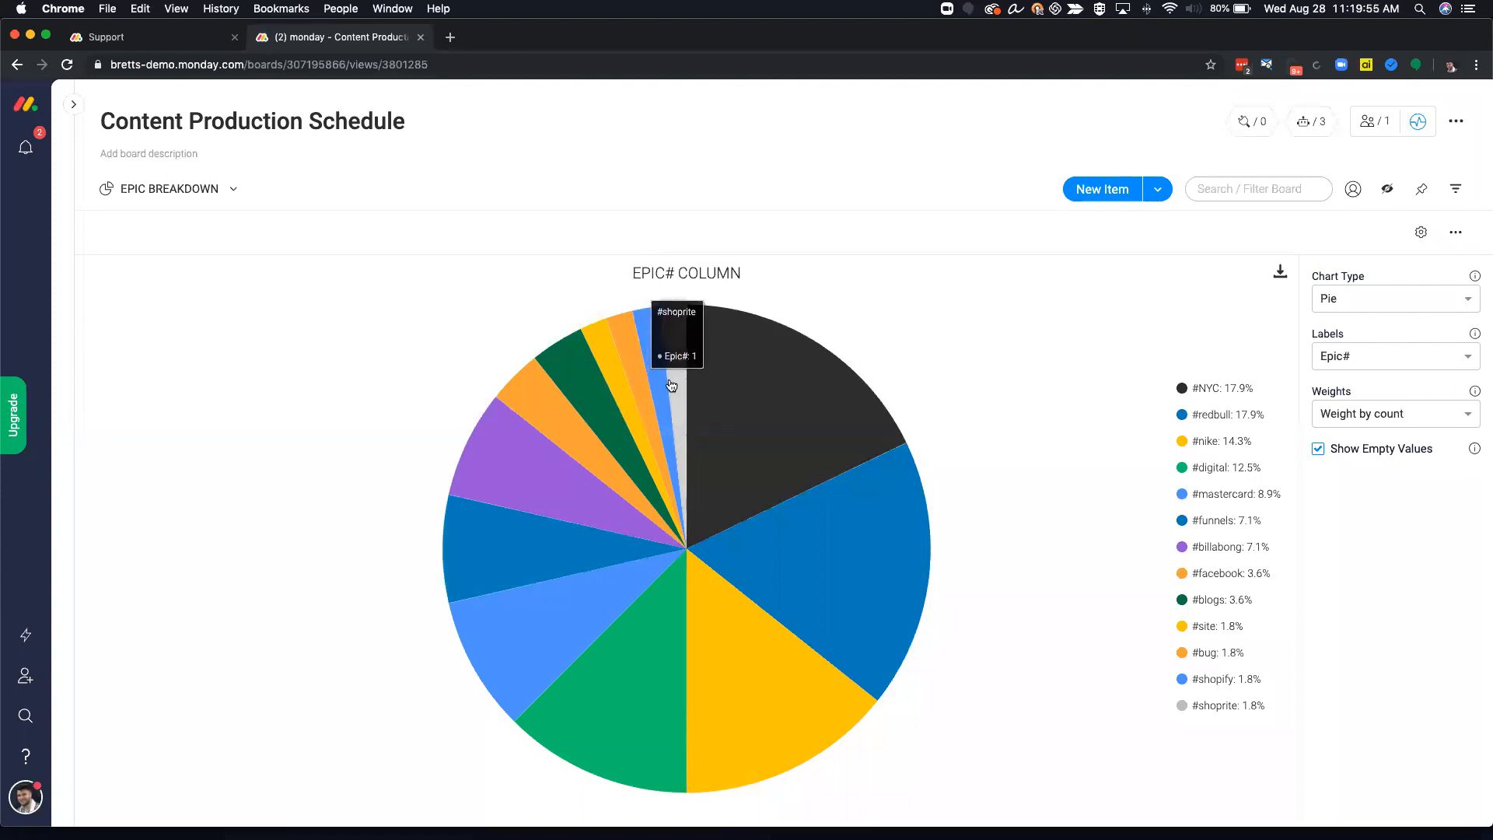
mouse_move(556, 564)
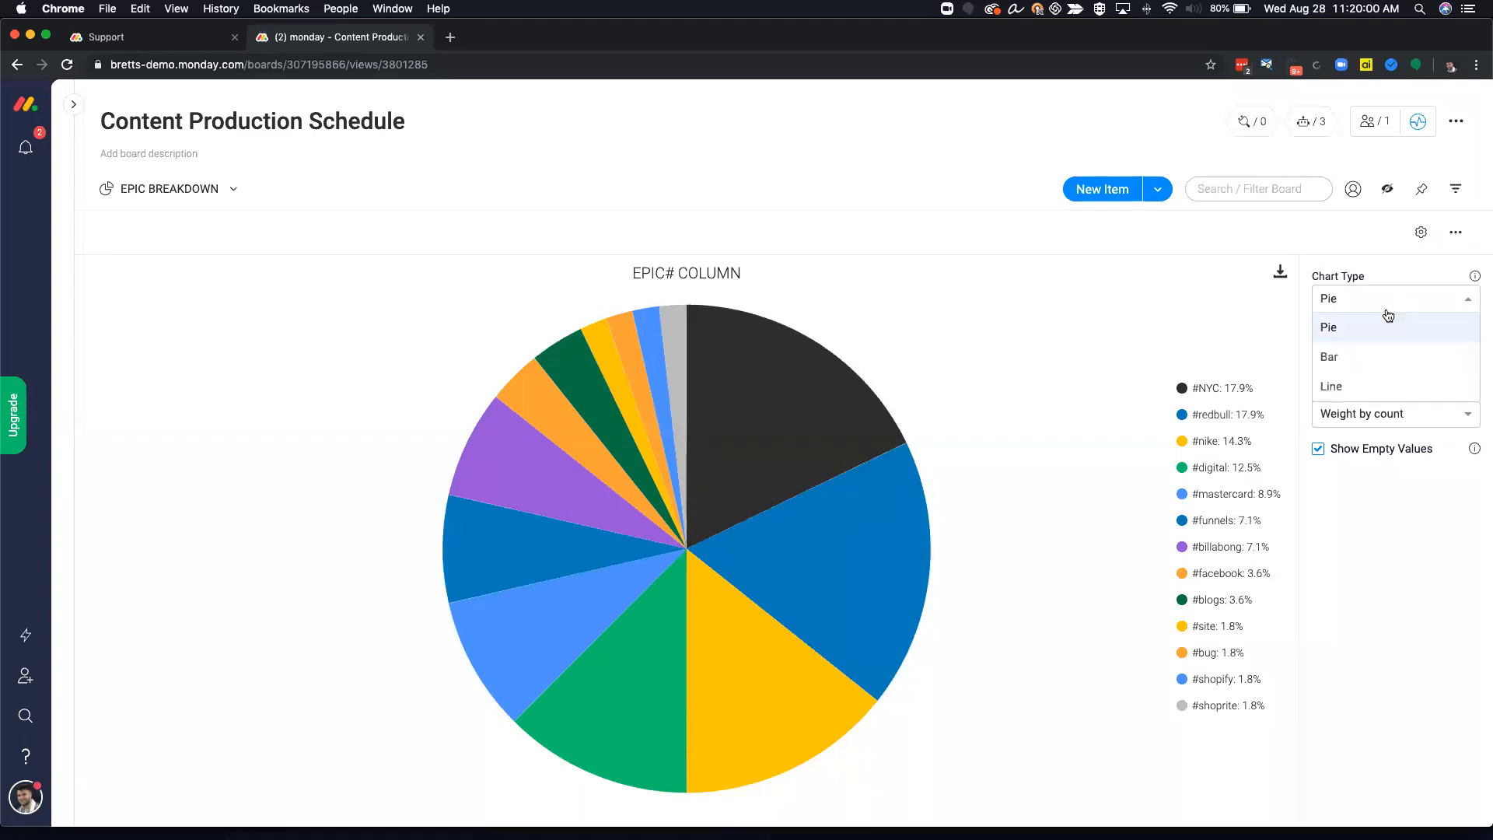
Try the Bar and Line chart types for the epic breakdown and return the chart to Pie
click(1351, 357)
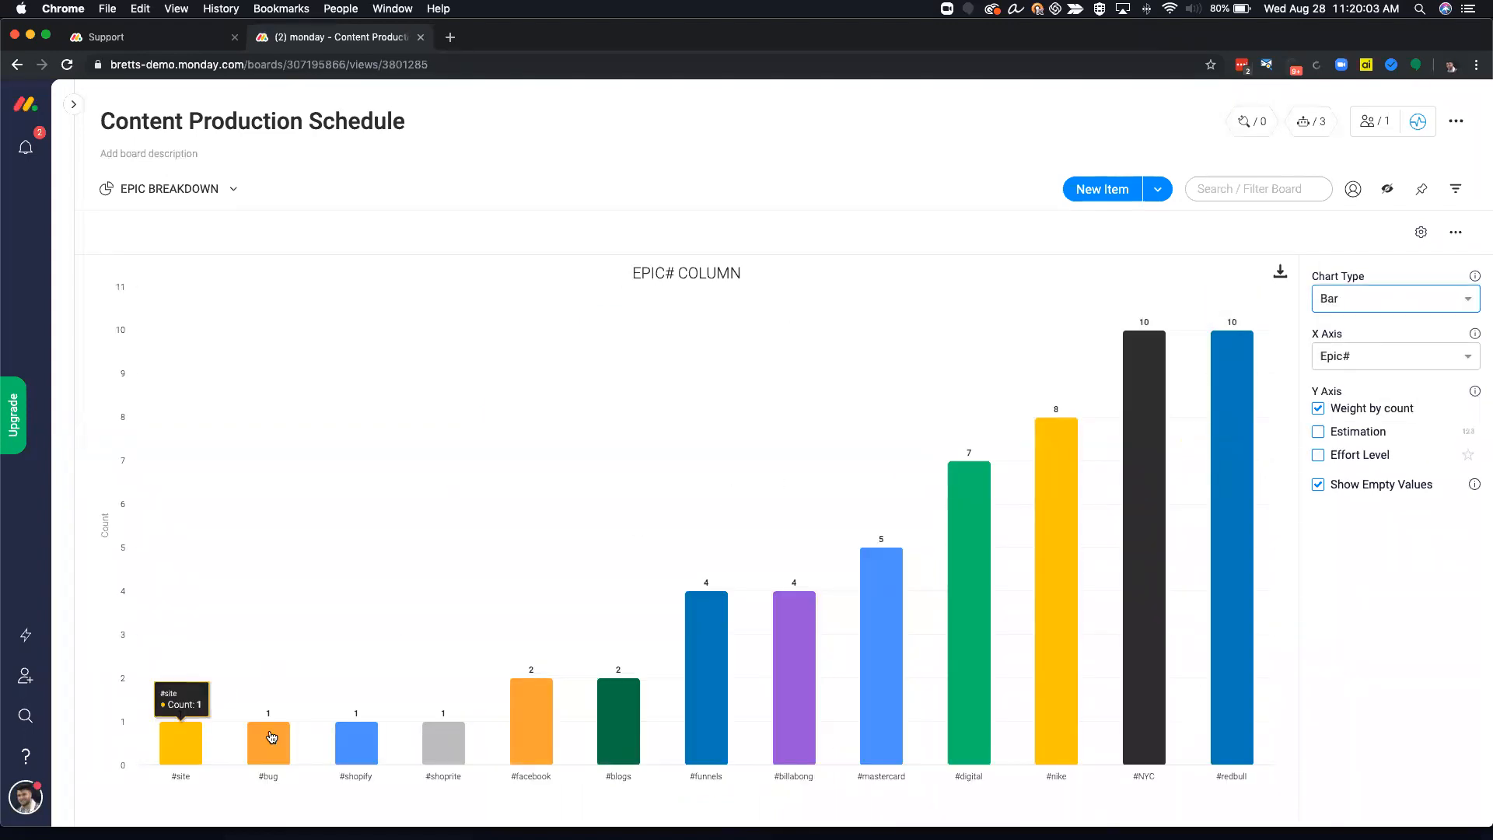
click(1357, 300)
click(1346, 384)
click(1363, 307)
click(1363, 327)
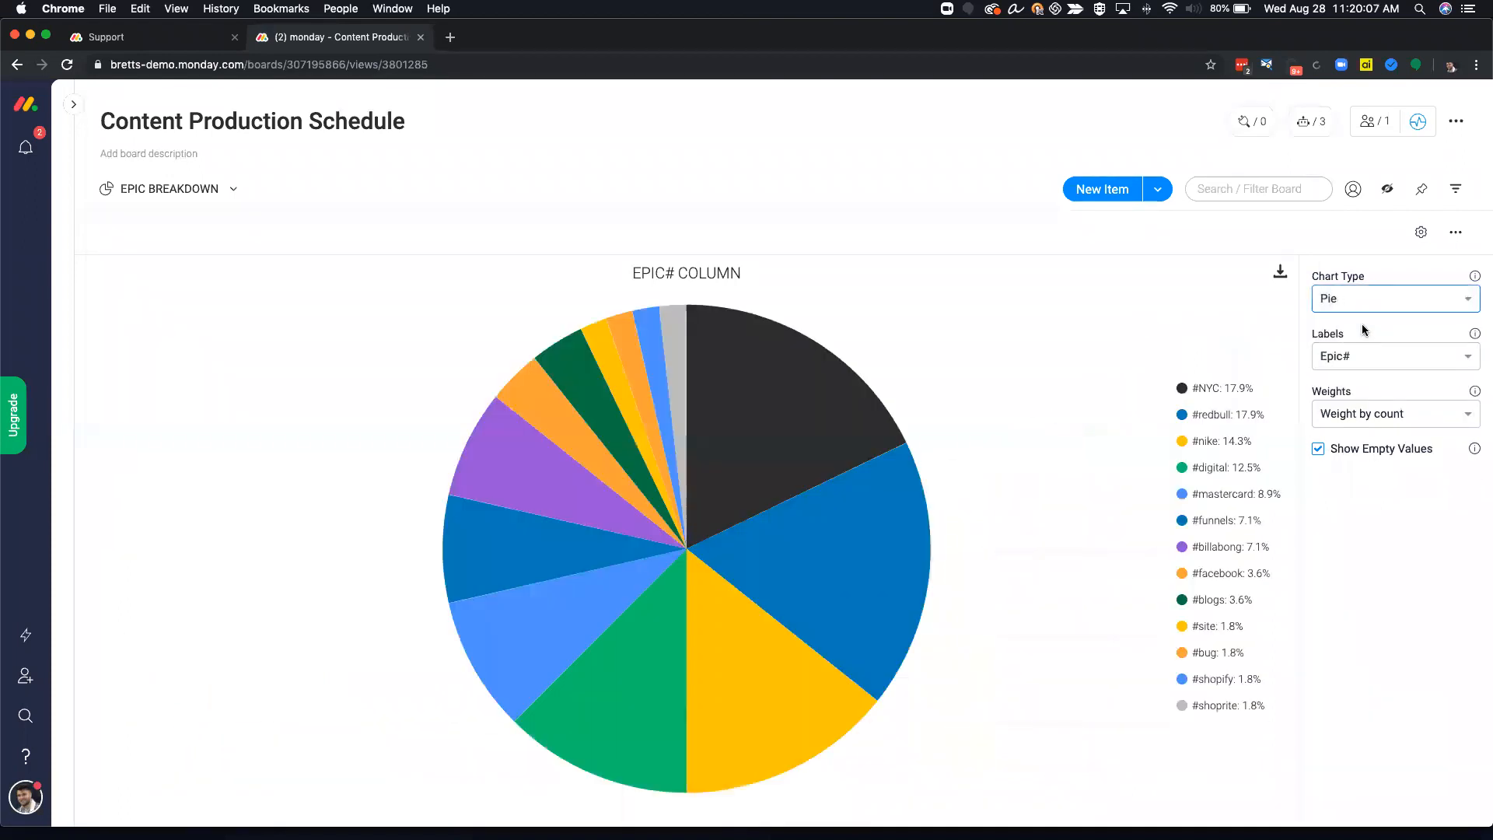
Set the pie chart's labels to the Priority column
click(1383, 358)
scroll(1373, 408, up, 4)
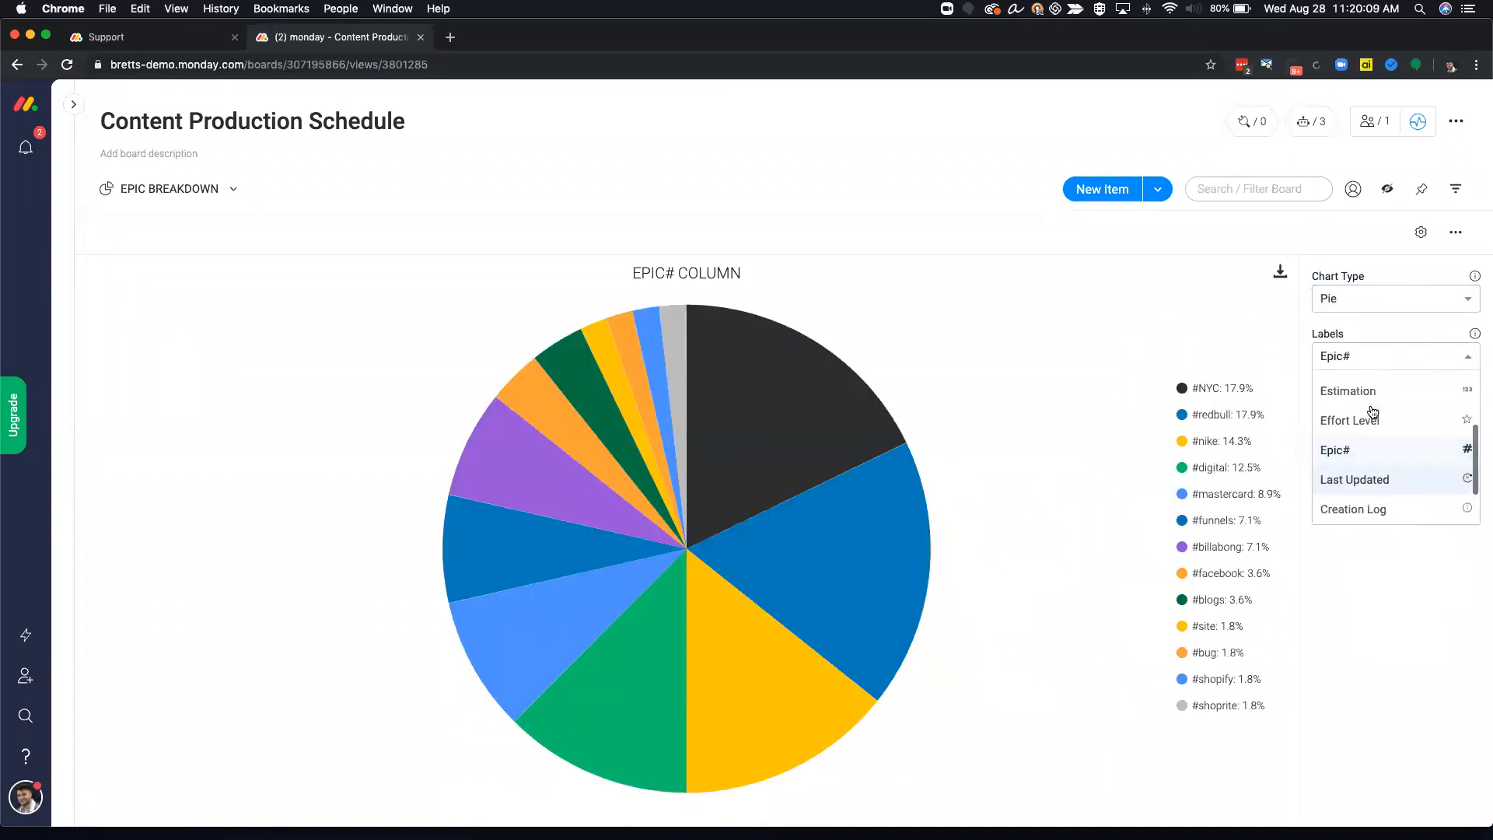
click(1353, 437)
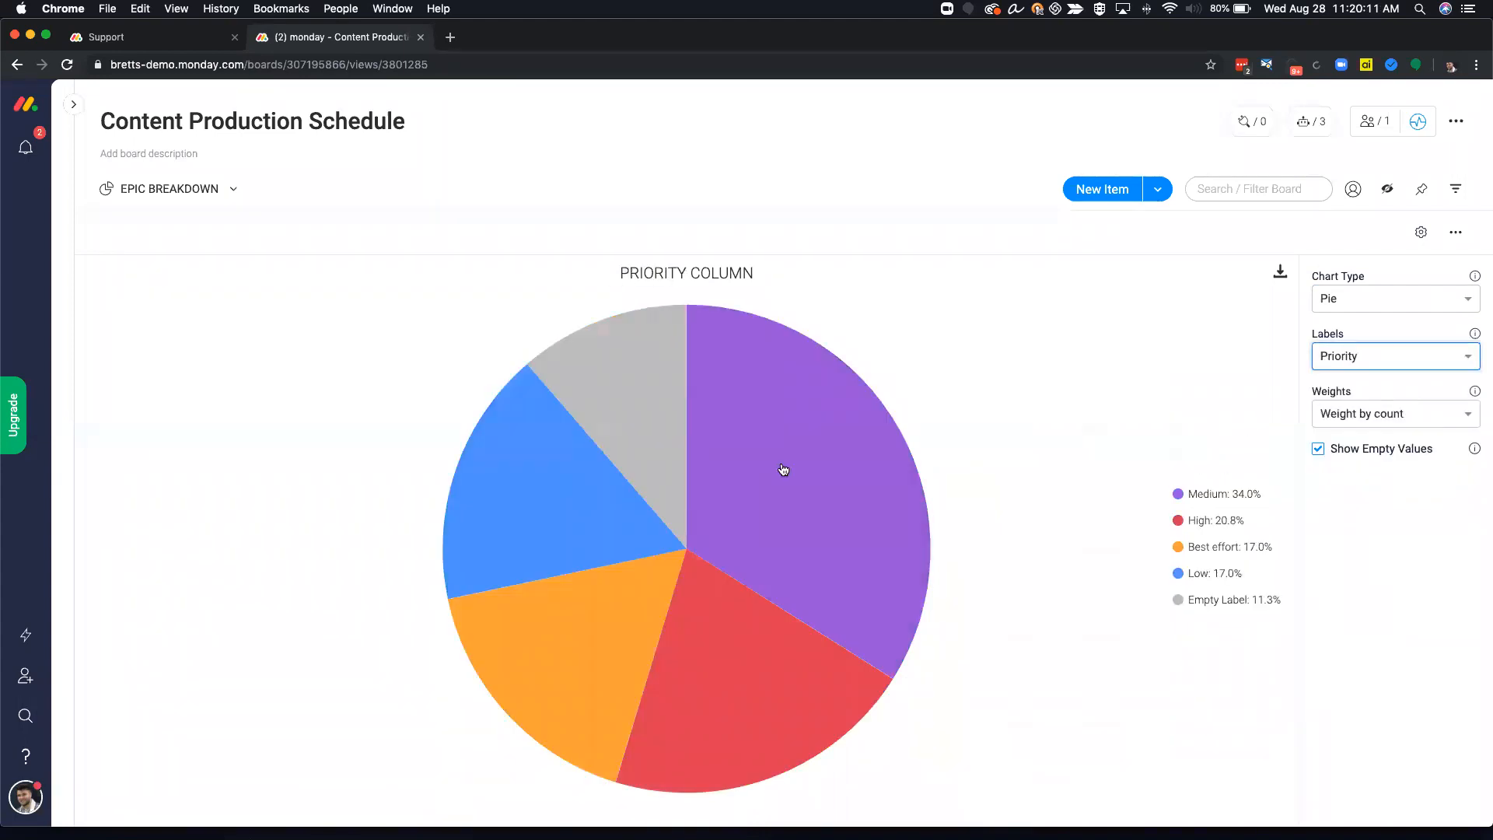
Try weighting the Priority pie chart by Estimation and by Effort Level, and return it to Weight by count
click(1415, 425)
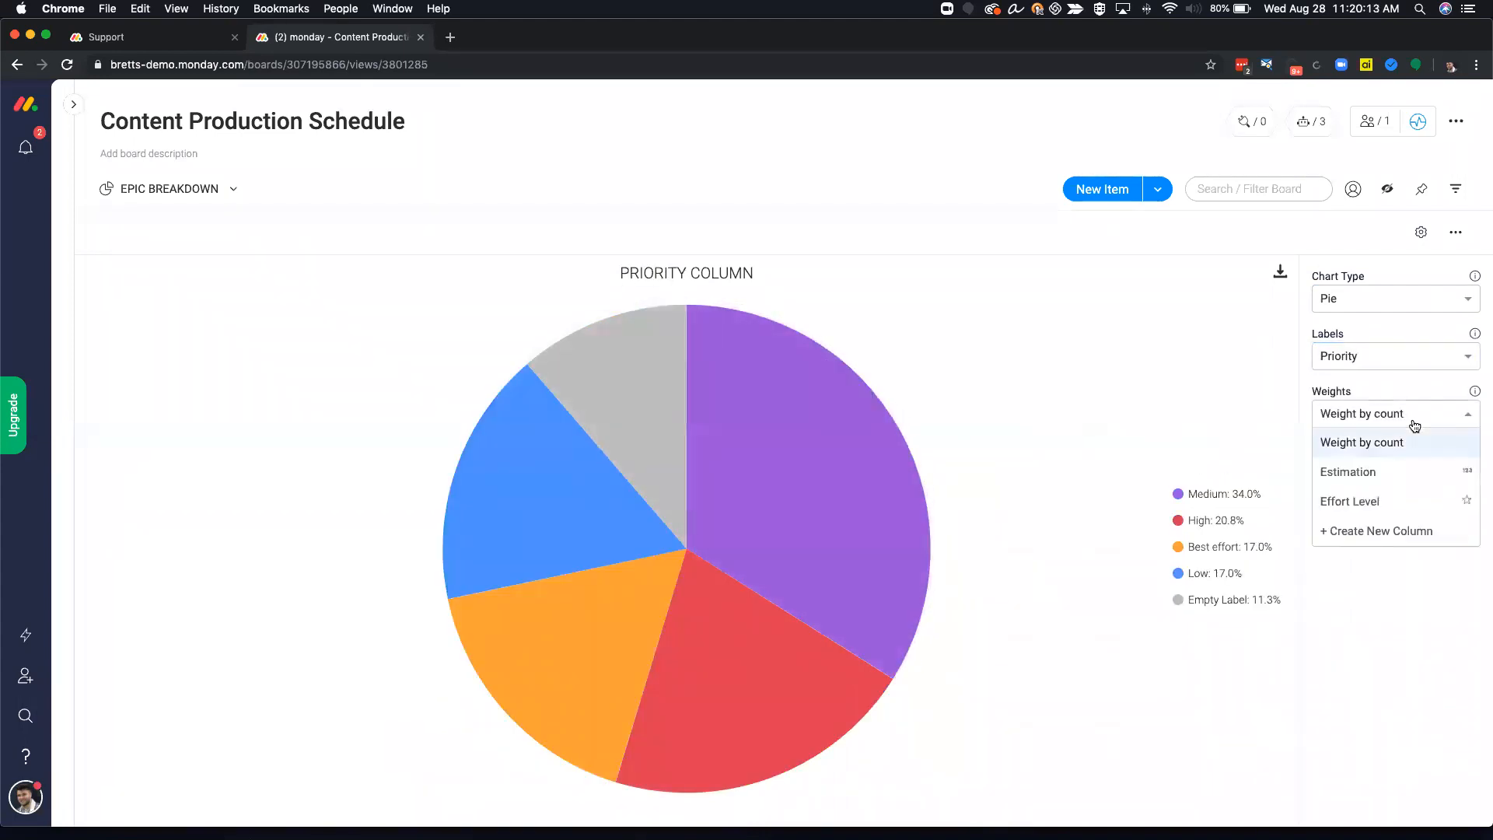
click(1377, 472)
click(1406, 416)
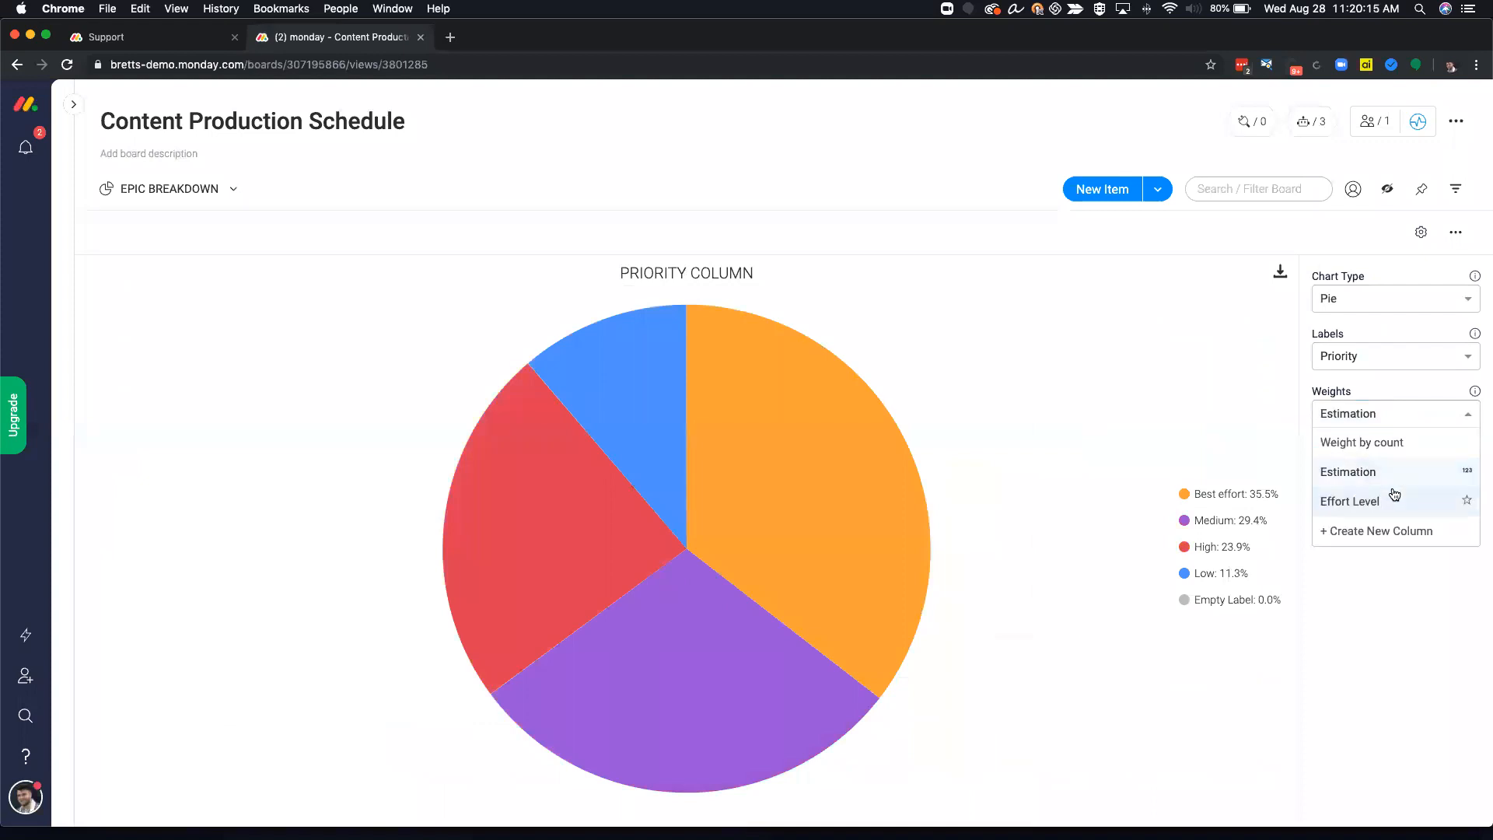
click(1392, 497)
click(1400, 418)
click(1391, 442)
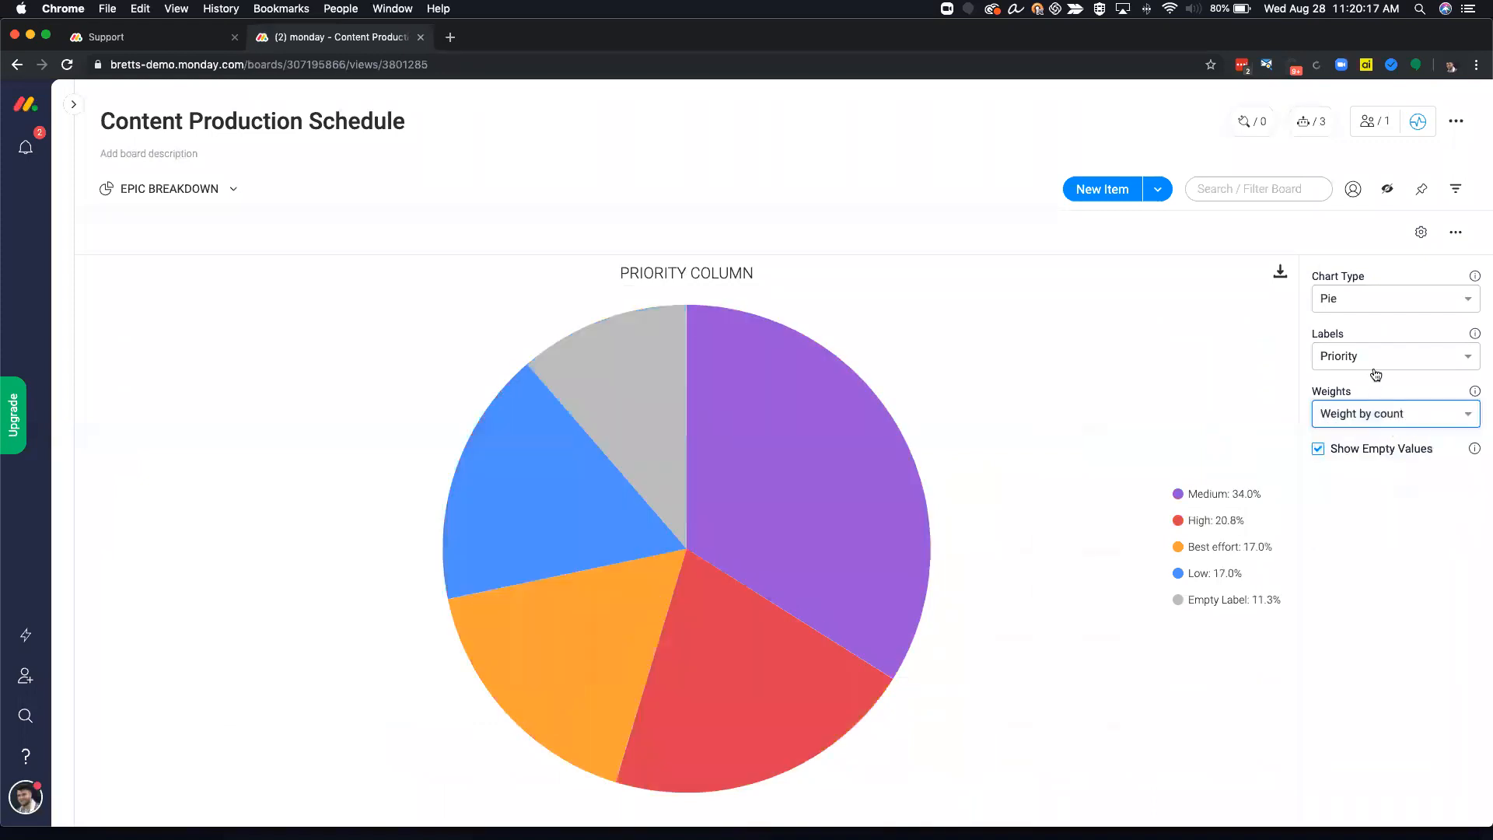
Set the pie chart's labels back to the Epic# column
click(1376, 359)
scroll(1369, 459, down, 3)
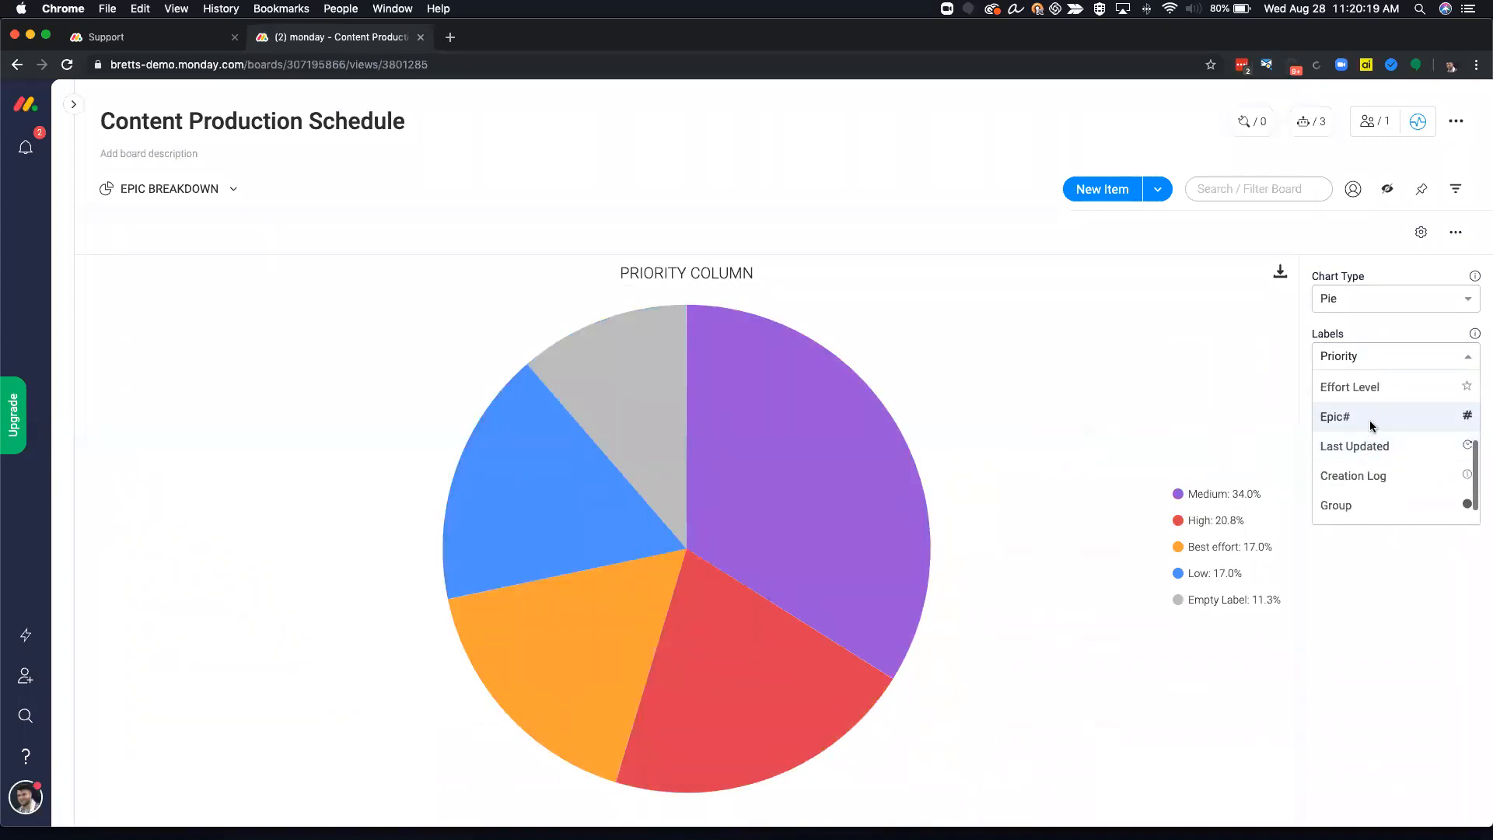
click(1372, 424)
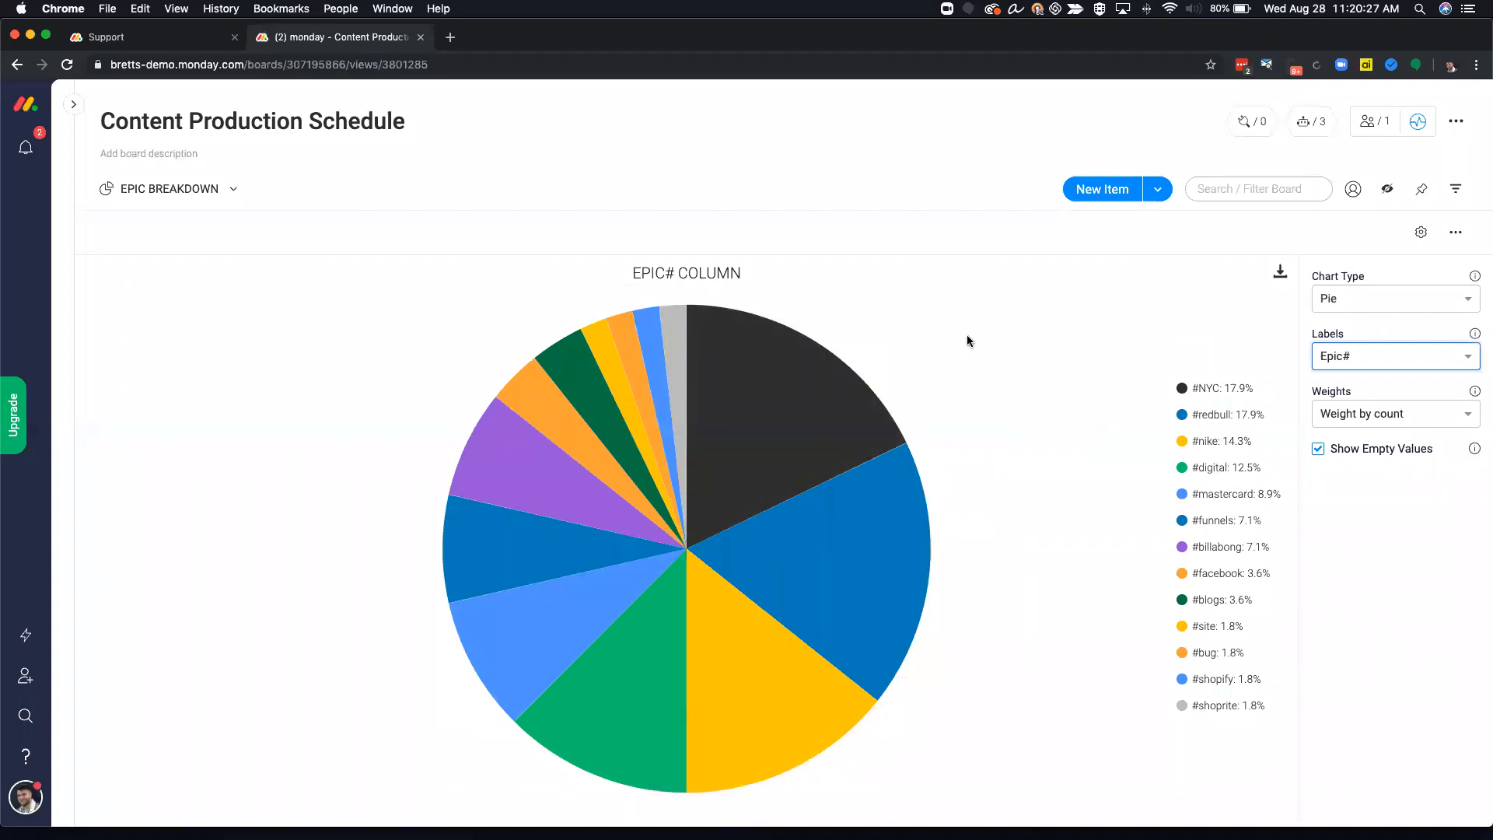
Add a Kanban view to the Content Production Schedule board
click(233, 189)
click(310, 317)
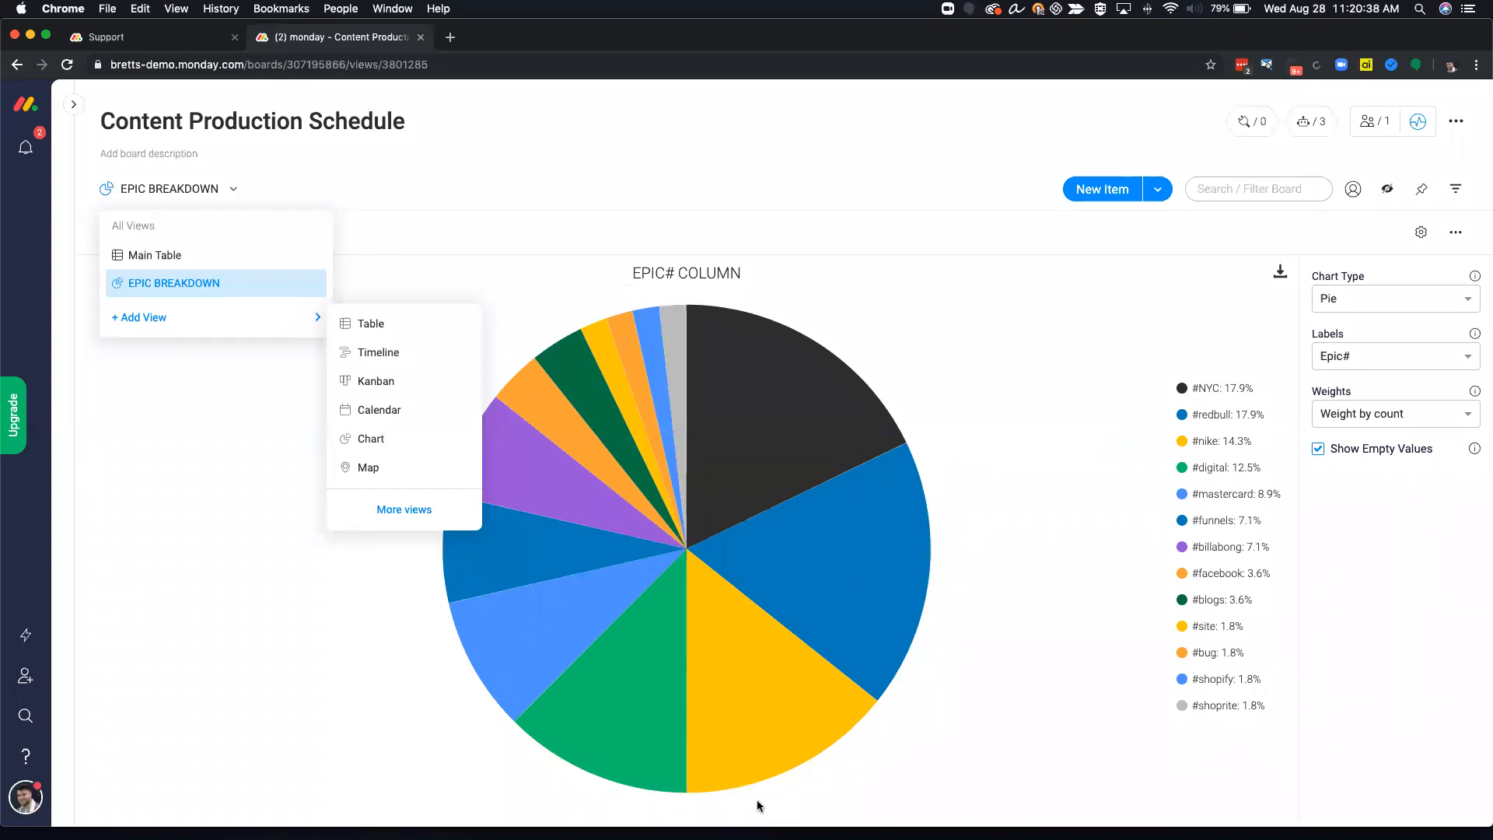
click(432, 395)
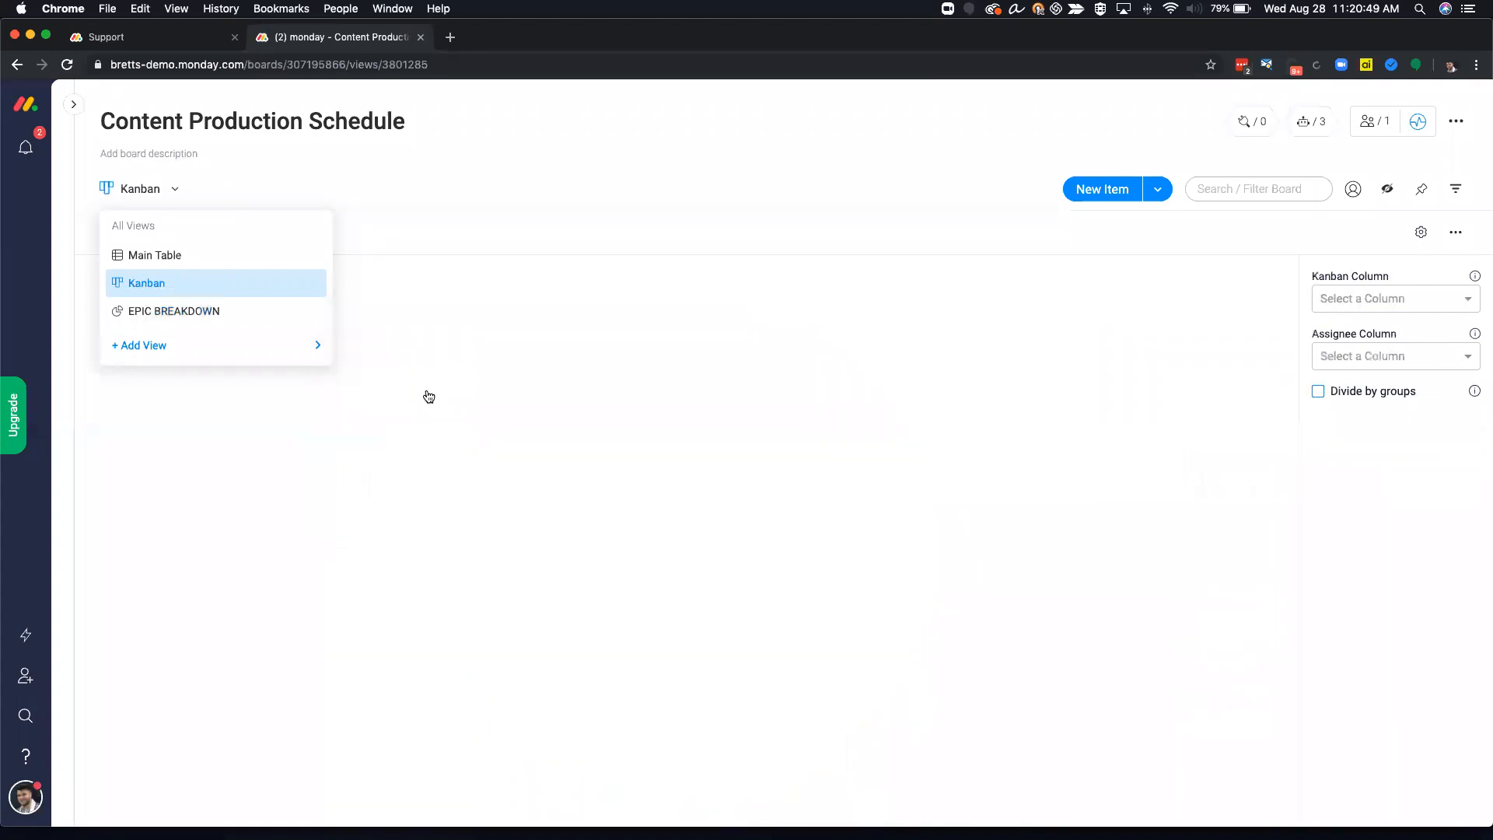
Set the Kanban column to Priority and the assignee column to Project Manager
click(1469, 305)
click(1392, 358)
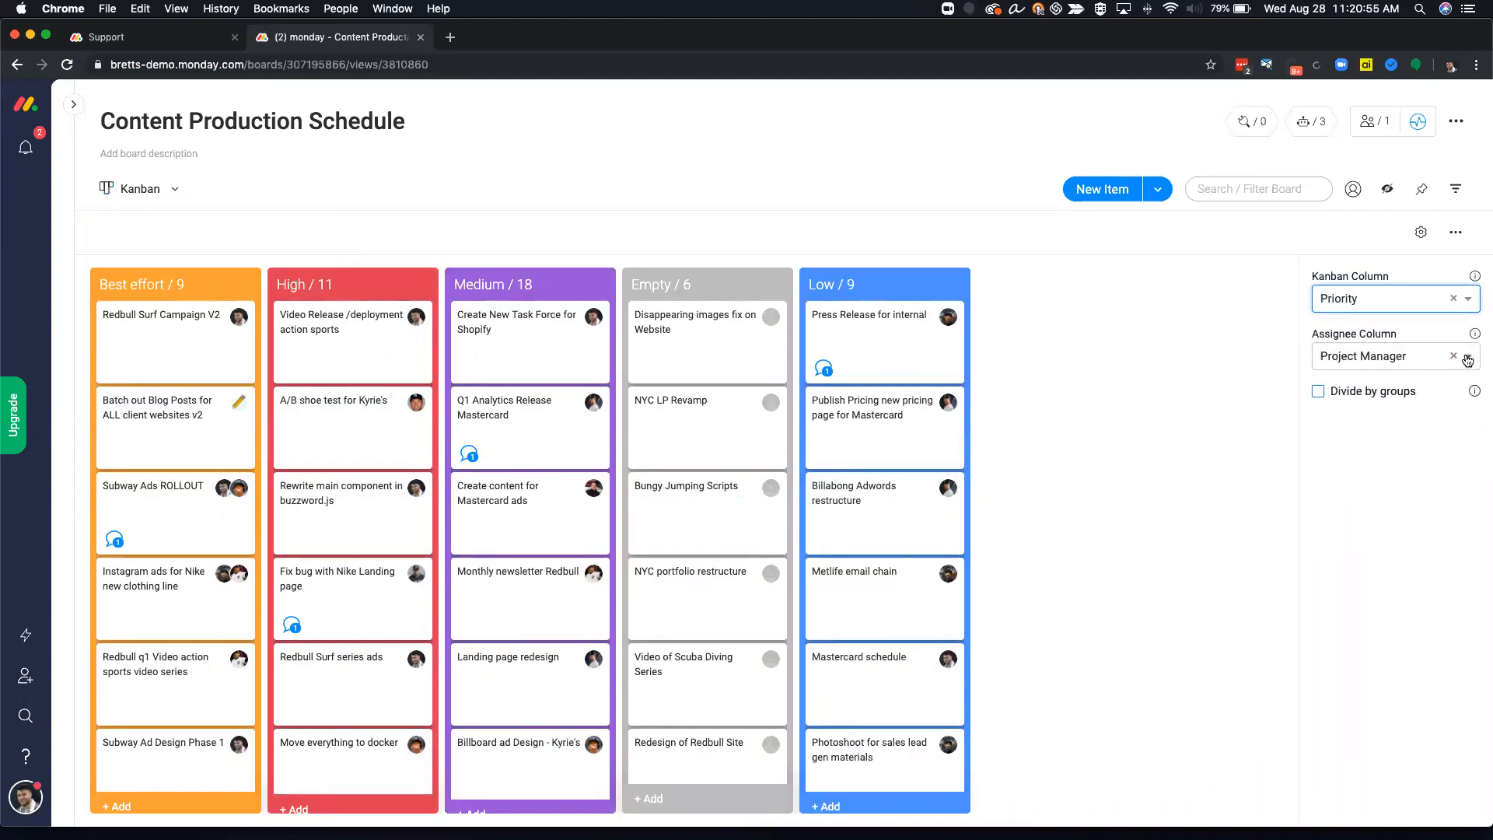
click(1467, 360)
click(1396, 387)
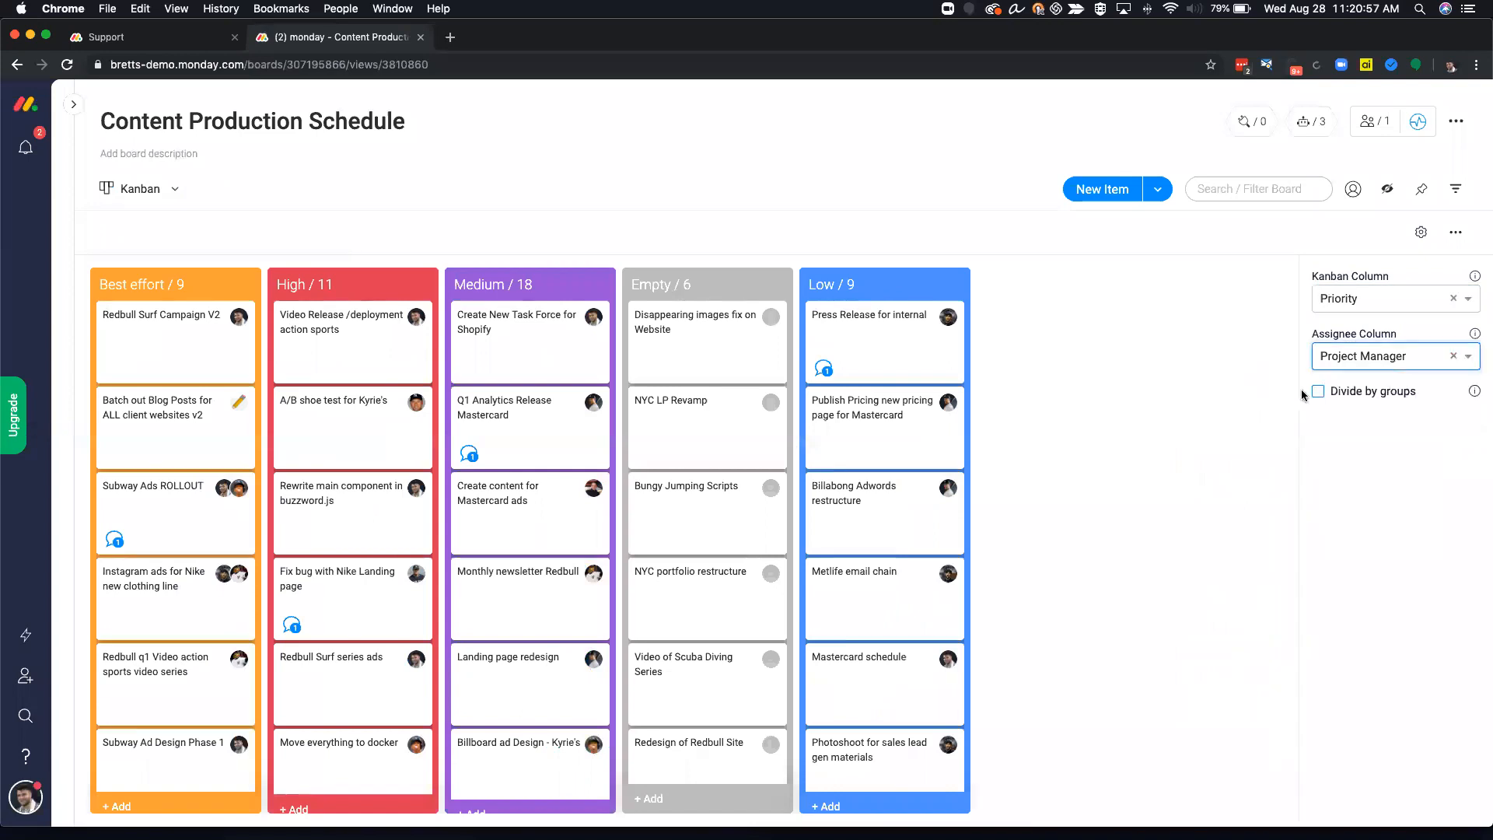
Divide the Kanban view by groups and review the priority columns of each iteration
click(1318, 392)
scroll(295, 389, down, 3)
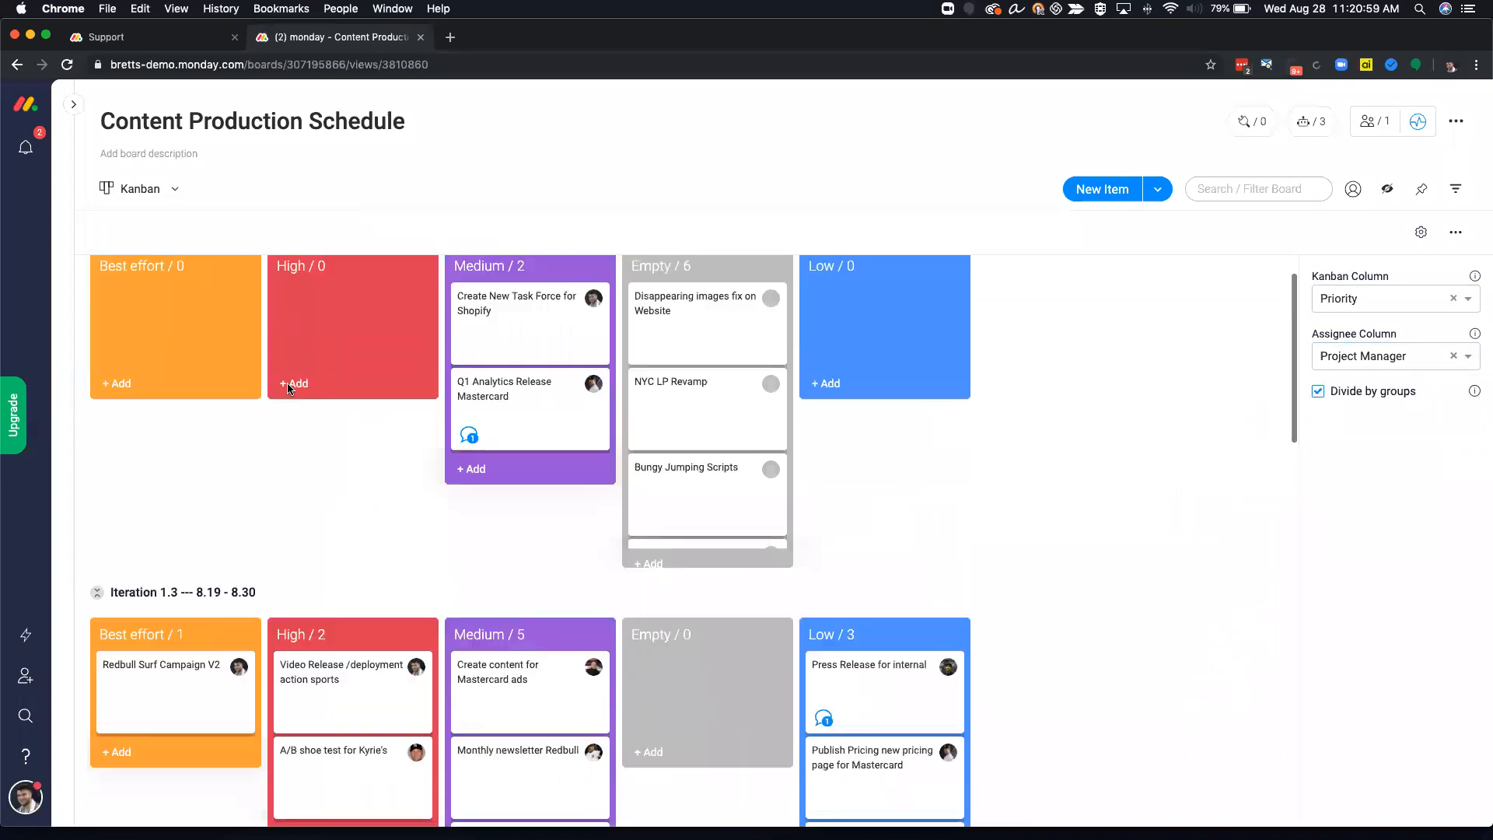
scroll(290, 389, down, 2)
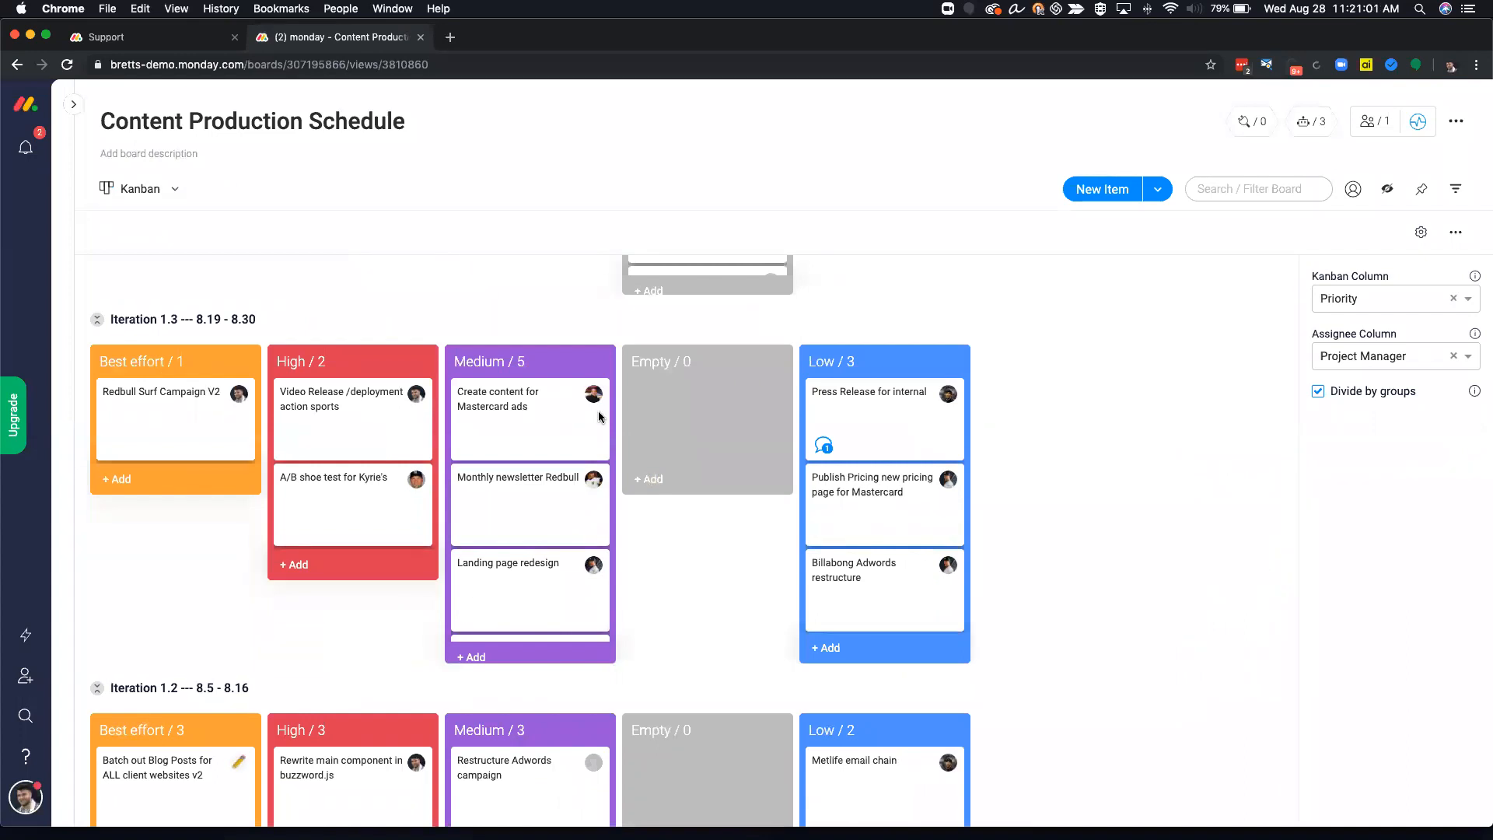
Set the Kanban column to Status and move the Done column ahead of the Working on it column
click(1467, 300)
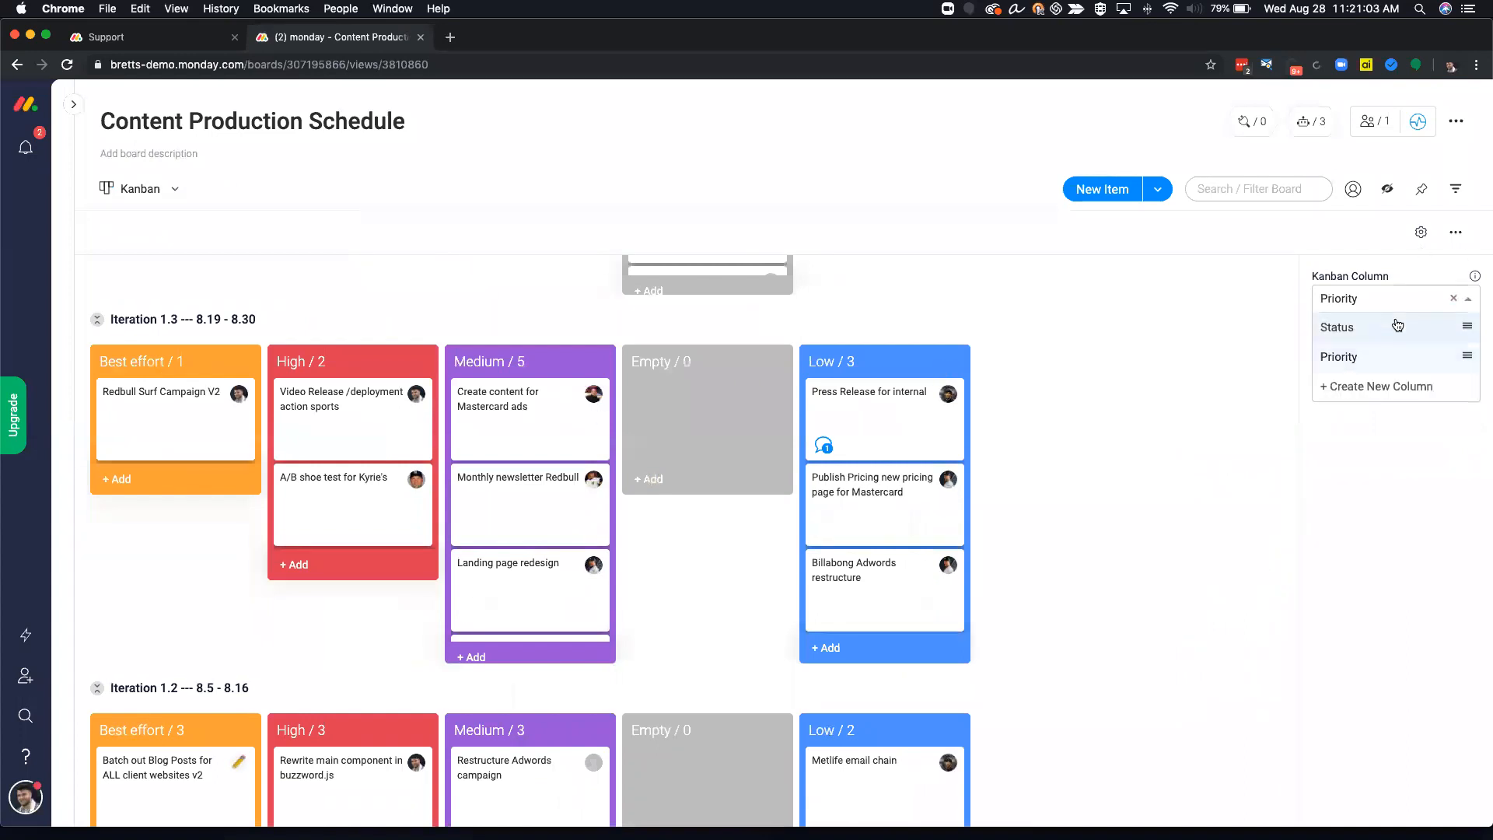
click(1384, 328)
scroll(436, 350, down, 8)
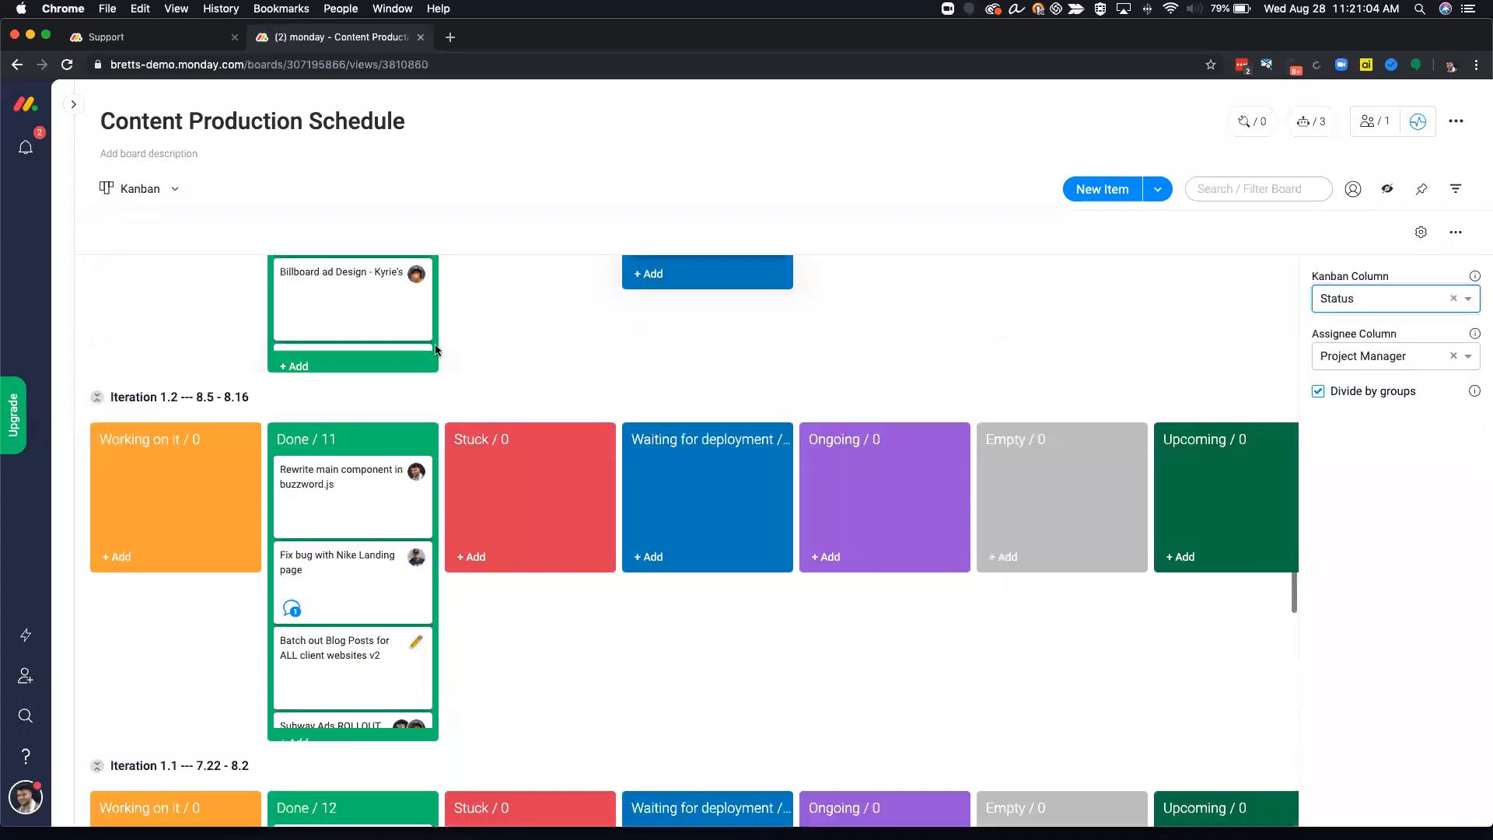
scroll(437, 350, down, 3)
scroll(311, 612, up, 5)
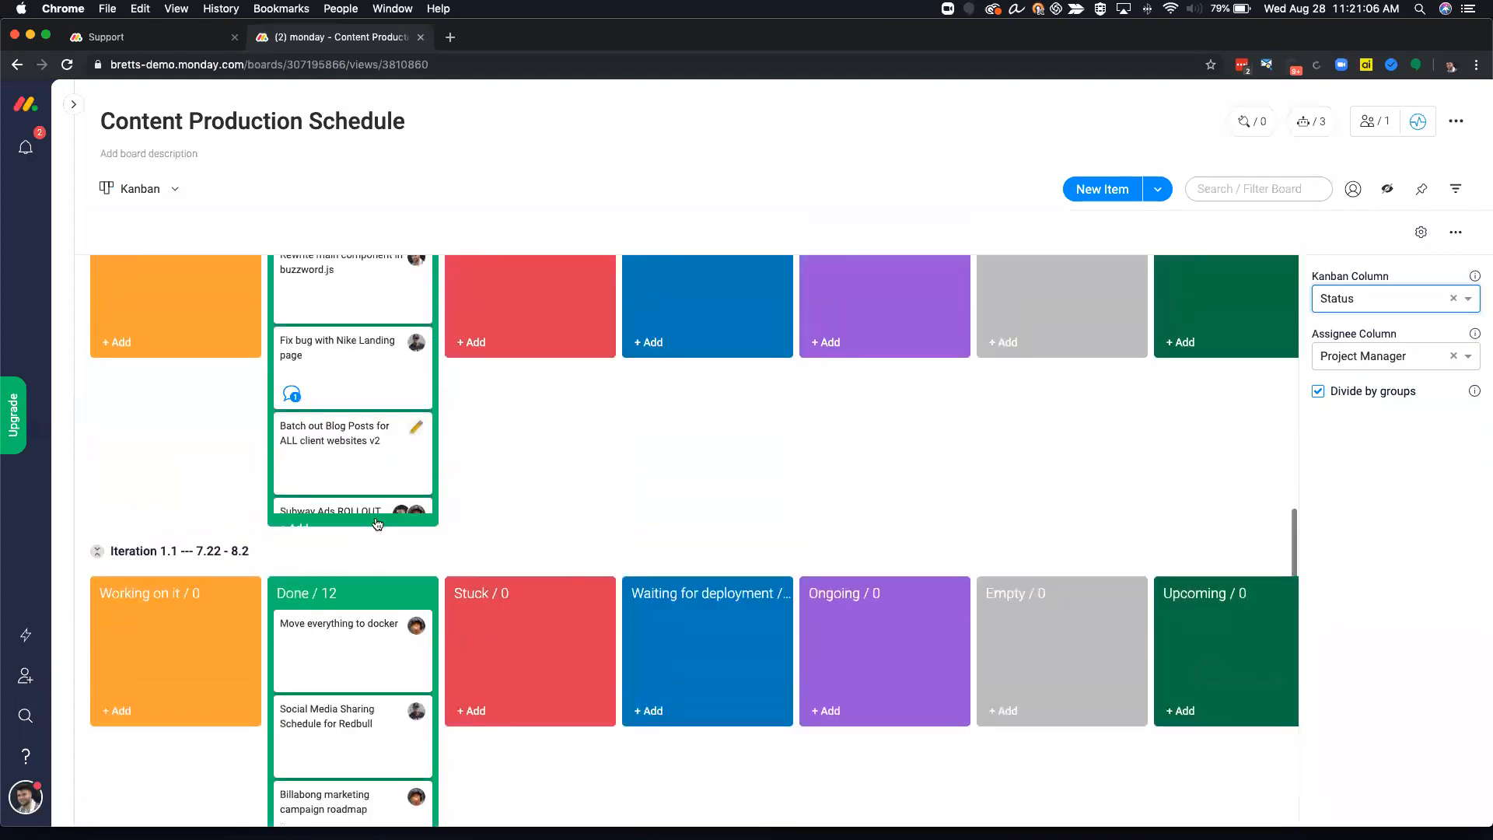
drag(311, 612, 128, 614)
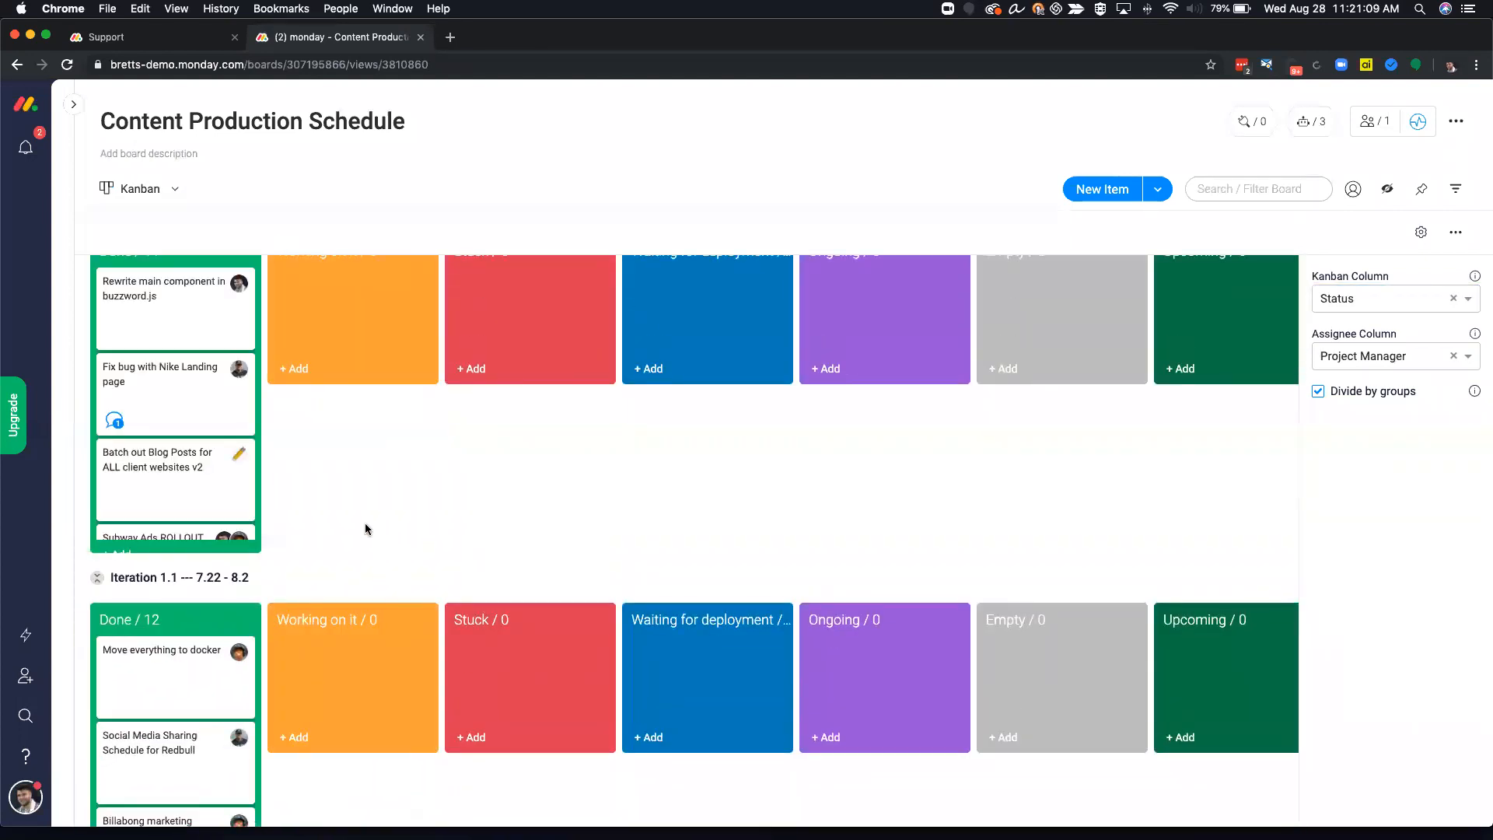
scroll(361, 522, down, 5)
Set the Kanban column back to Priority and close the view's settings
click(1448, 312)
click(1386, 353)
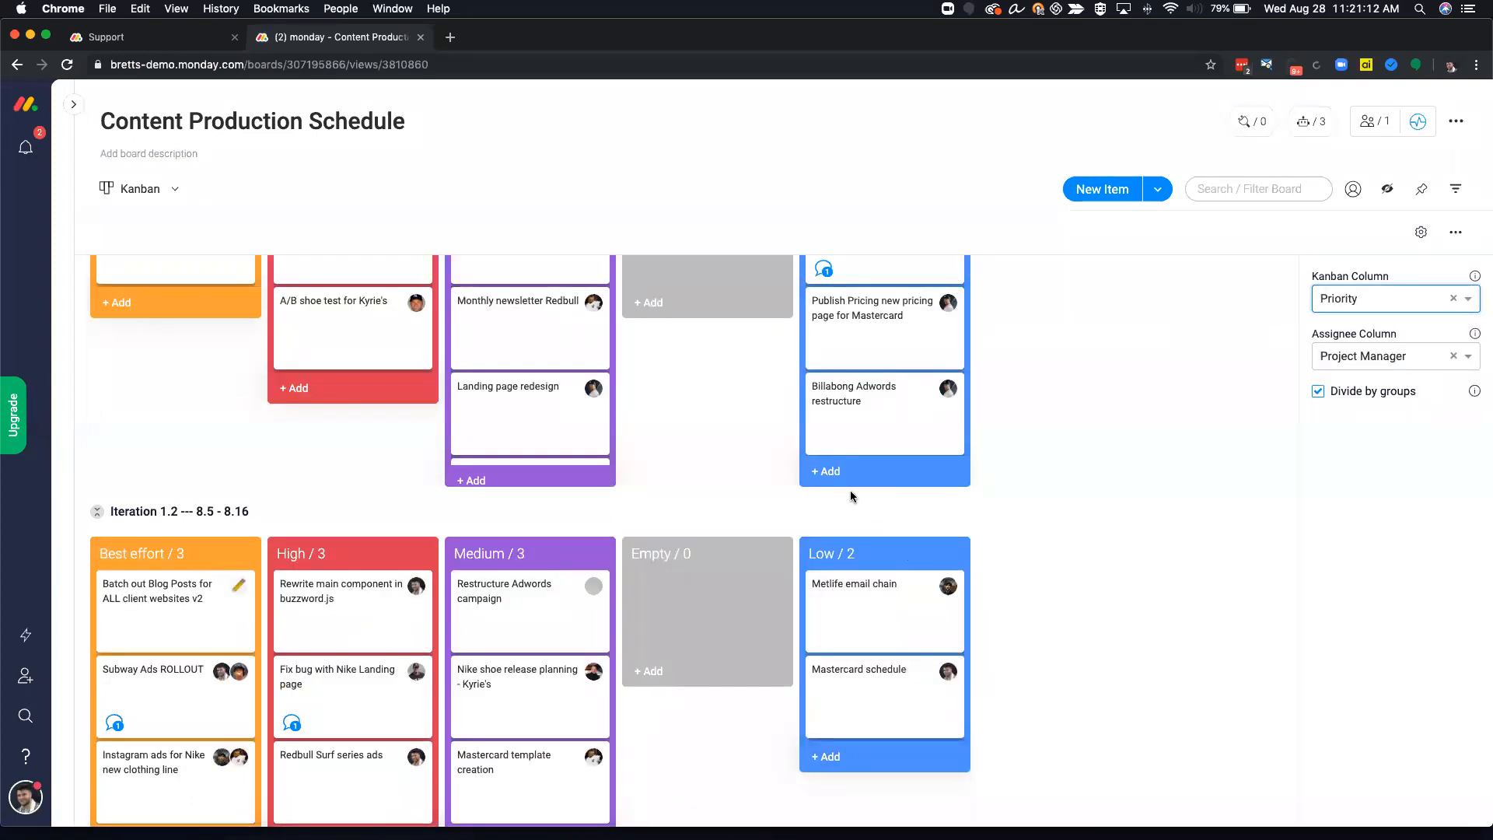
scroll(823, 490, up, 10)
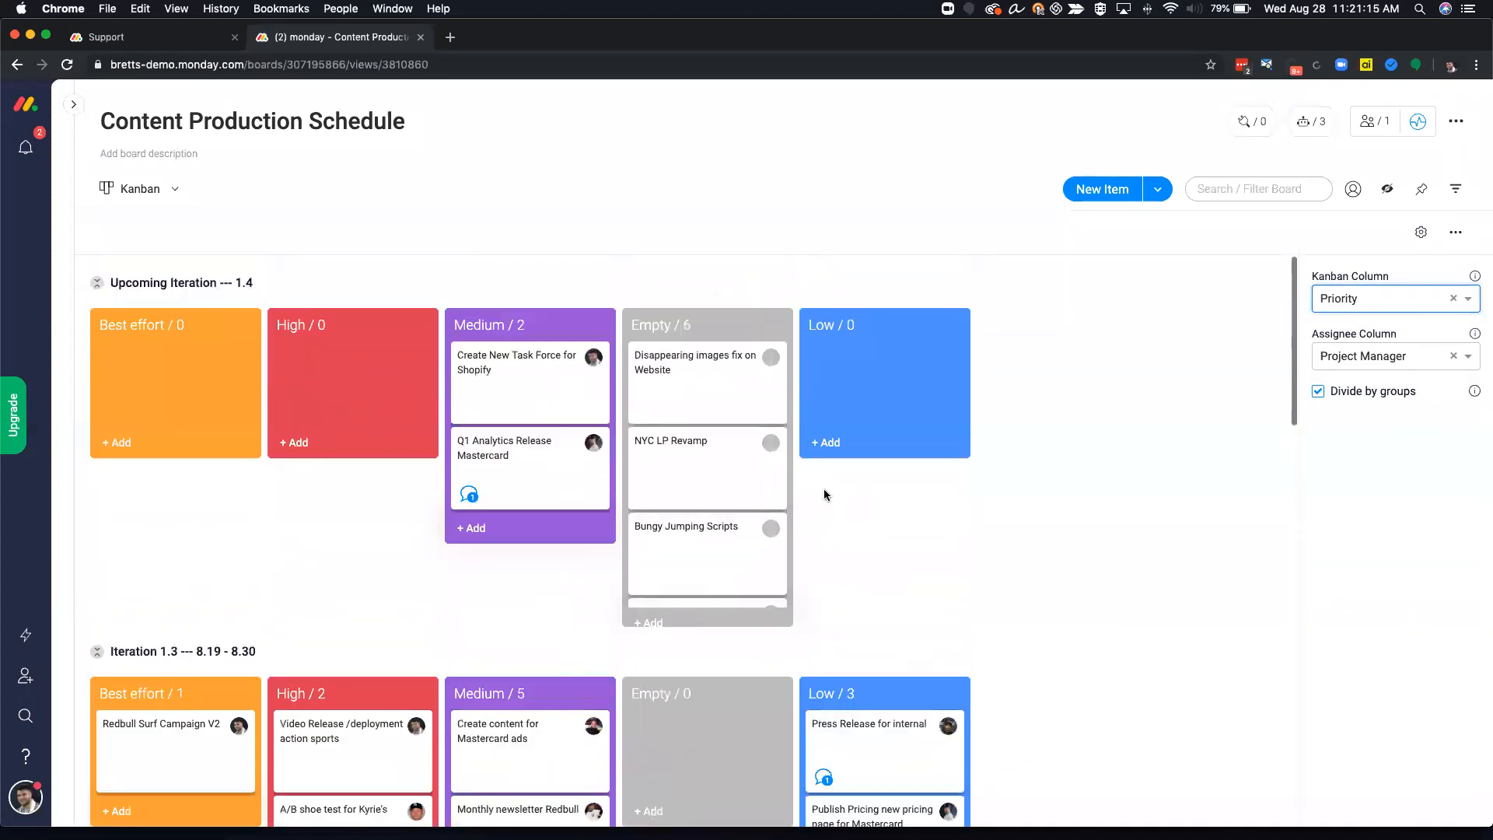
click(1420, 231)
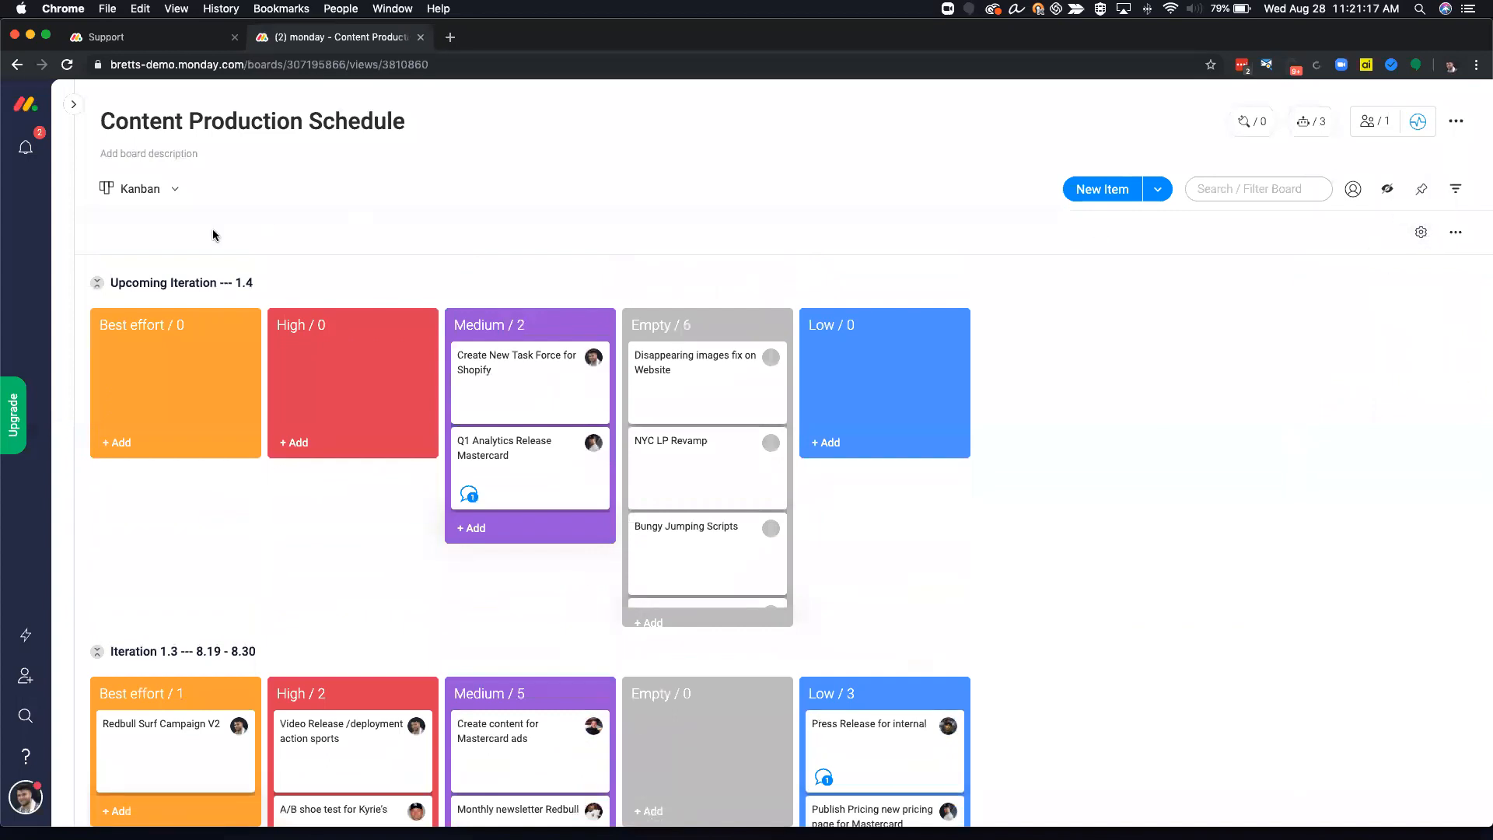
Switch the Content Production Schedule board from the Kanban view to the Main Table
click(176, 193)
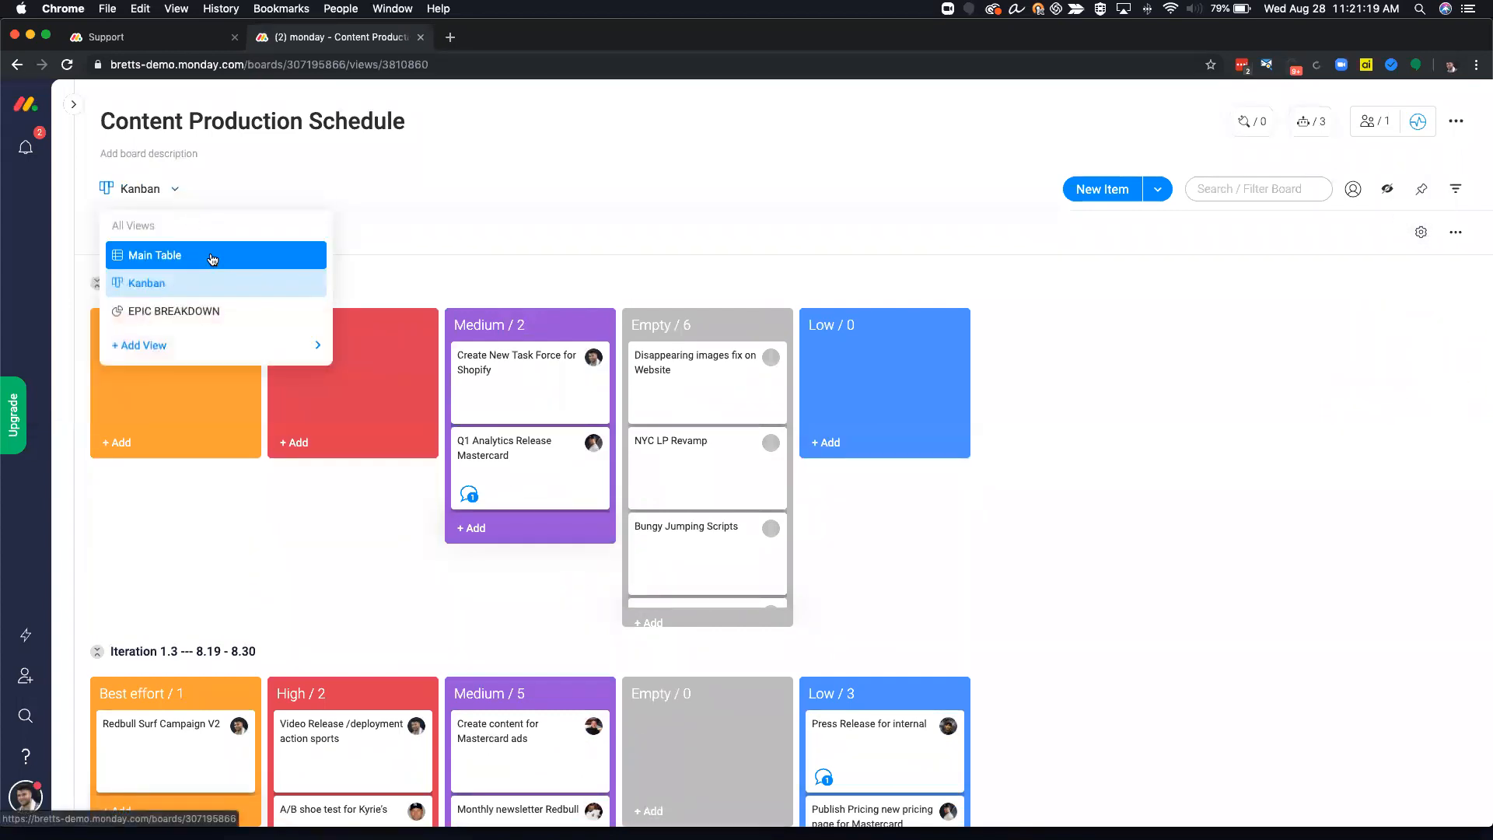
click(176, 192)
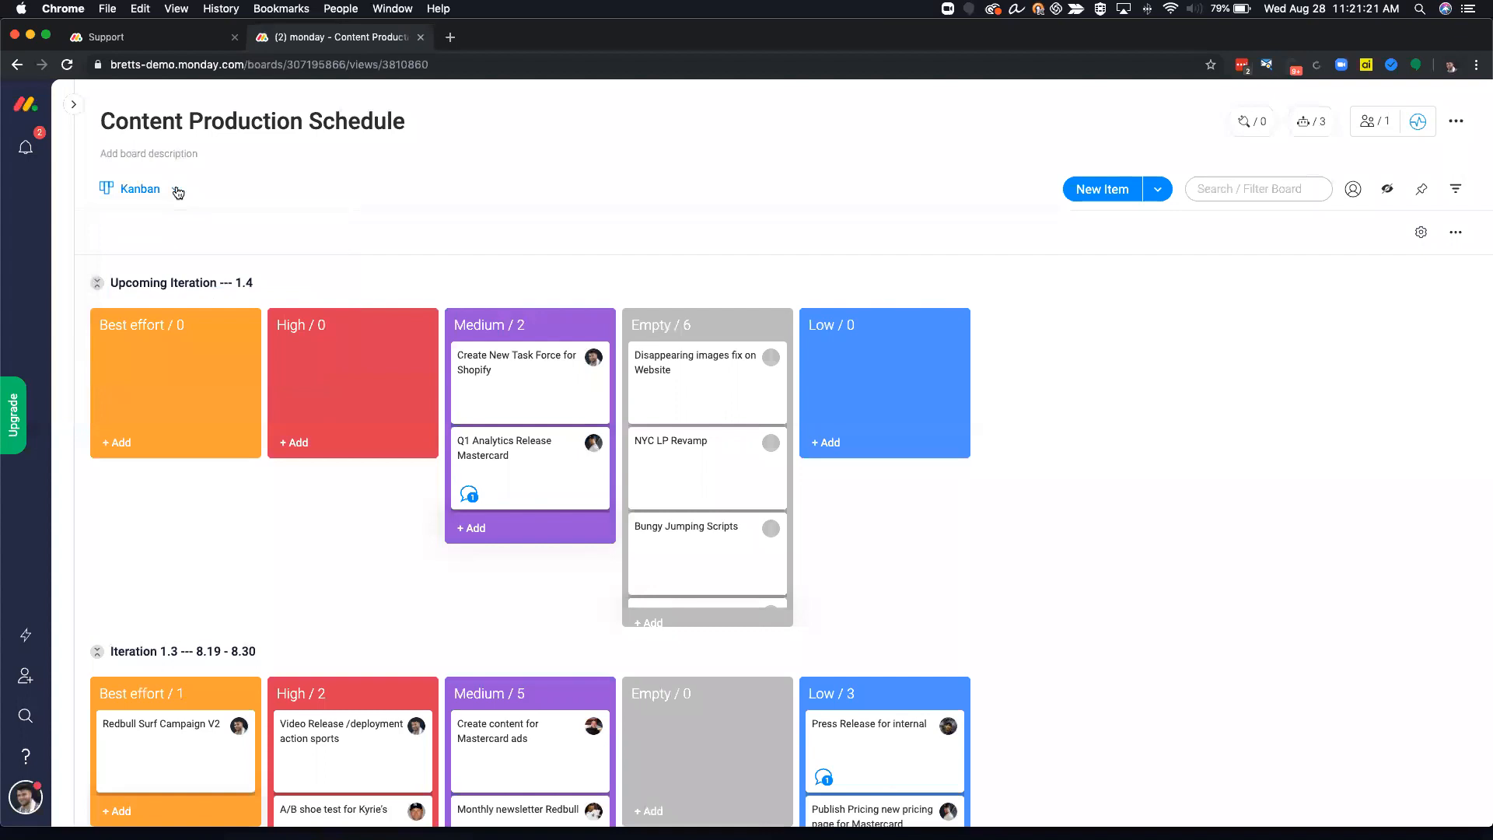
click(174, 190)
click(274, 258)
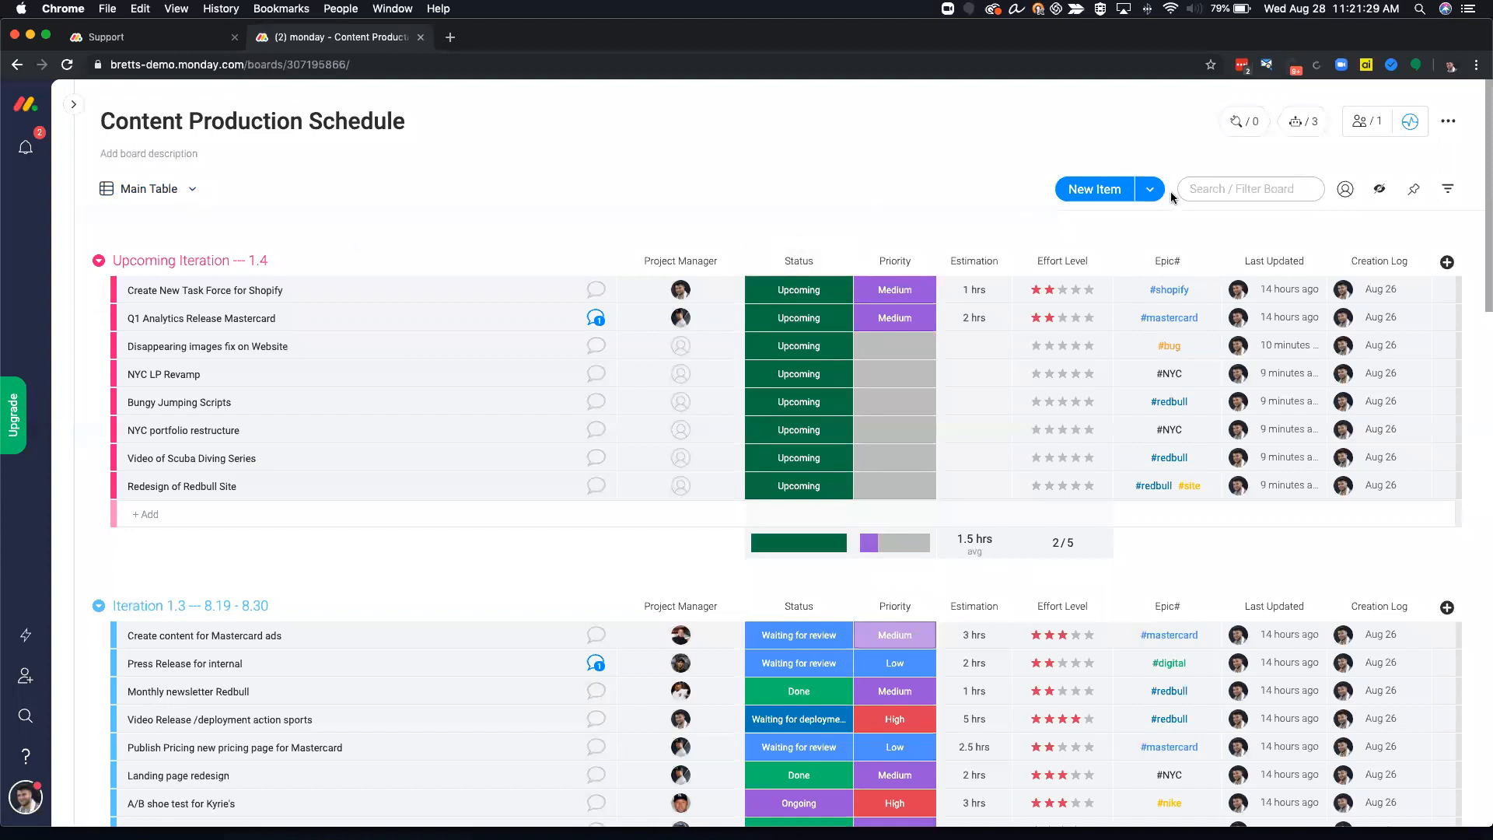
Filter the board by the first listed person, review the highlighted cells across the iterations, and clear the filter
click(1238, 191)
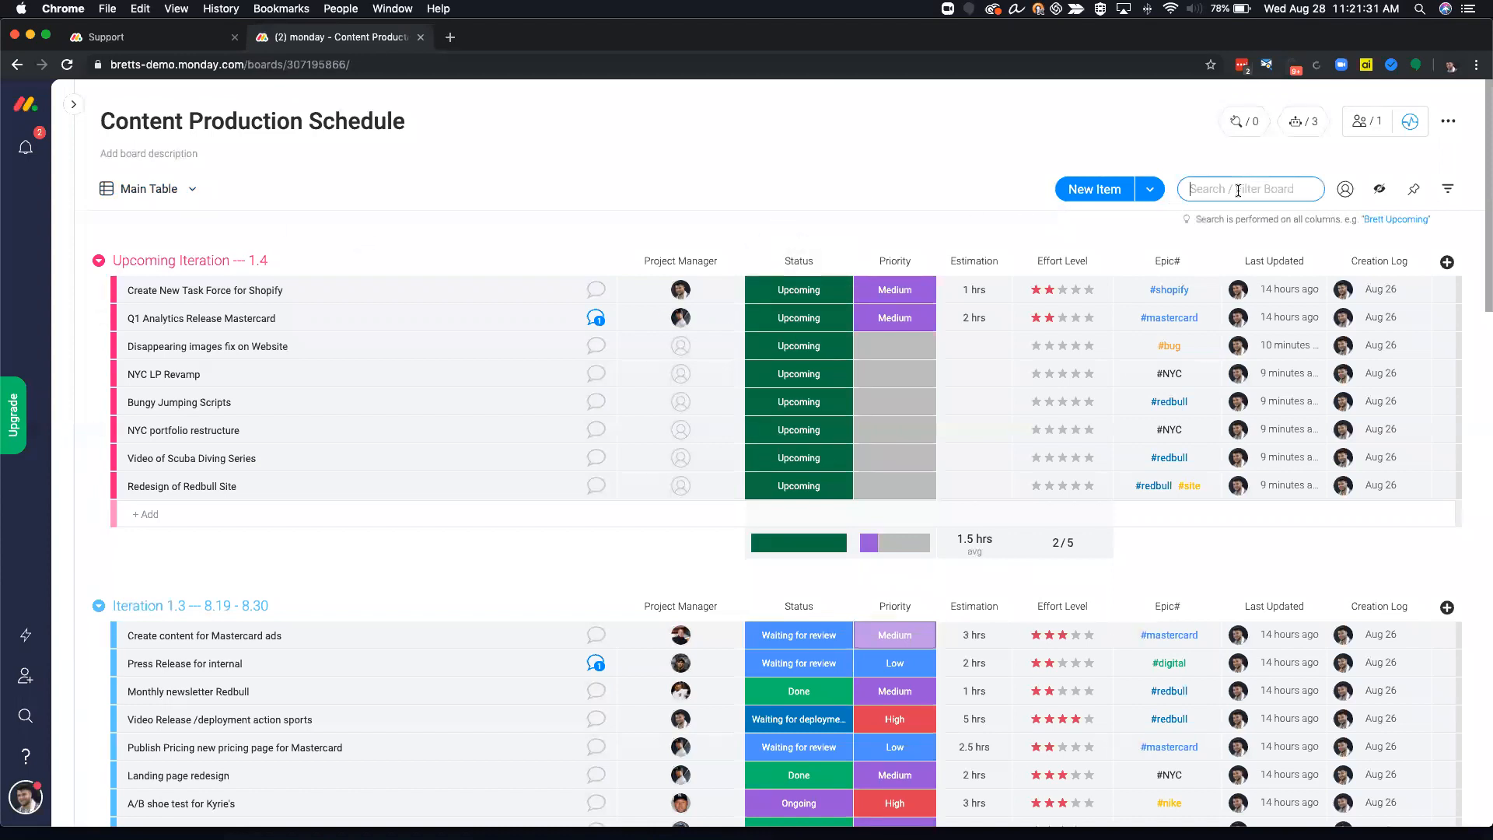
click(1344, 190)
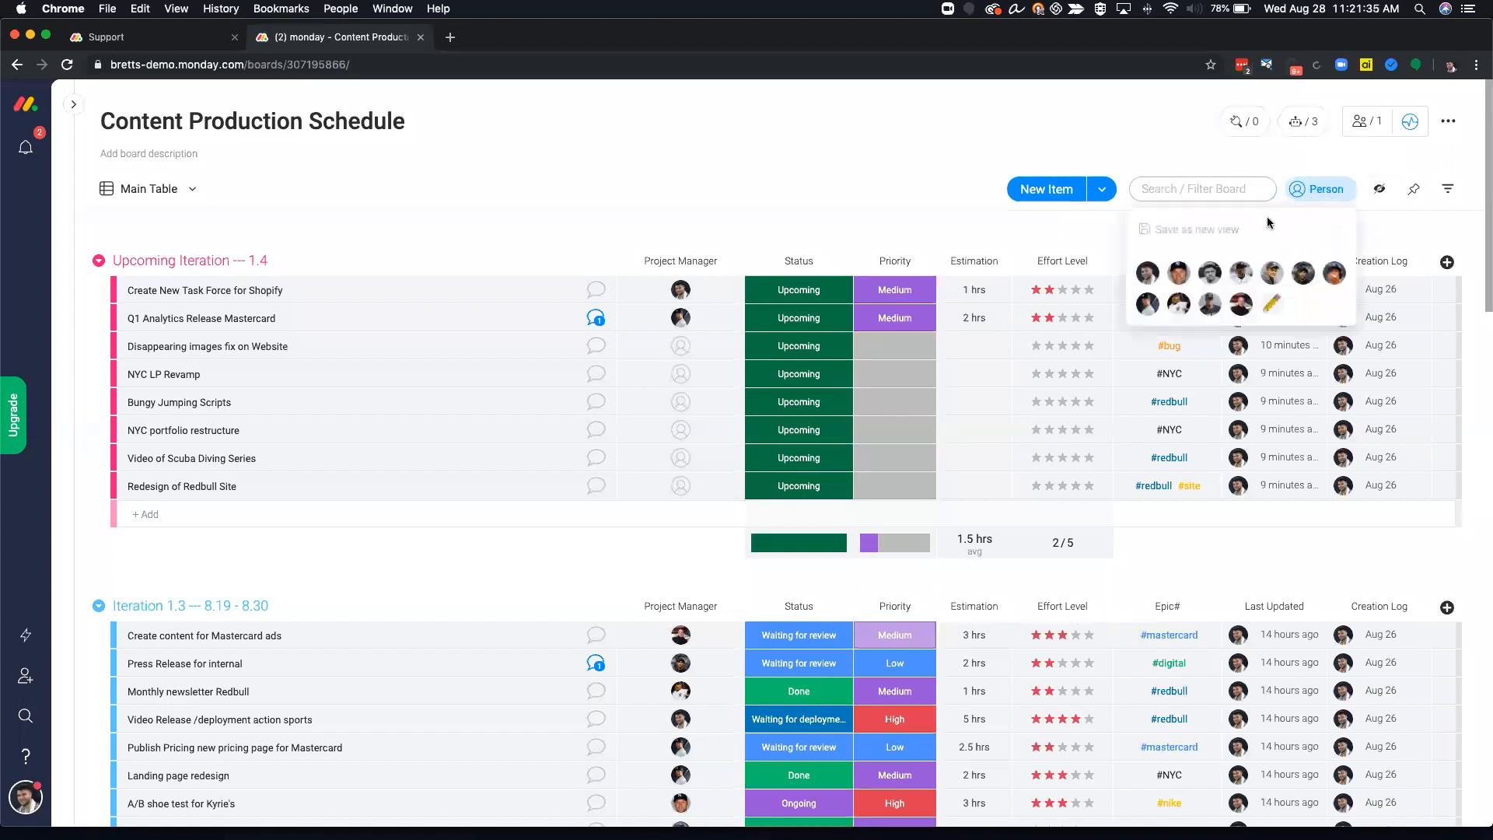
click(1162, 271)
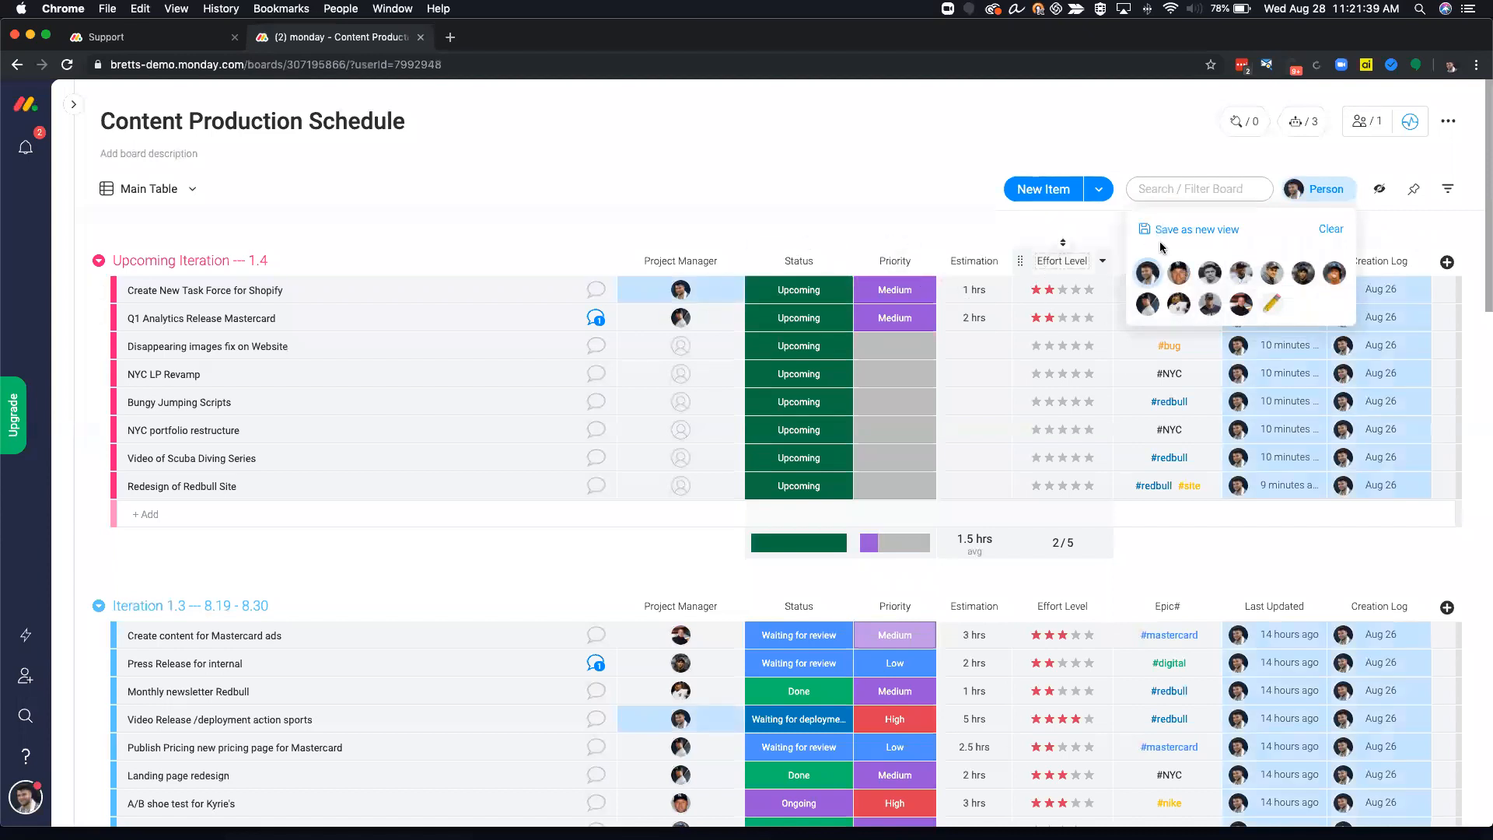
scroll(679, 426, down, 5)
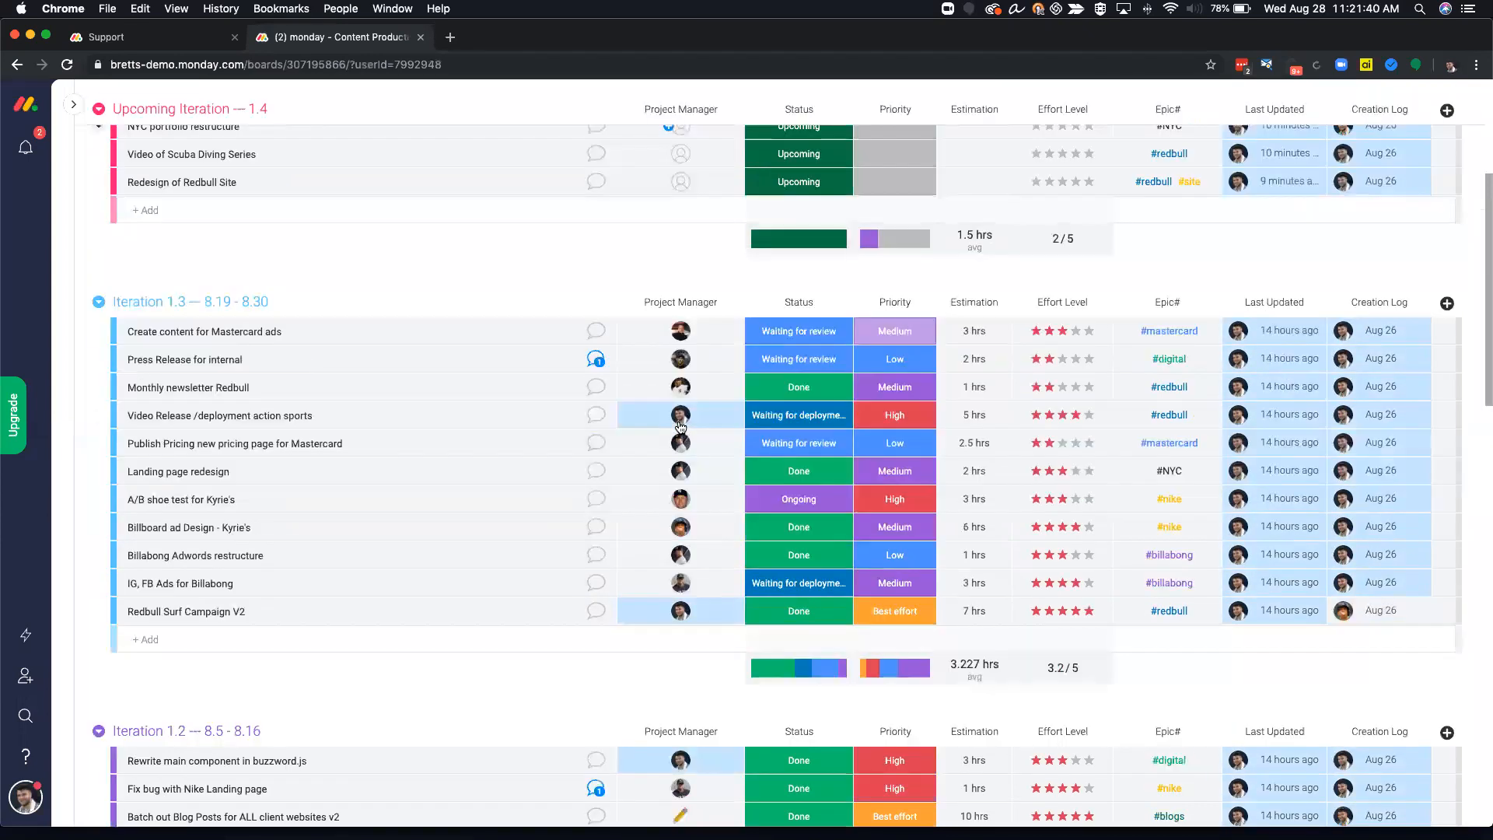
scroll(730, 396, down, 8)
scroll(760, 376, up, 12)
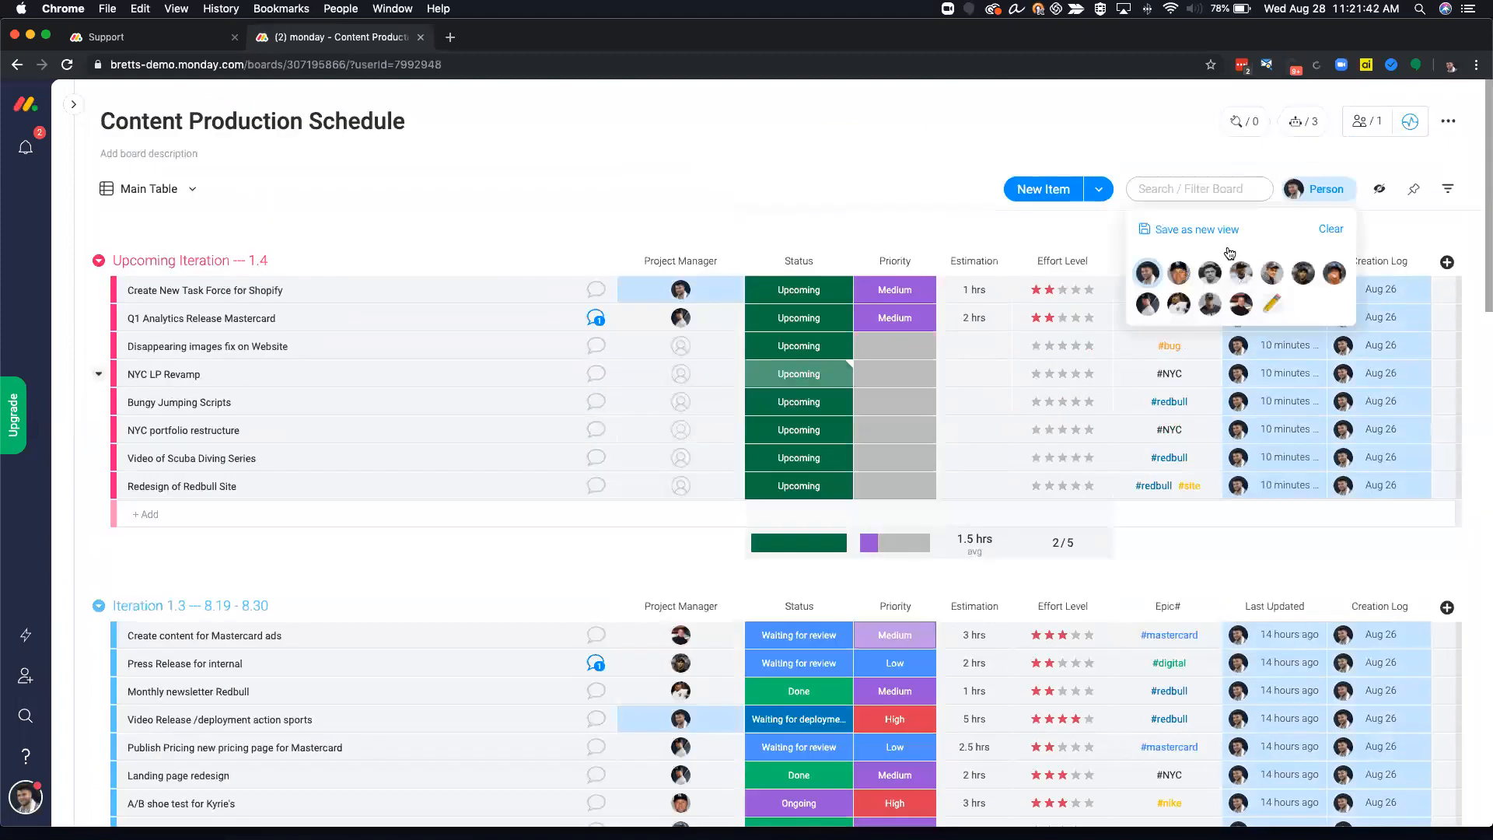
click(1155, 277)
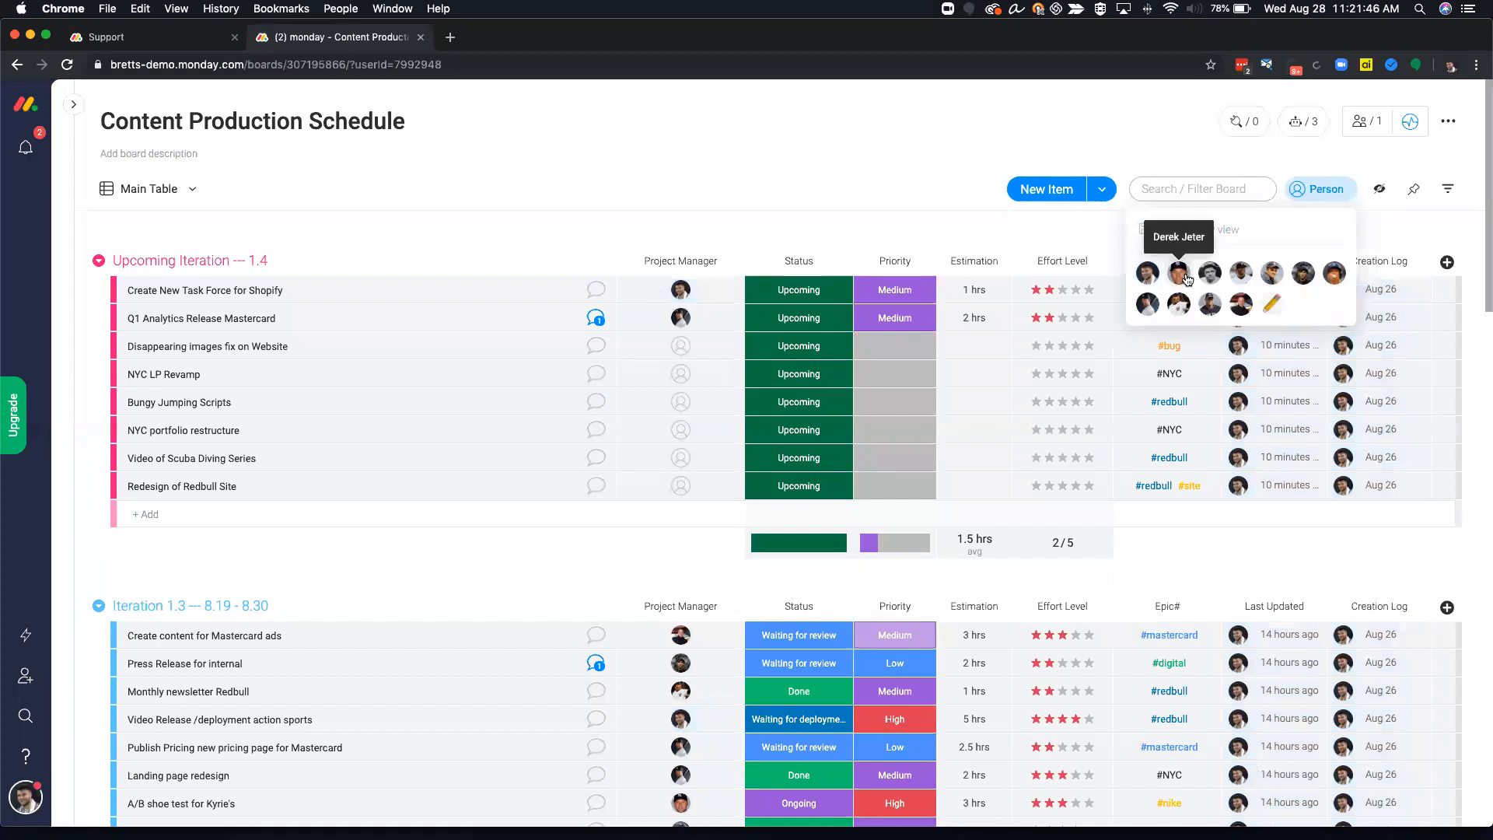
Filter the board by Derek Jeter and save the result as a new view named Derek's View
click(1187, 279)
click(782, 205)
click(1331, 196)
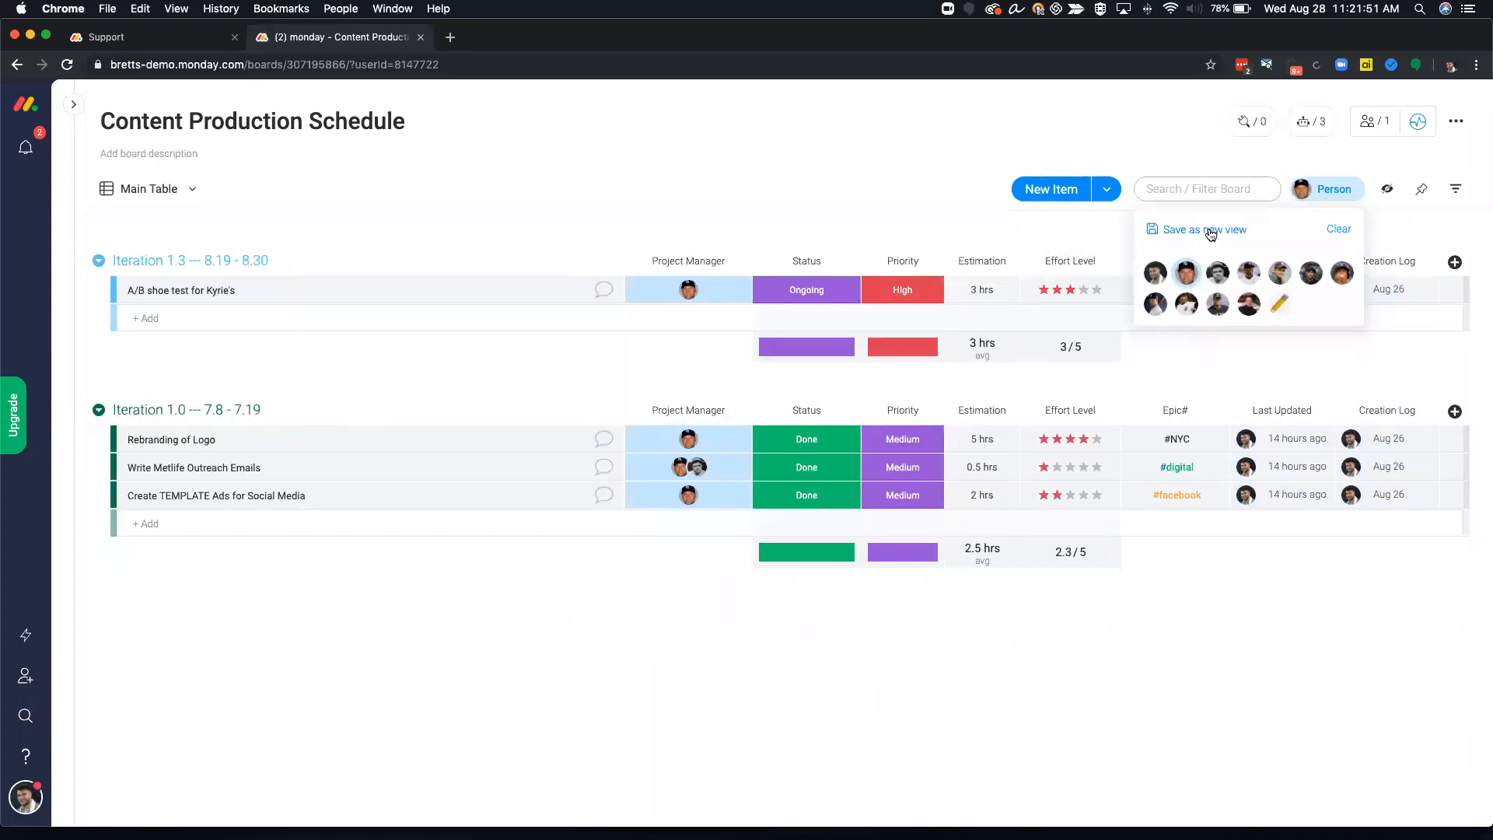
click(1210, 234)
text(Derek's VI)
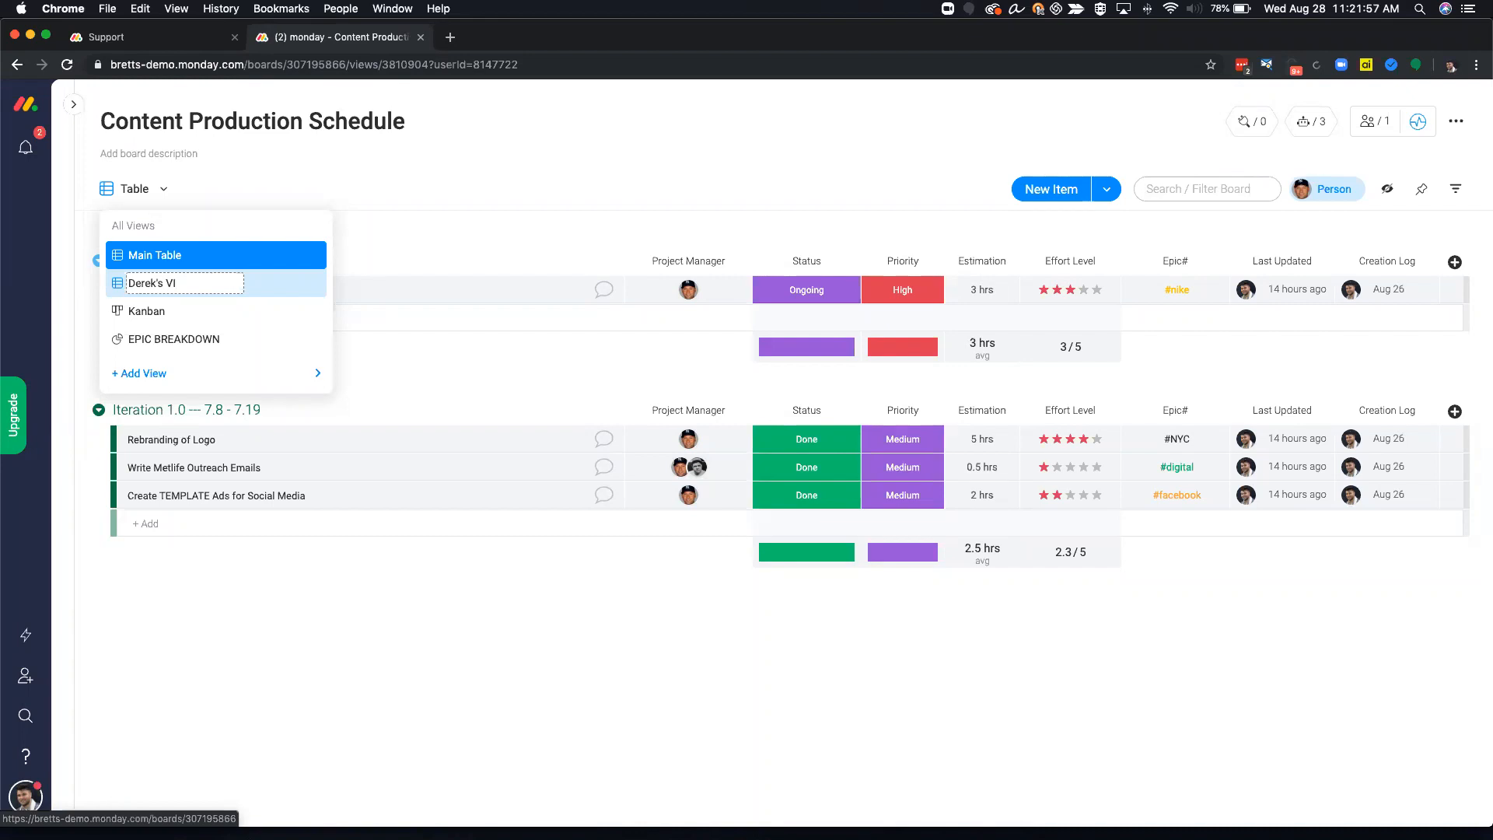
key(Return)
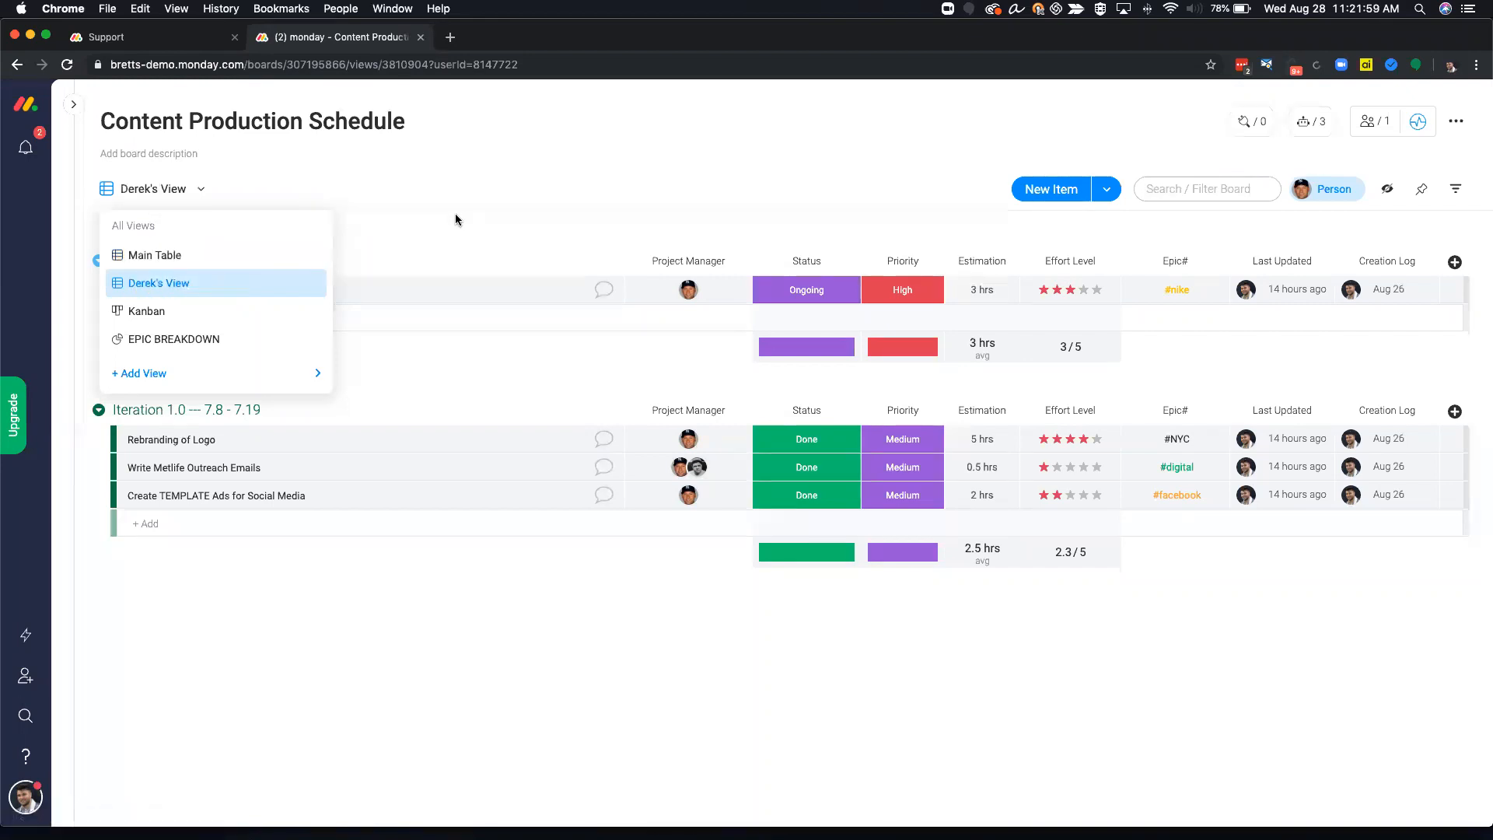
Look through the list of saved views and return from Derek's View to the Main Table
click(204, 191)
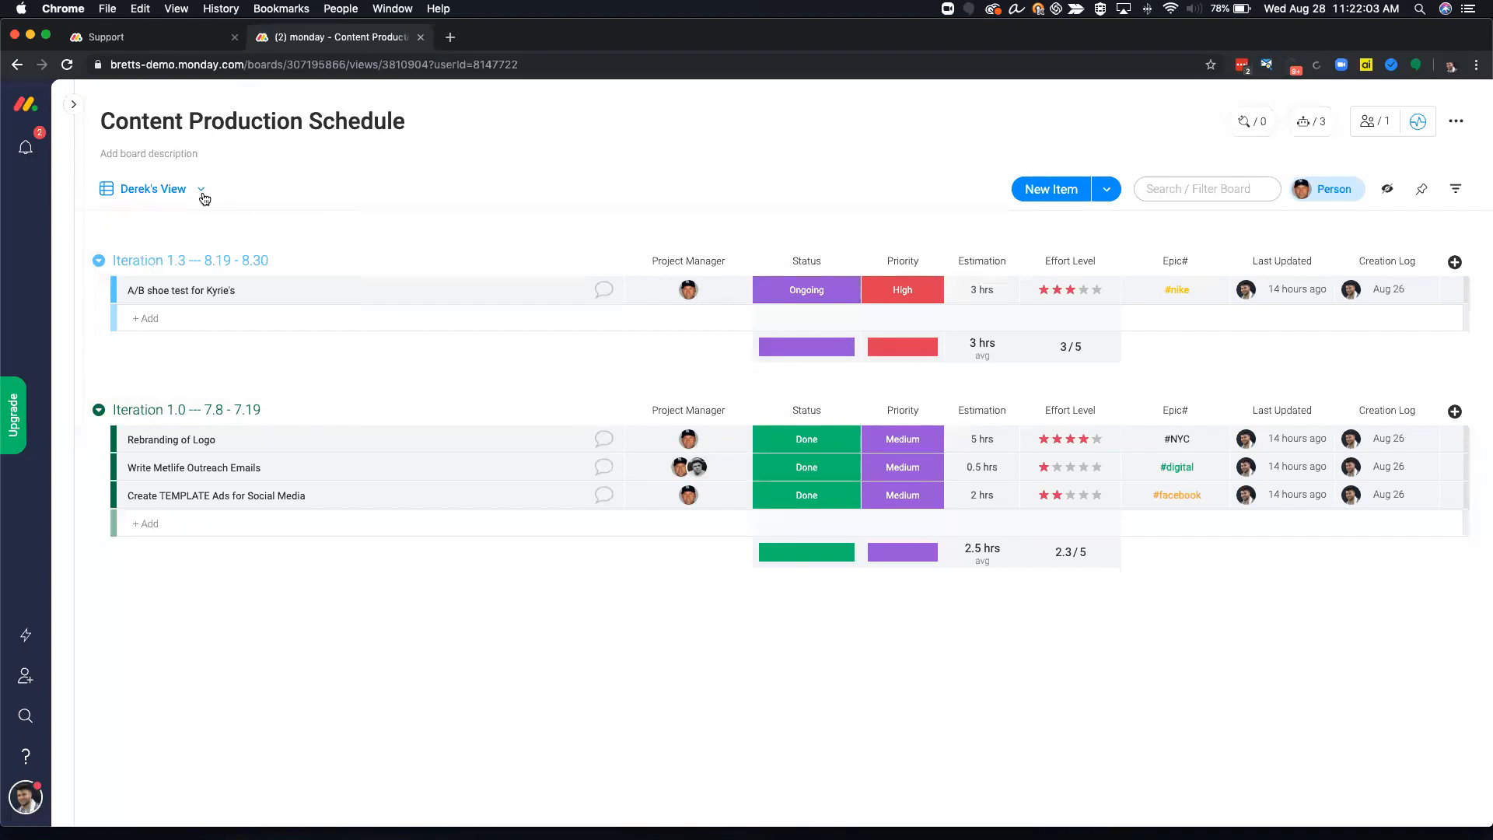
click(203, 197)
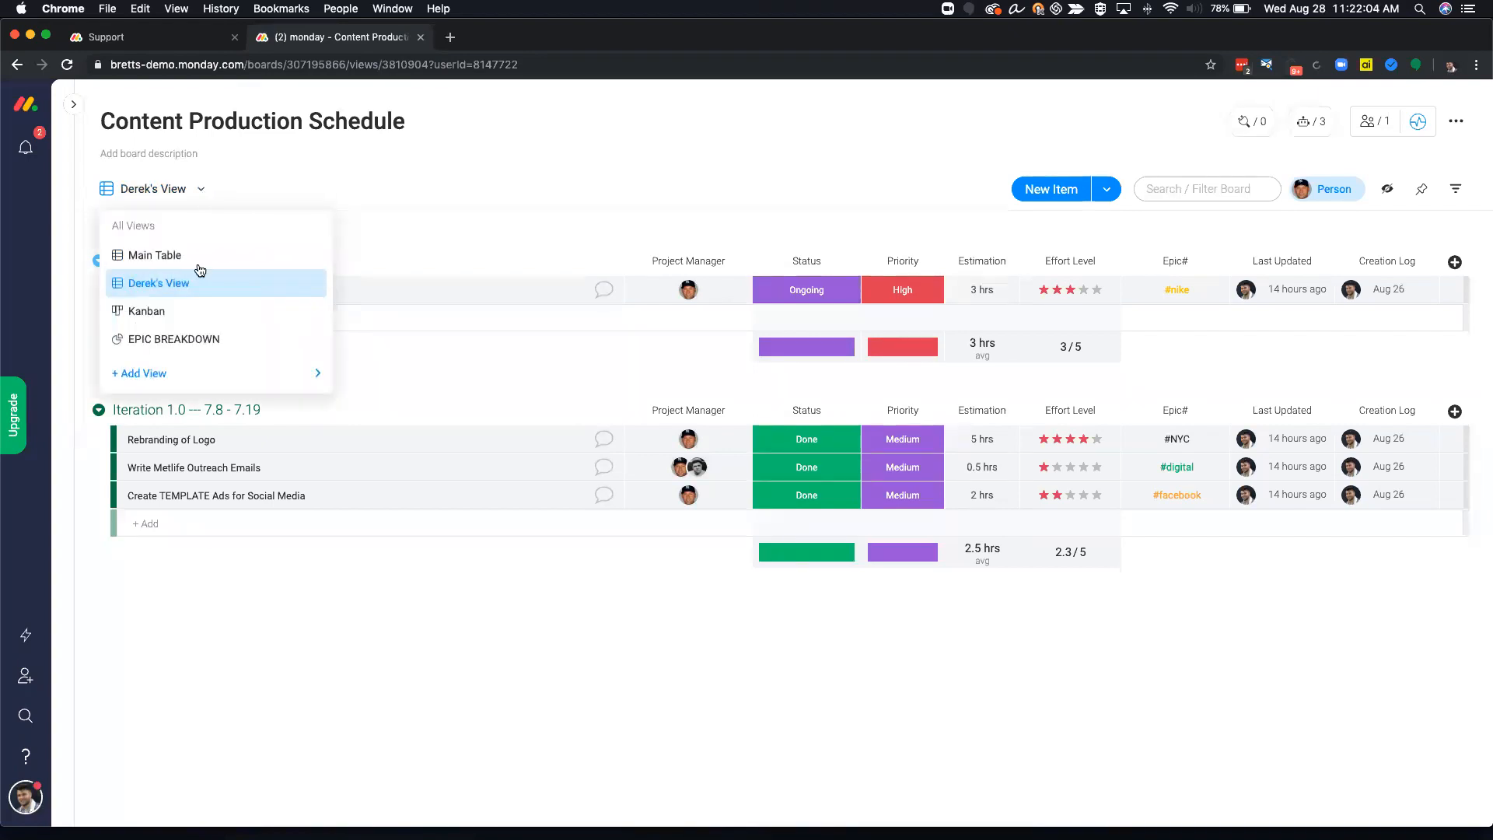
click(236, 290)
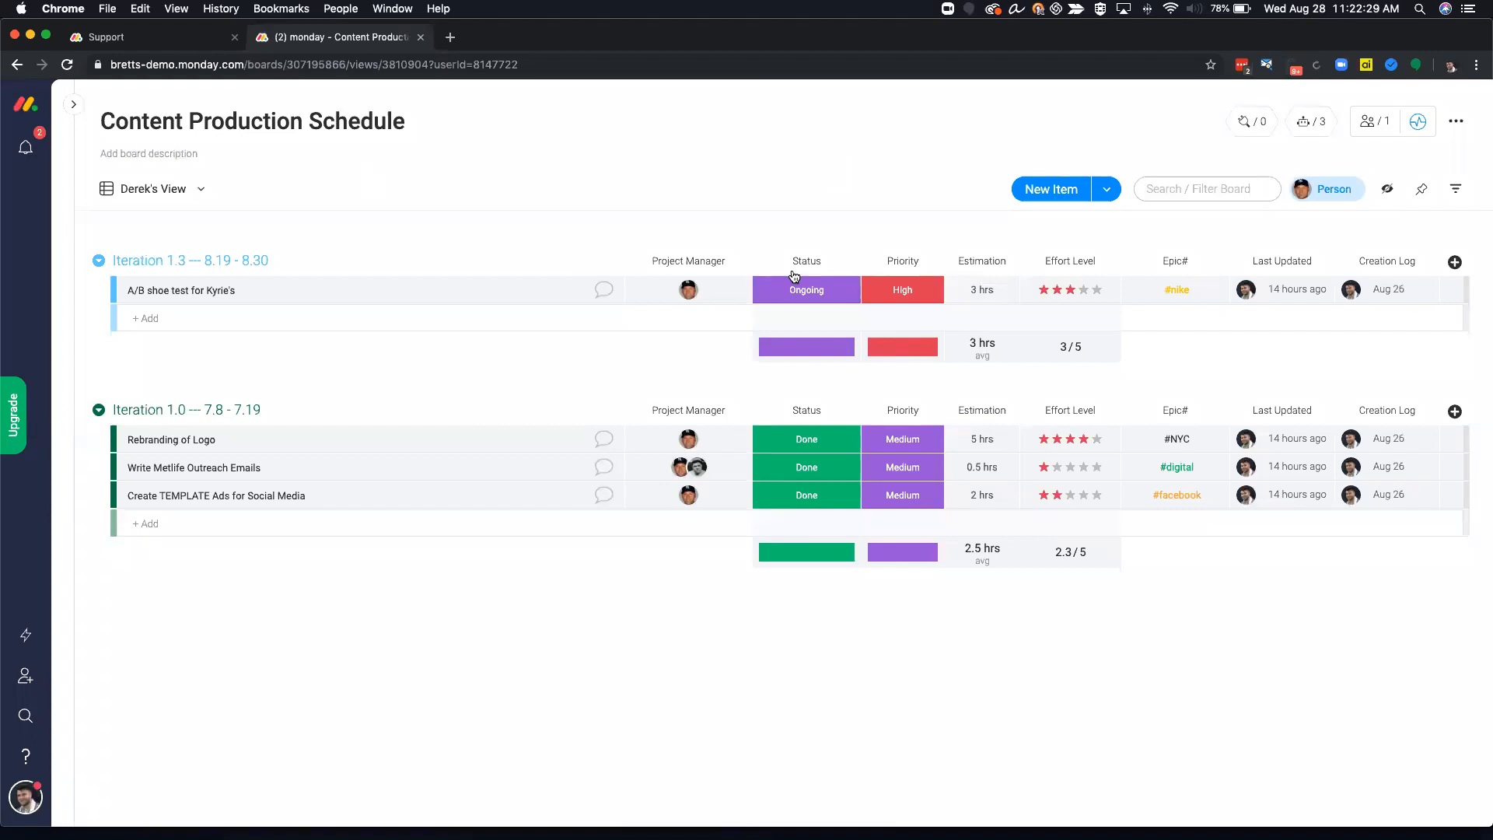
click(204, 190)
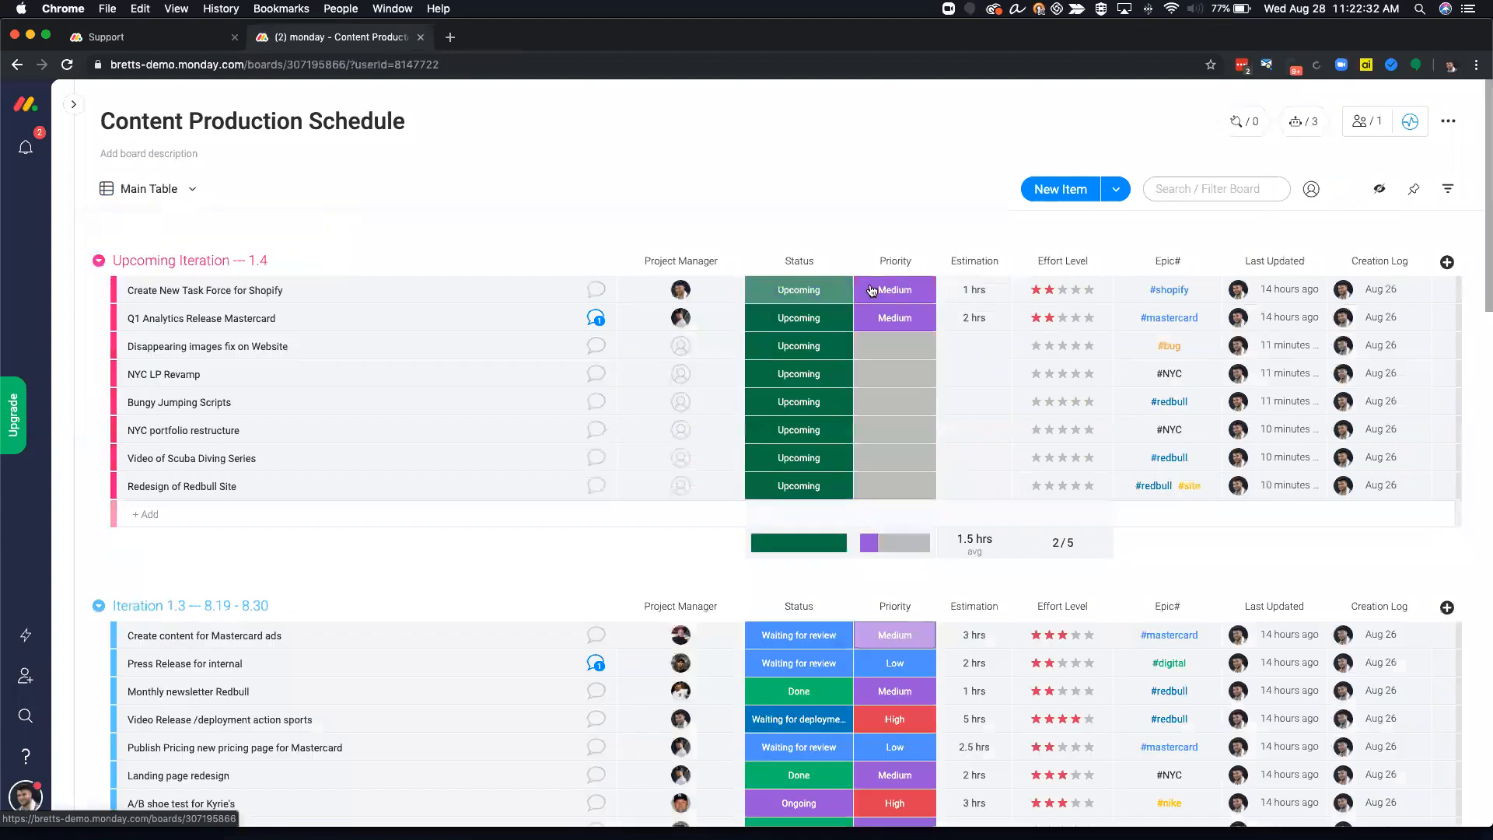
Hide the Status column summary in the iteration groups and show it again
scroll(868, 288, down, 5)
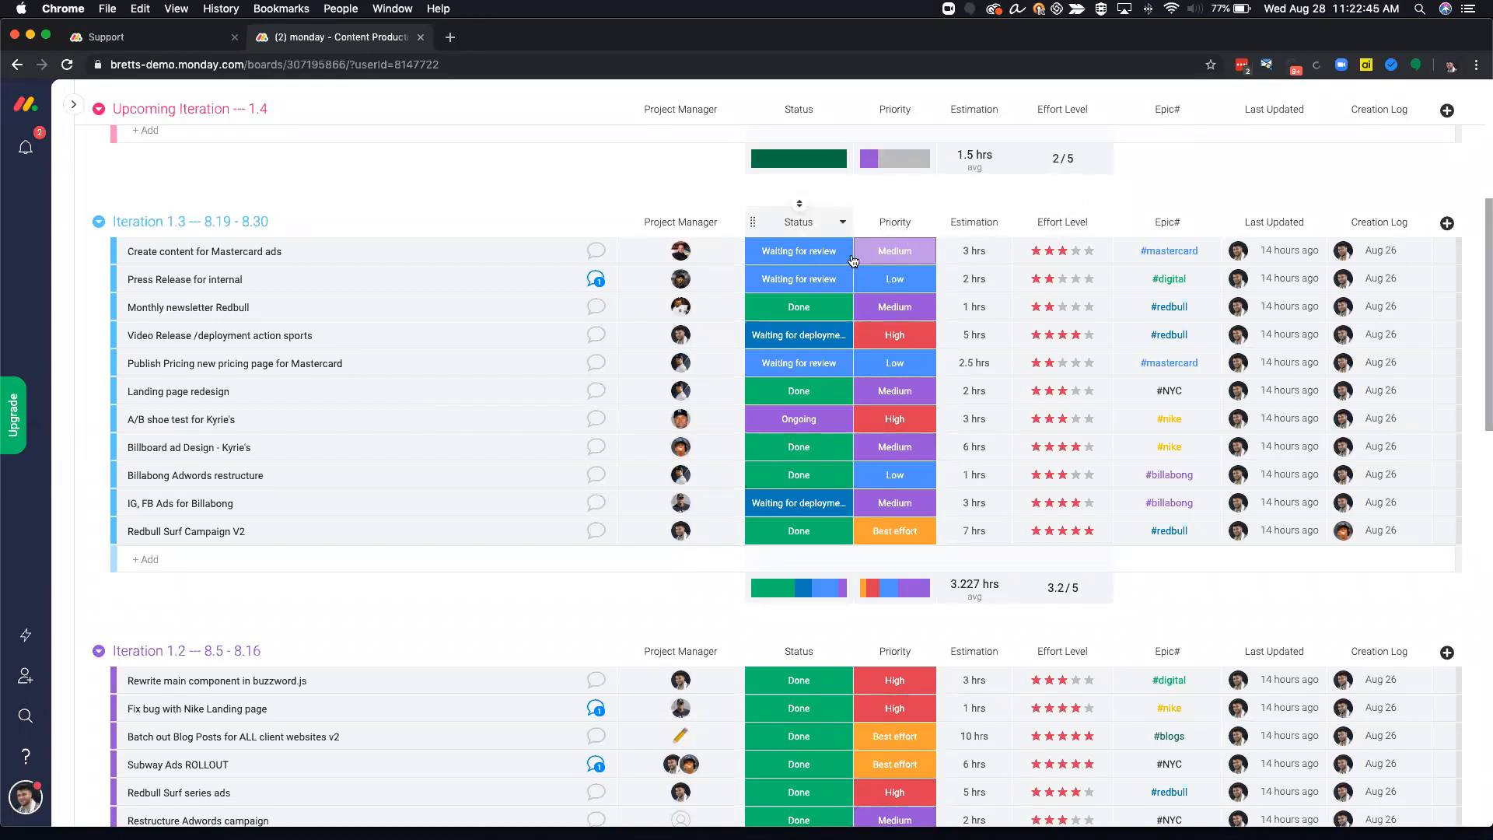
click(844, 225)
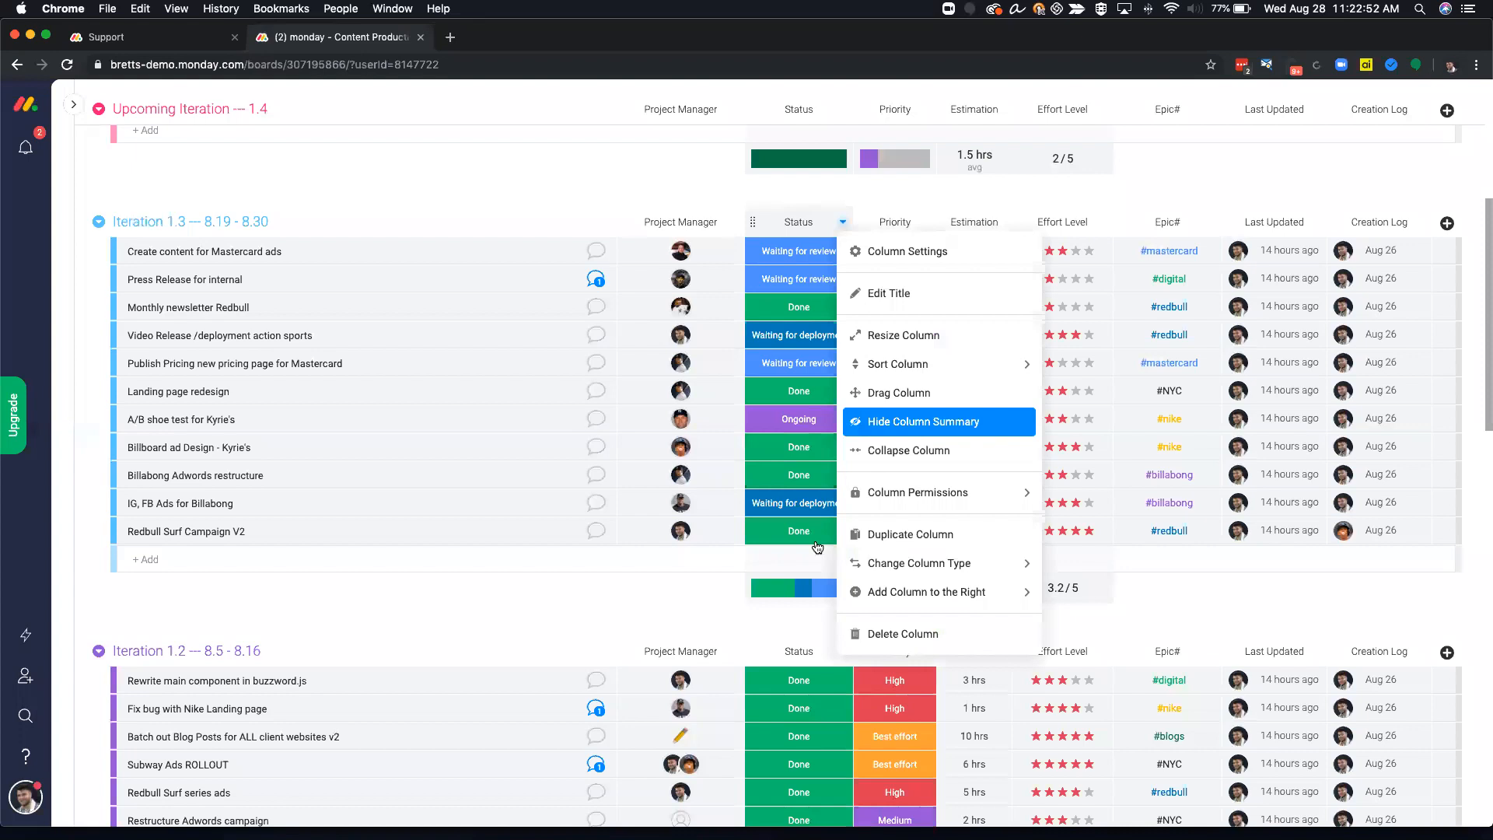
click(924, 423)
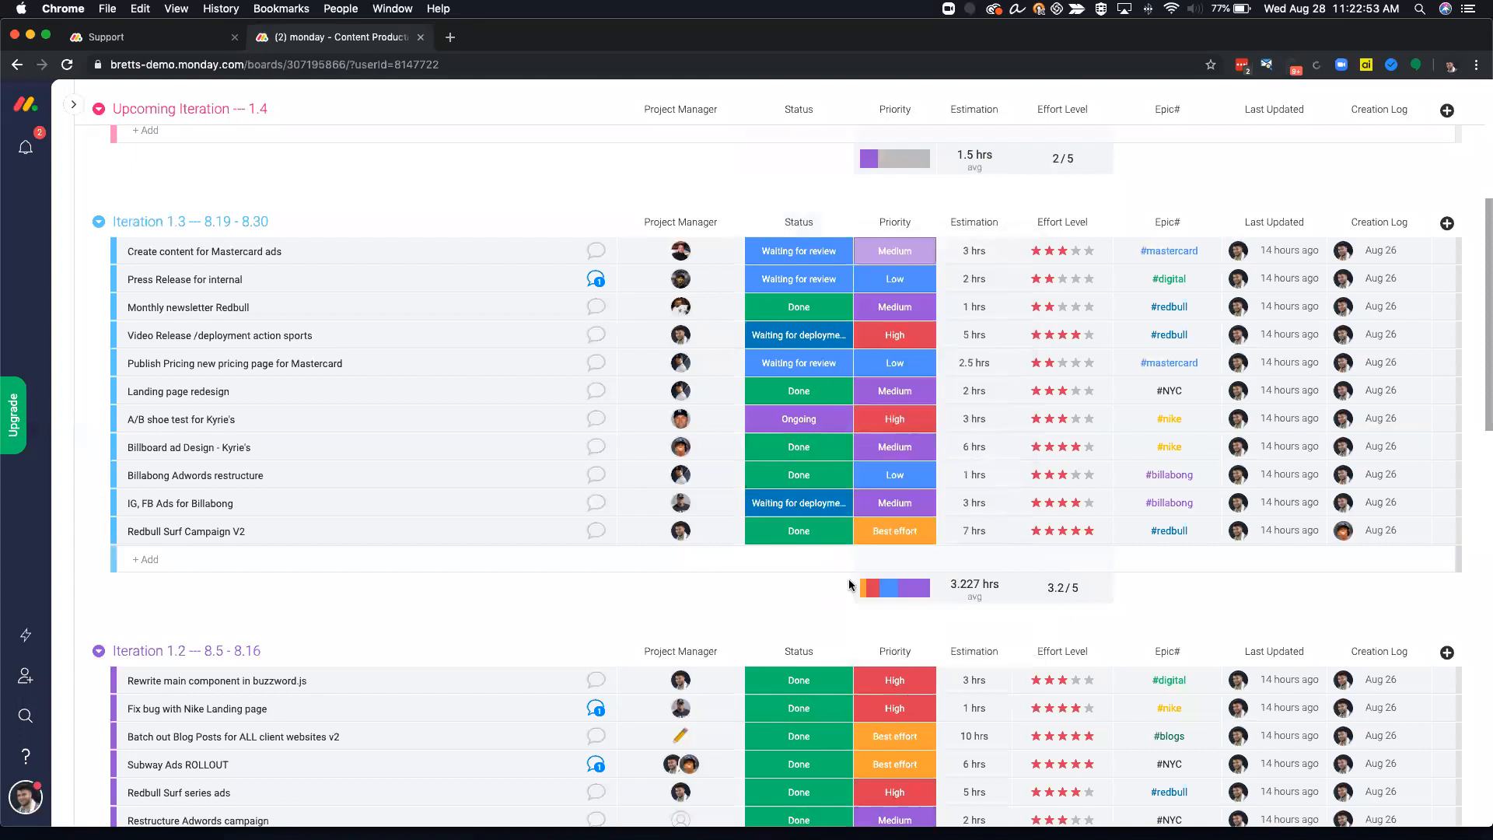
click(844, 223)
click(875, 426)
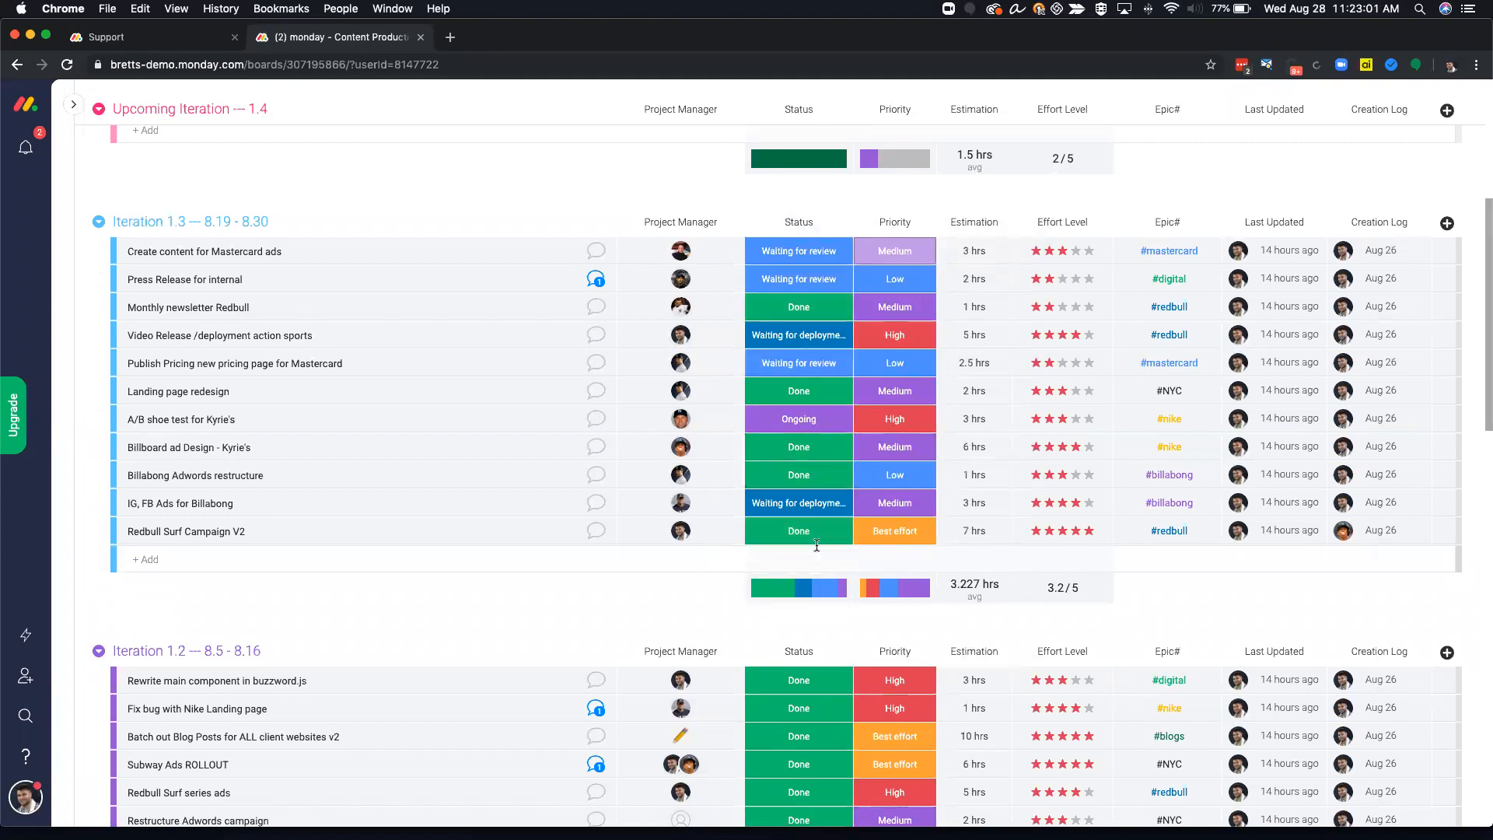
Open the Production Retrospective board from the Agile Webinar folder and collapse the list of boards
scroll(813, 529, down, 3)
scroll(817, 544, down, 4)
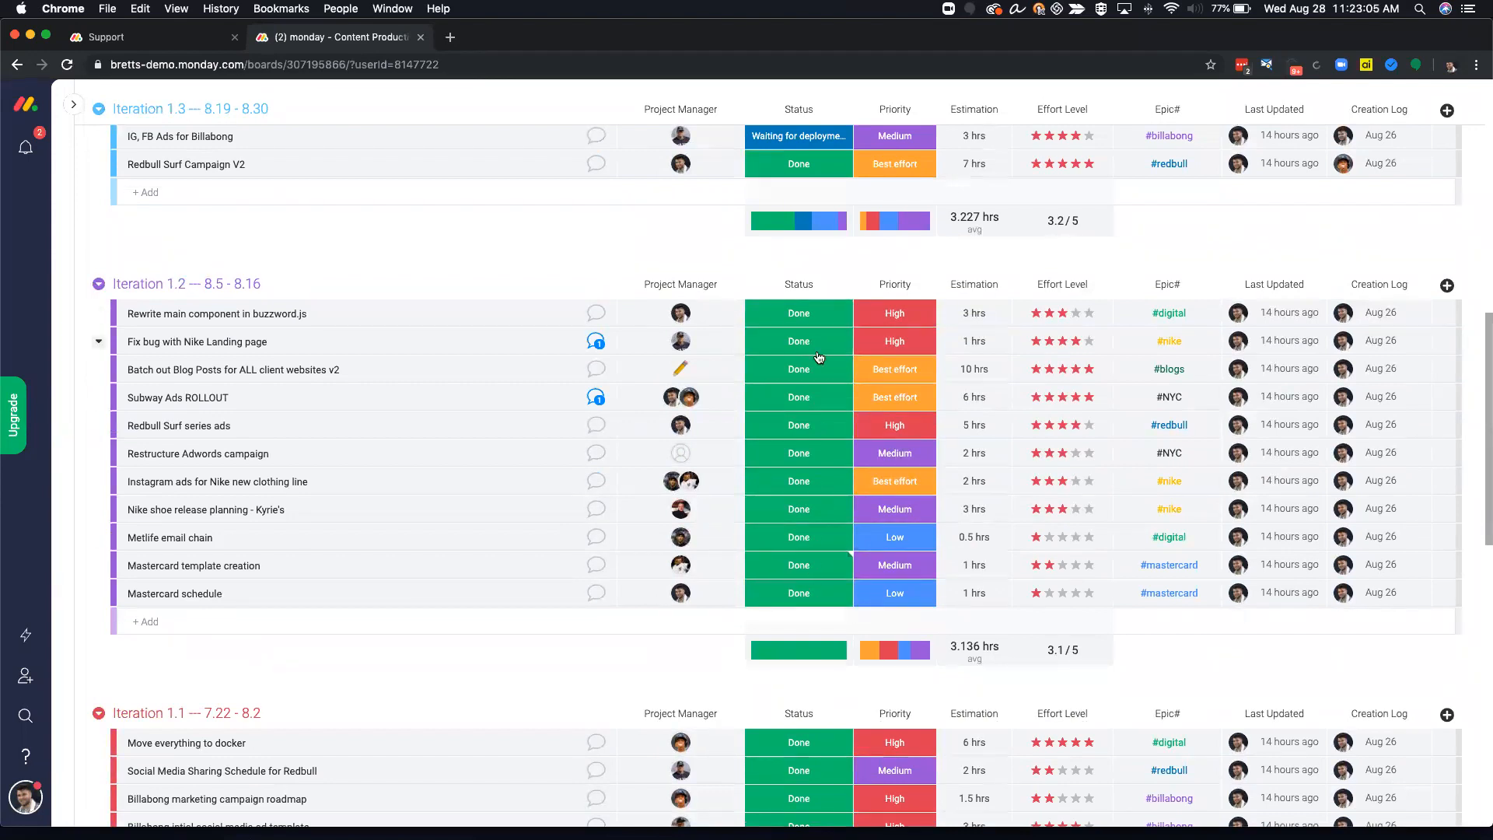
mouse_move(865, 651)
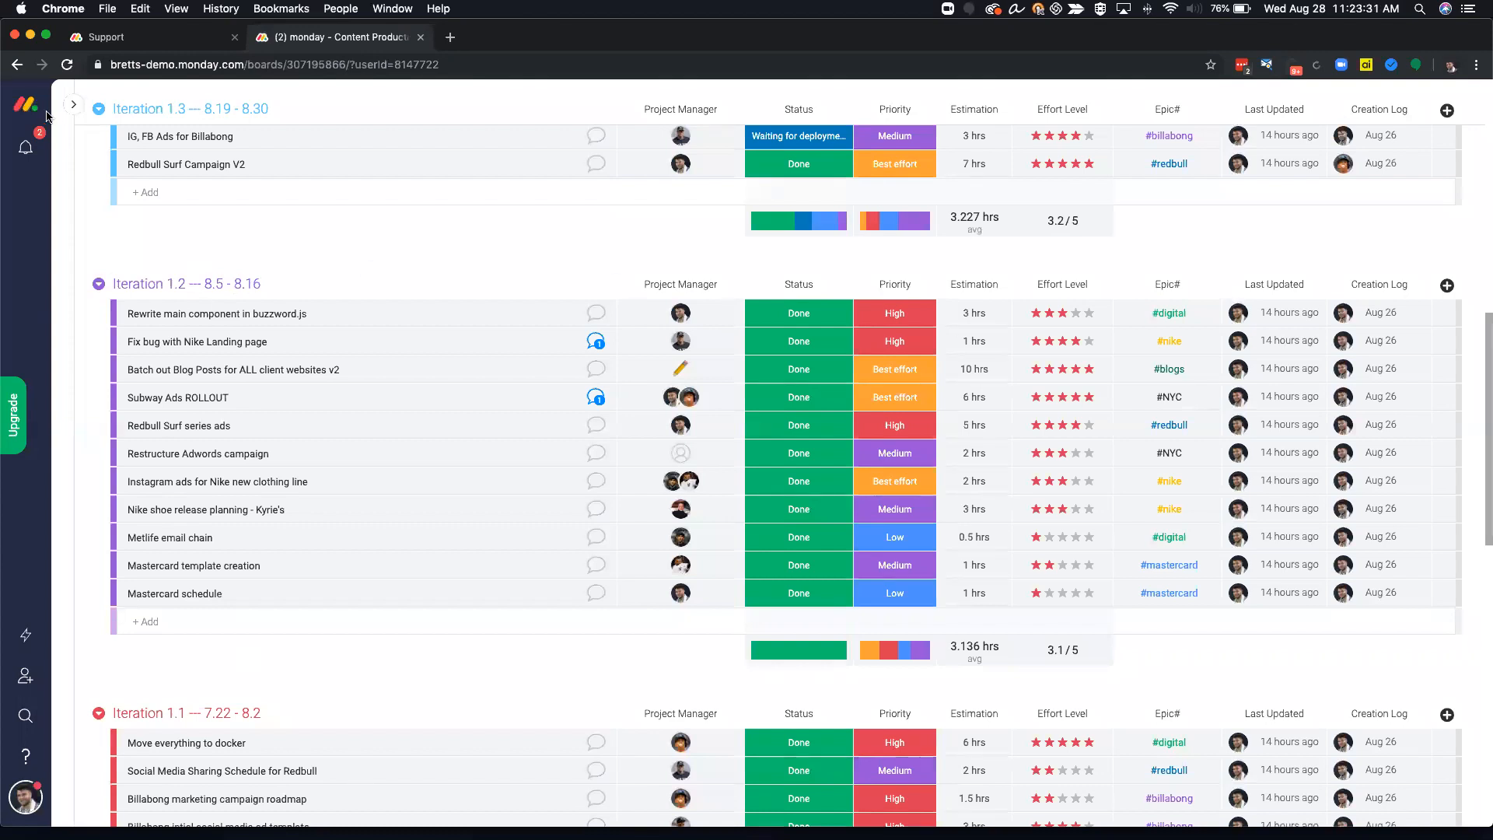
click(74, 111)
click(148, 540)
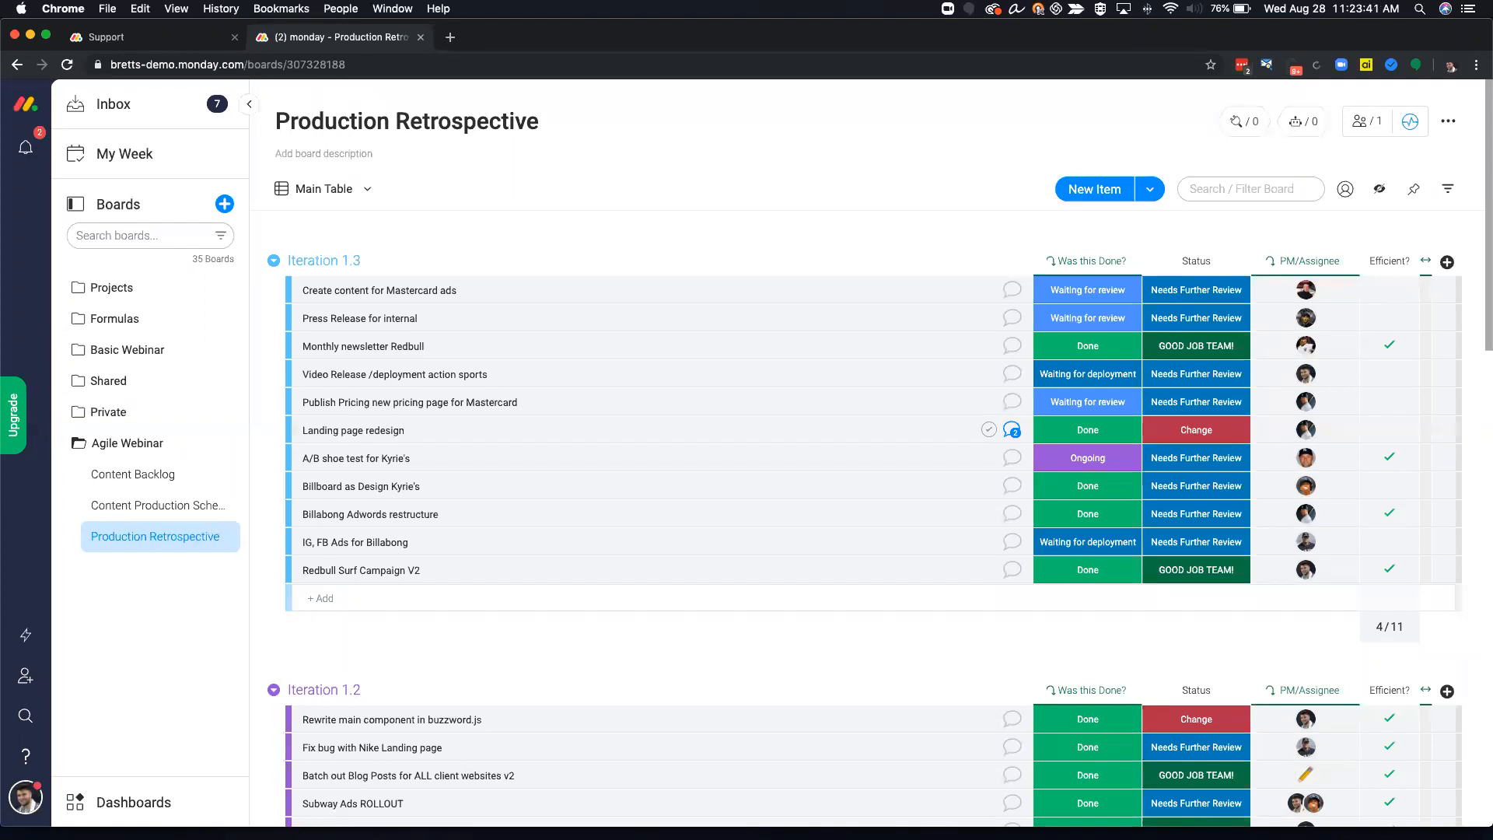
click(249, 103)
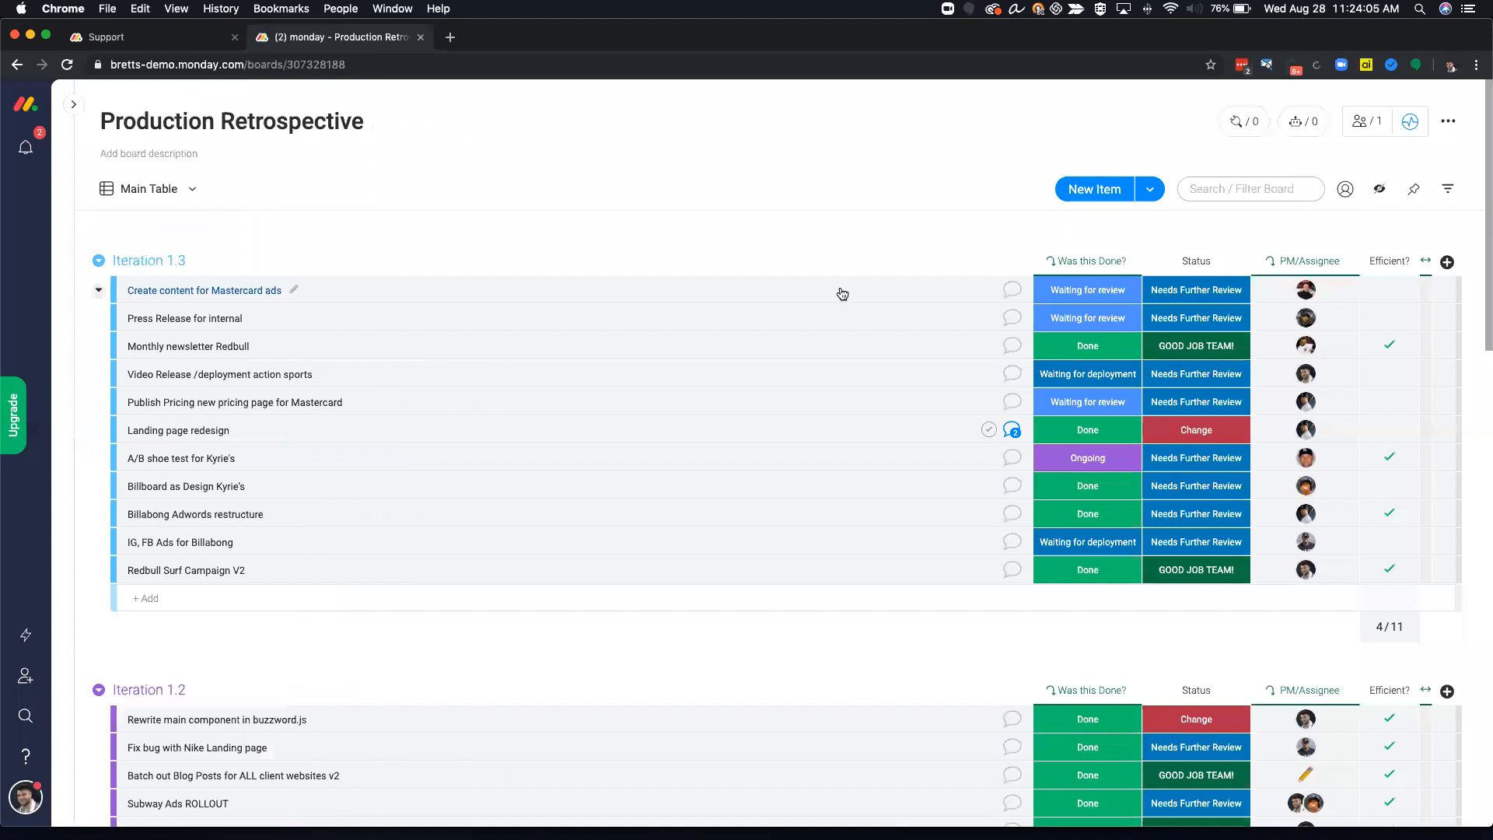
Review the retrospective's completion, status, assignee and efficiency columns from Iteration 1.3 down to Iteration 1.0
scroll(855, 292, down, 1)
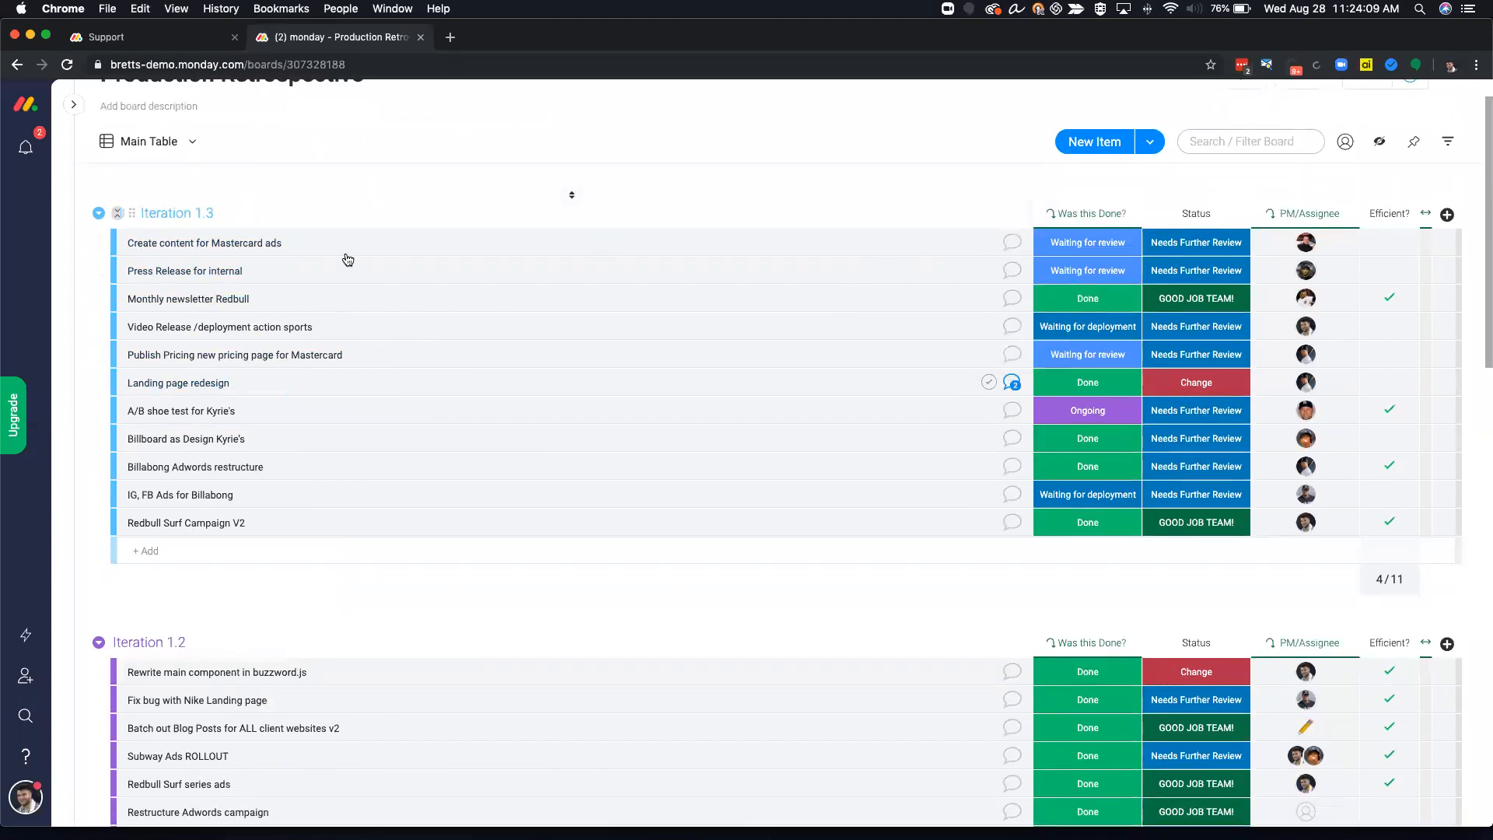
scroll(272, 273, down, 15)
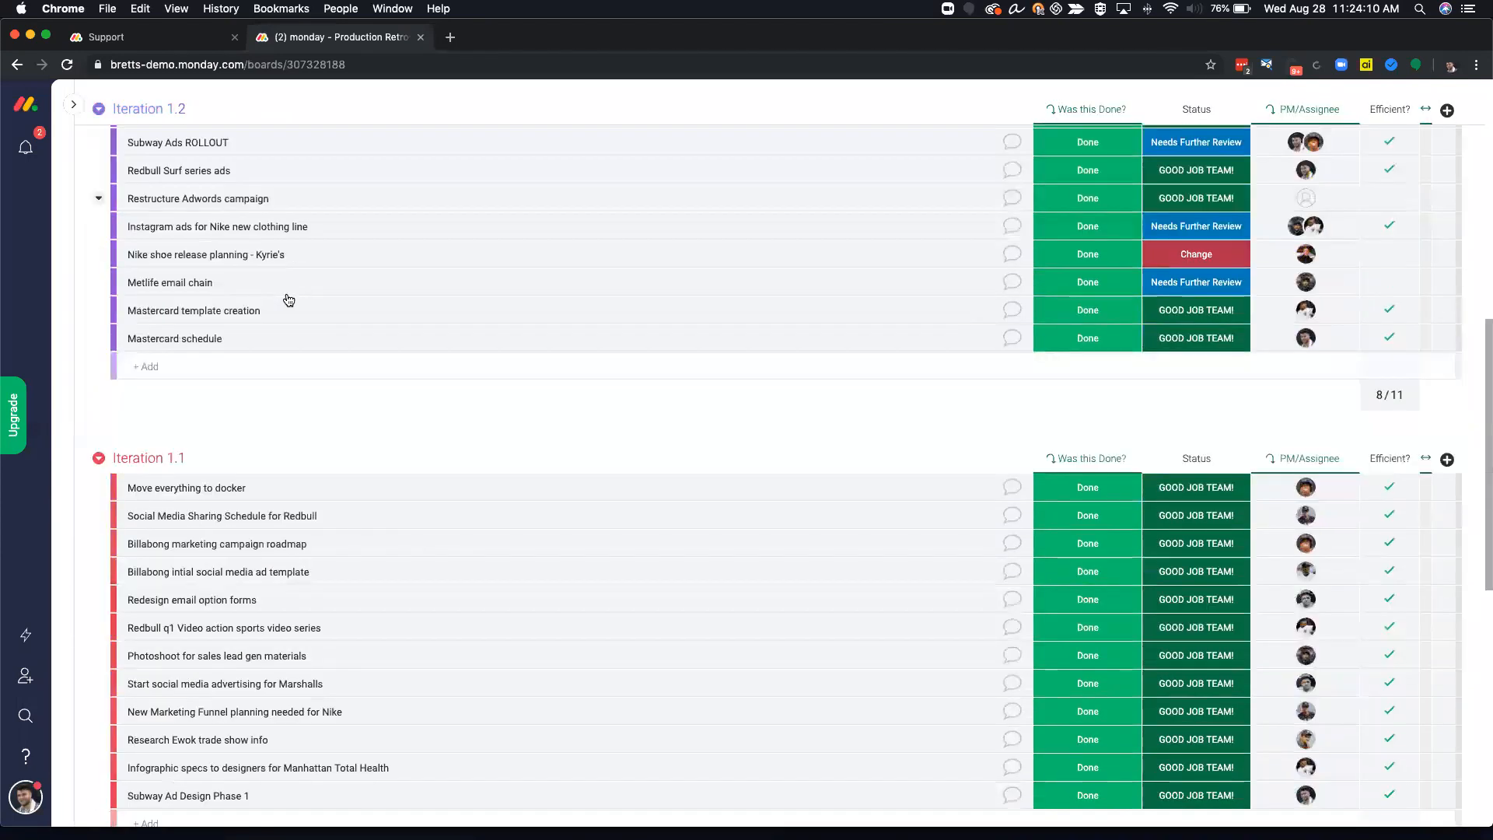
scroll(288, 300, down, 5)
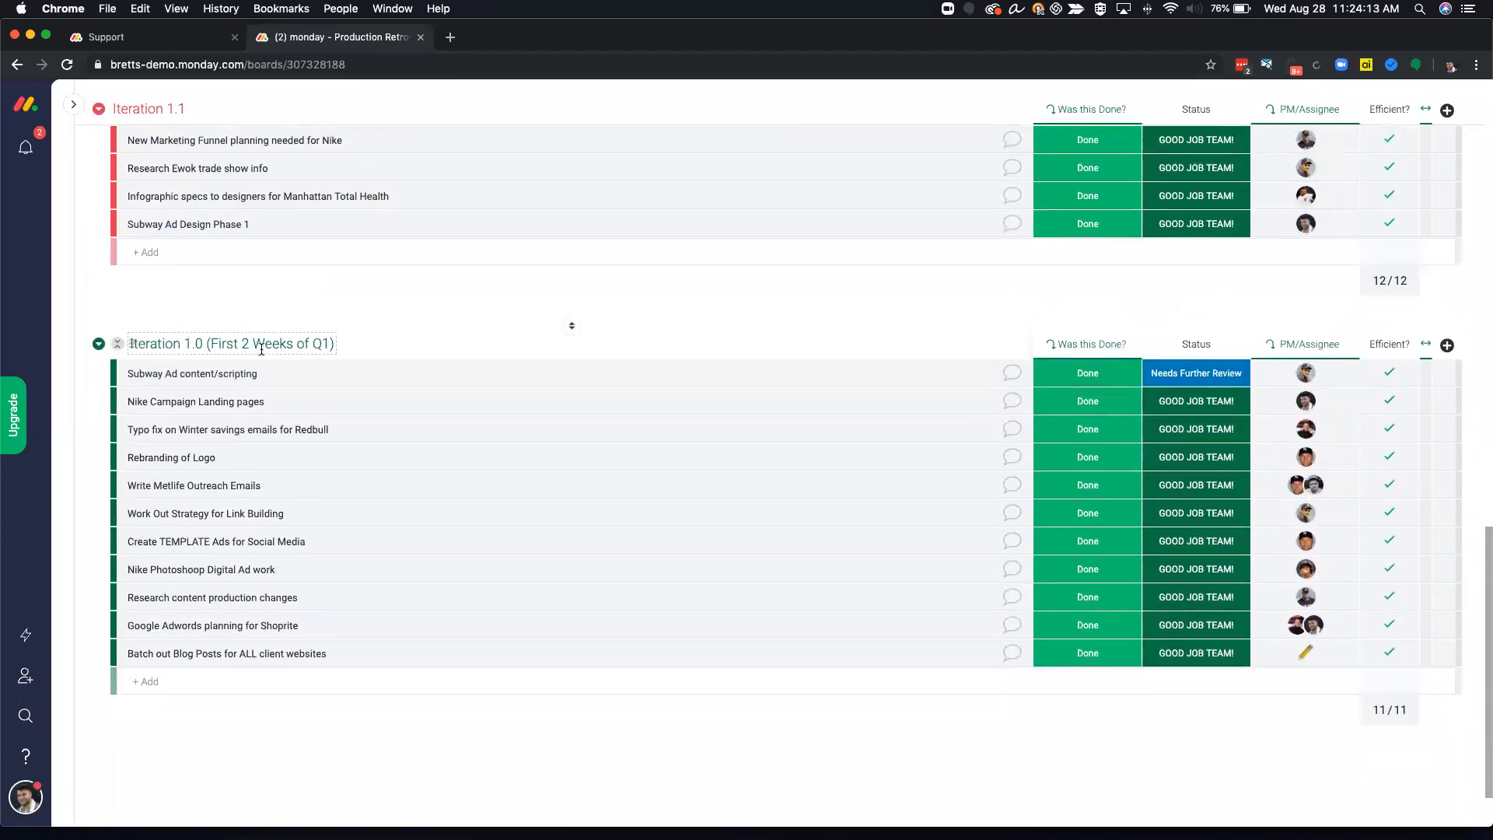
scroll(335, 353, up, 20)
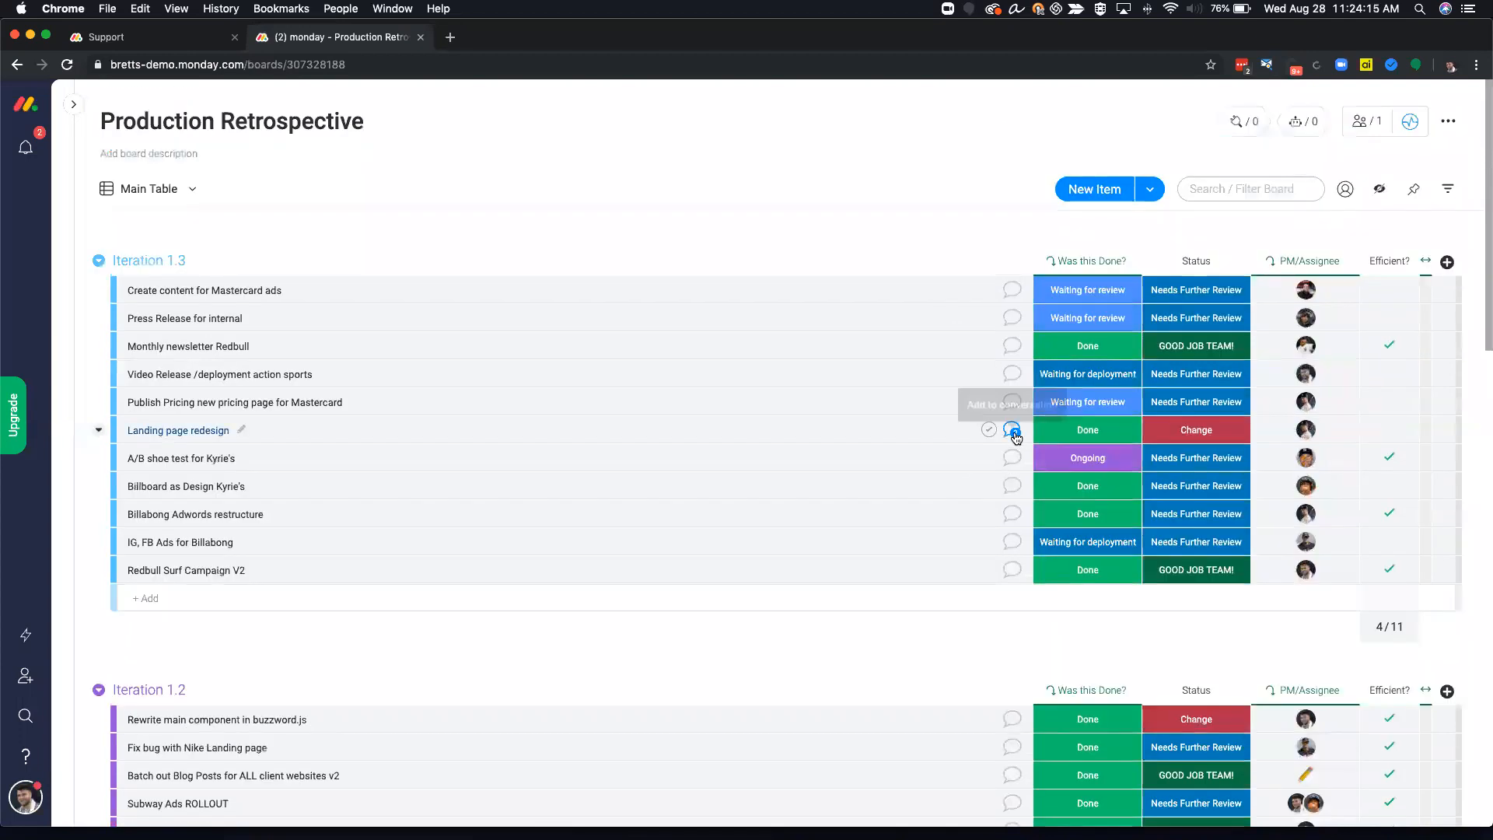
Open the updates of the Landing page redesign item in Iteration 1.3 and read through the "What we did" checklist
click(1012, 431)
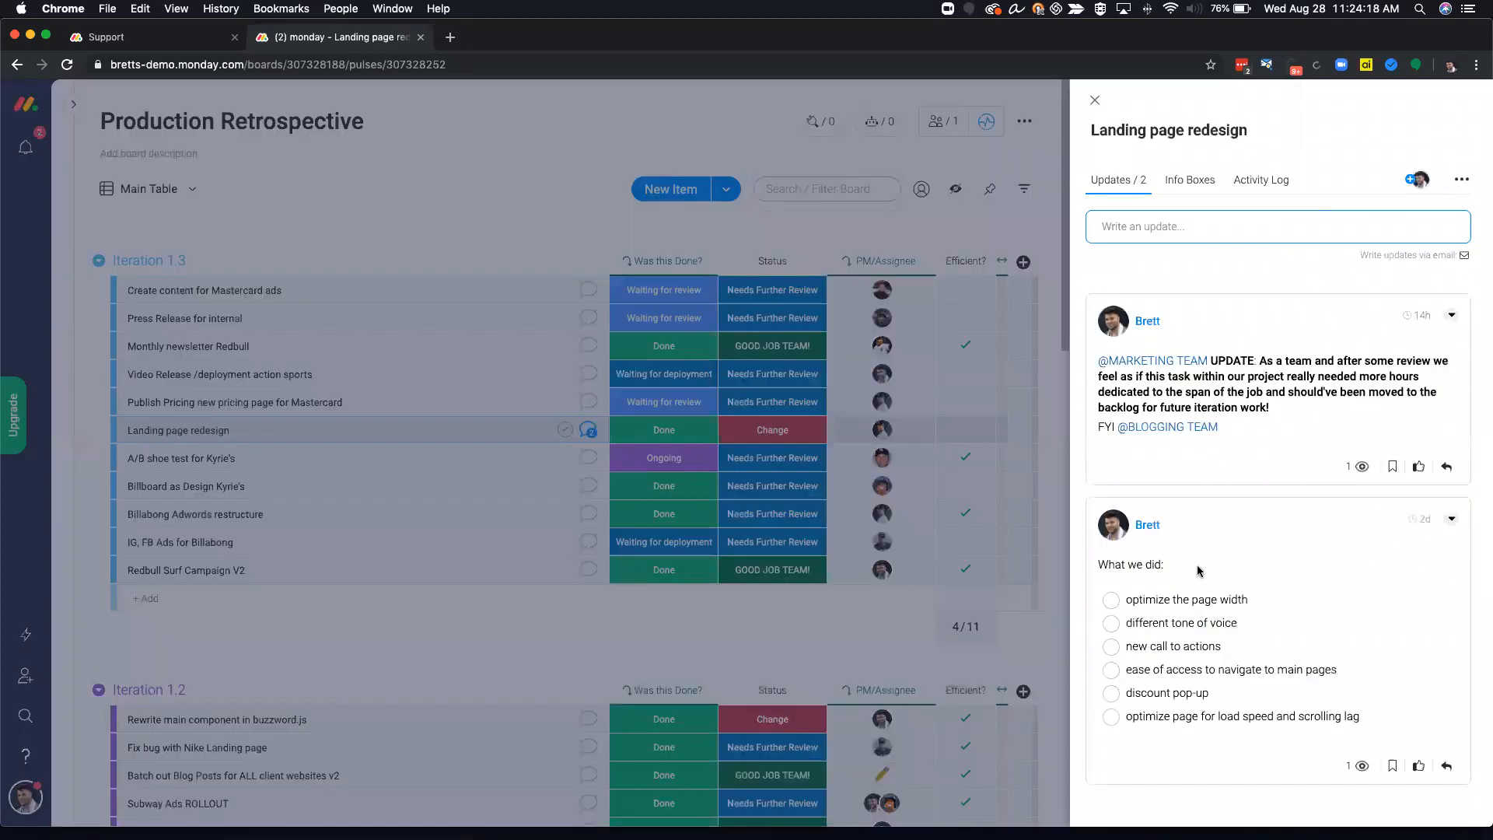
mouse_move(1110, 565)
mouse_down()
mouse_move(1175, 569)
mouse_move(1098, 568)
mouse_up()
click(1176, 570)
click(1257, 570)
click(1158, 226)
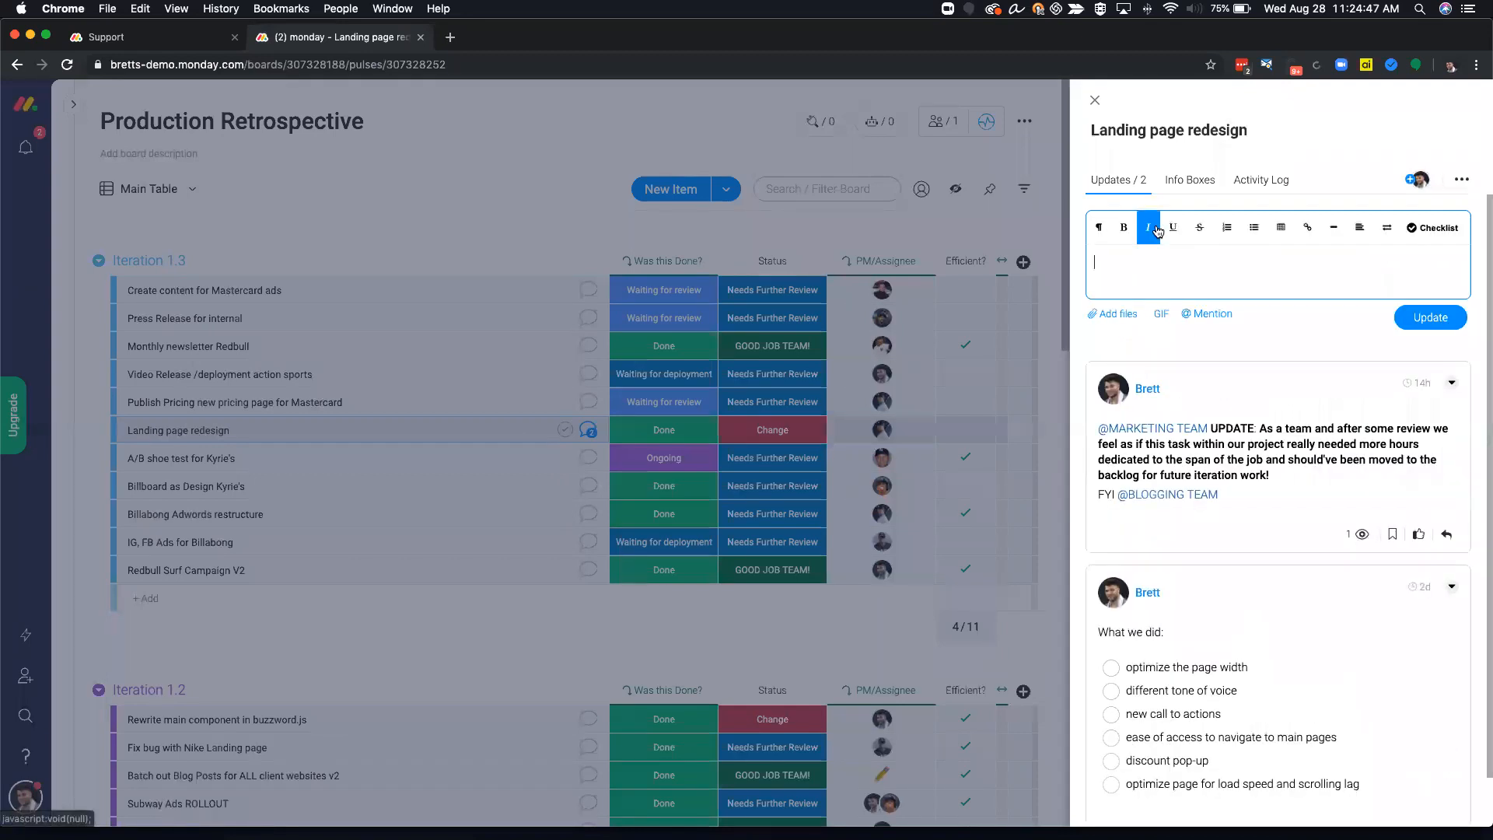
text(@marke)
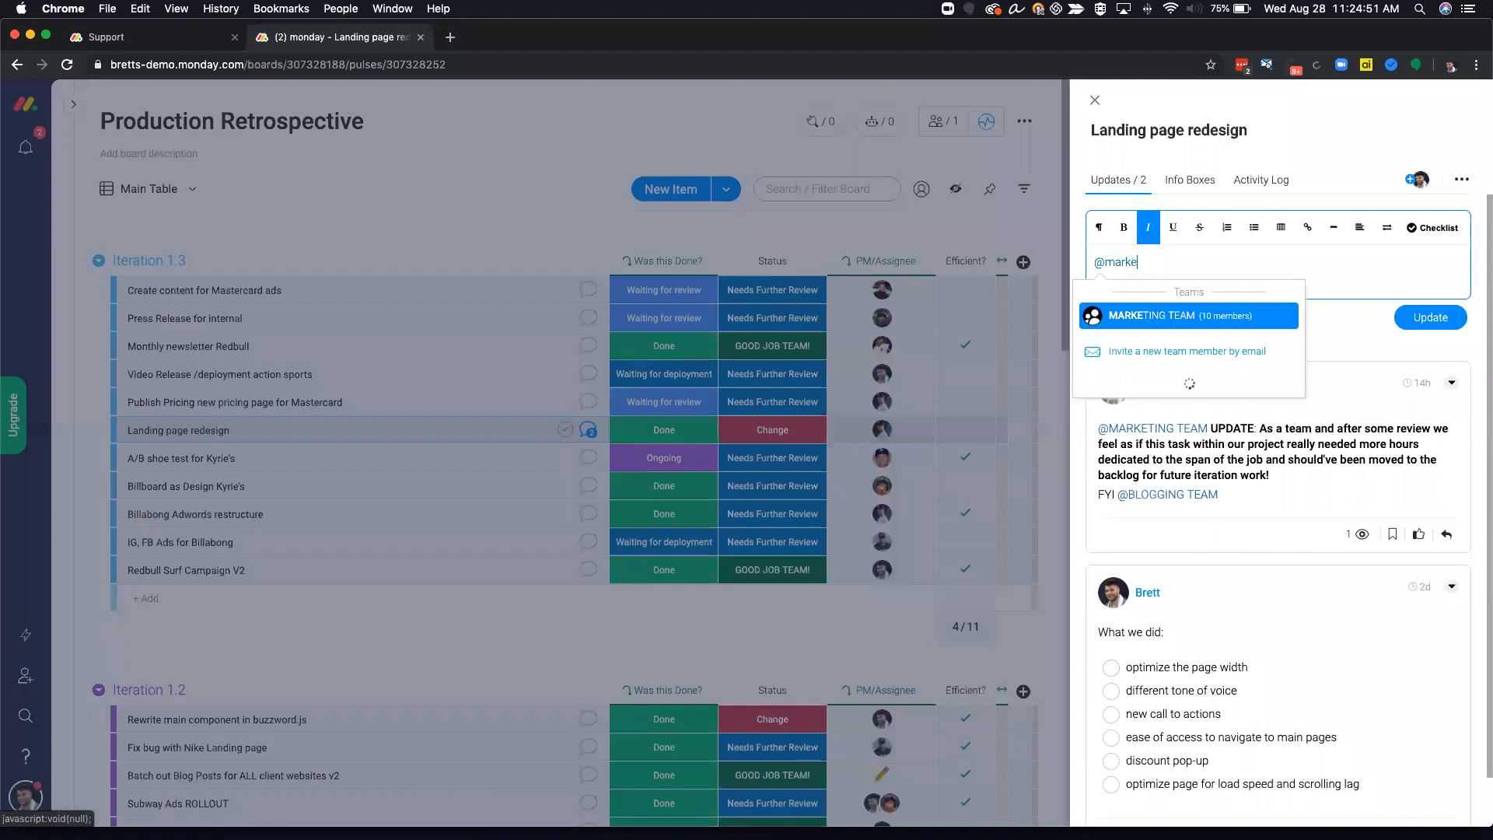
key(Return)
click(1430, 317)
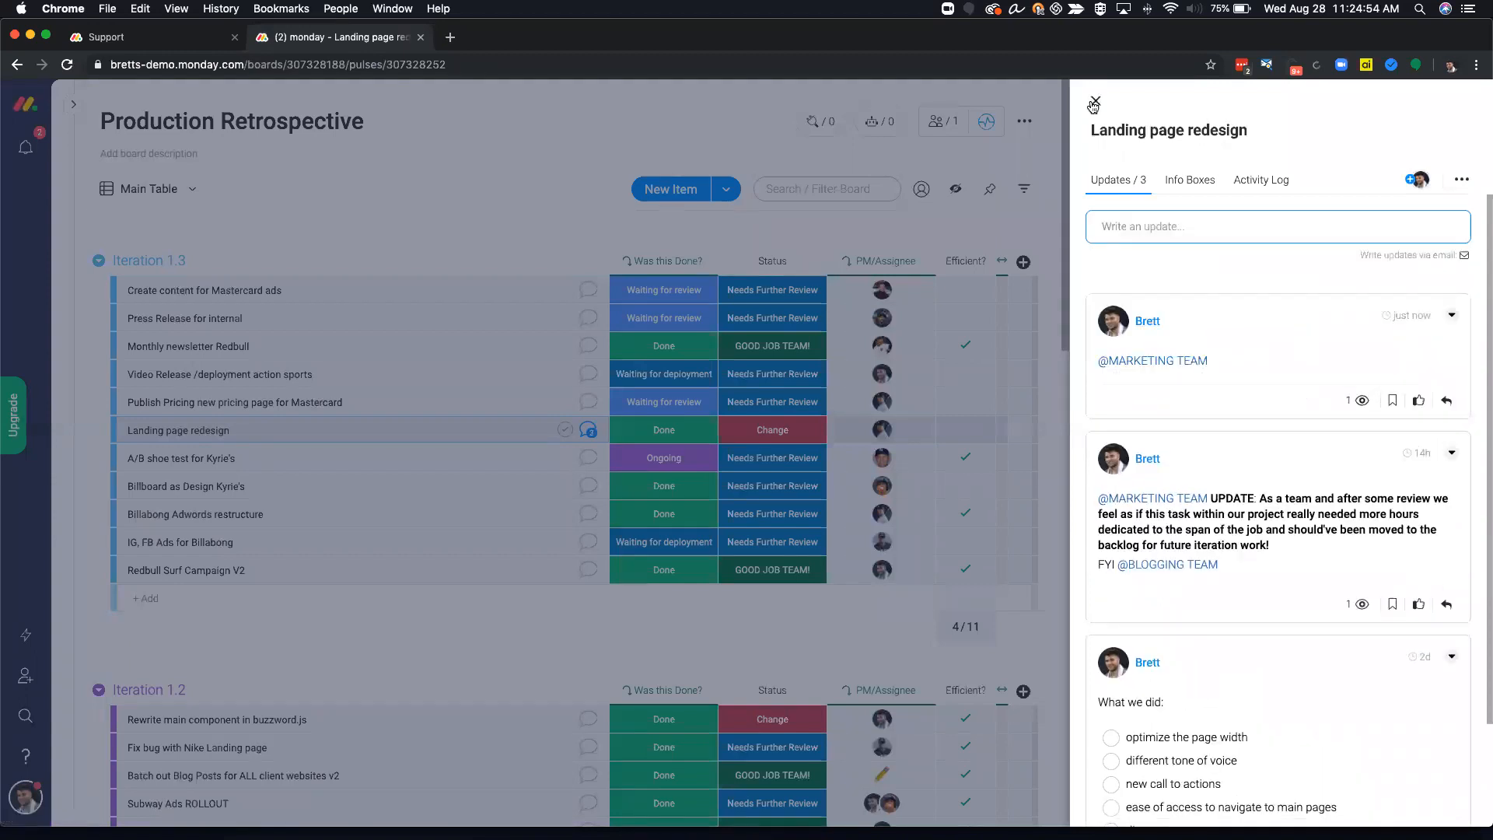
click(957, 273)
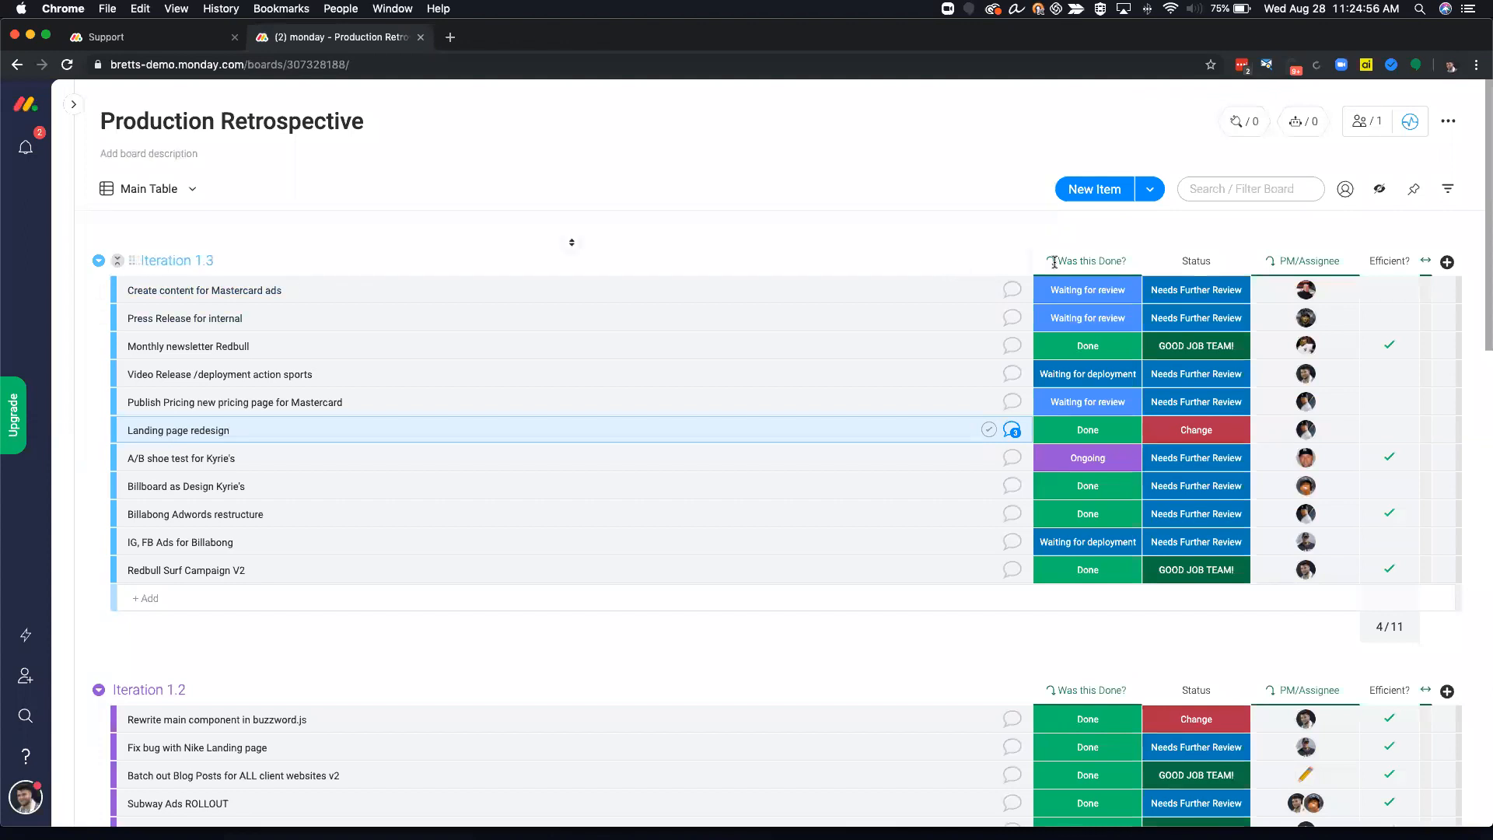
Expand the collapsed Link to Content Production Schedule column and add a Mirror column connected through that link
click(1426, 261)
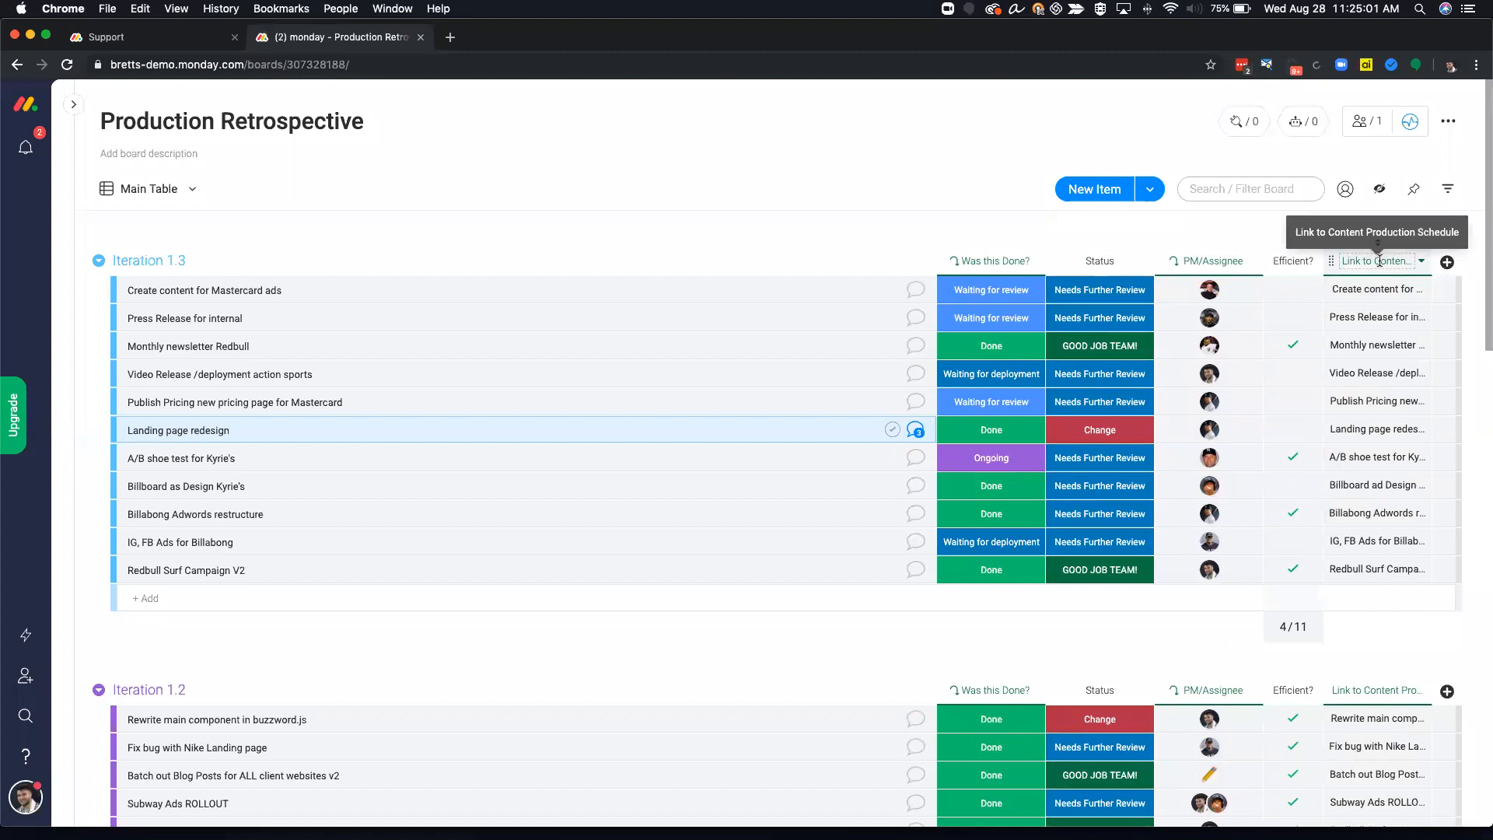
click(1446, 262)
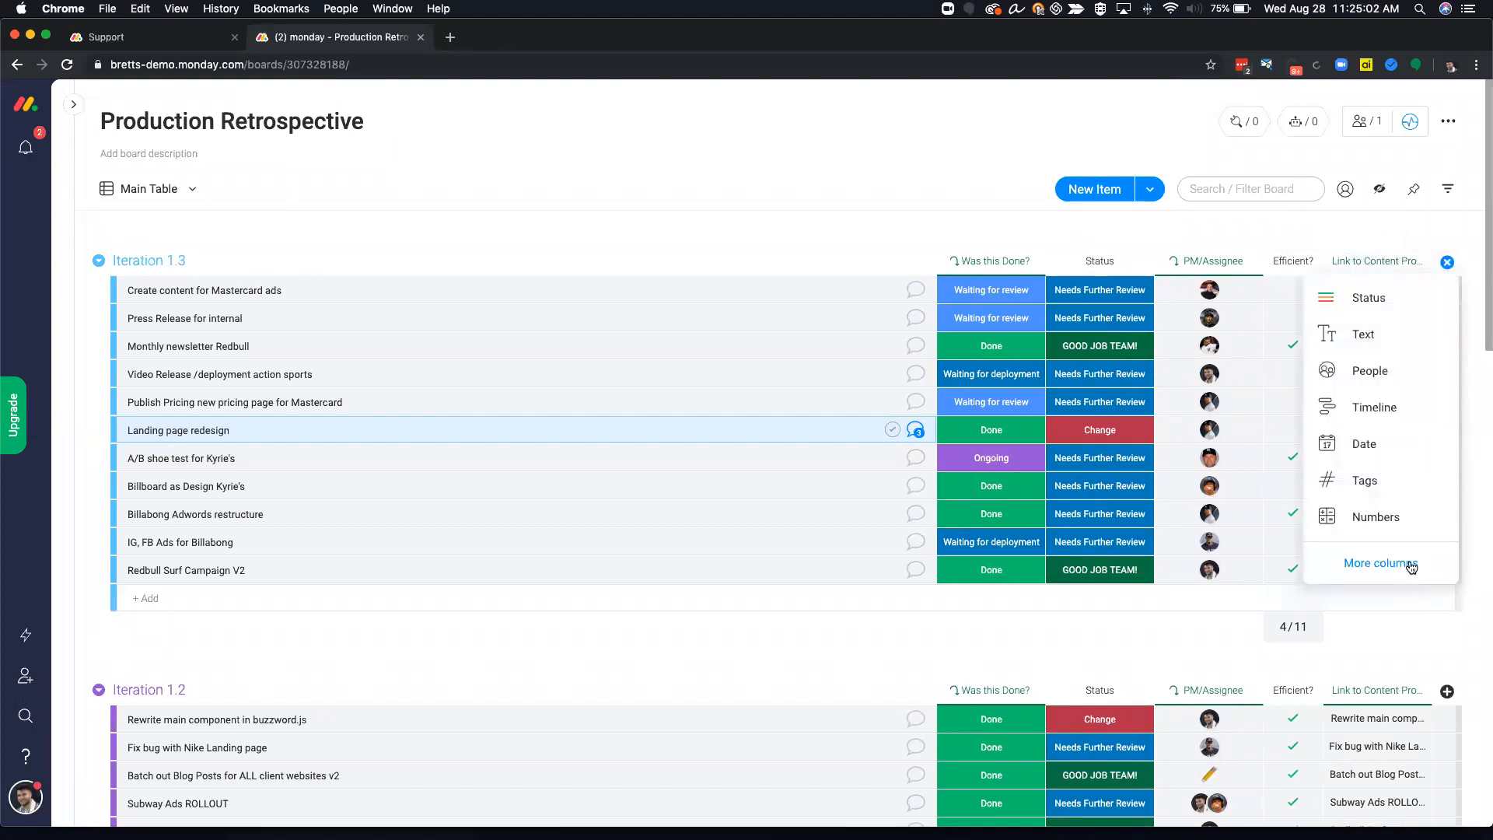
click(1392, 558)
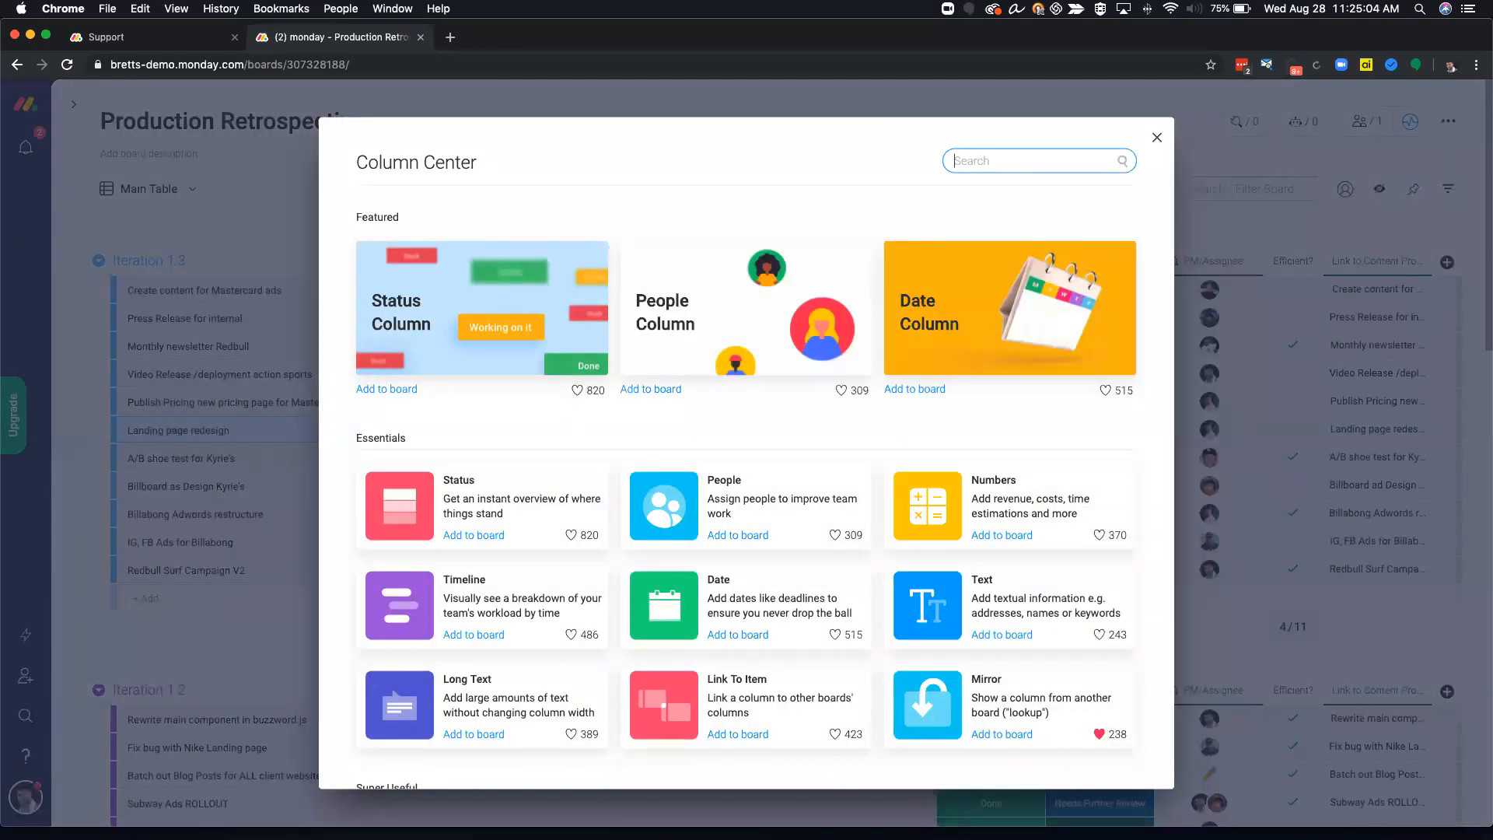
text(mirr)
click(474, 314)
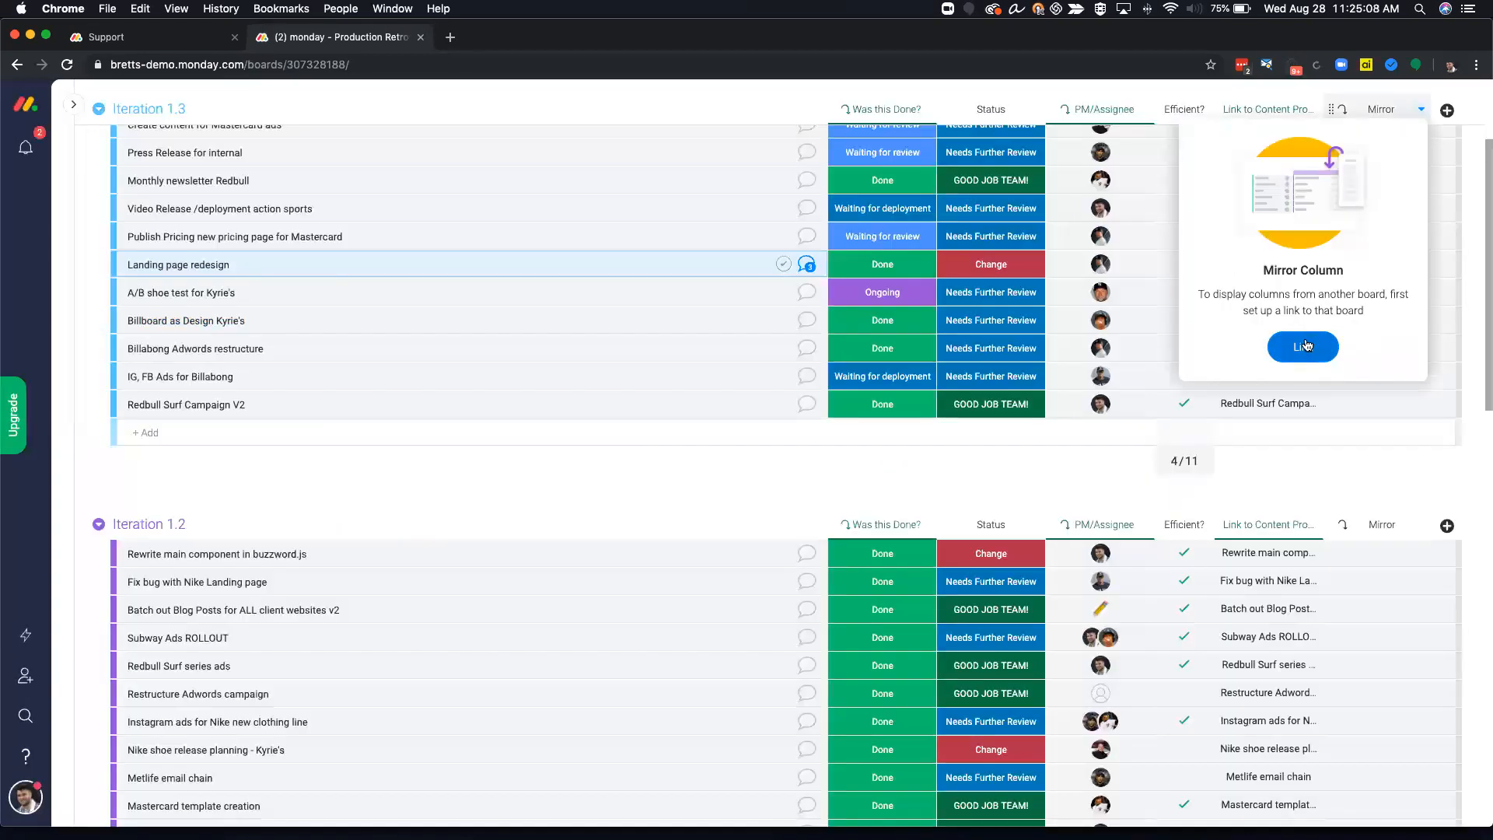
click(1303, 337)
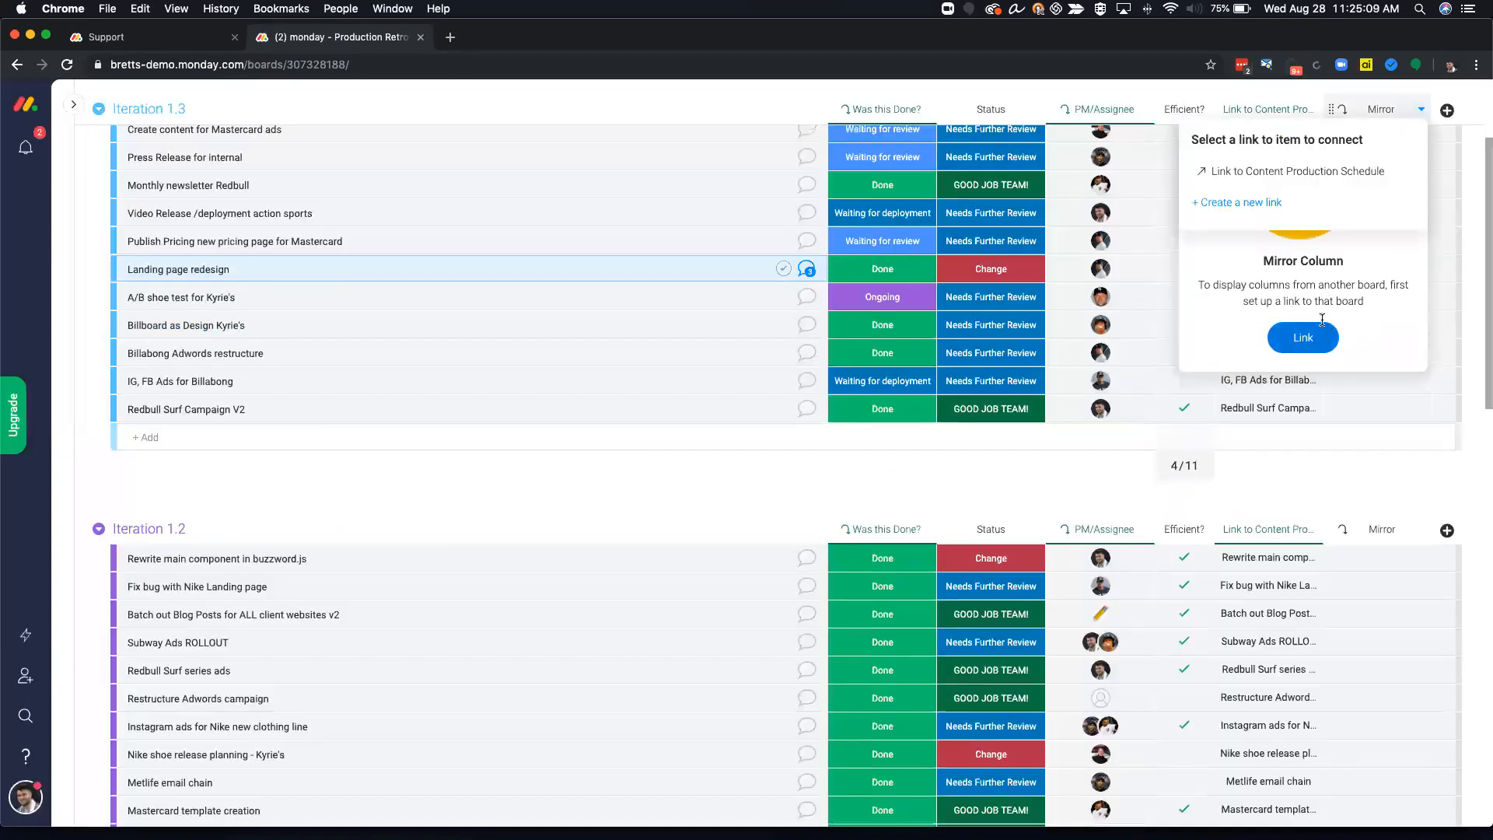
click(1303, 497)
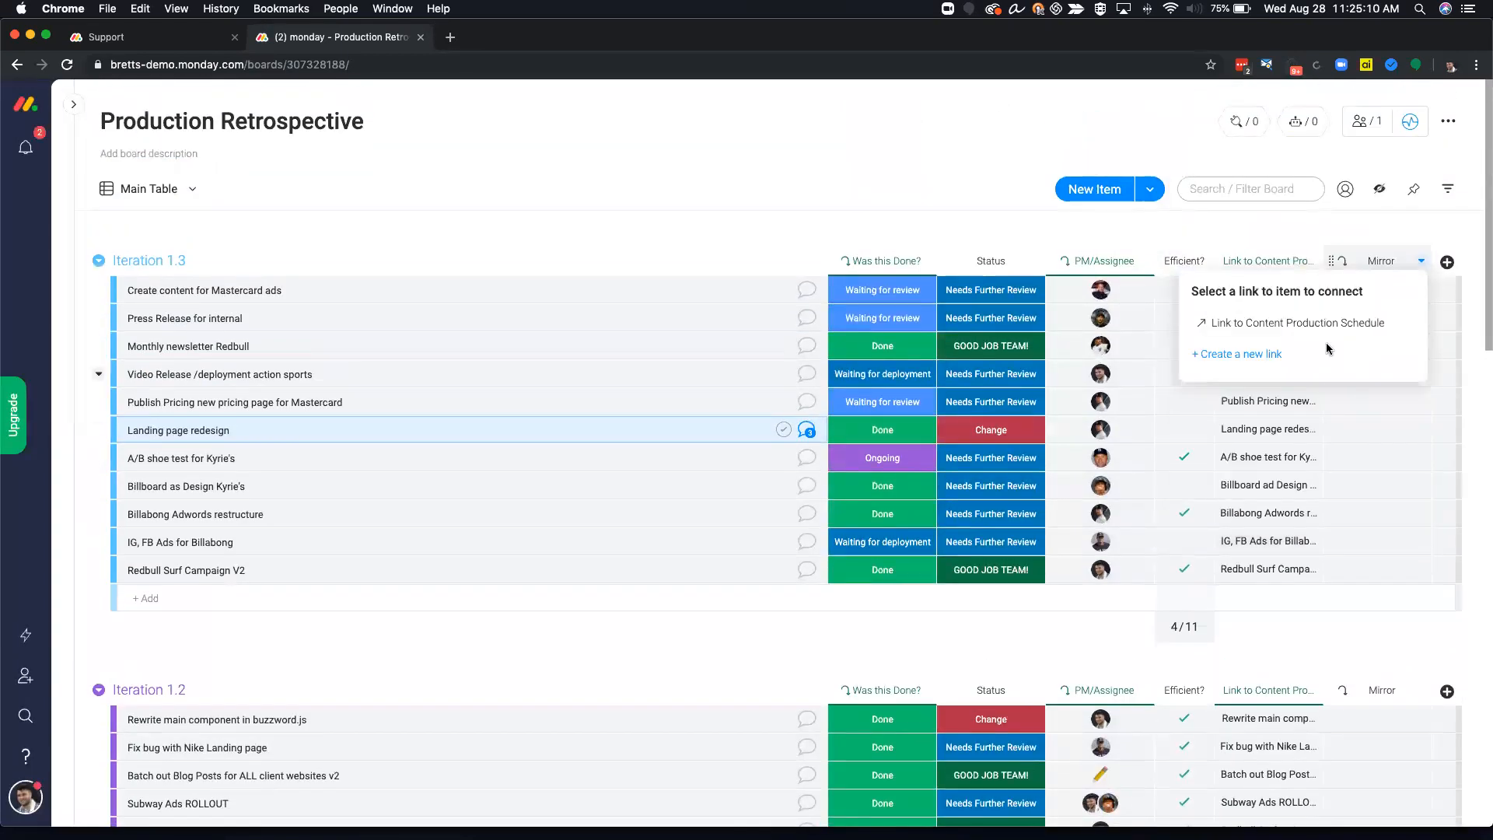
click(1281, 325)
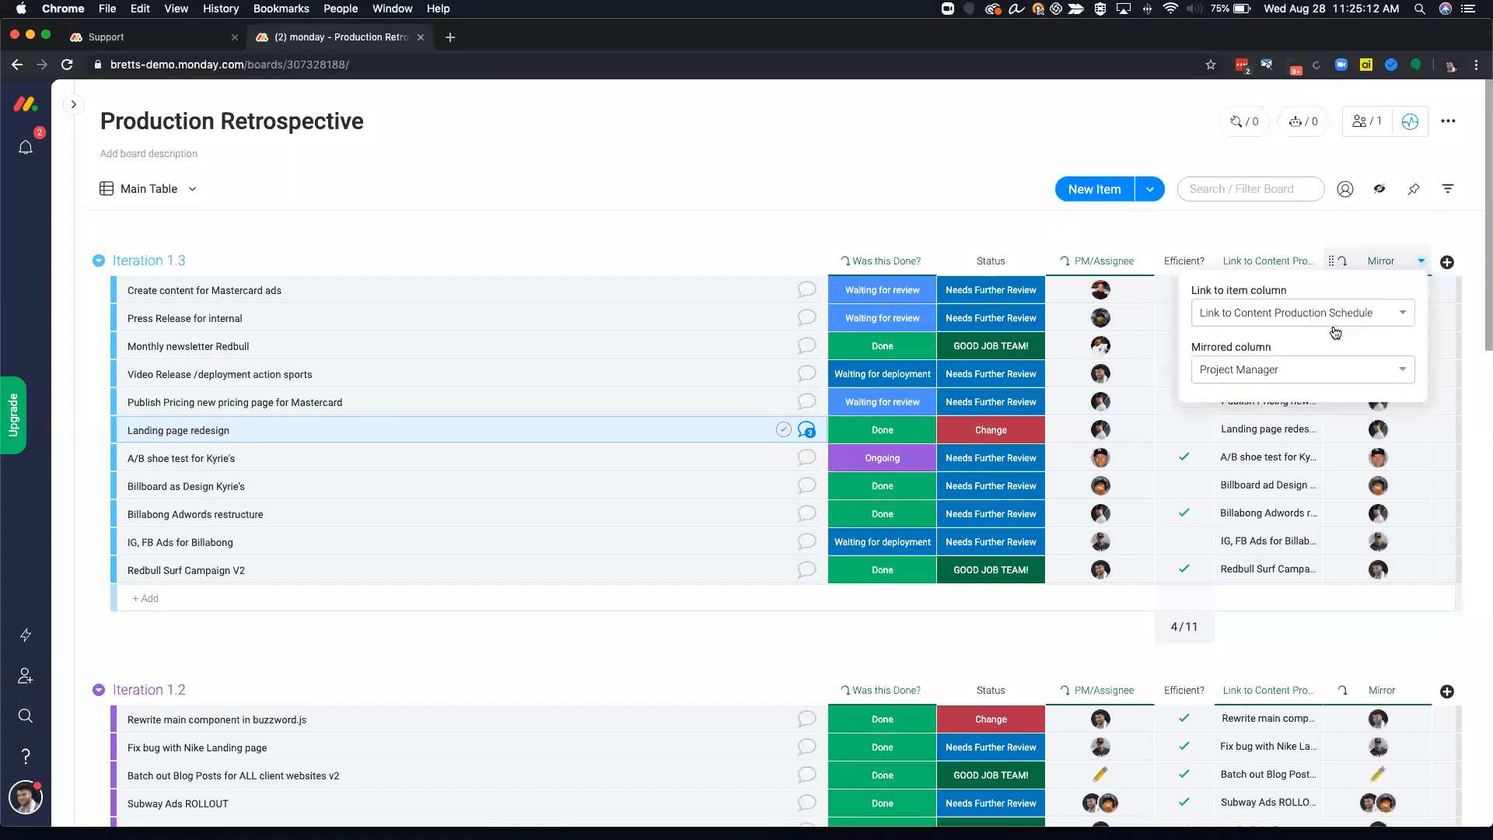
Set the new Mirror column to show Priority from the Content Production Schedule and close its settings
click(1404, 322)
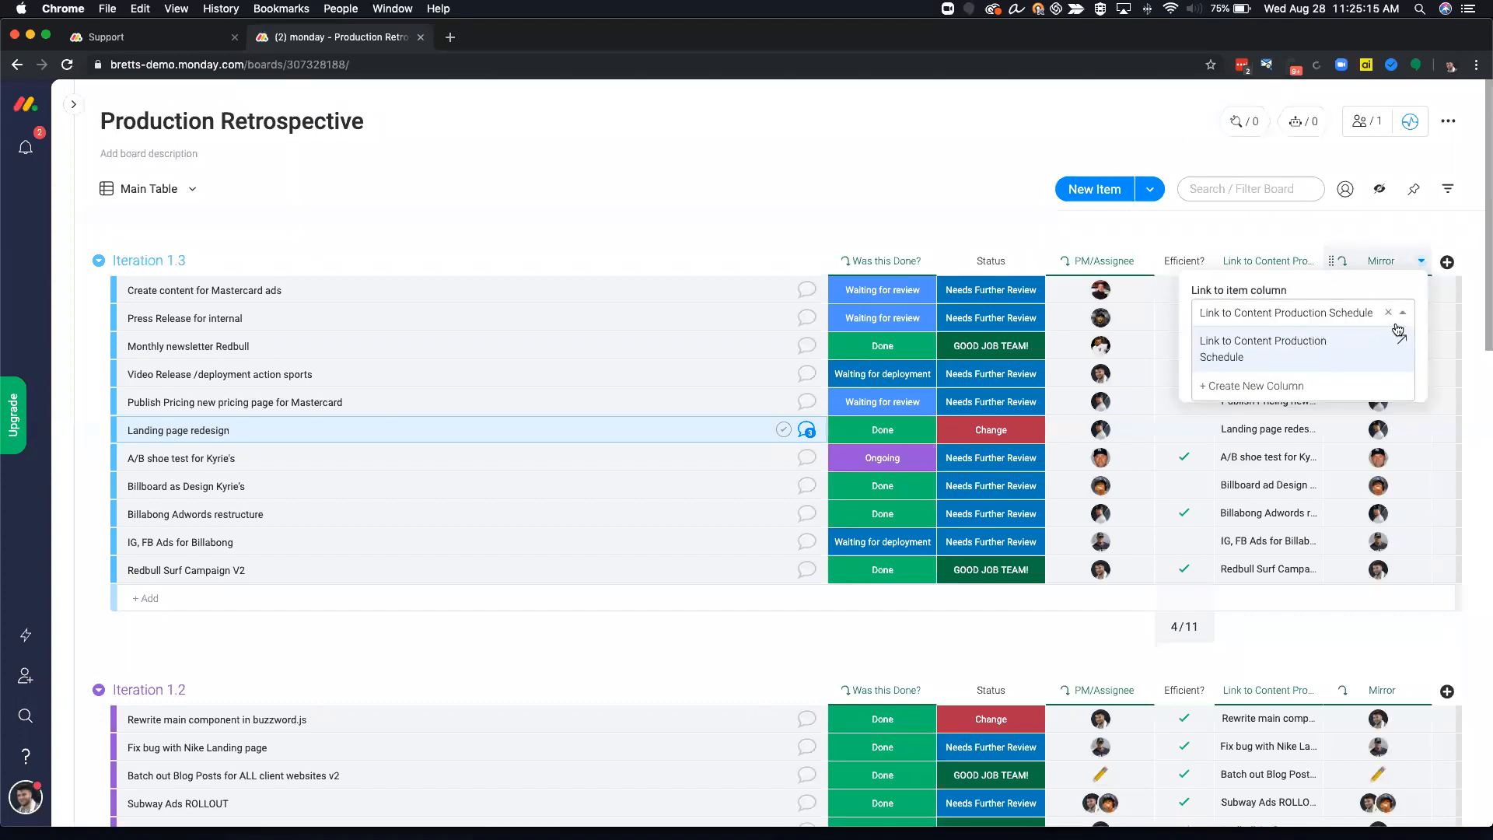
click(1420, 316)
click(1402, 368)
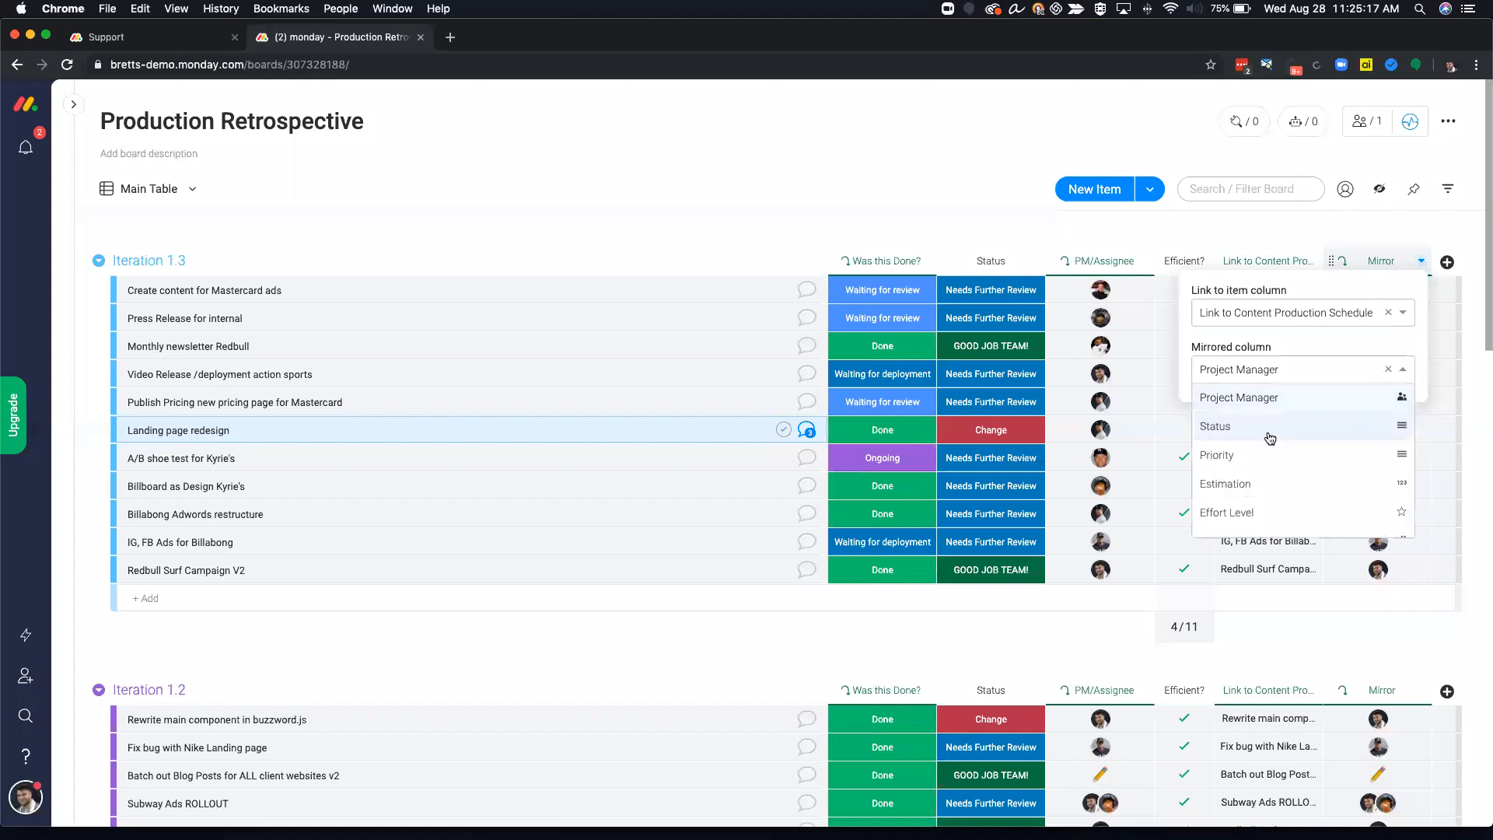
scroll(1237, 460, down, 1)
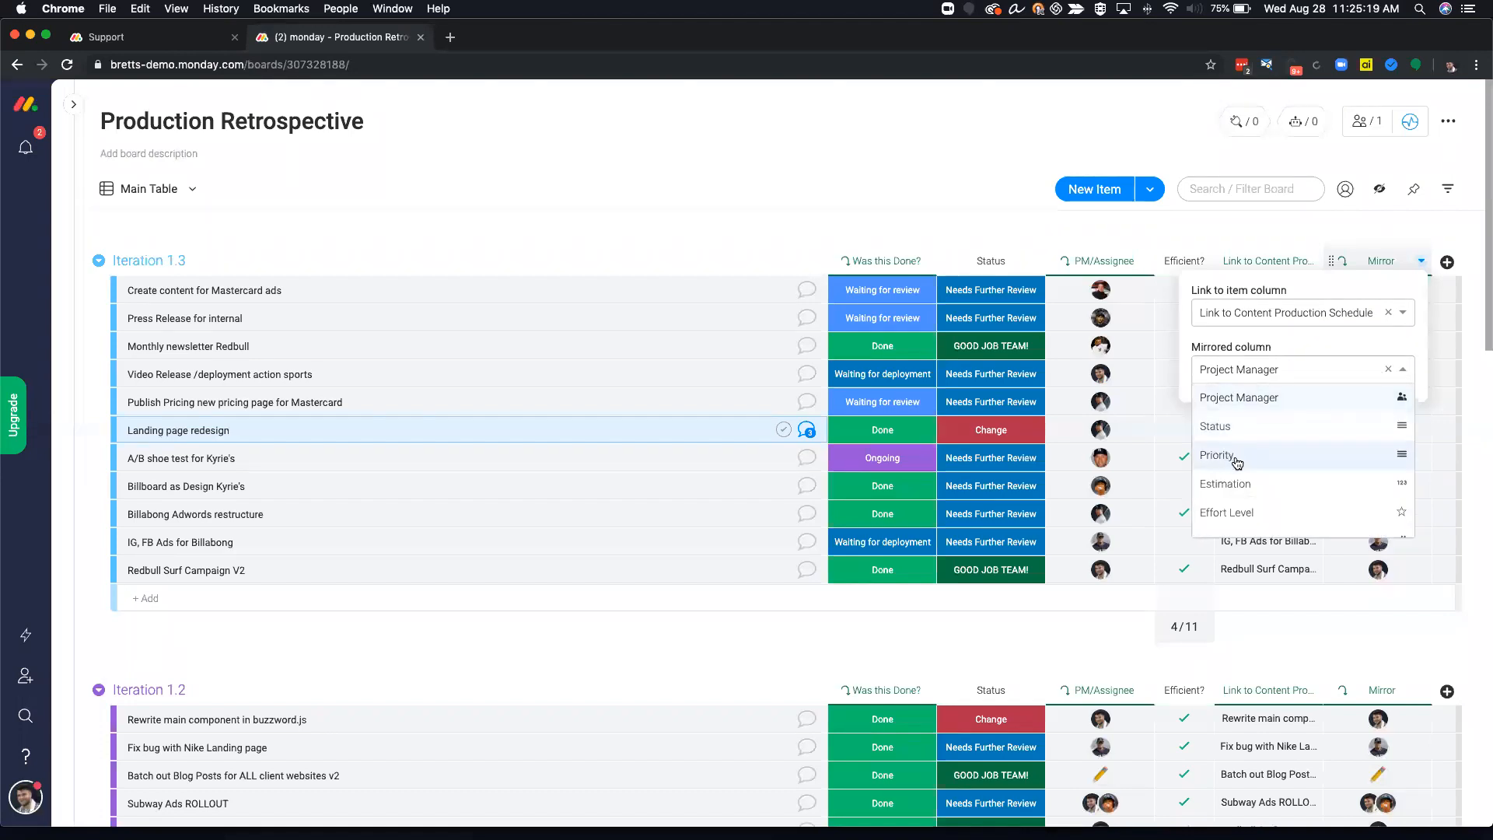
scroll(1236, 462, down, 1)
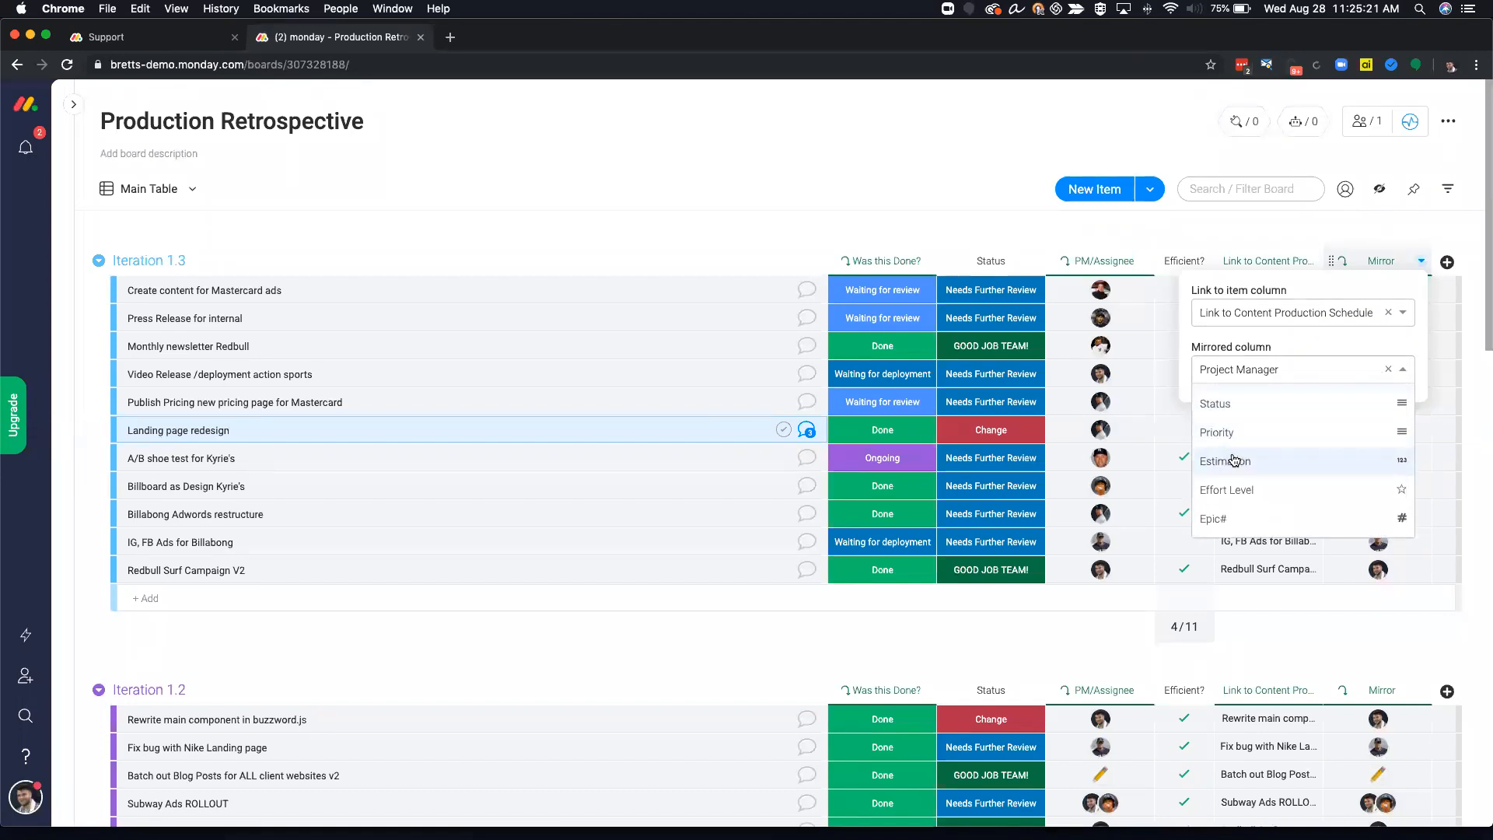
click(1231, 437)
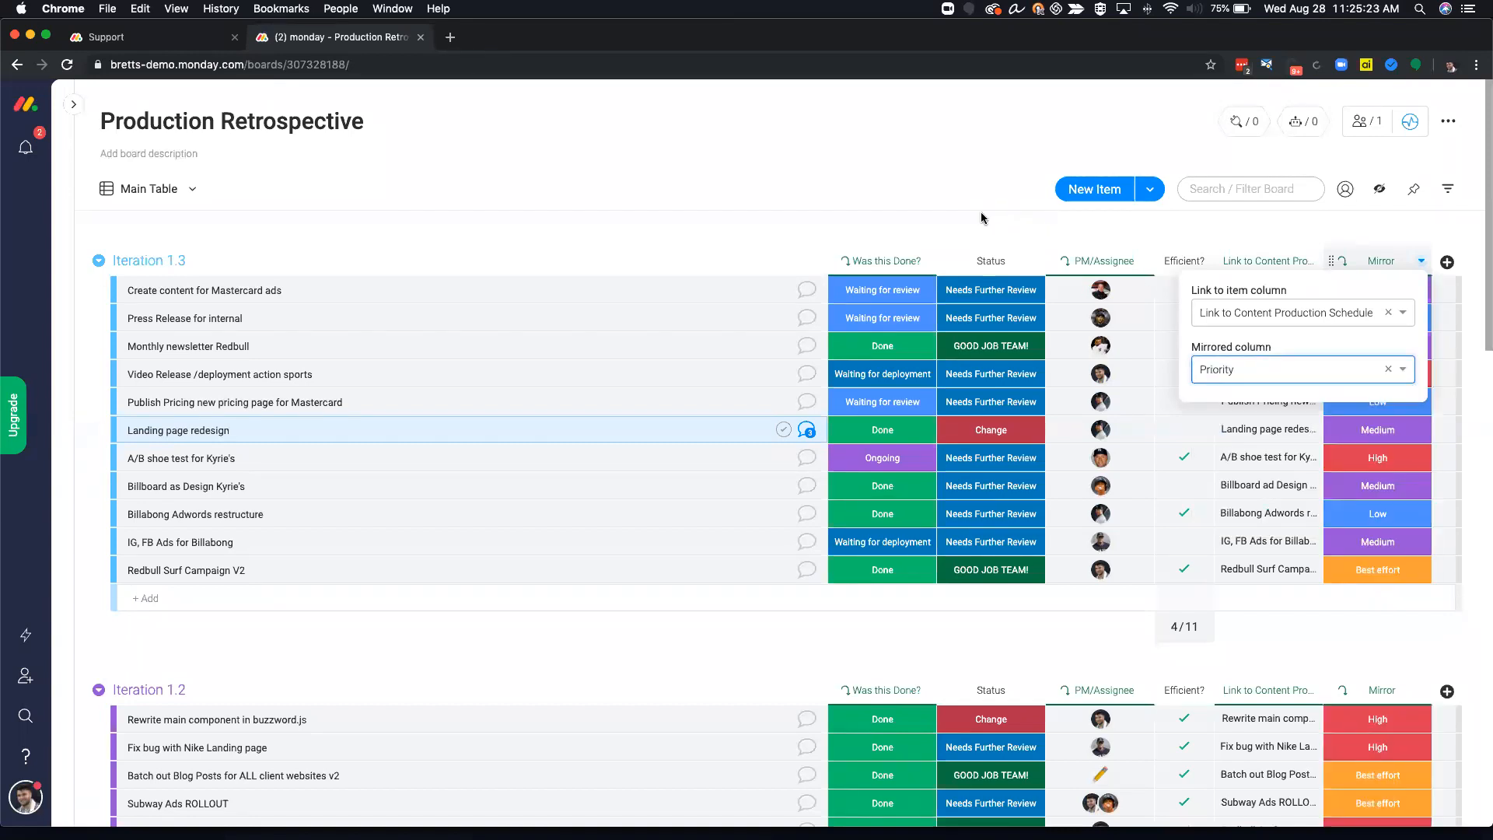
click(1020, 229)
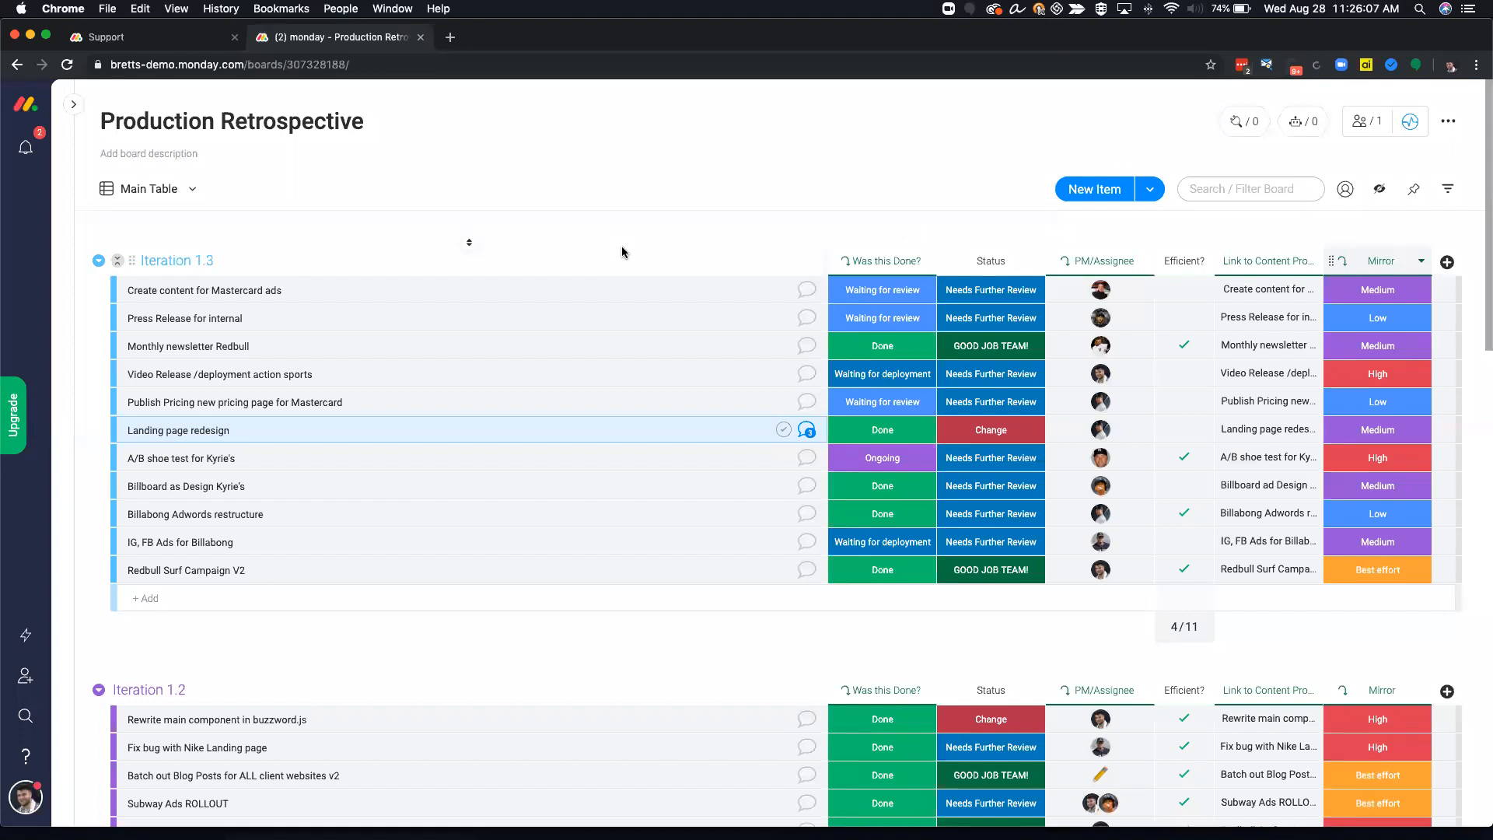
Look at the Status label options for Create content for Mastercard ads and reread the Landing page redesign updates
click(1014, 298)
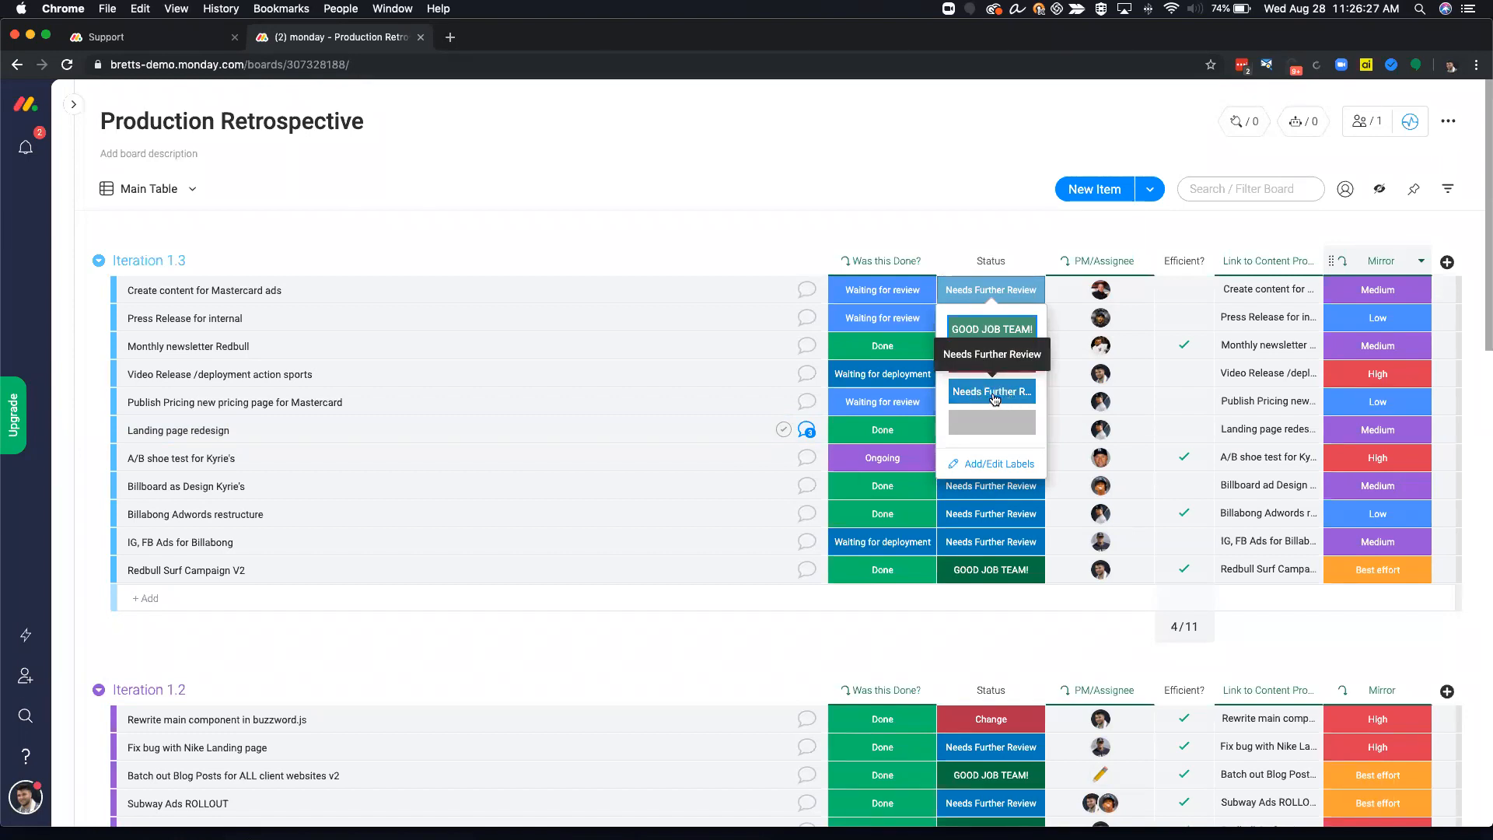
click(943, 224)
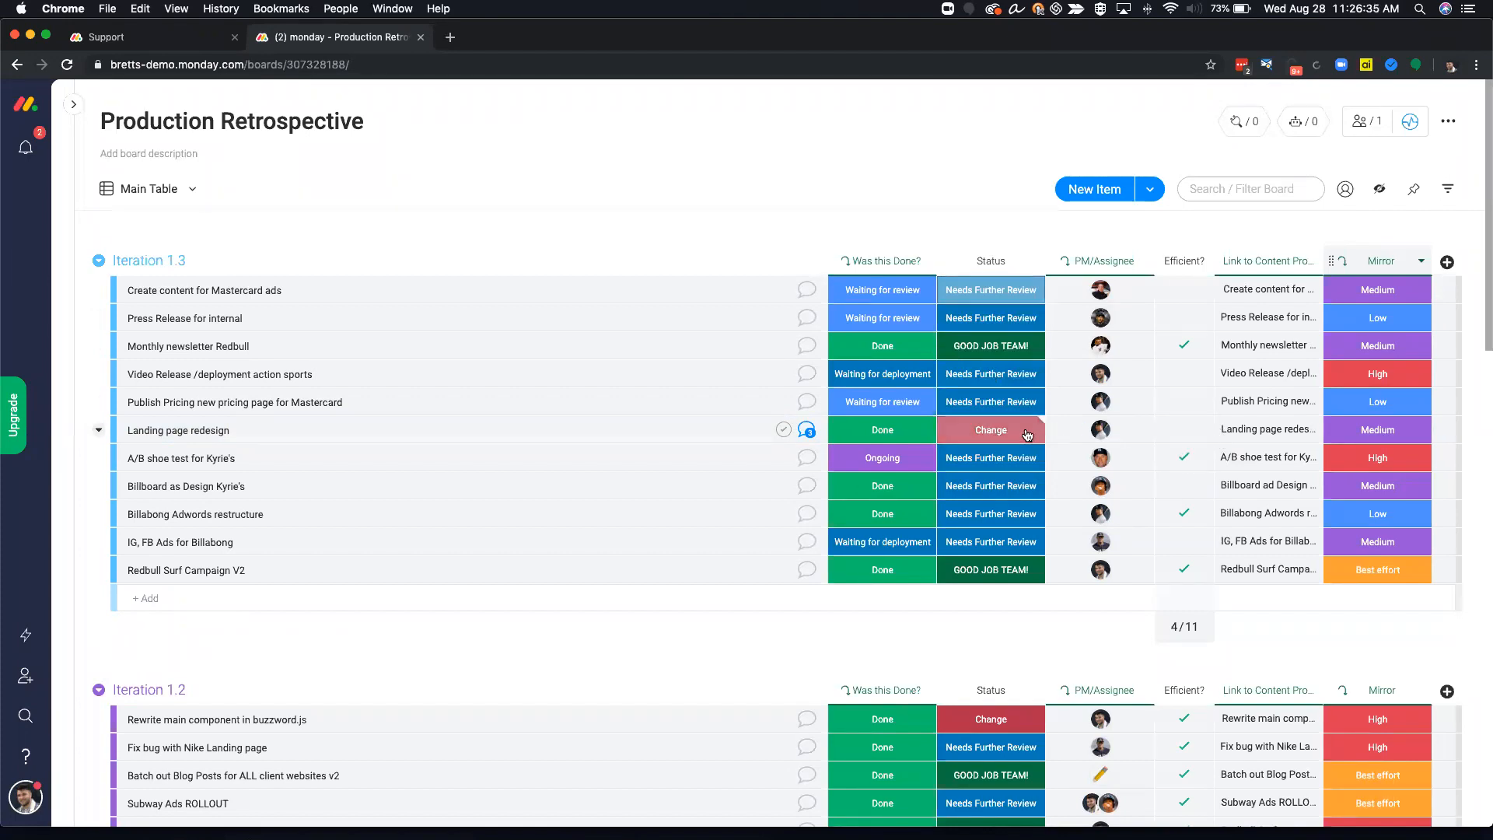
click(807, 430)
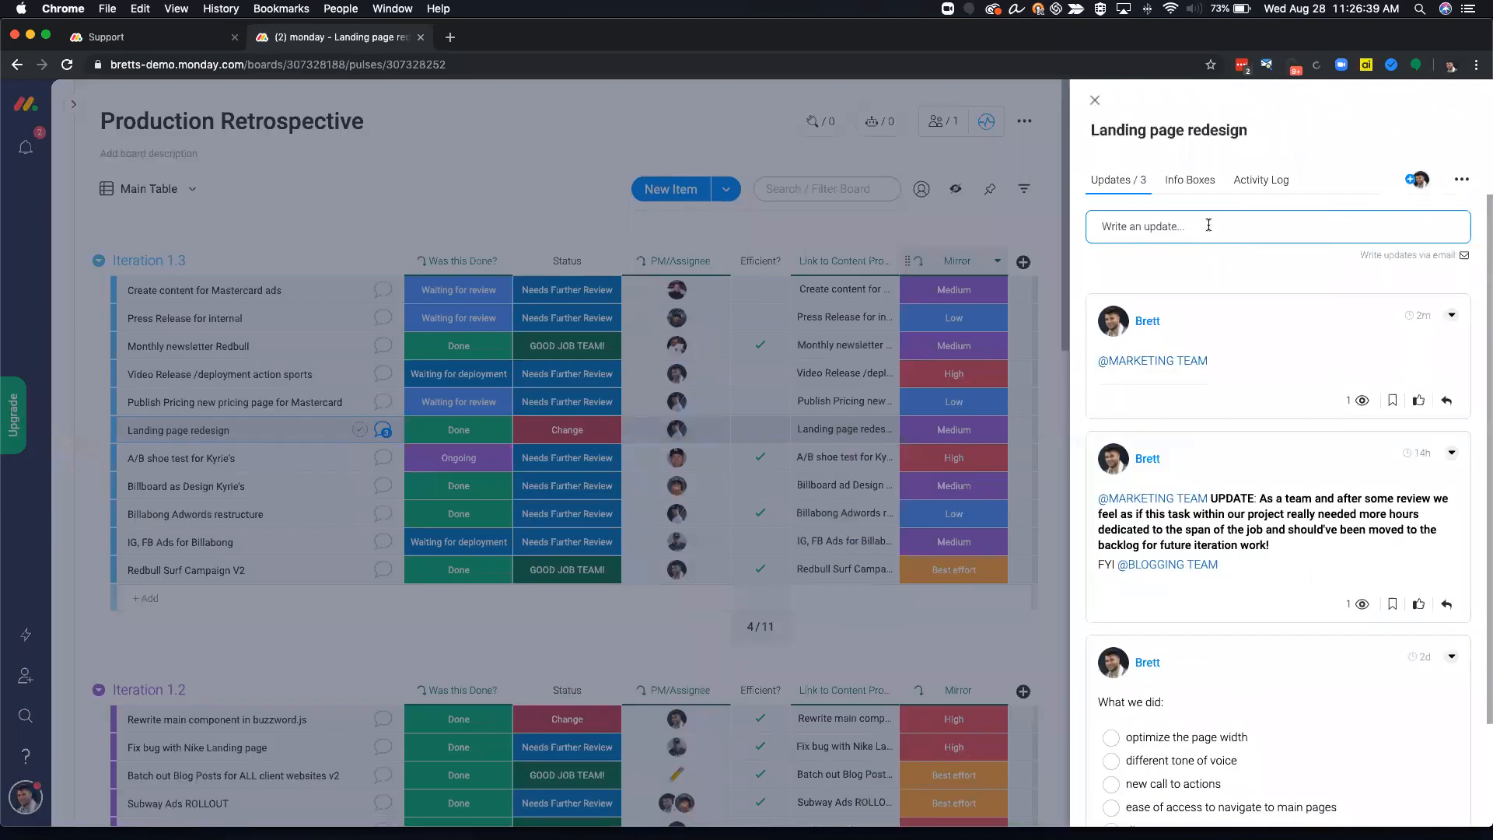
scroll(1290, 426, down, 3)
click(1095, 100)
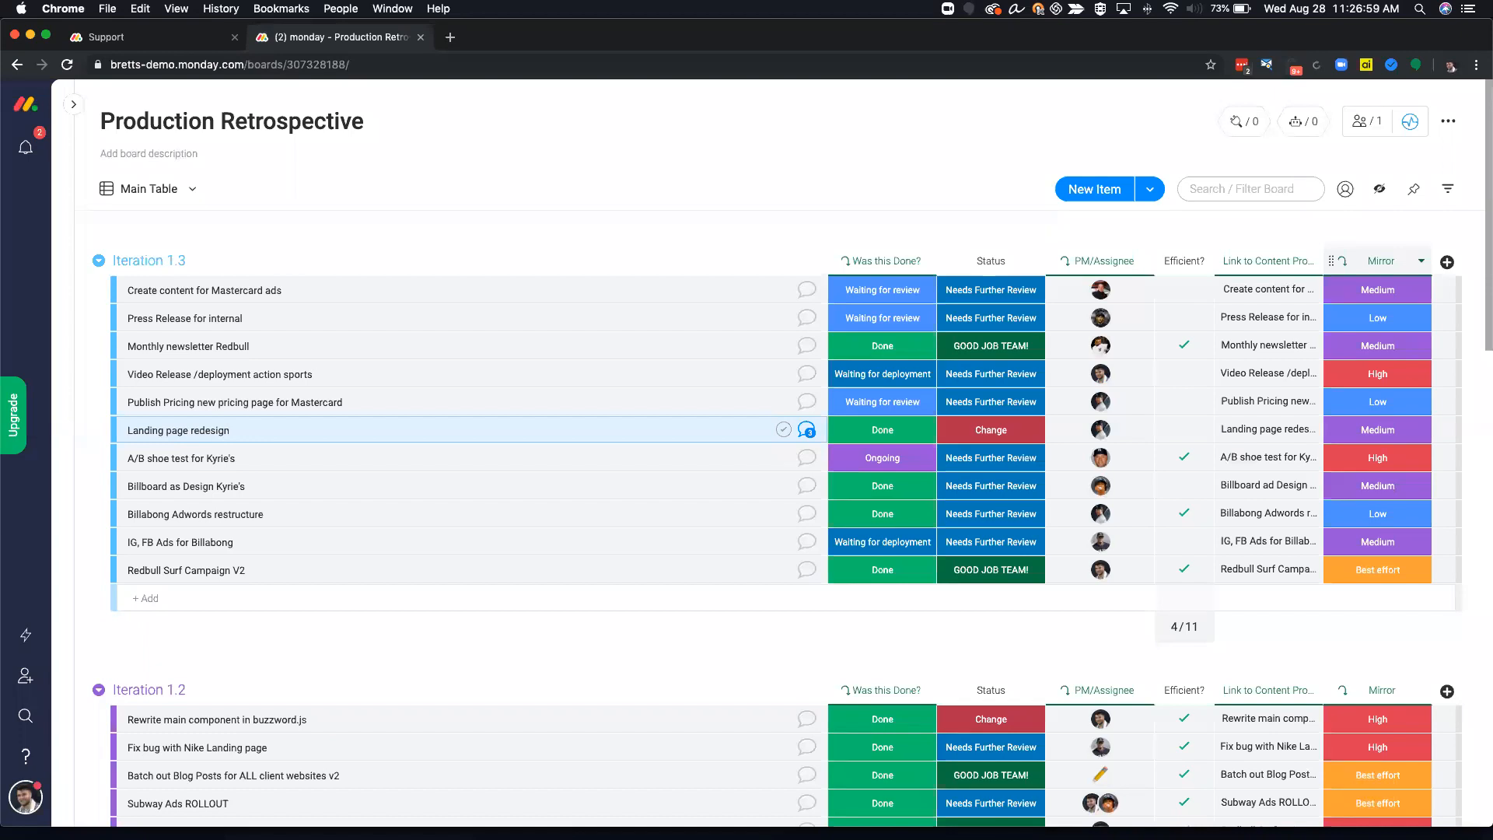
Open the Agile Marketing dashboard and collapse the navigation list beside it
click(73, 104)
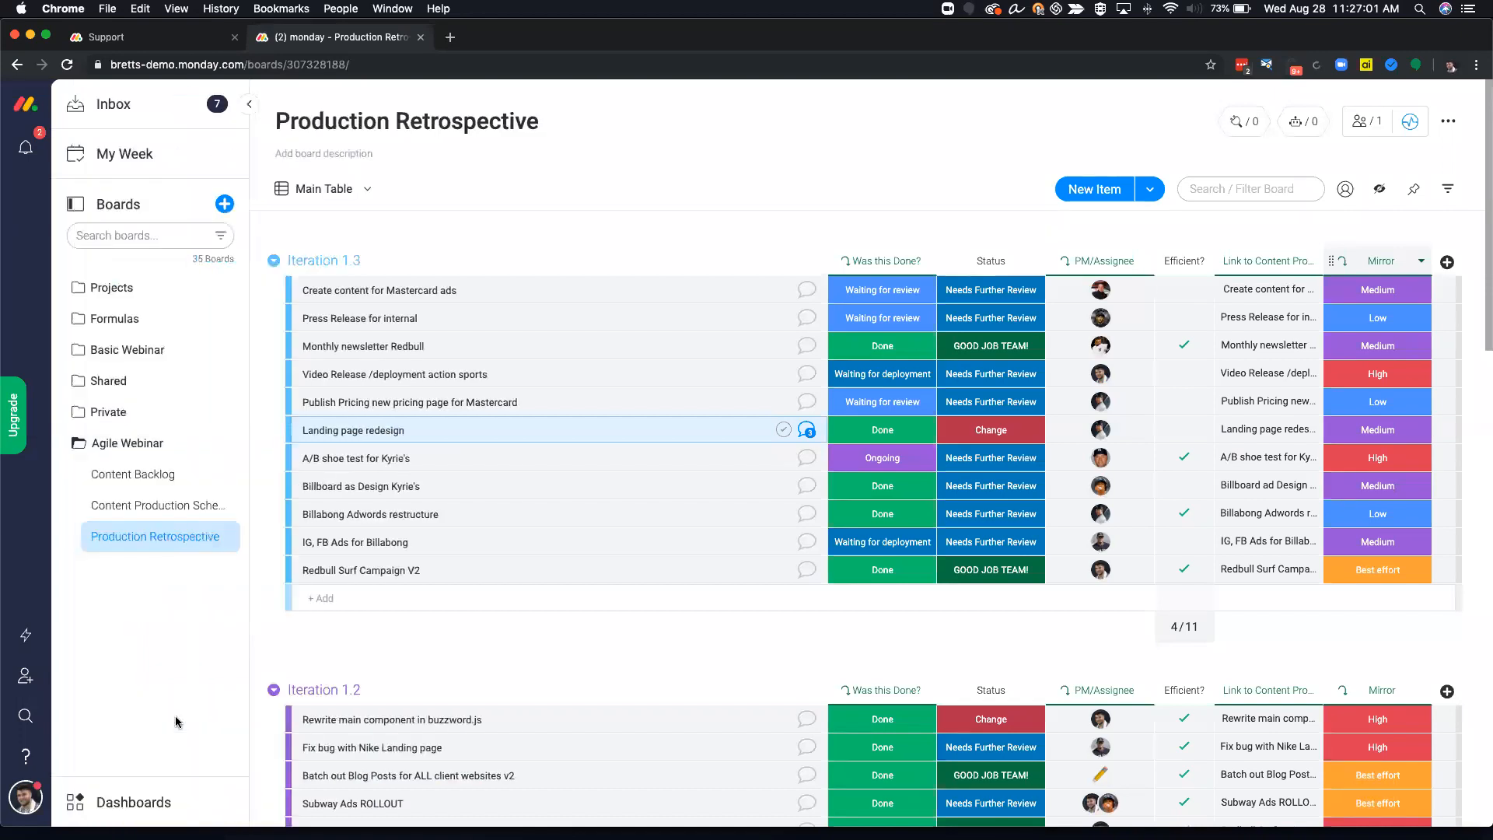
click(144, 789)
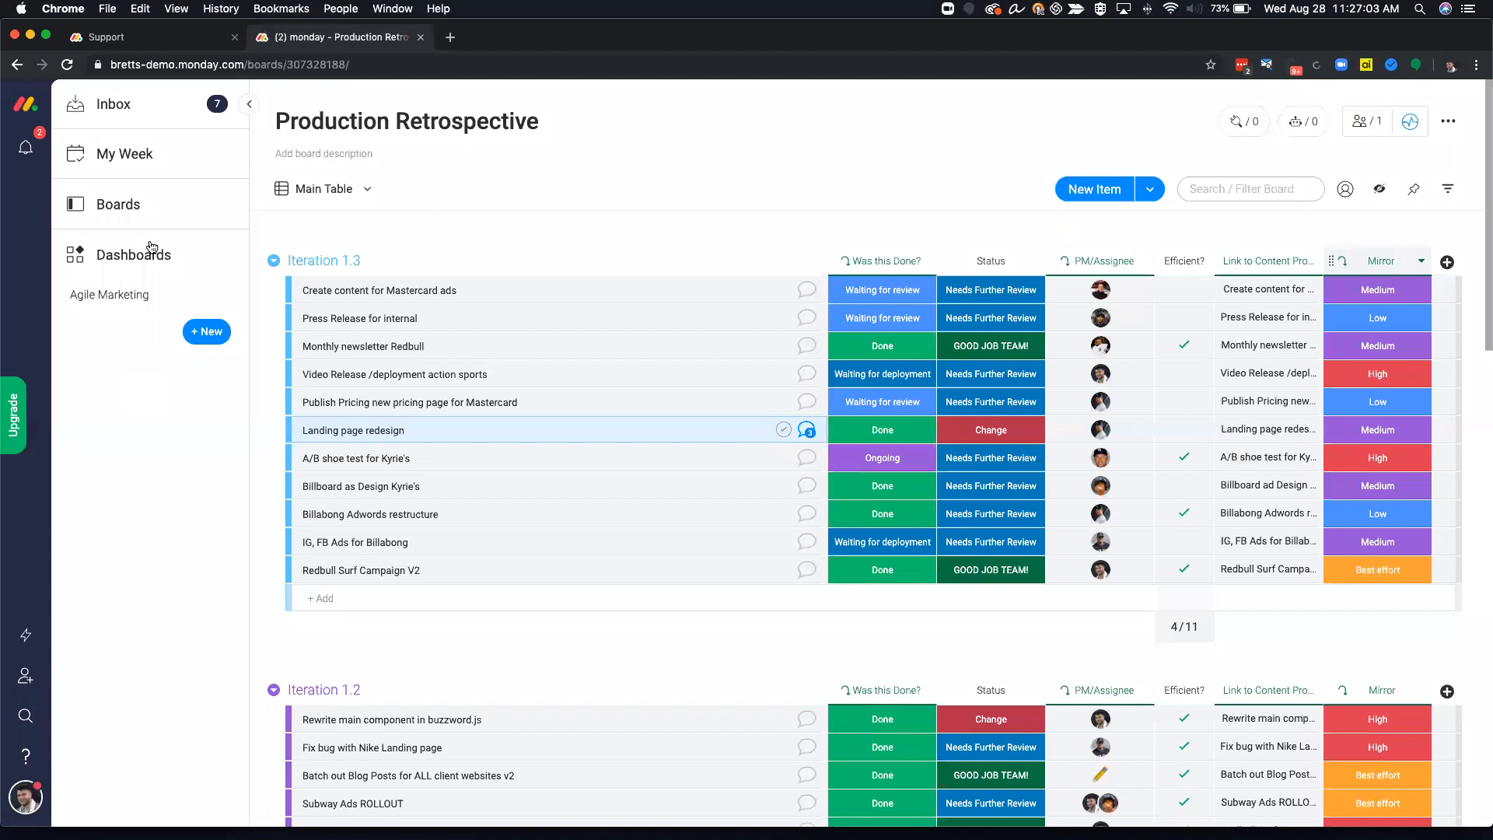
click(248, 104)
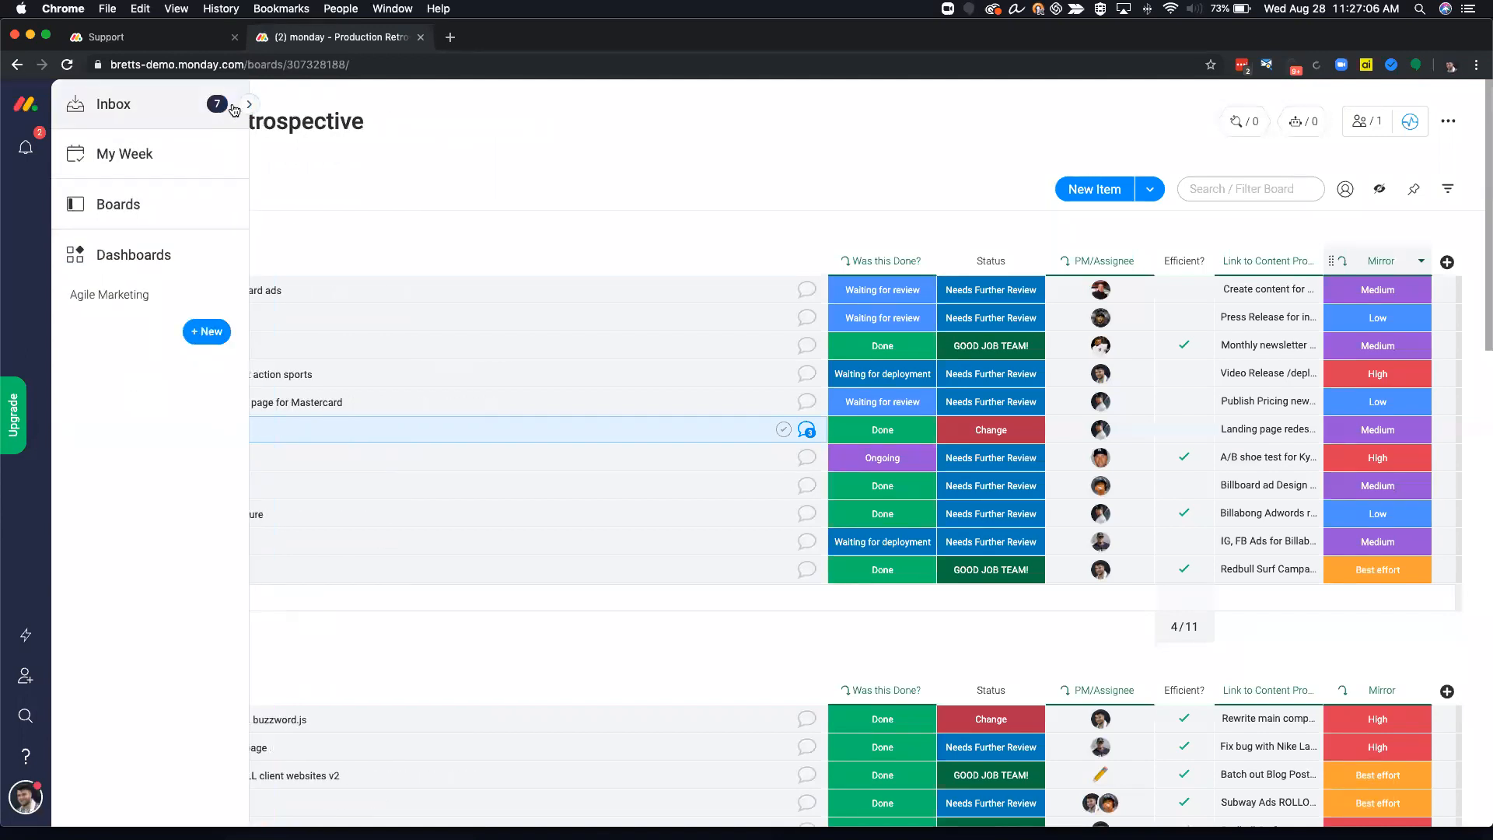
click(245, 104)
click(120, 204)
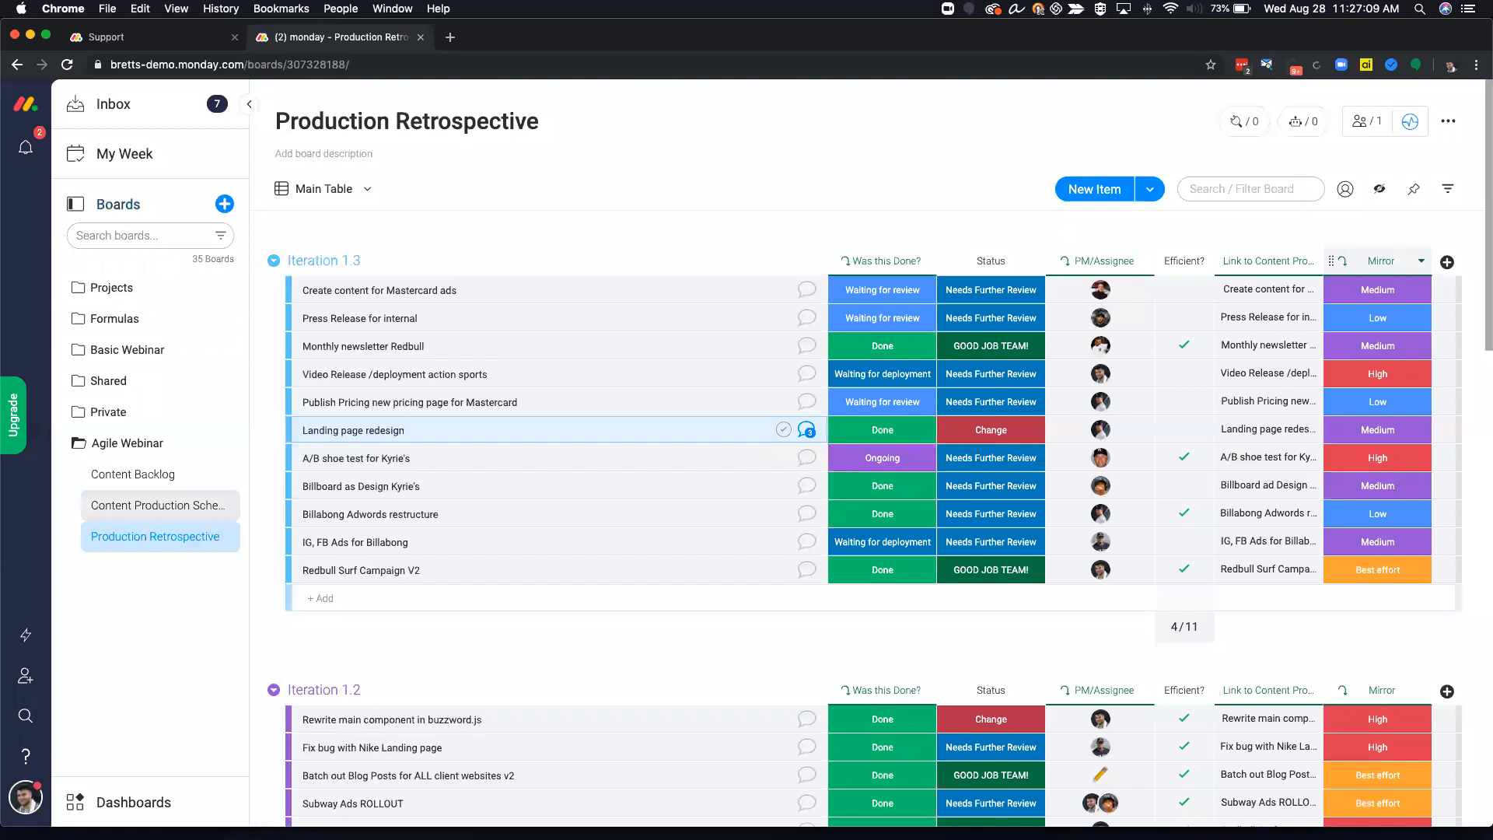
click(134, 802)
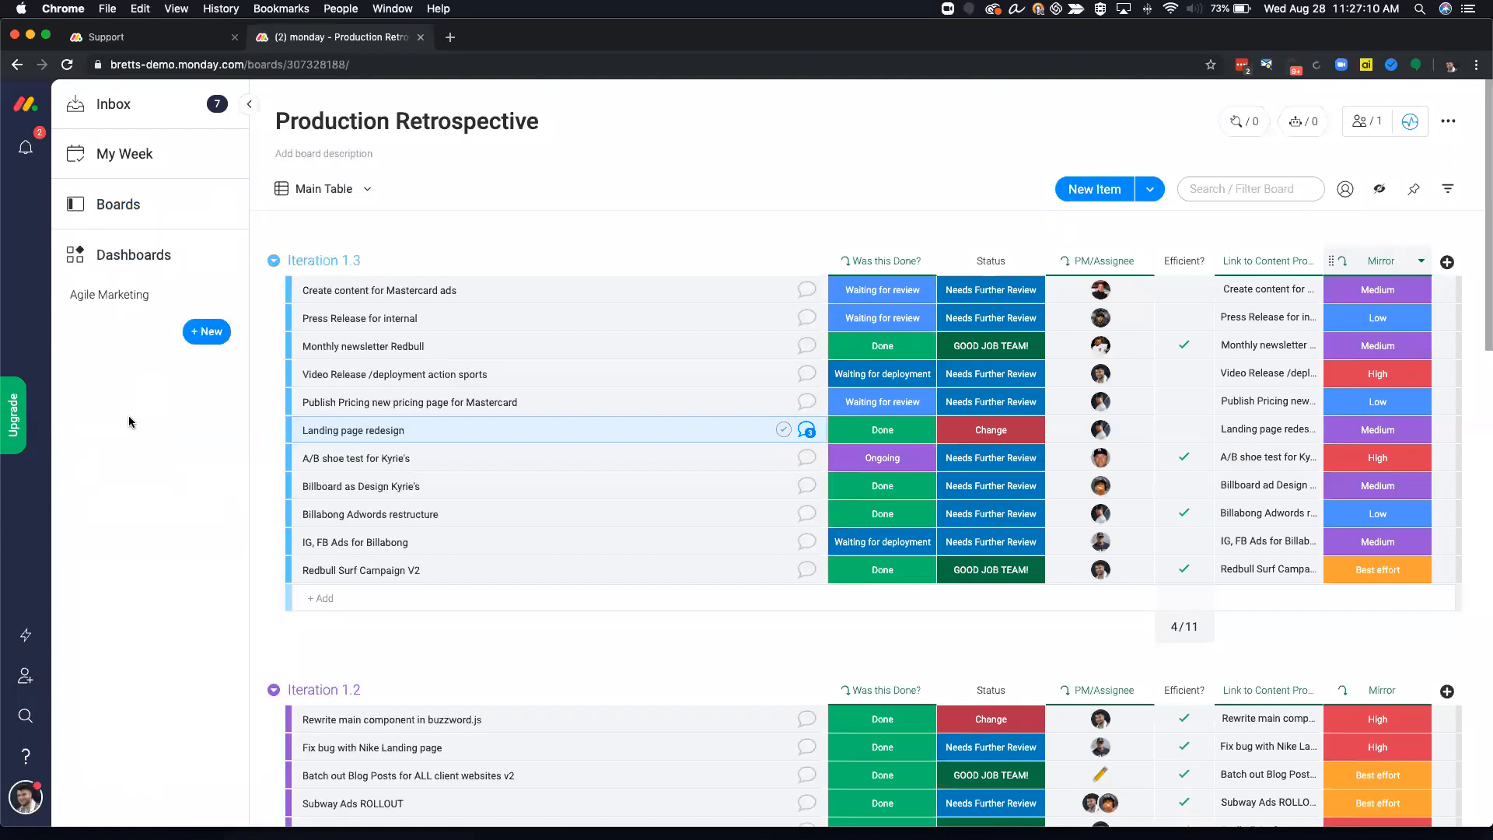
click(133, 295)
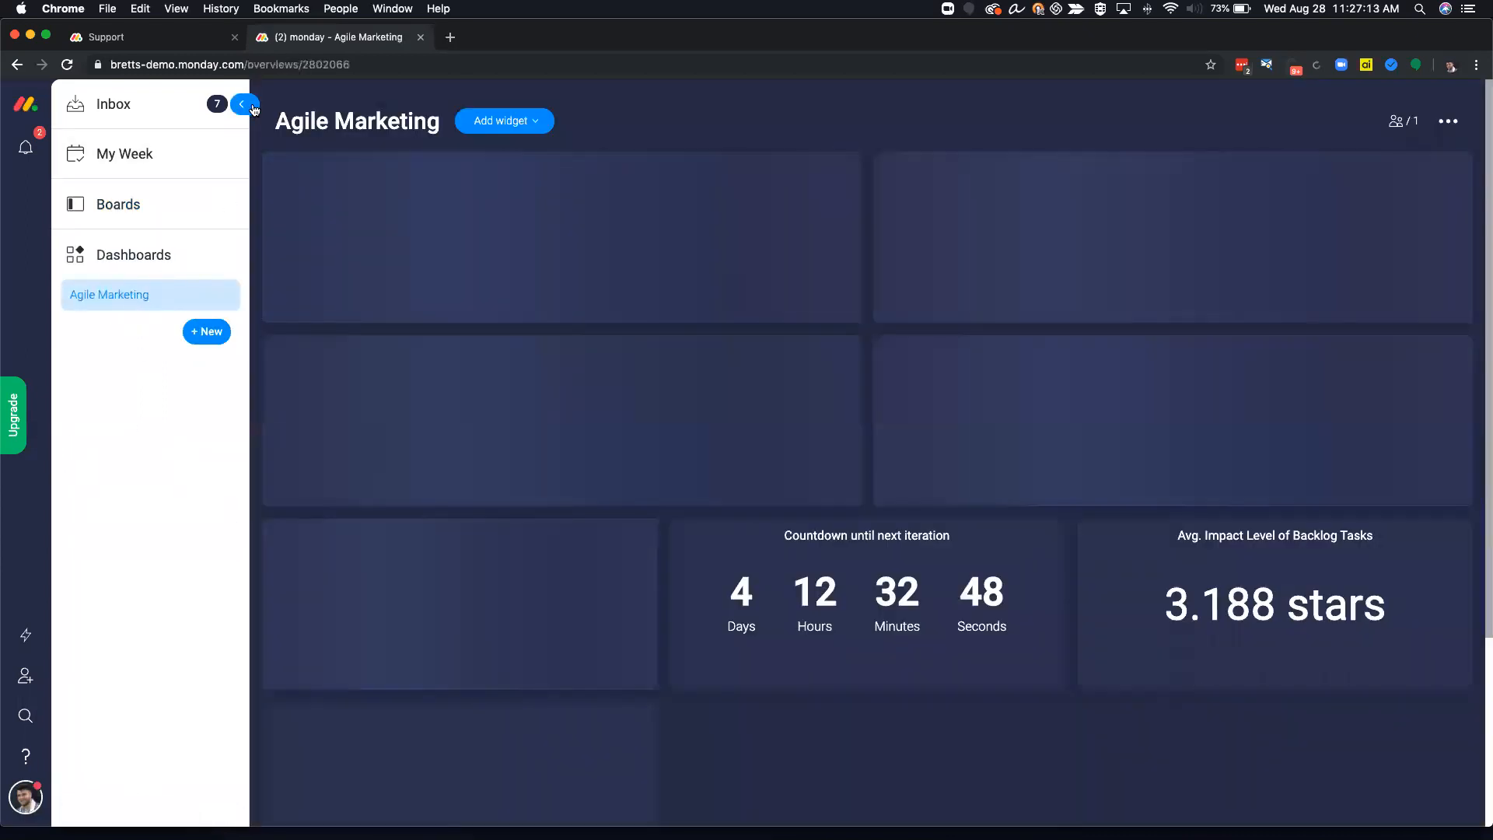
click(244, 104)
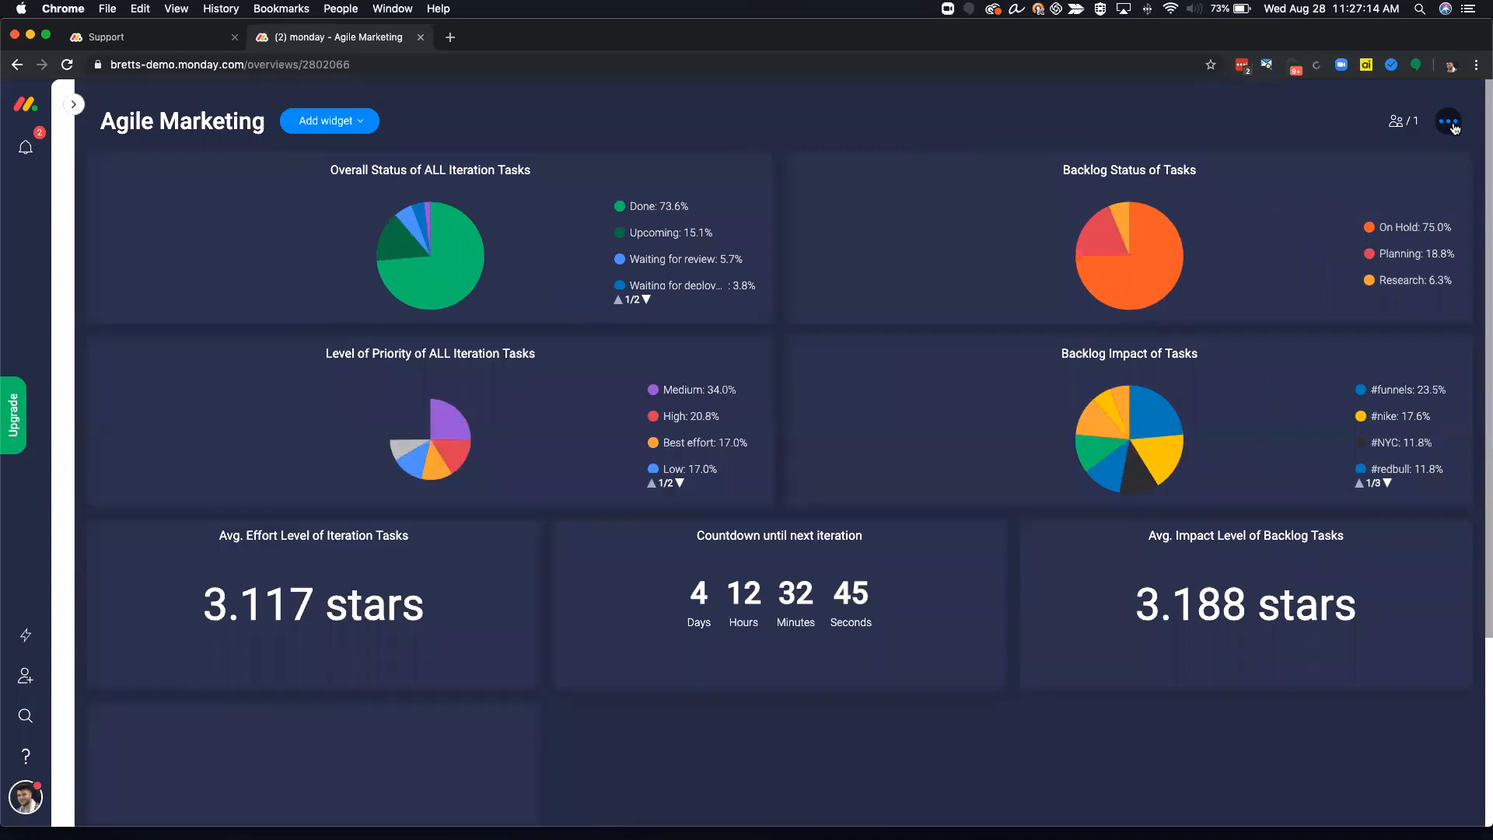
Switch the Agile Marketing dashboard to light mode and back to dark mode
click(1449, 123)
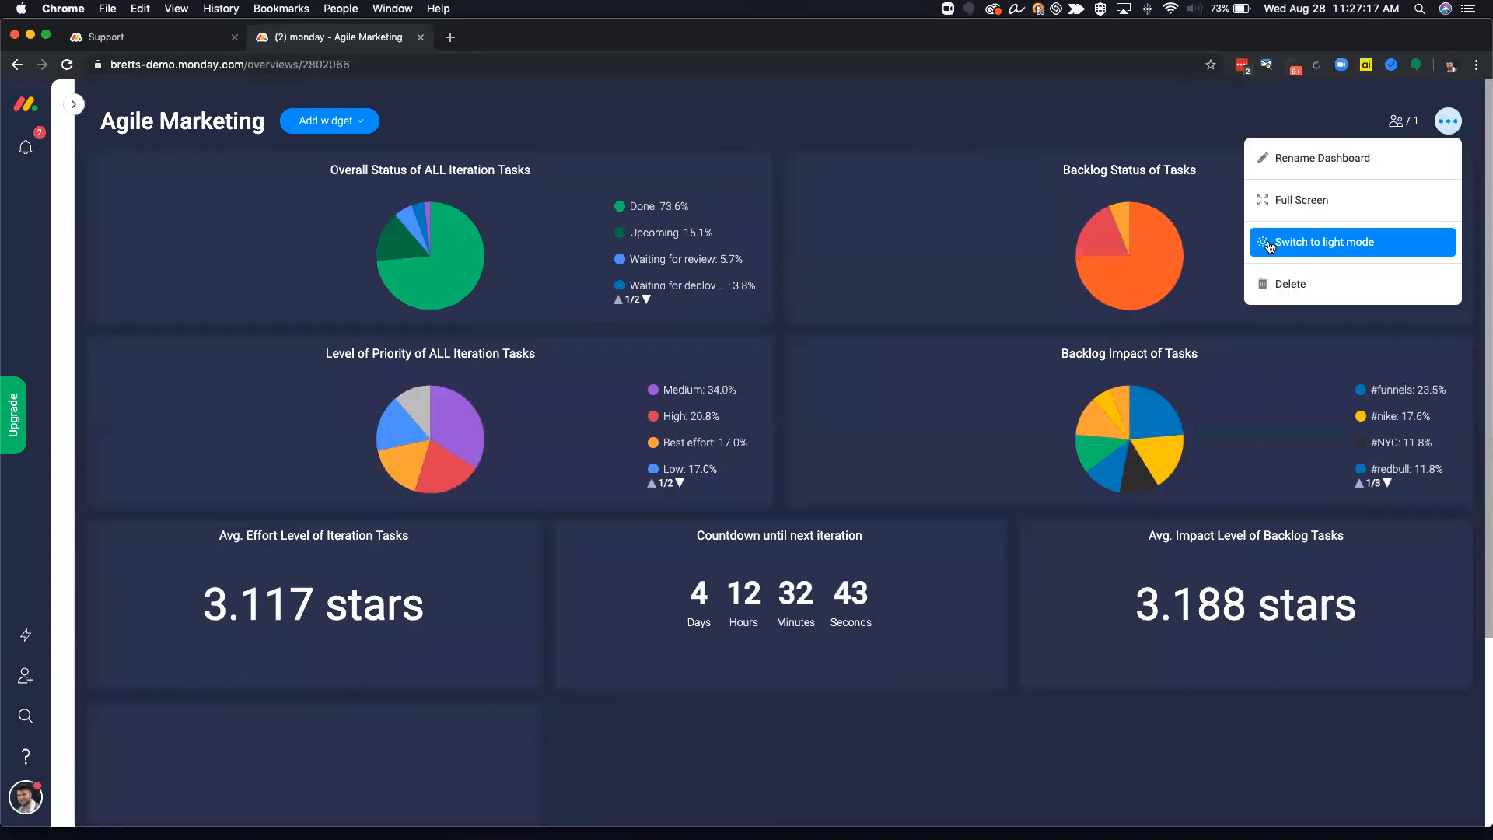
click(1298, 248)
click(1448, 121)
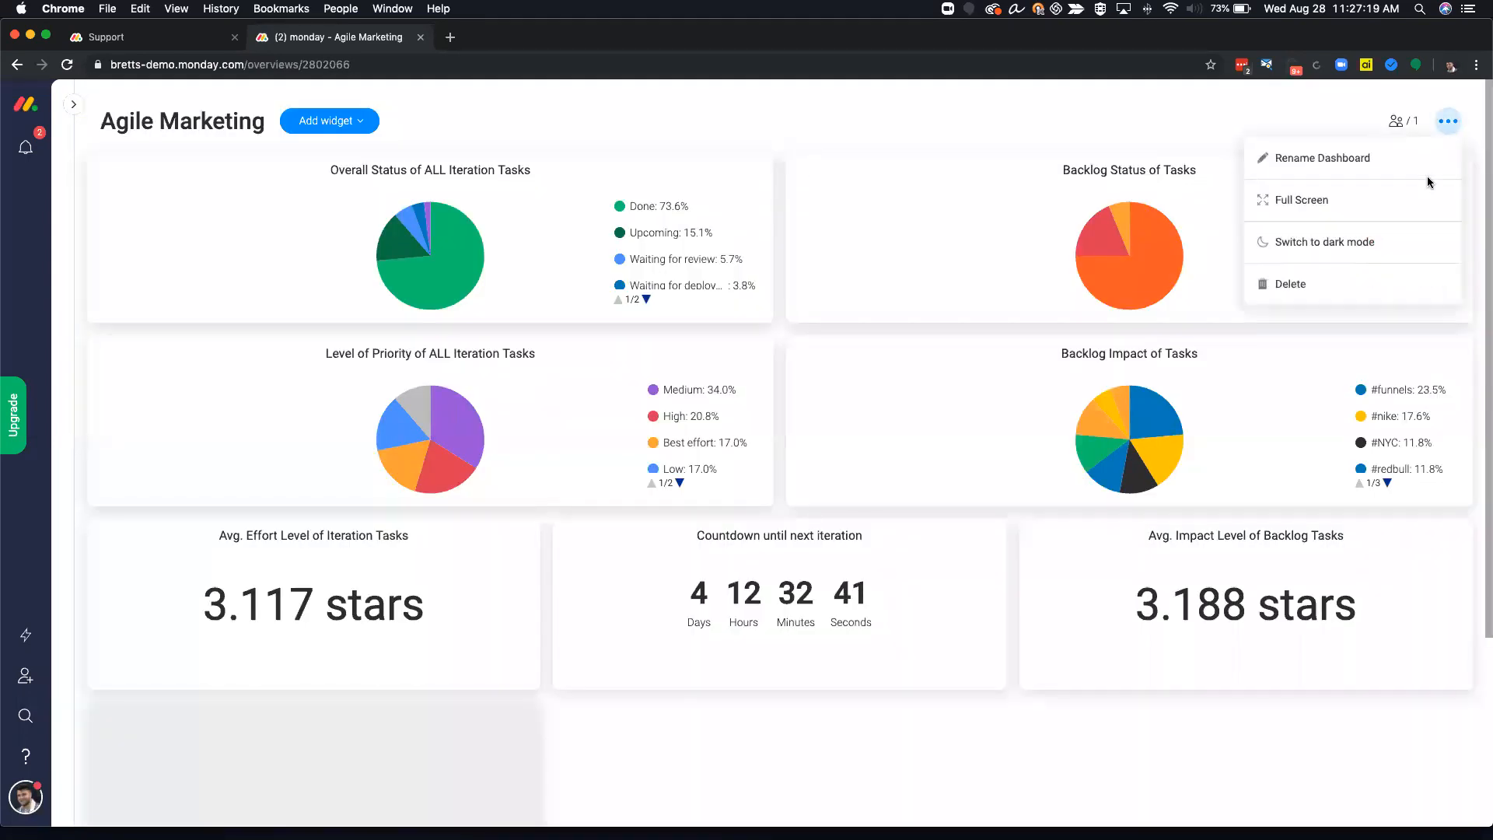
click(1385, 238)
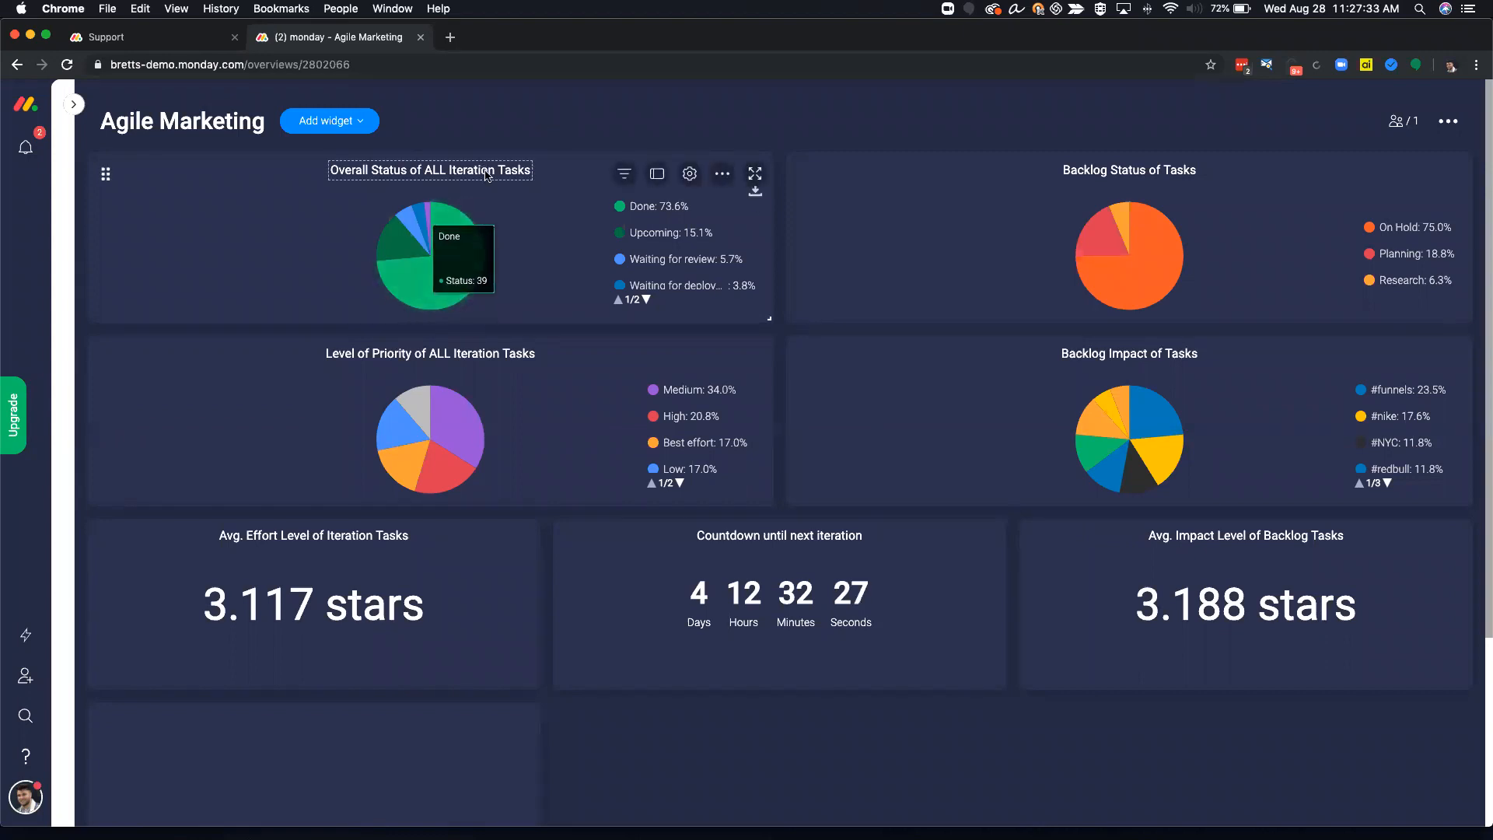
Examine the Overall Status of ALL Iteration Tasks chart, including both pages of its legend and the Upcoming slice
mouse_move(1095, 249)
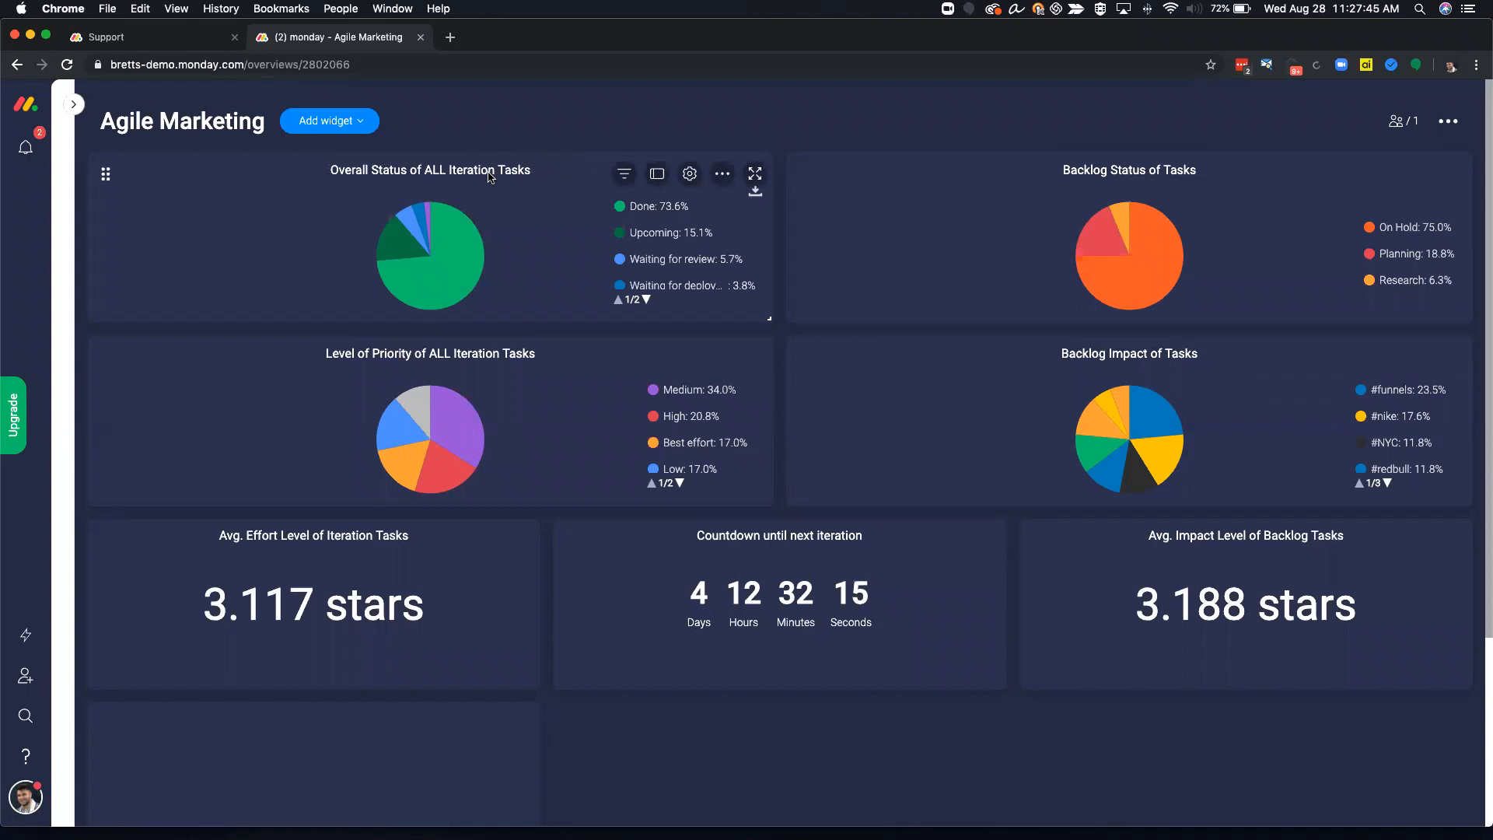
click(645, 299)
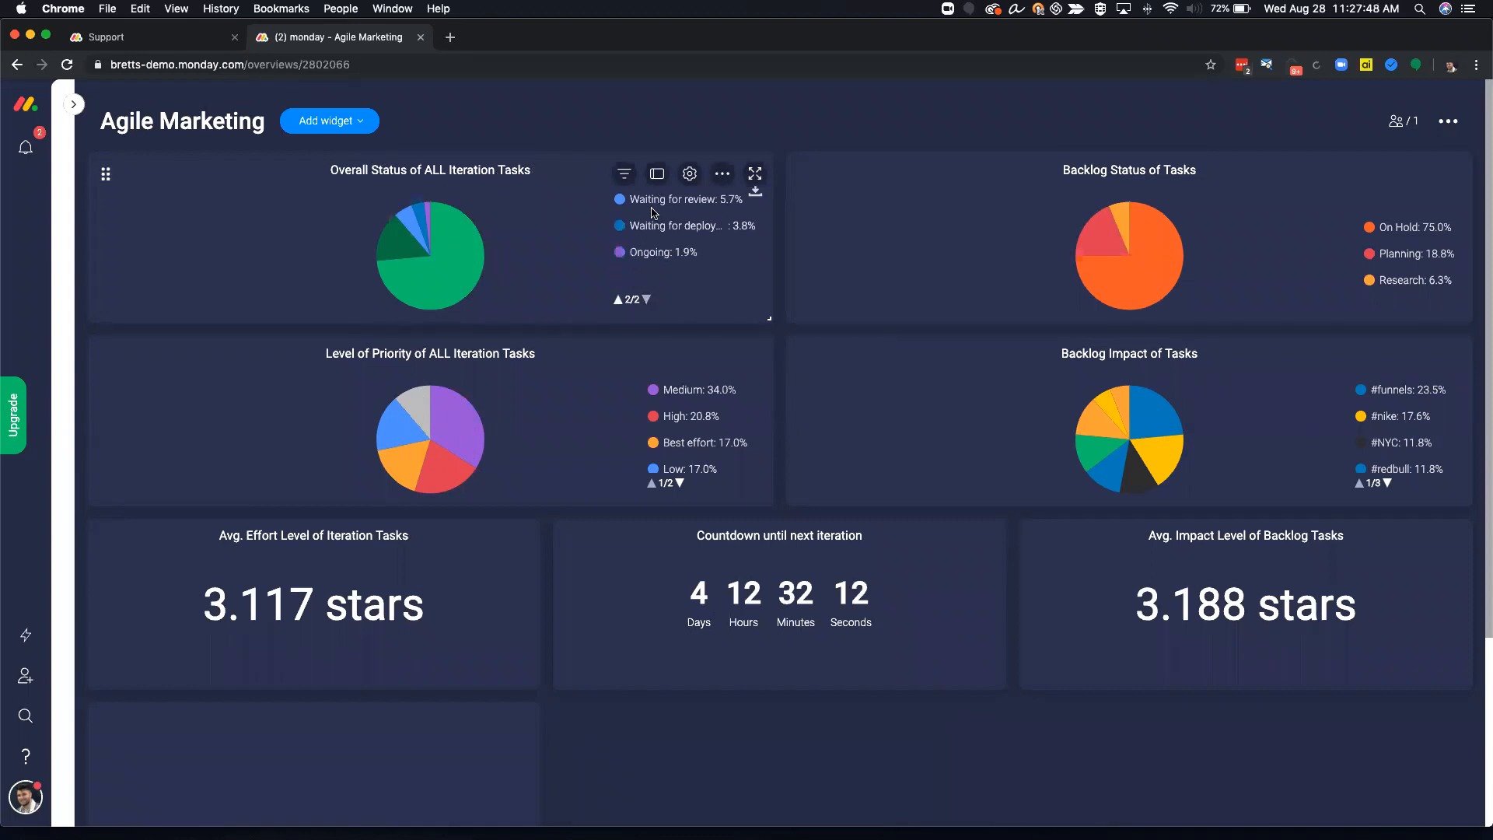
click(619, 300)
mouse_move(409, 244)
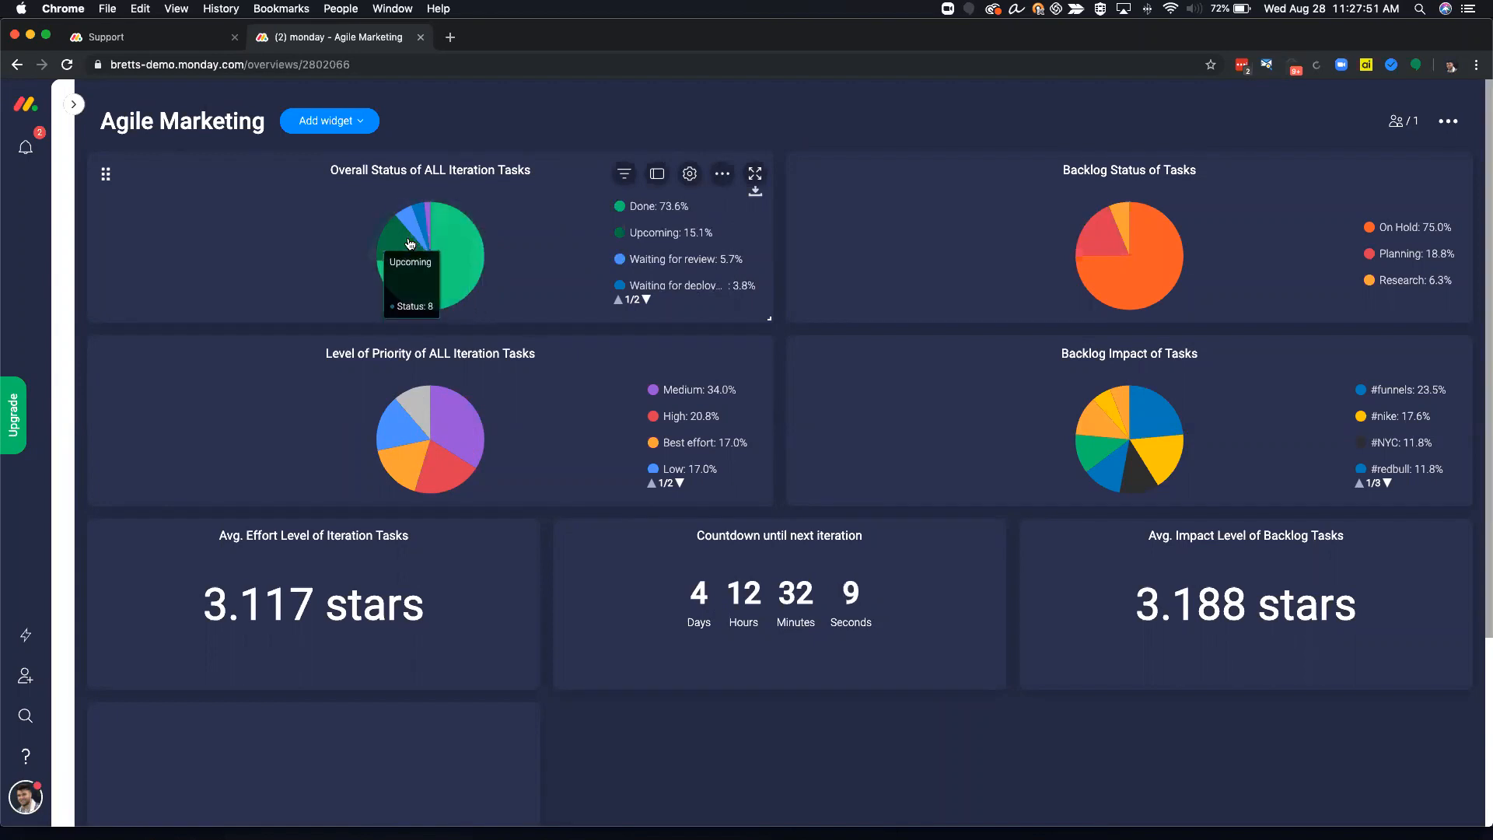
Examine the slices of the Overall Status, Backlog Status, Level of Priority and Backlog Impact charts
mouse_move(427, 212)
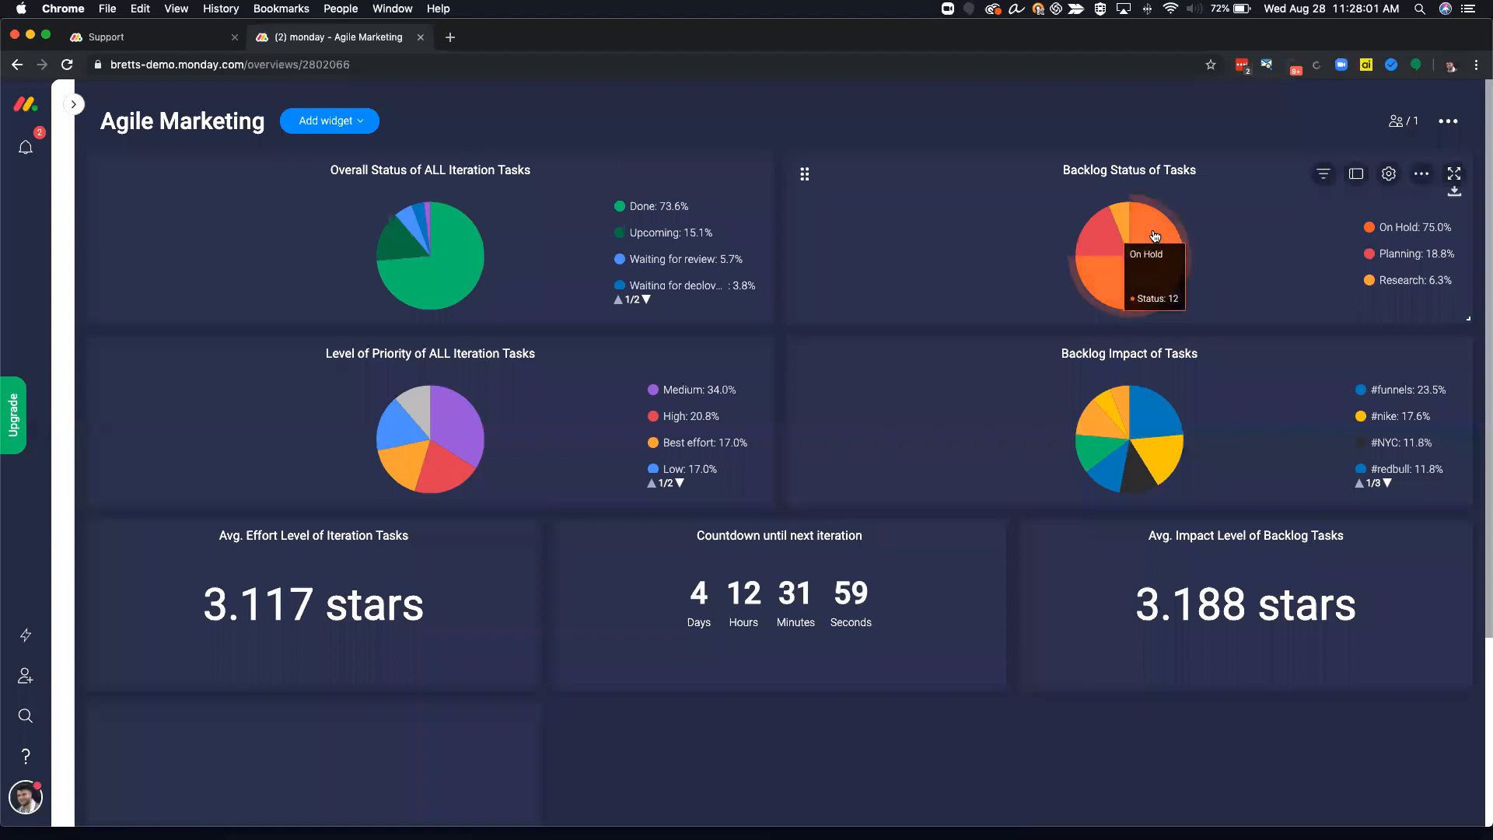
mouse_move(1111, 221)
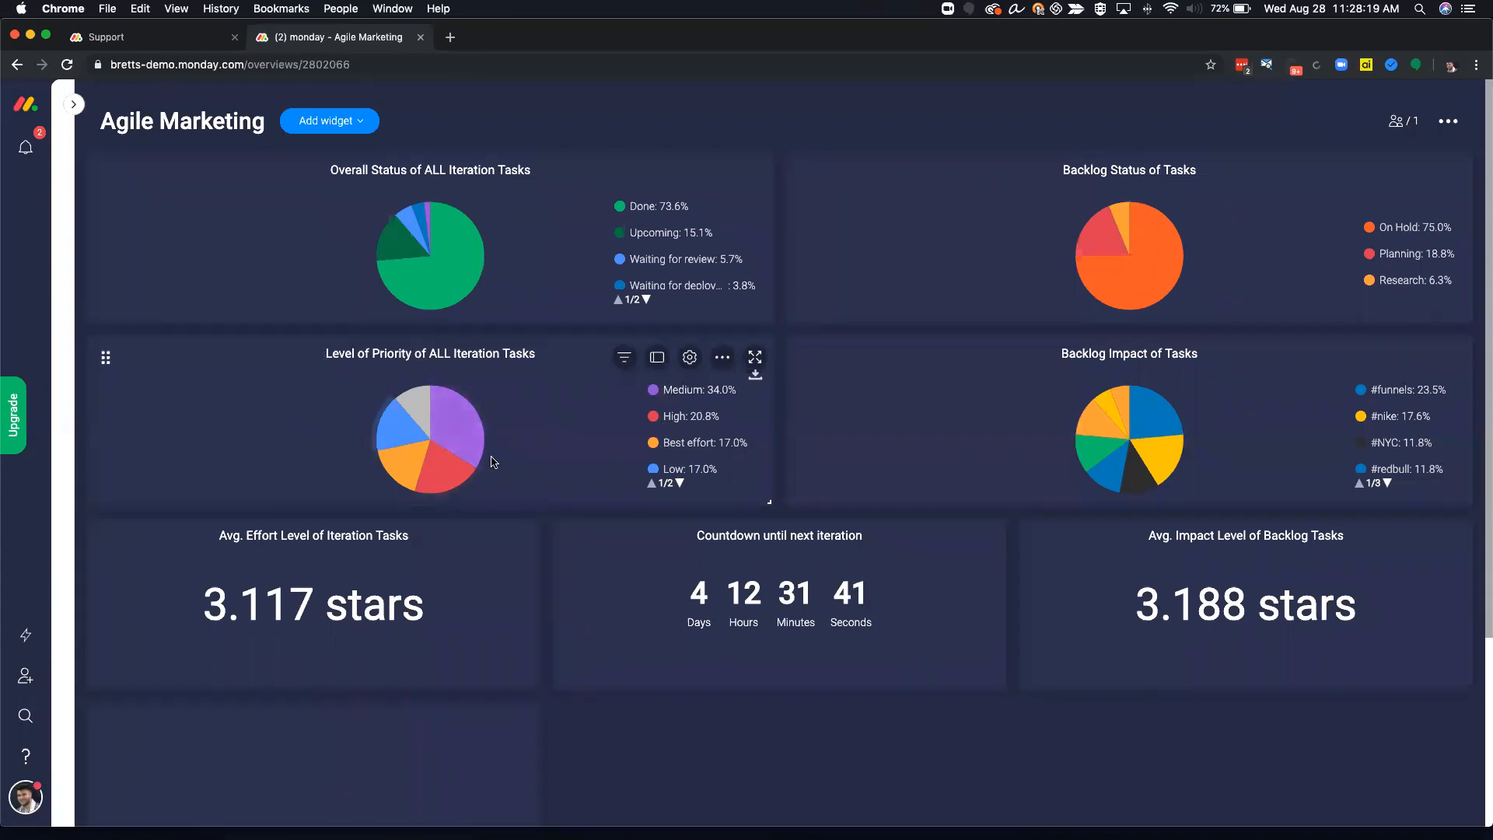
mouse_move(475, 430)
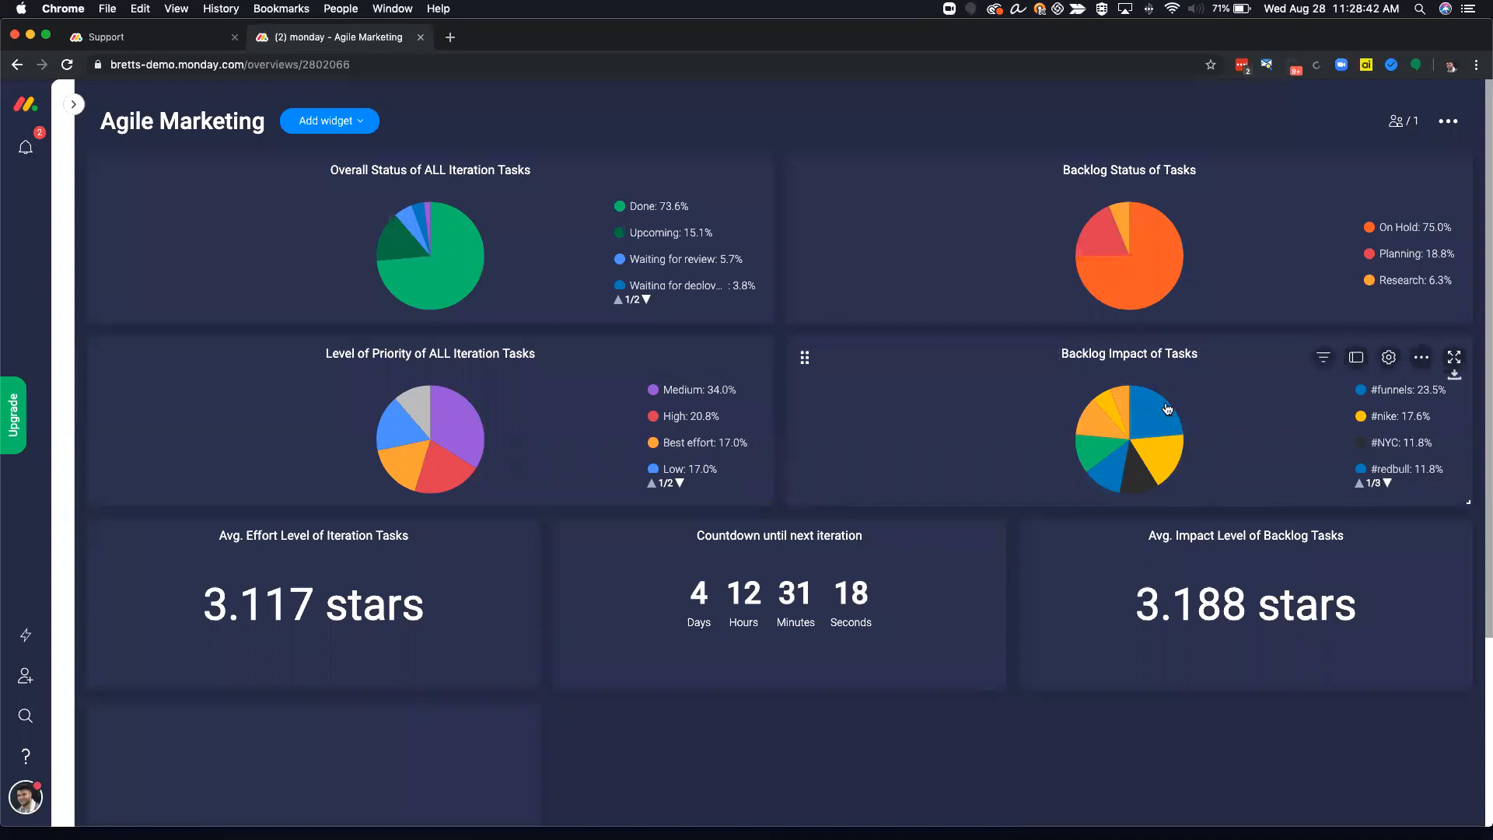
mouse_move(1138, 479)
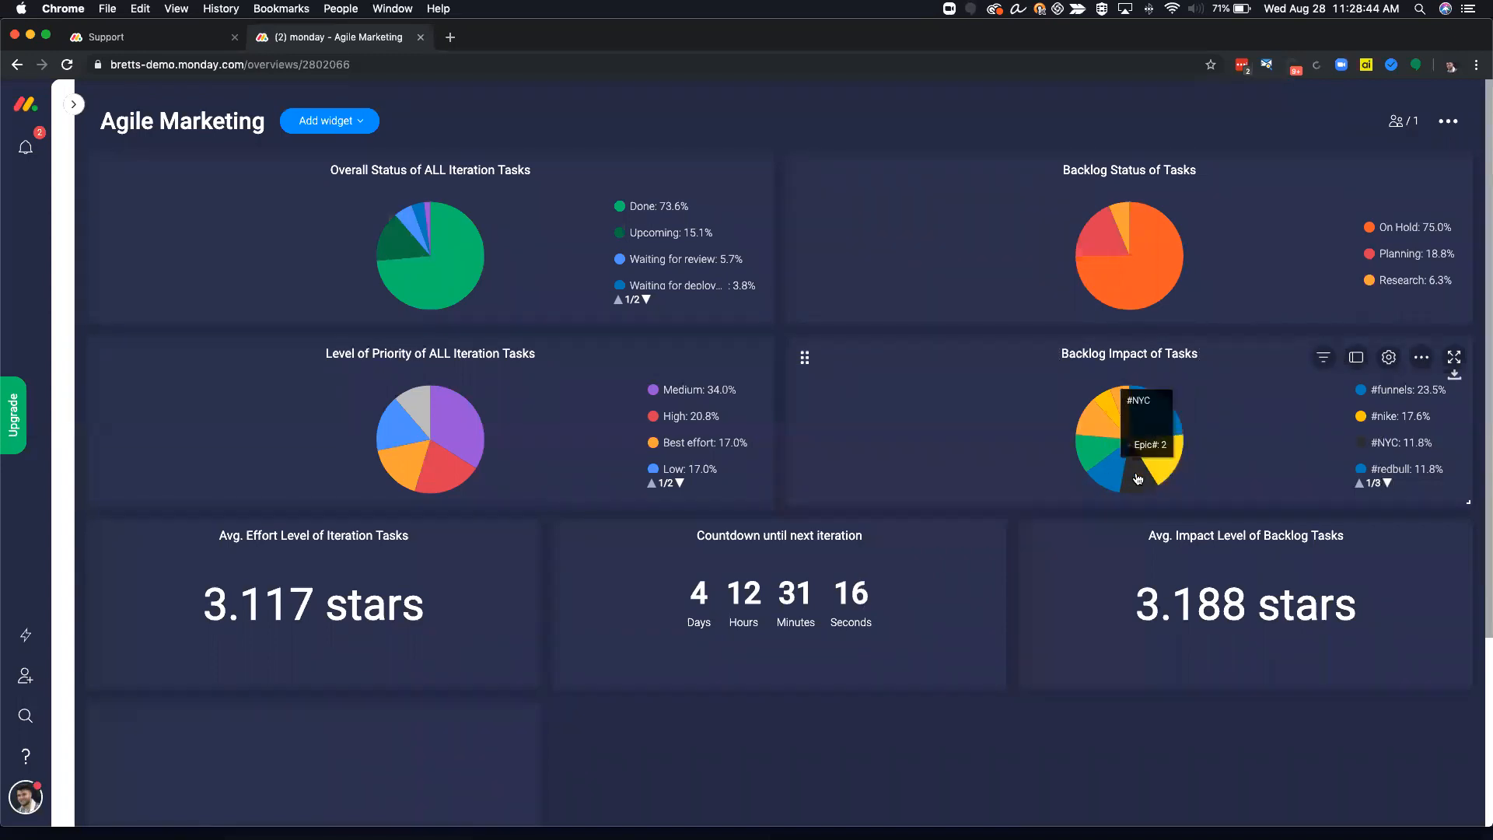
mouse_move(1158, 435)
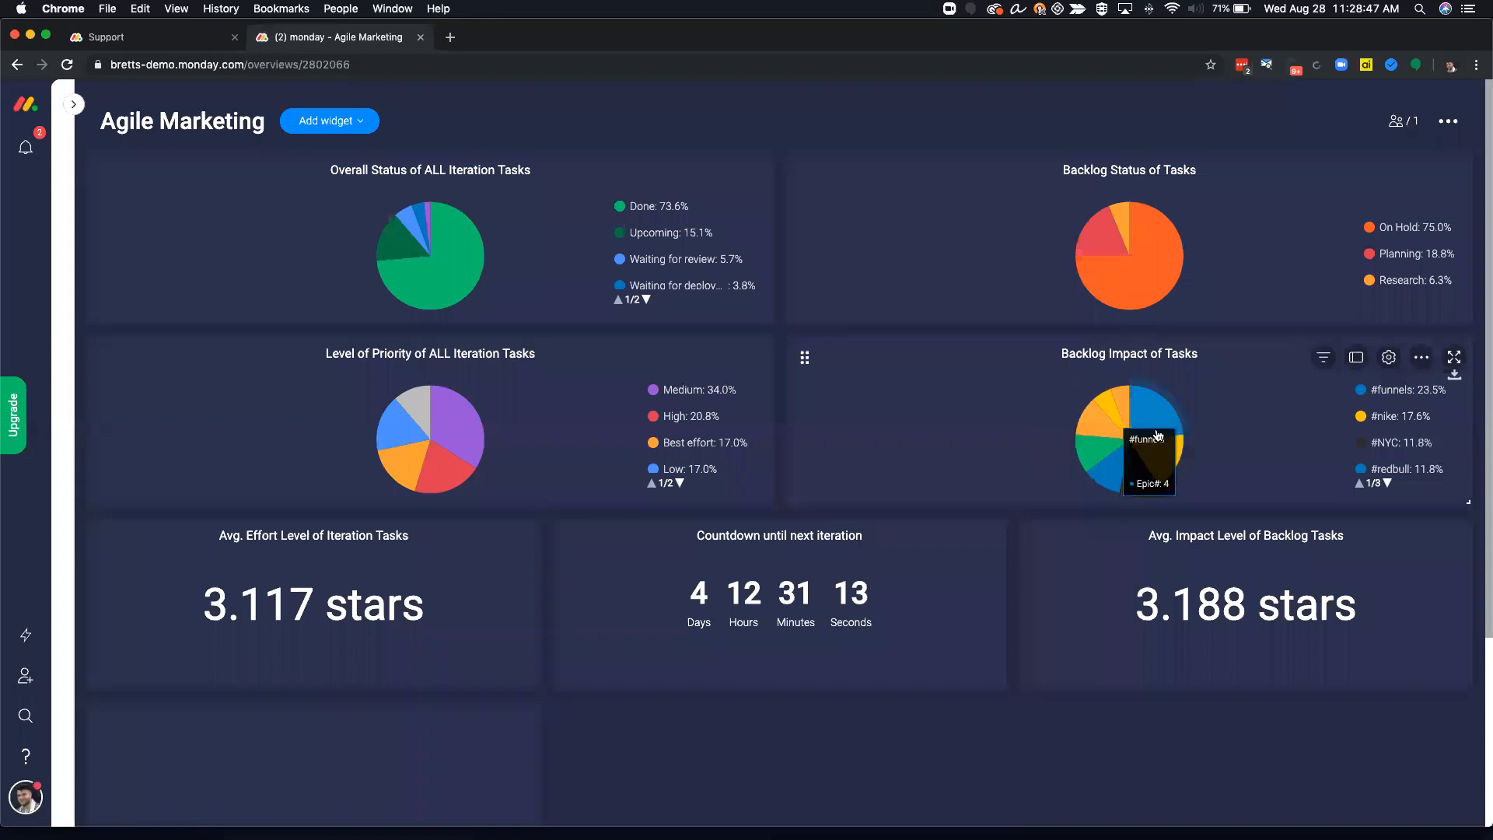
mouse_move(1090, 428)
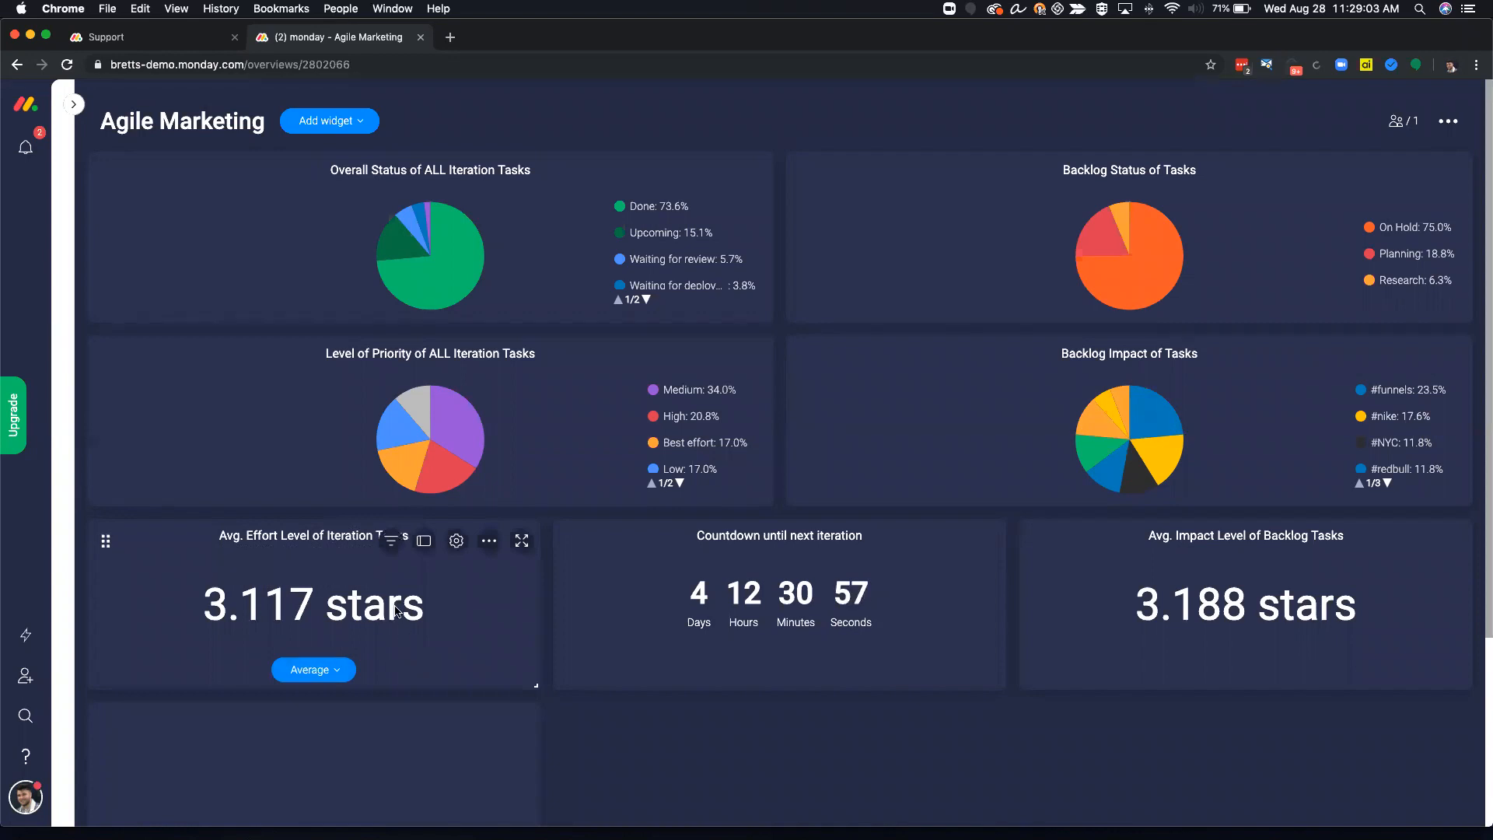
Change the Avg. Effort Level widget's unit to "effort", trying the Sum calculation before returning to Average
click(333, 670)
double_click(328, 732)
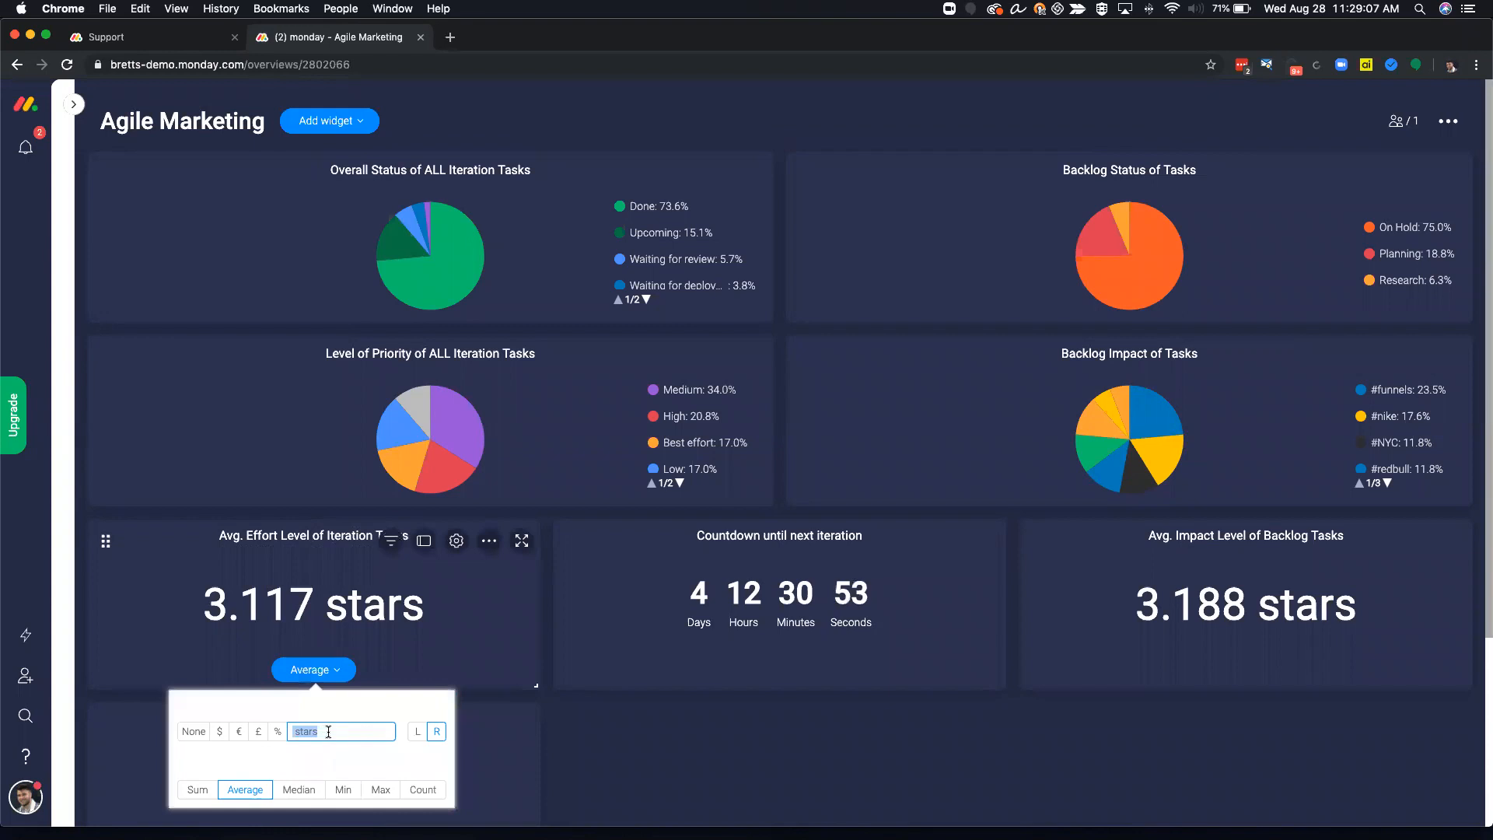
text(effort)
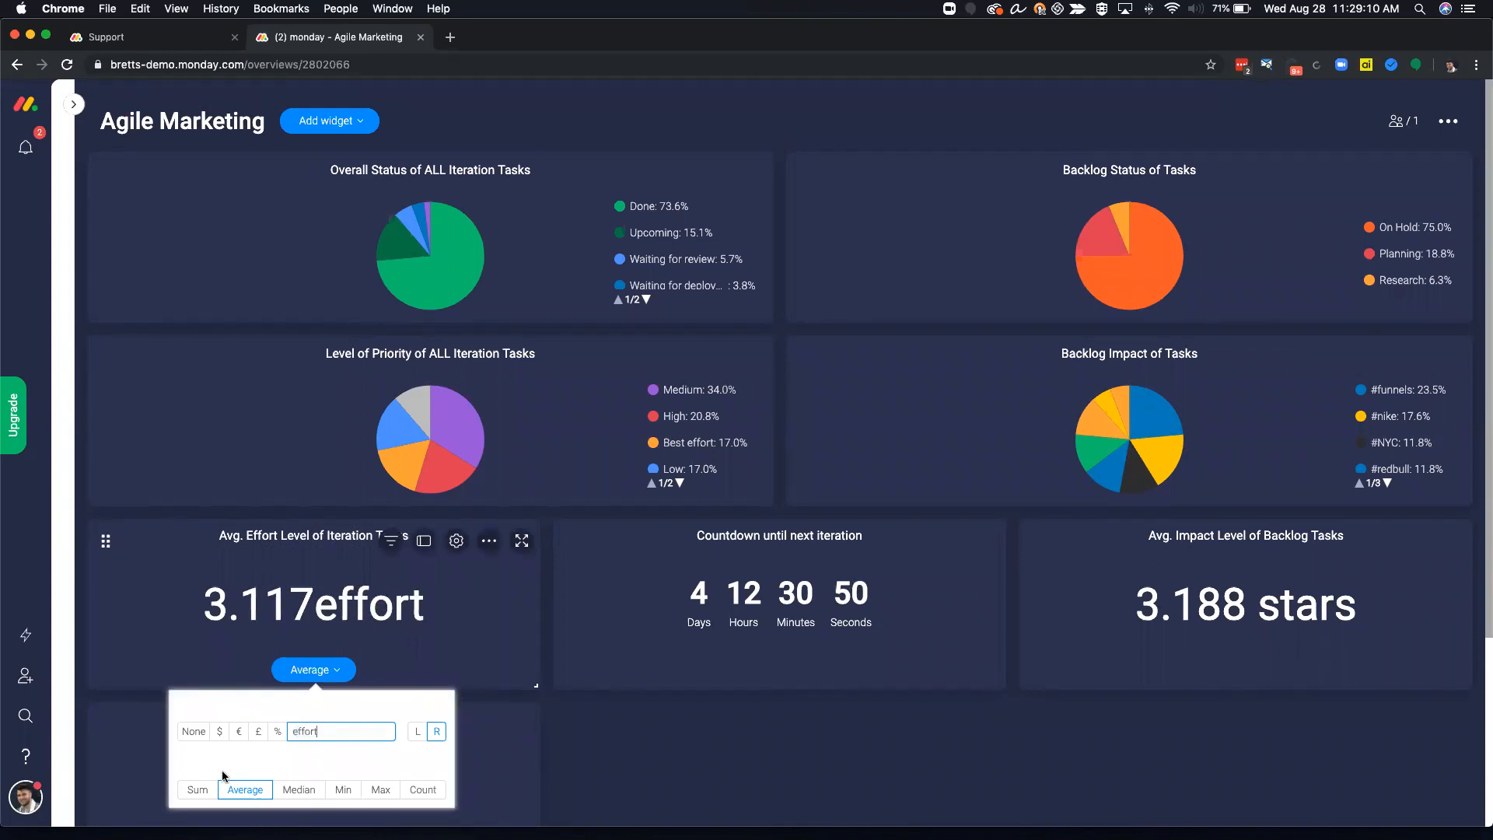
click(212, 790)
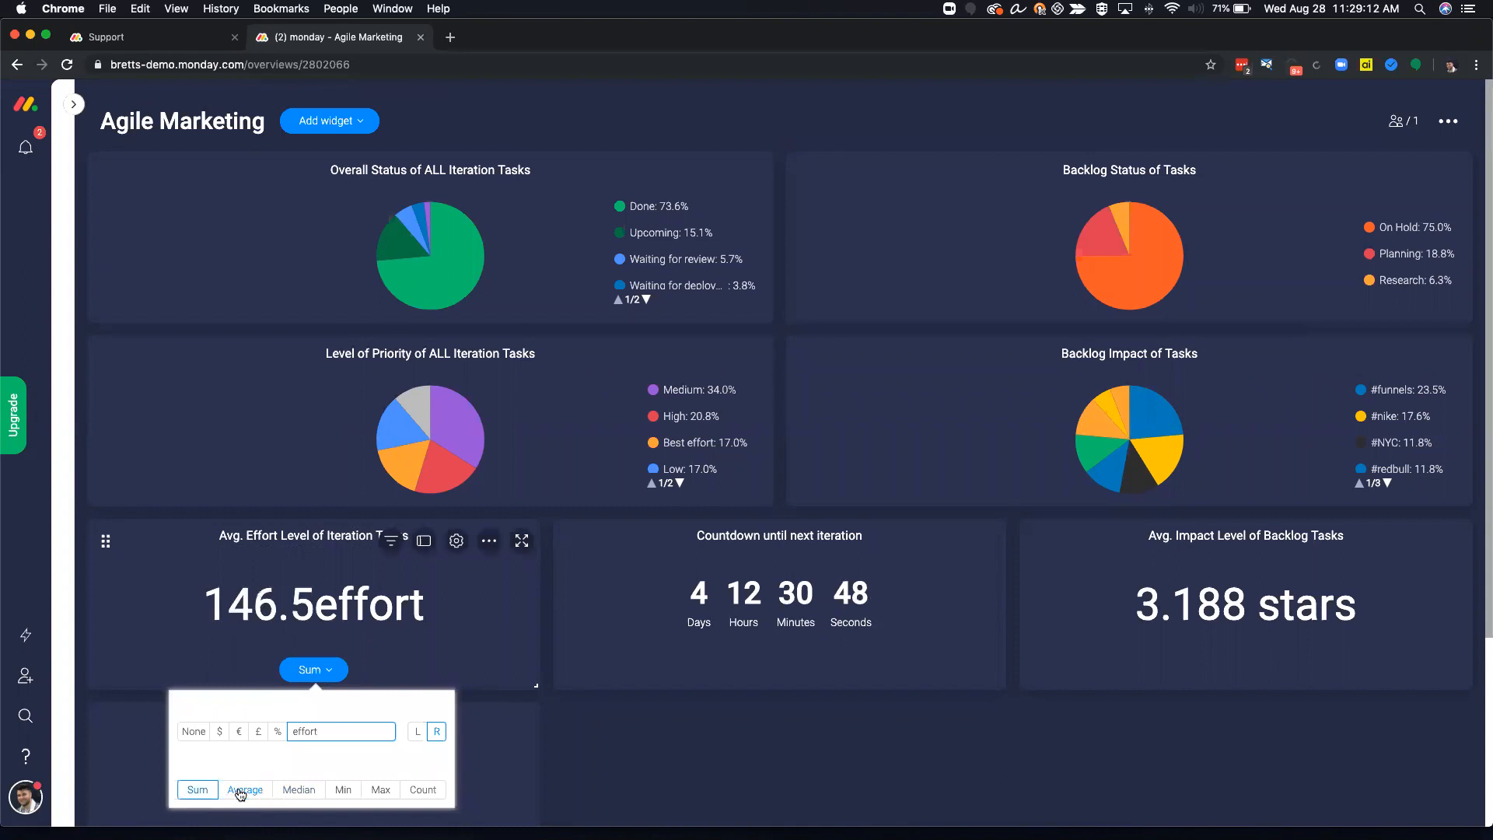
click(243, 790)
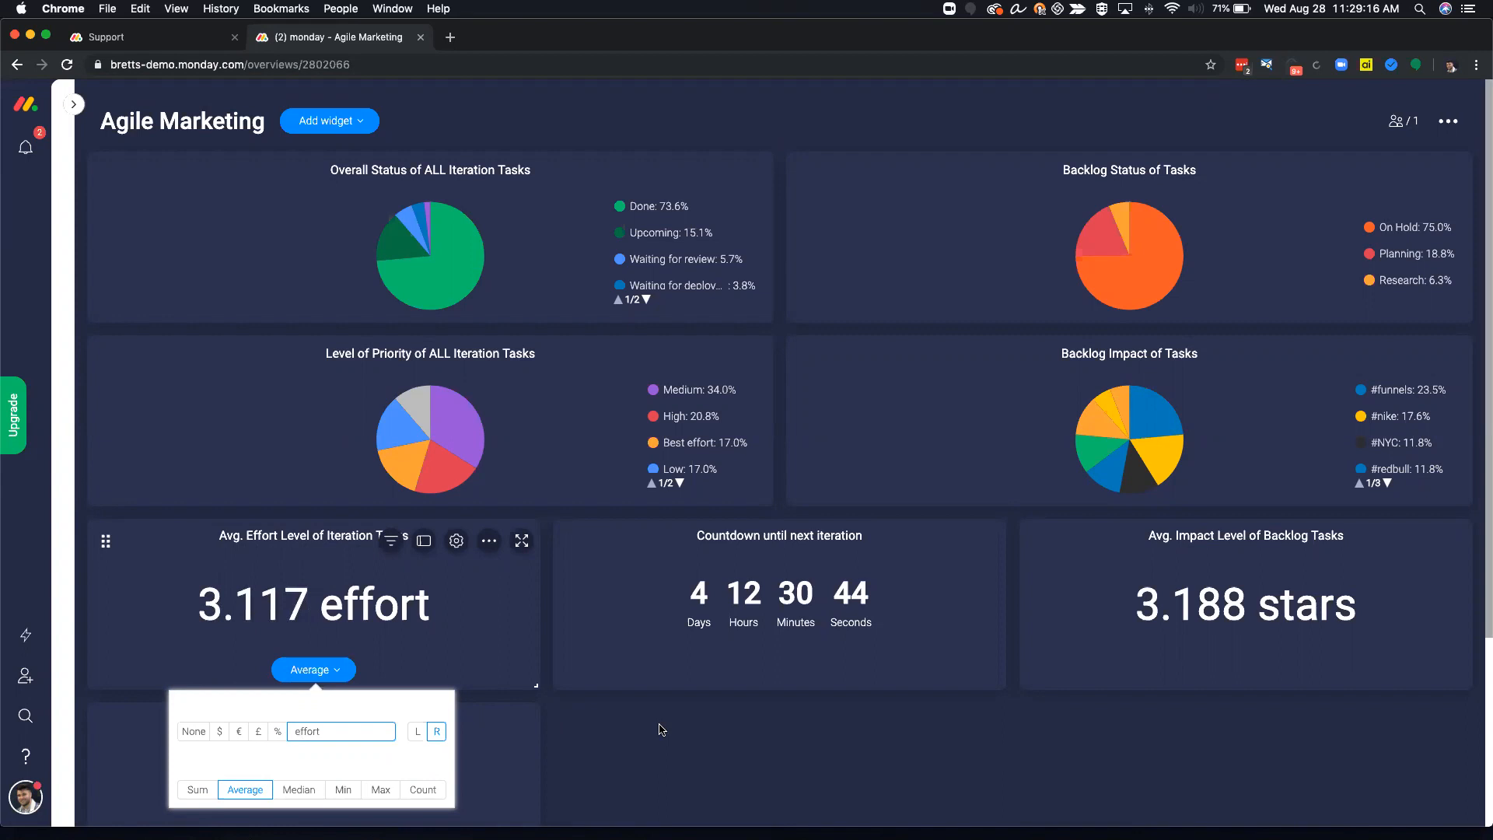
Look at the date, time and unit settings of the Countdown until next iteration widget and close them
click(821, 596)
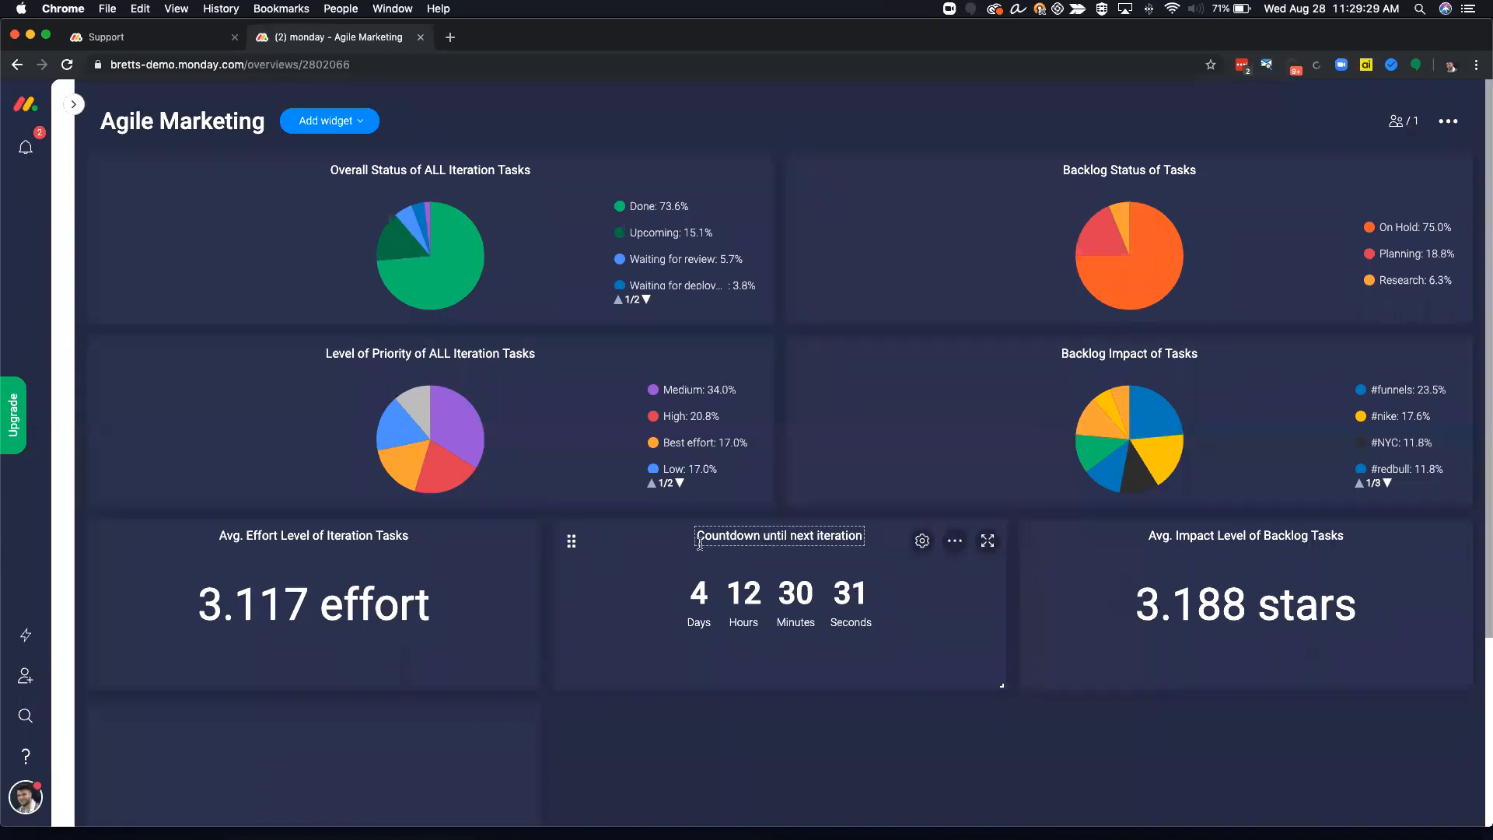
click(923, 541)
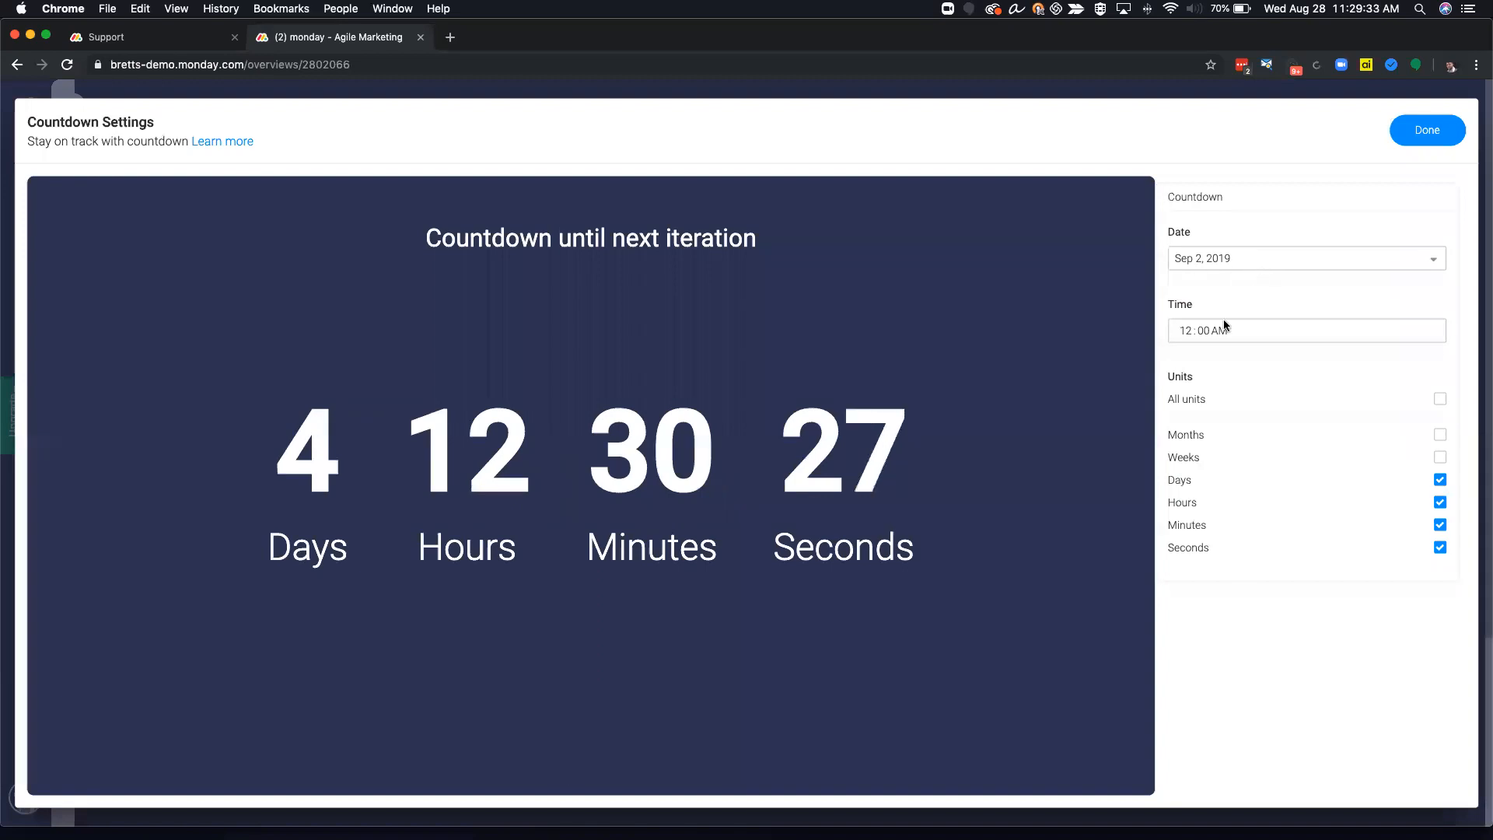
click(1397, 138)
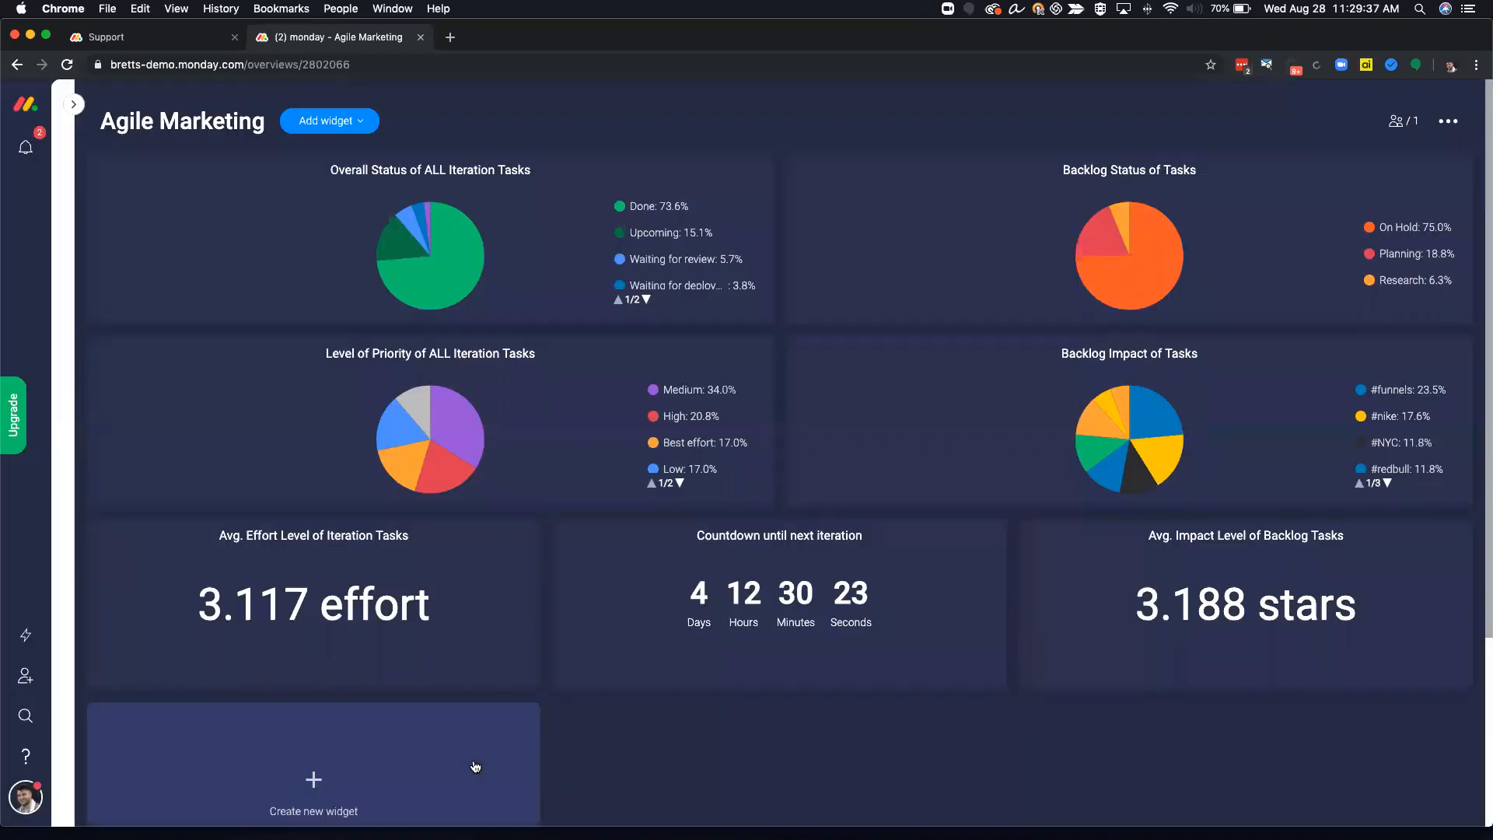
Create a Battery widget and select the Content Production Schedule and Content Backlog boards for it
scroll(467, 738, down, 5)
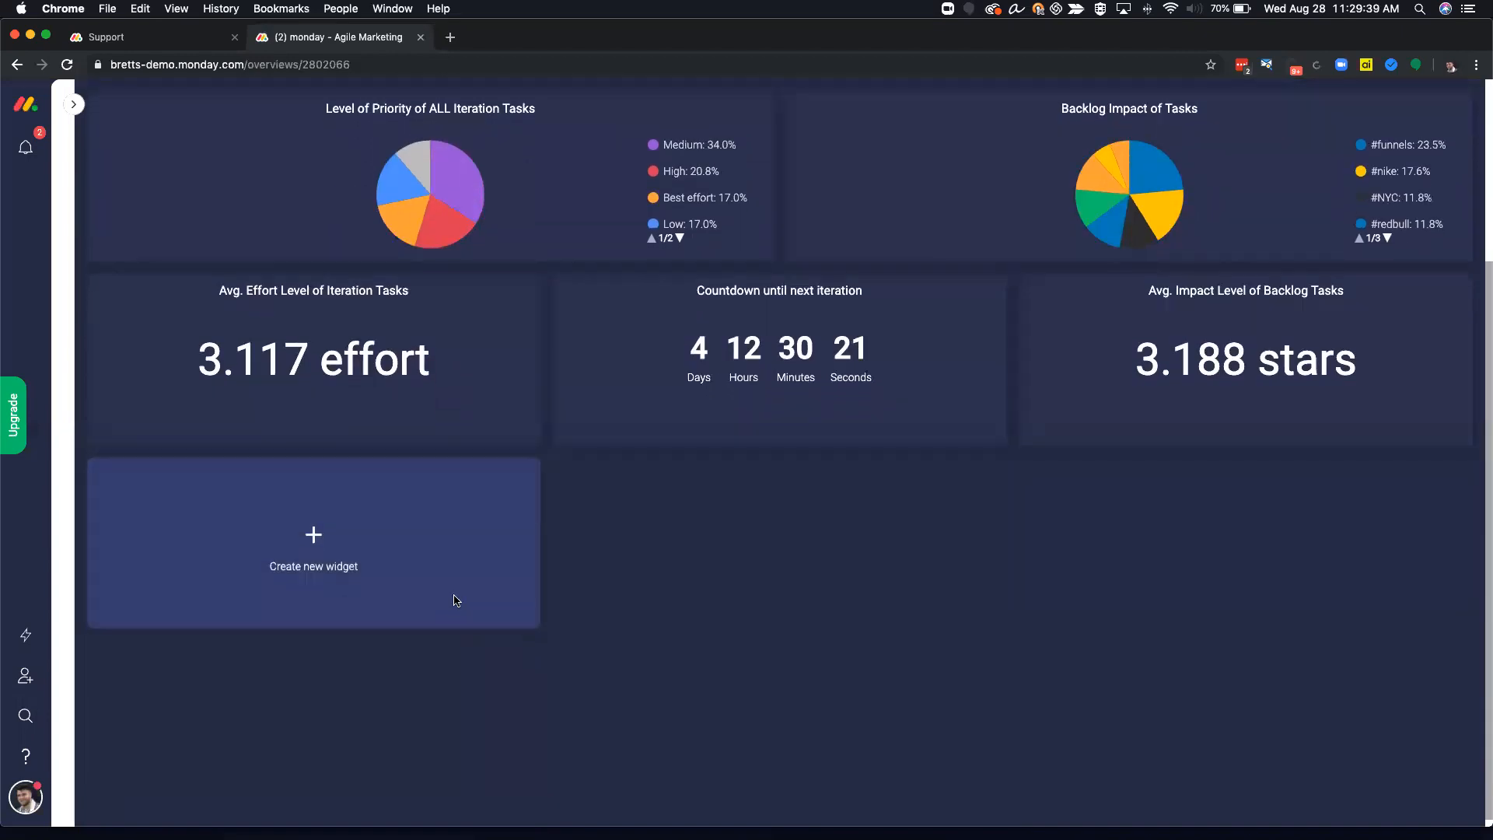
click(457, 609)
click(449, 681)
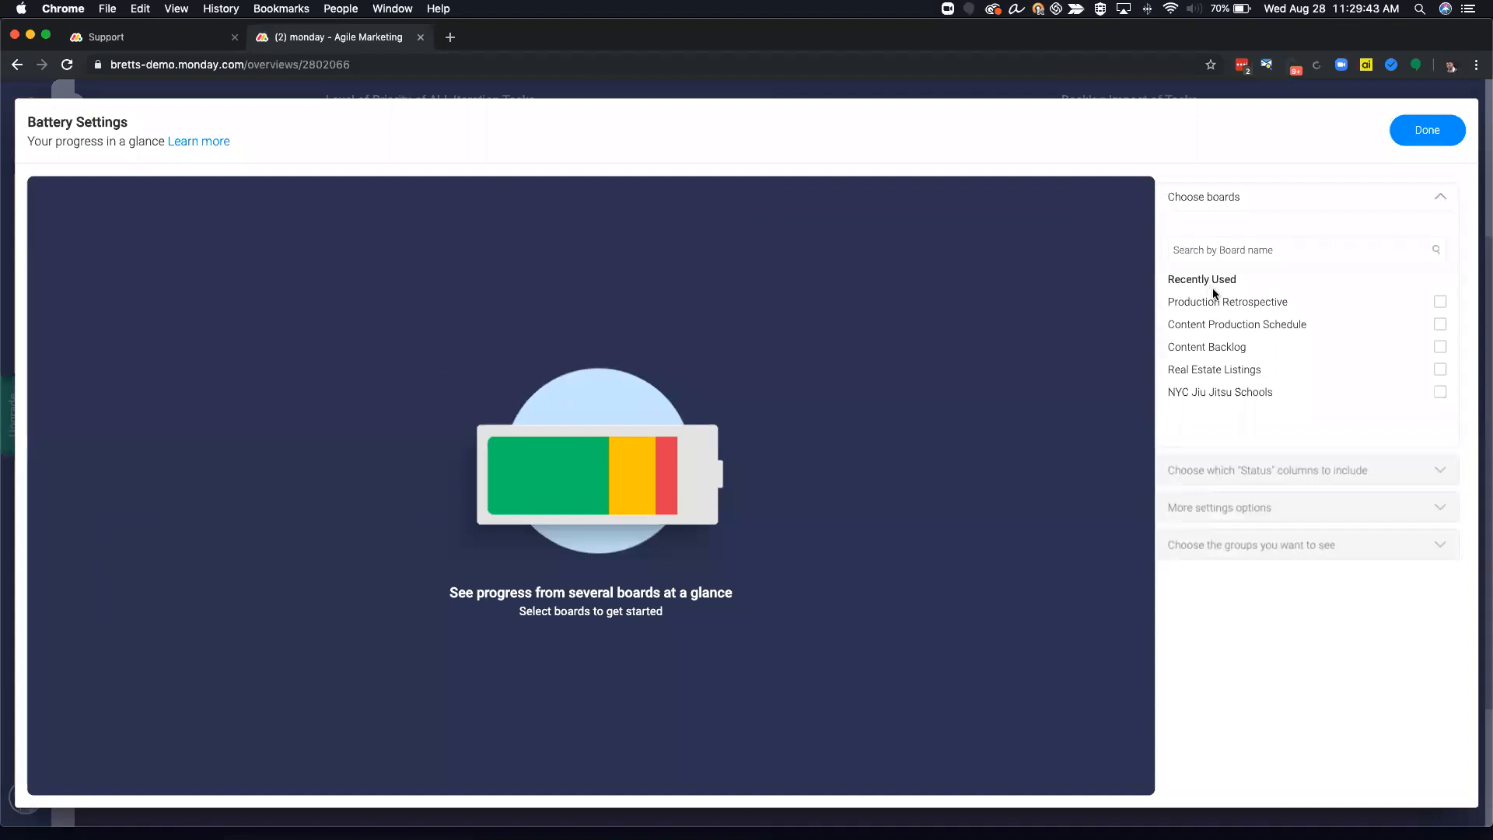
click(1264, 331)
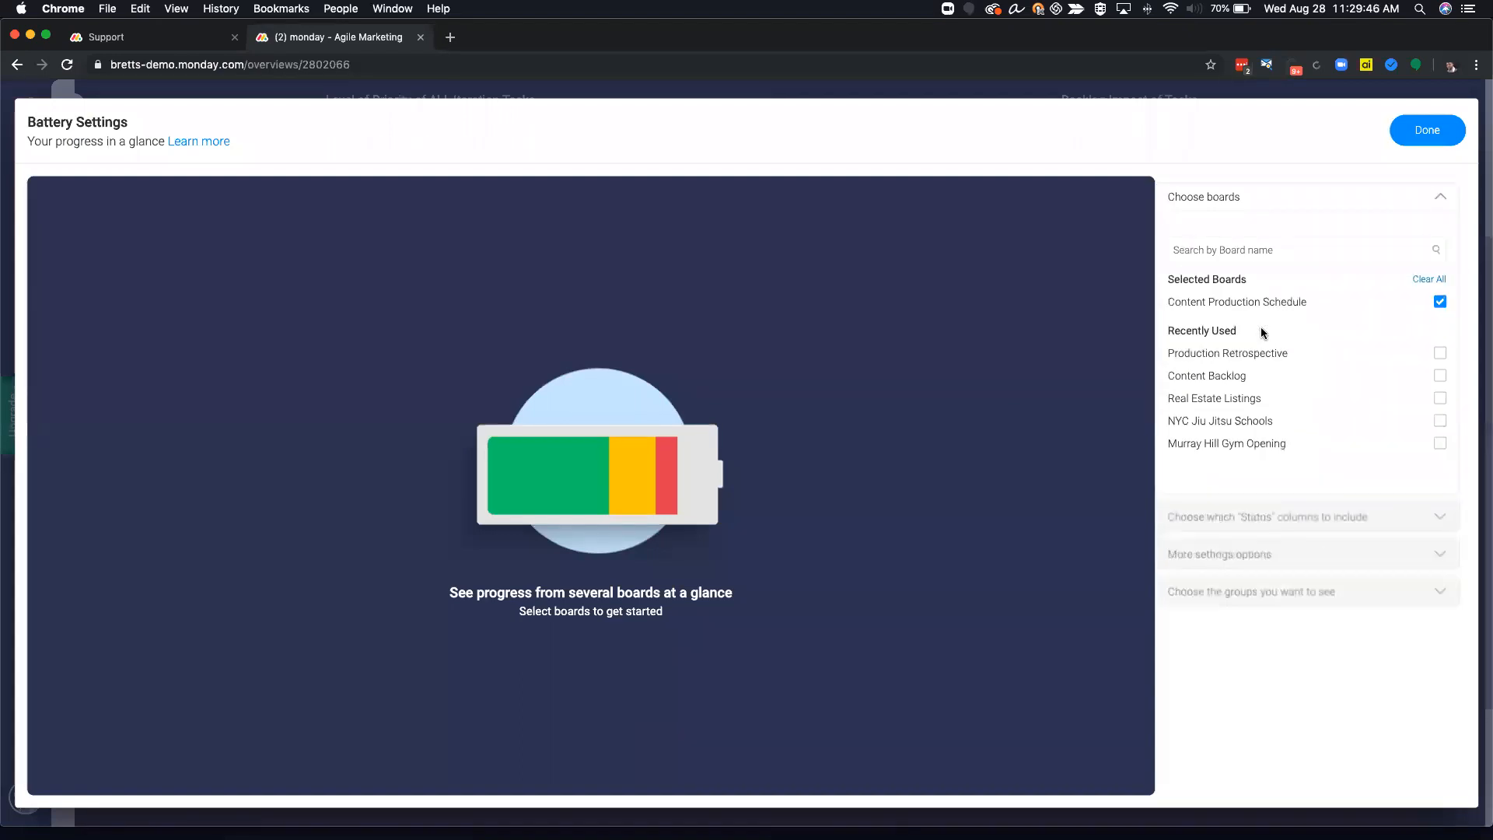
click(1232, 380)
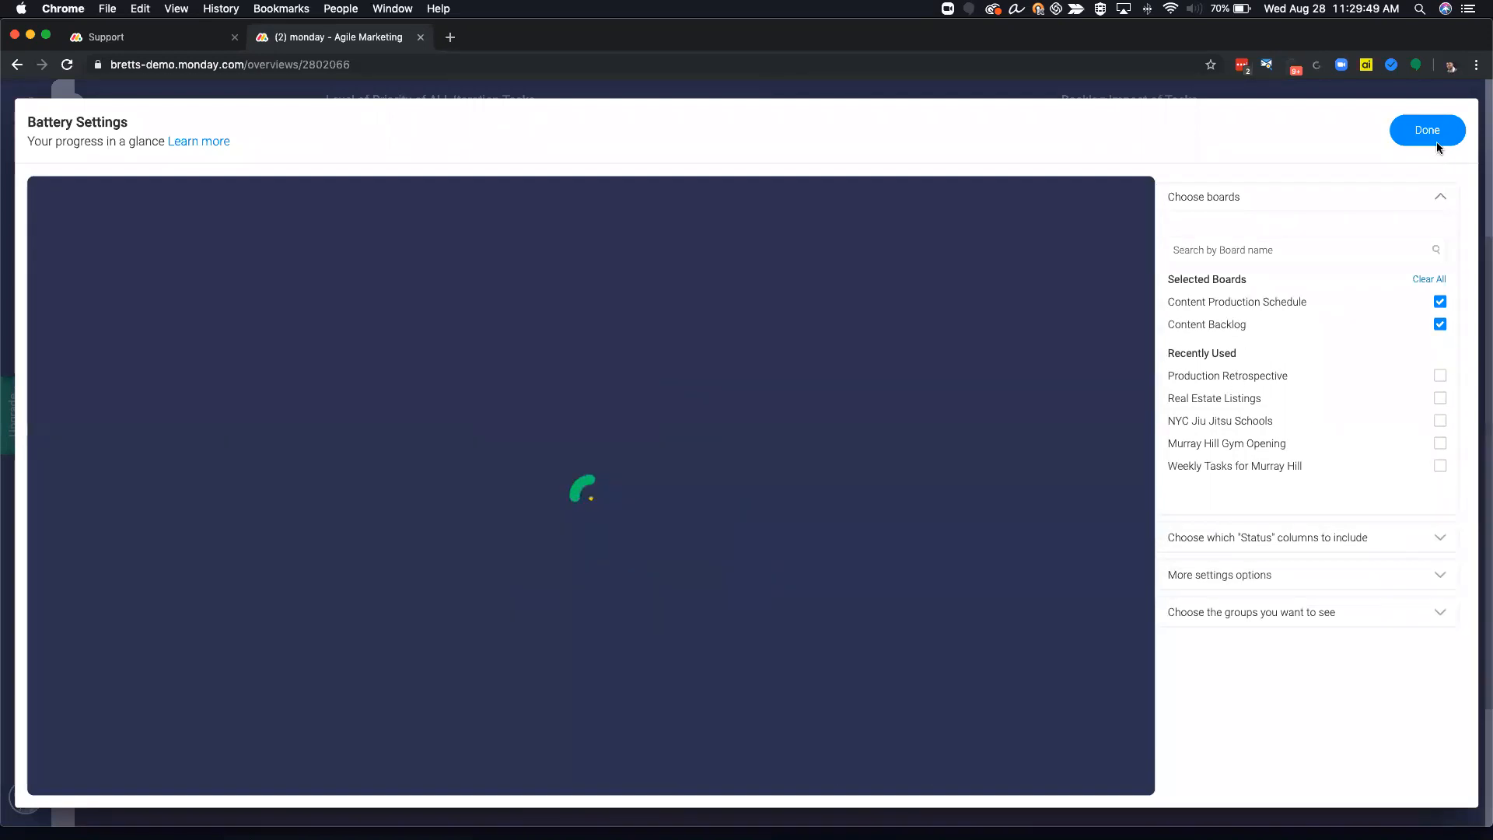
Include the Status column of Content Production Schedule in the battery
click(1439, 537)
click(1224, 300)
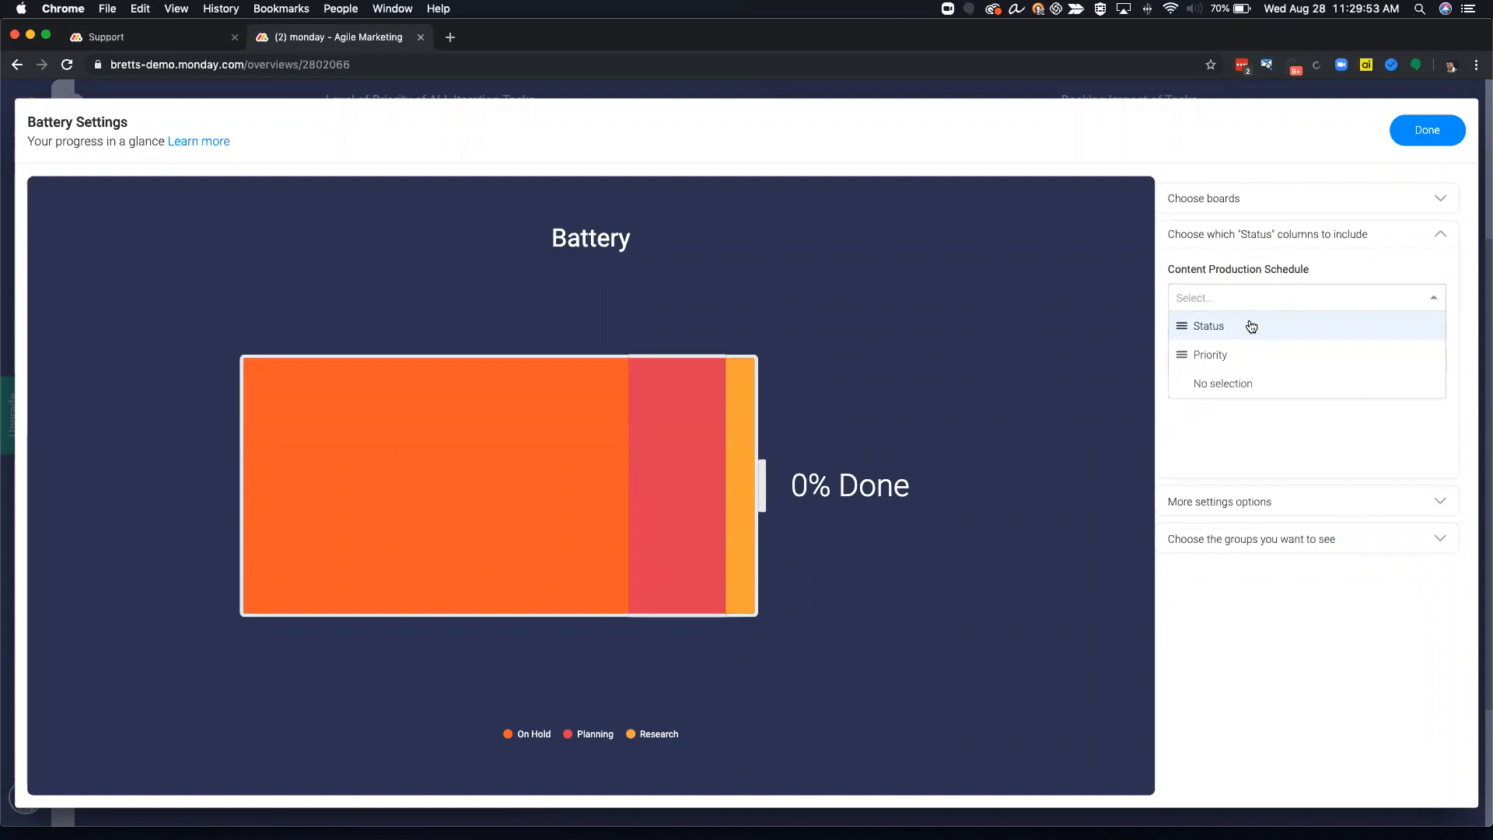
click(1250, 323)
Try weighting the battery's Content Production Schedule items by the Estimation column, and clear that selection again
click(1439, 503)
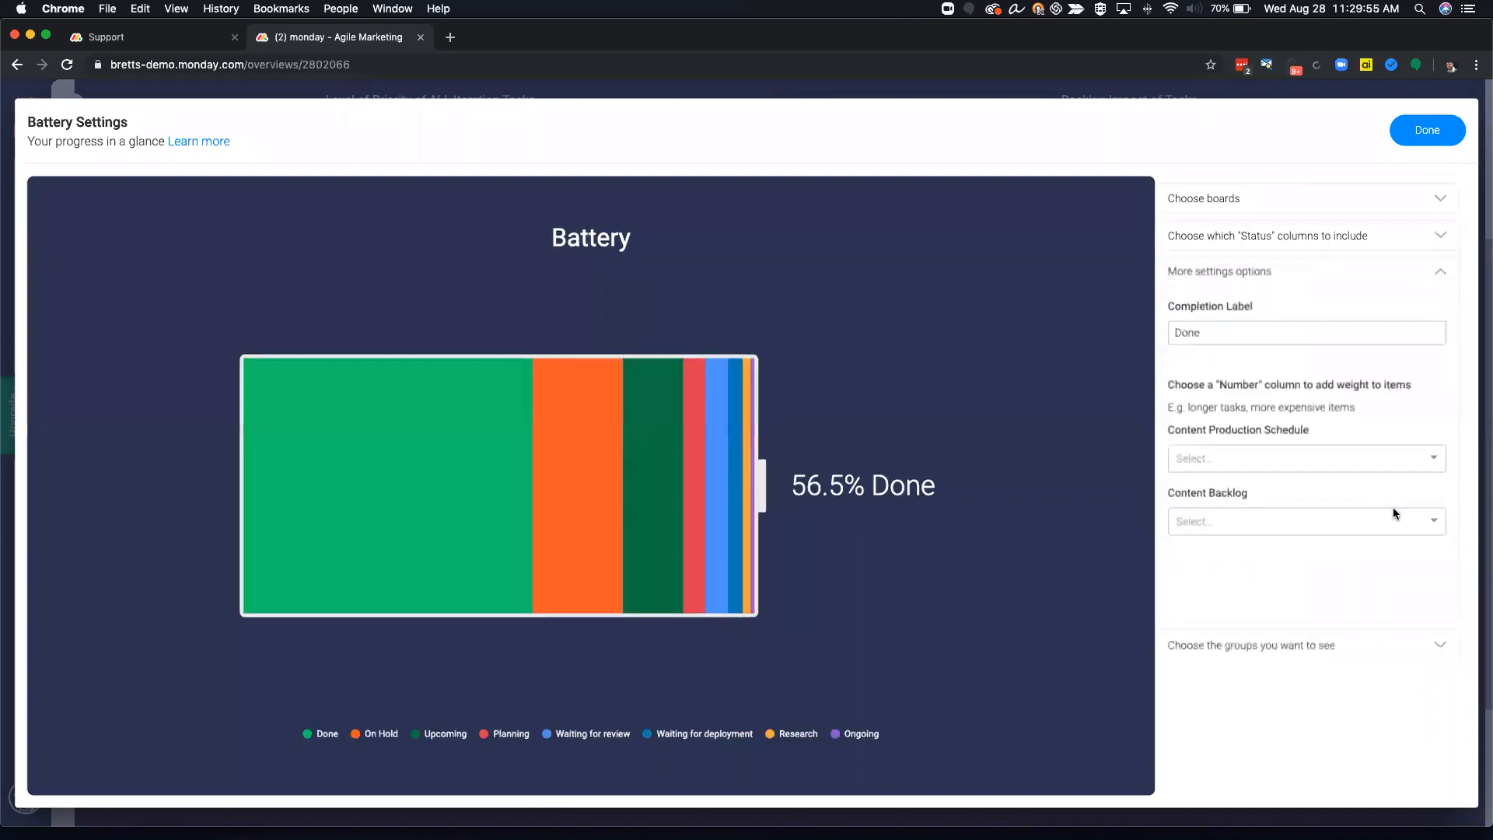
click(1283, 460)
click(1250, 488)
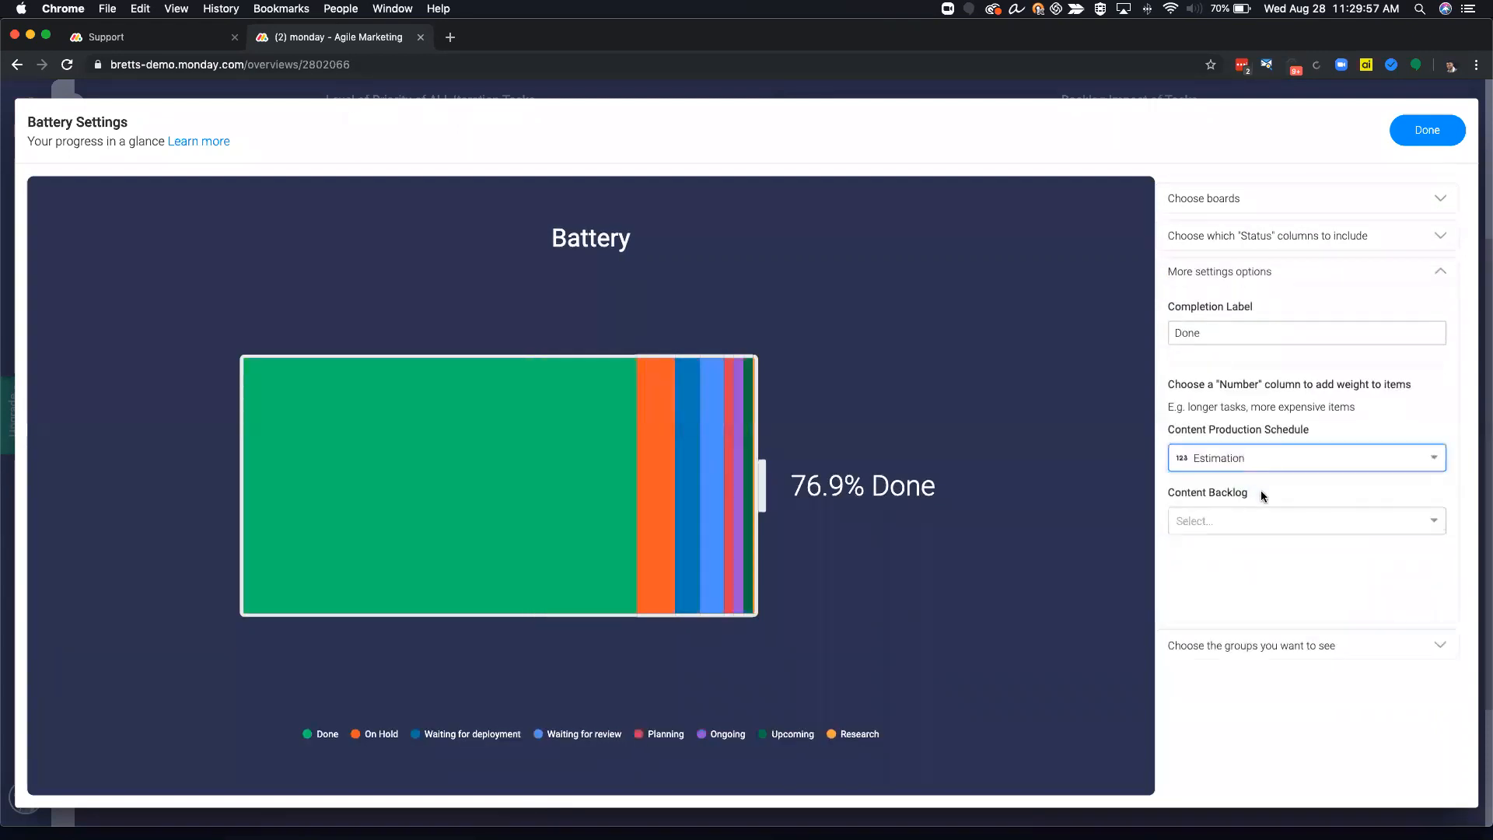
click(1294, 520)
click(1262, 552)
click(1302, 524)
click(1260, 577)
click(1260, 515)
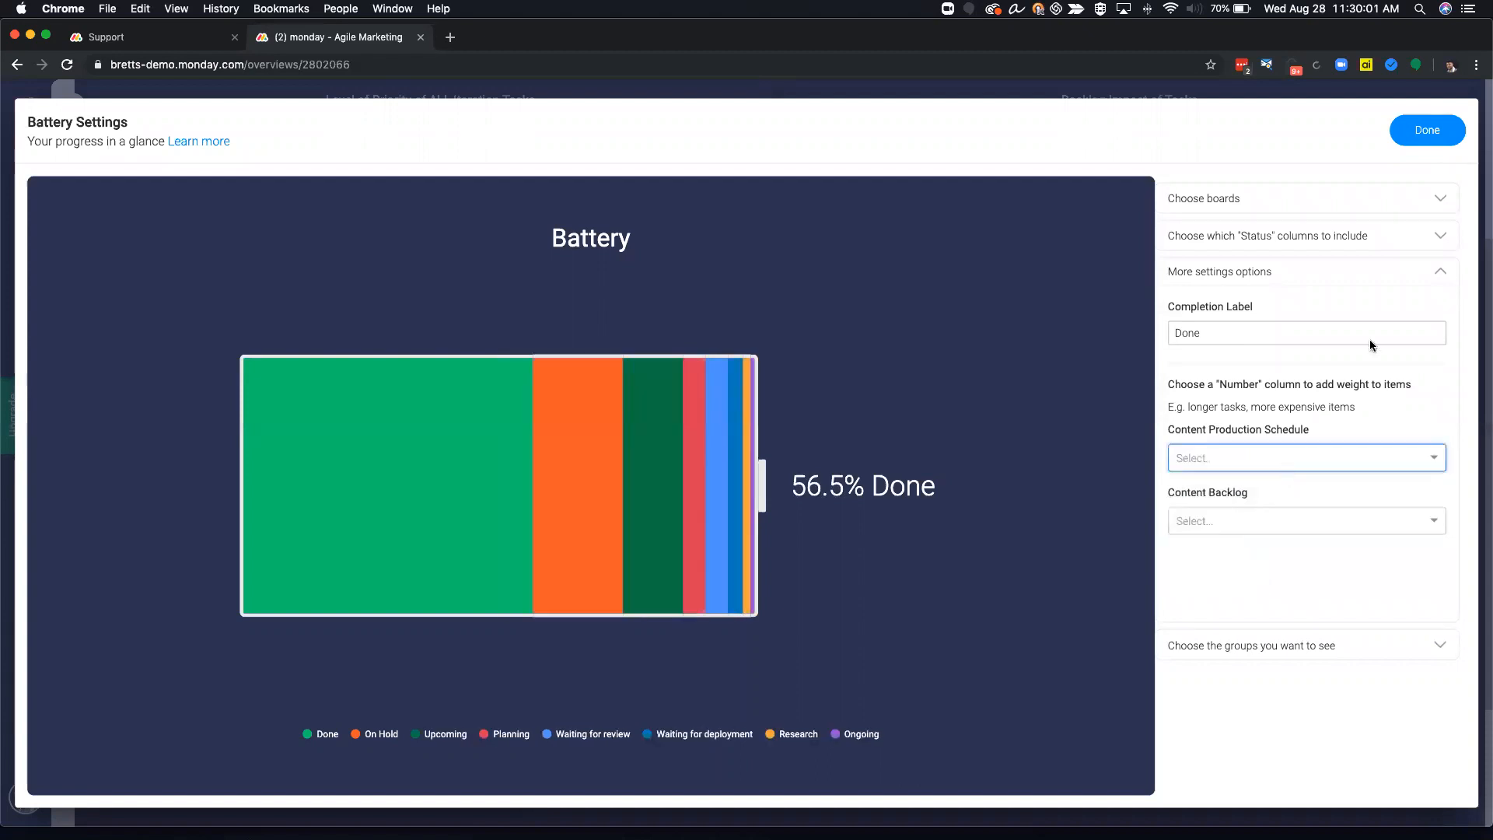
click(1436, 271)
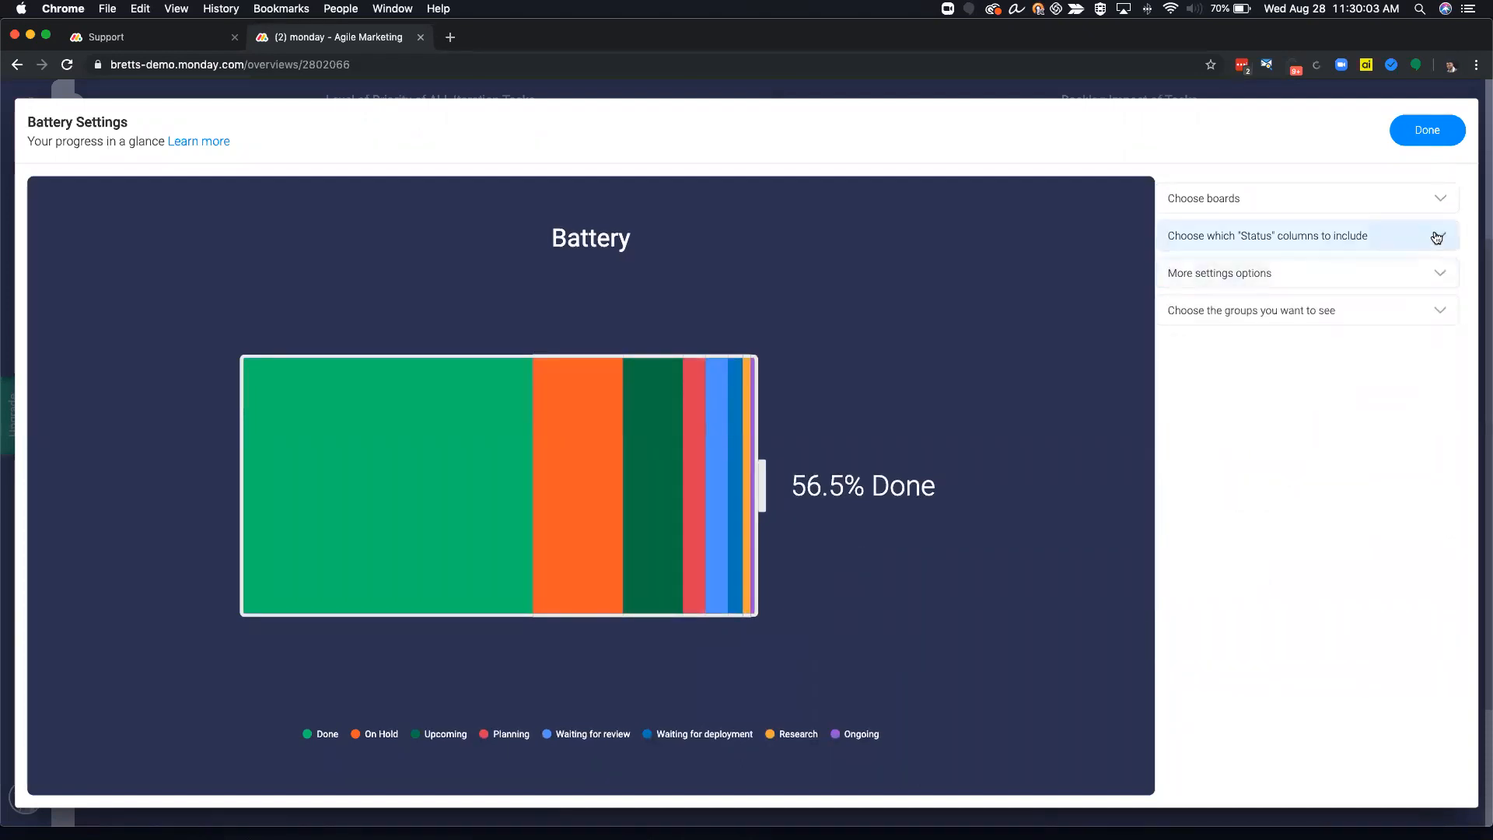
Remove the Content Backlog board from the battery and finish the widget
click(1437, 235)
click(1436, 204)
click(1439, 323)
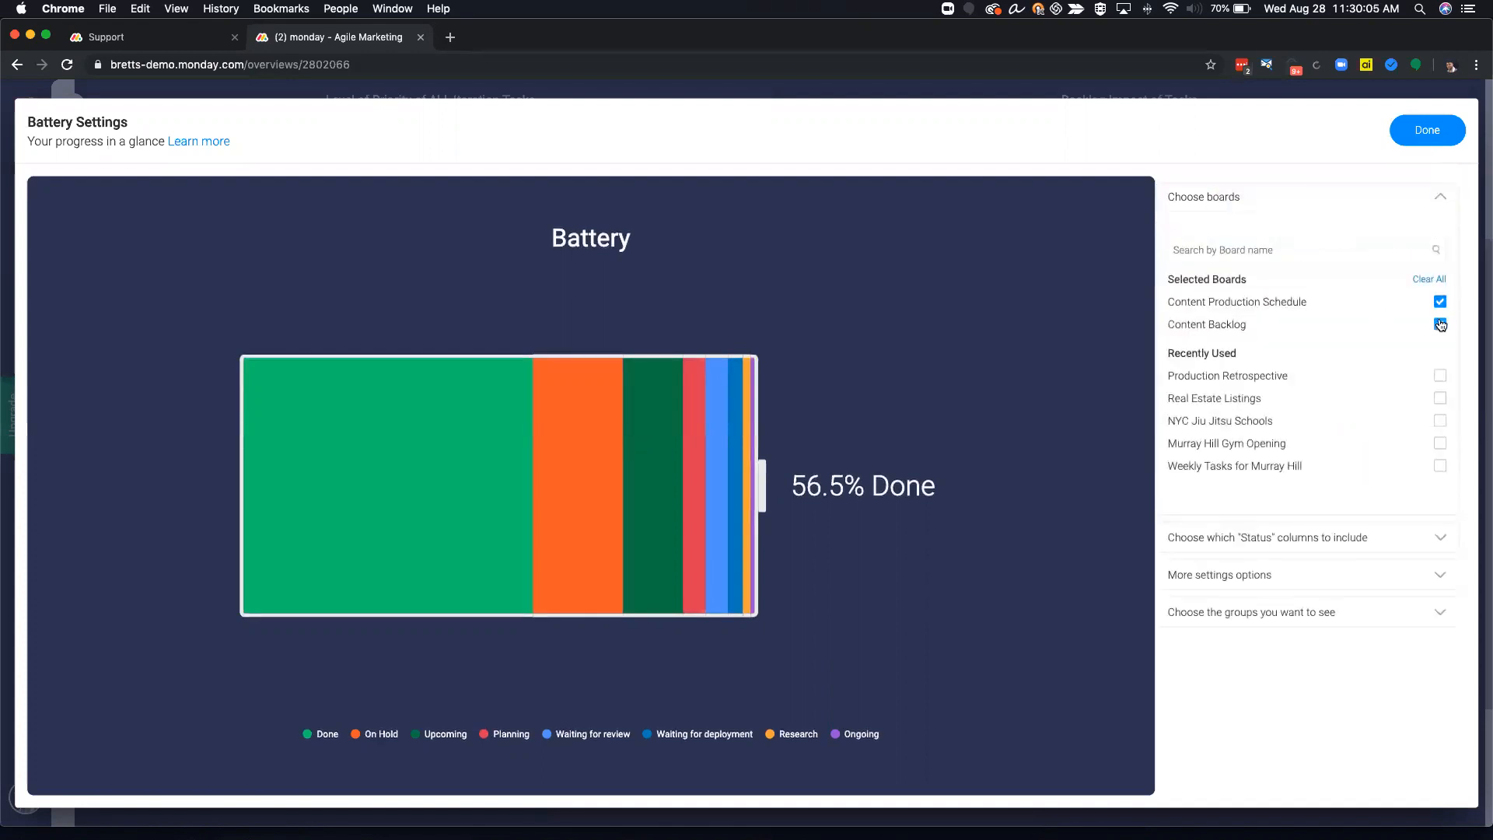
click(1440, 143)
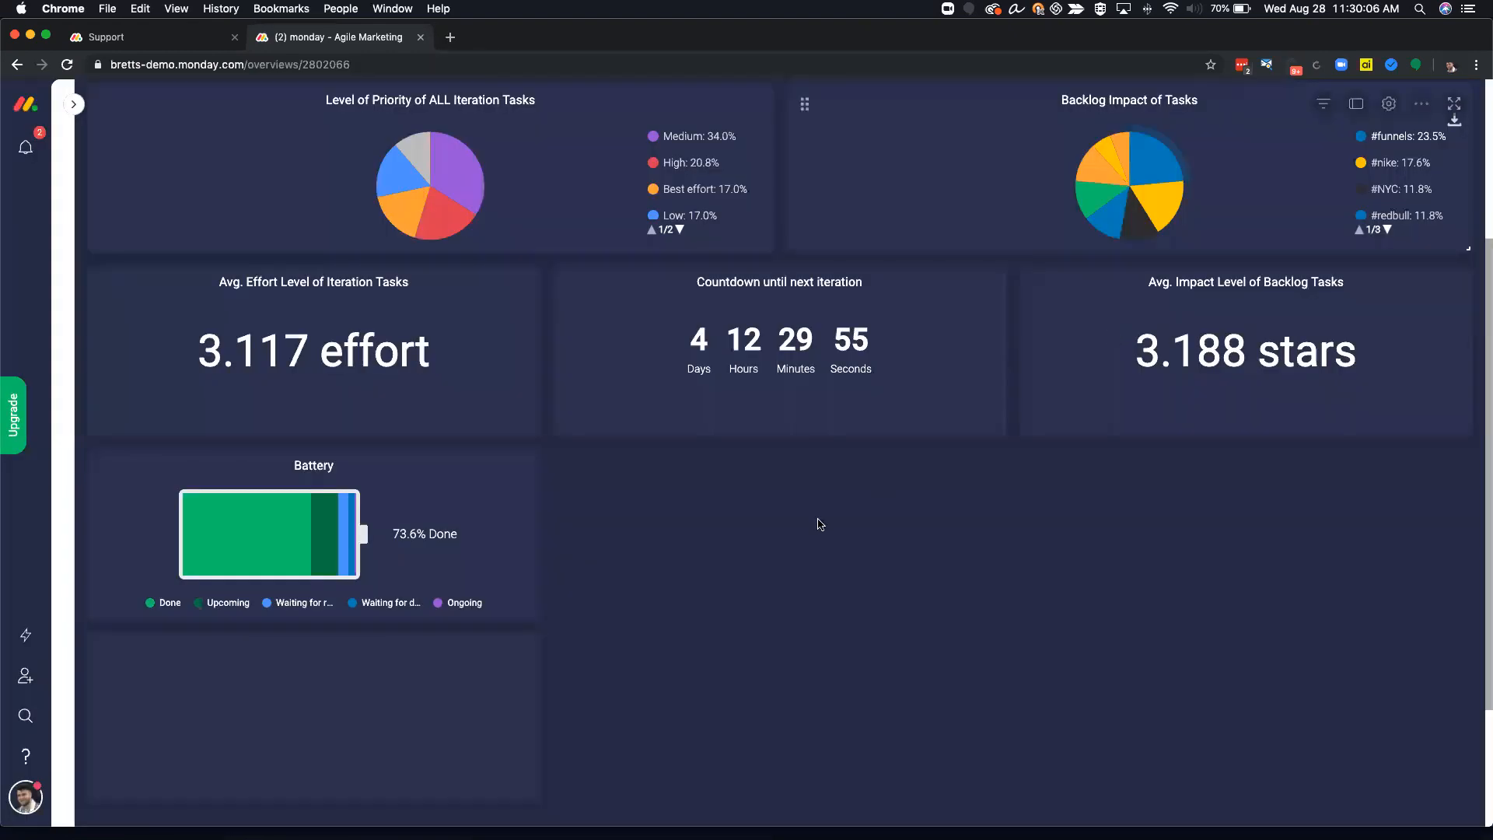
Add a second Battery widget showing the status progress of the Content Backlog board, without a weight column
click(310, 709)
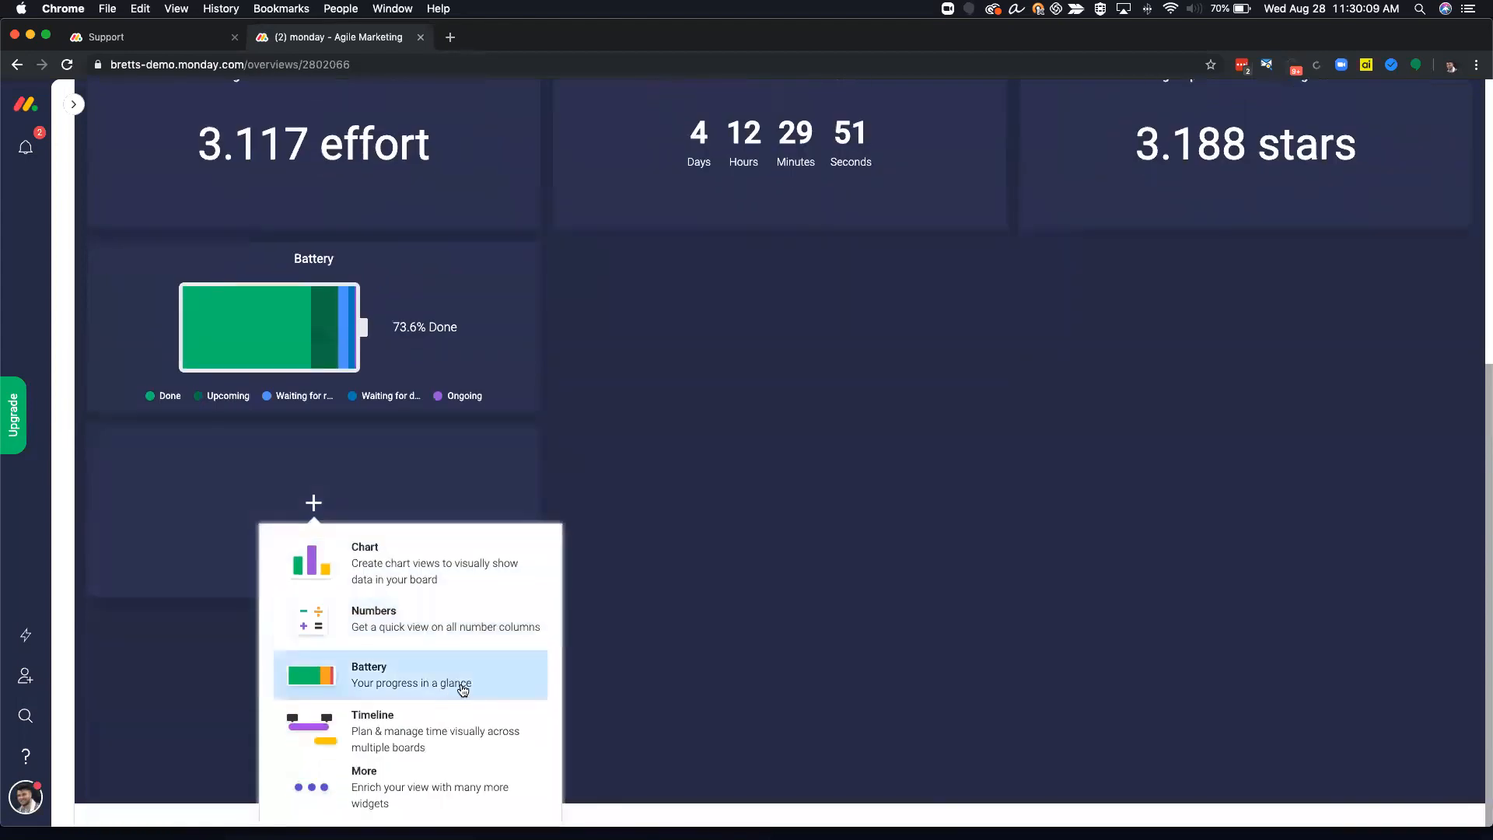
click(495, 689)
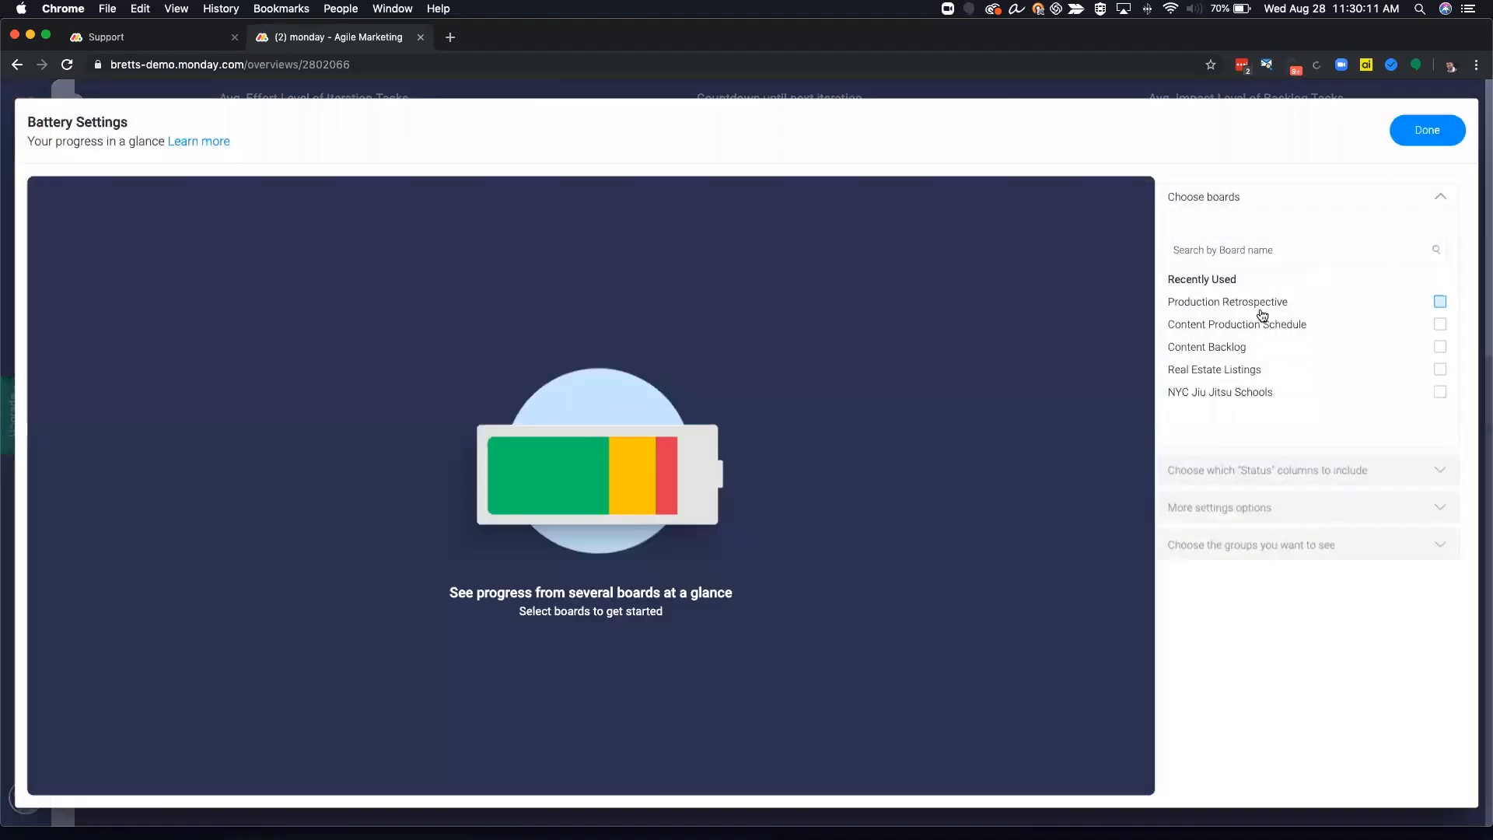
click(1240, 343)
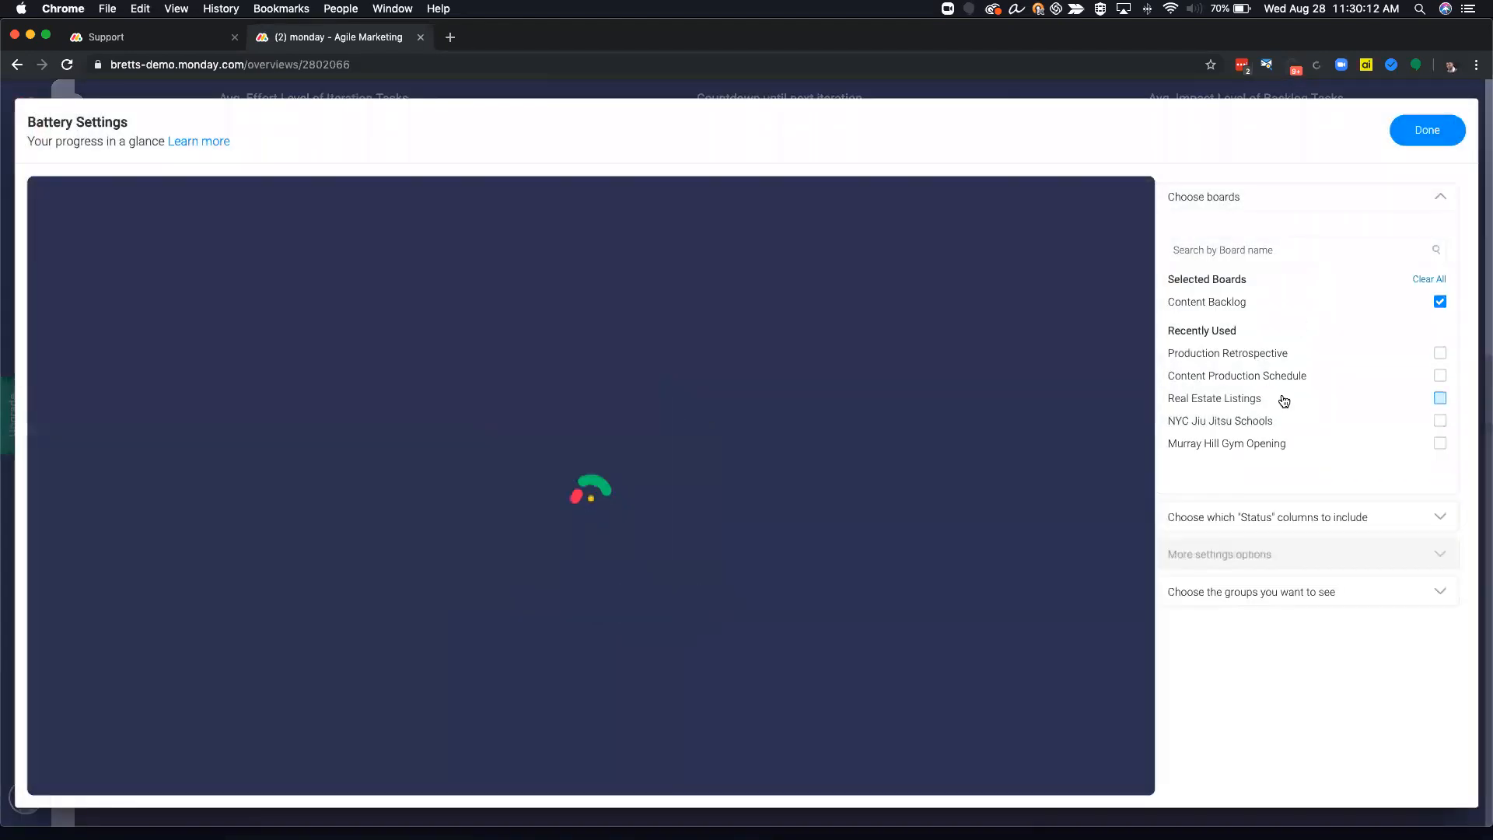
click(1244, 298)
click(1238, 323)
click(1406, 445)
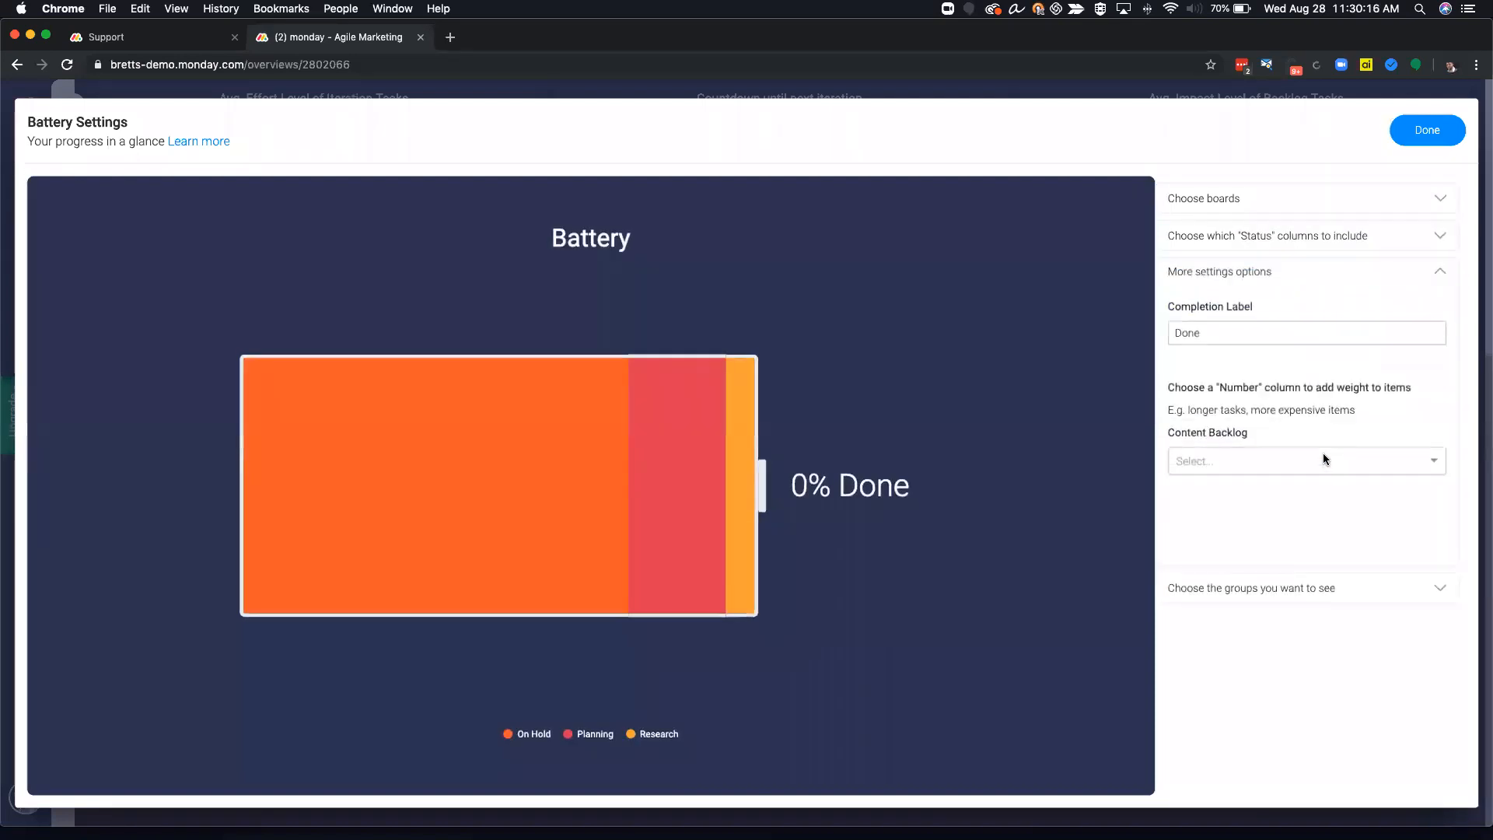
click(1308, 461)
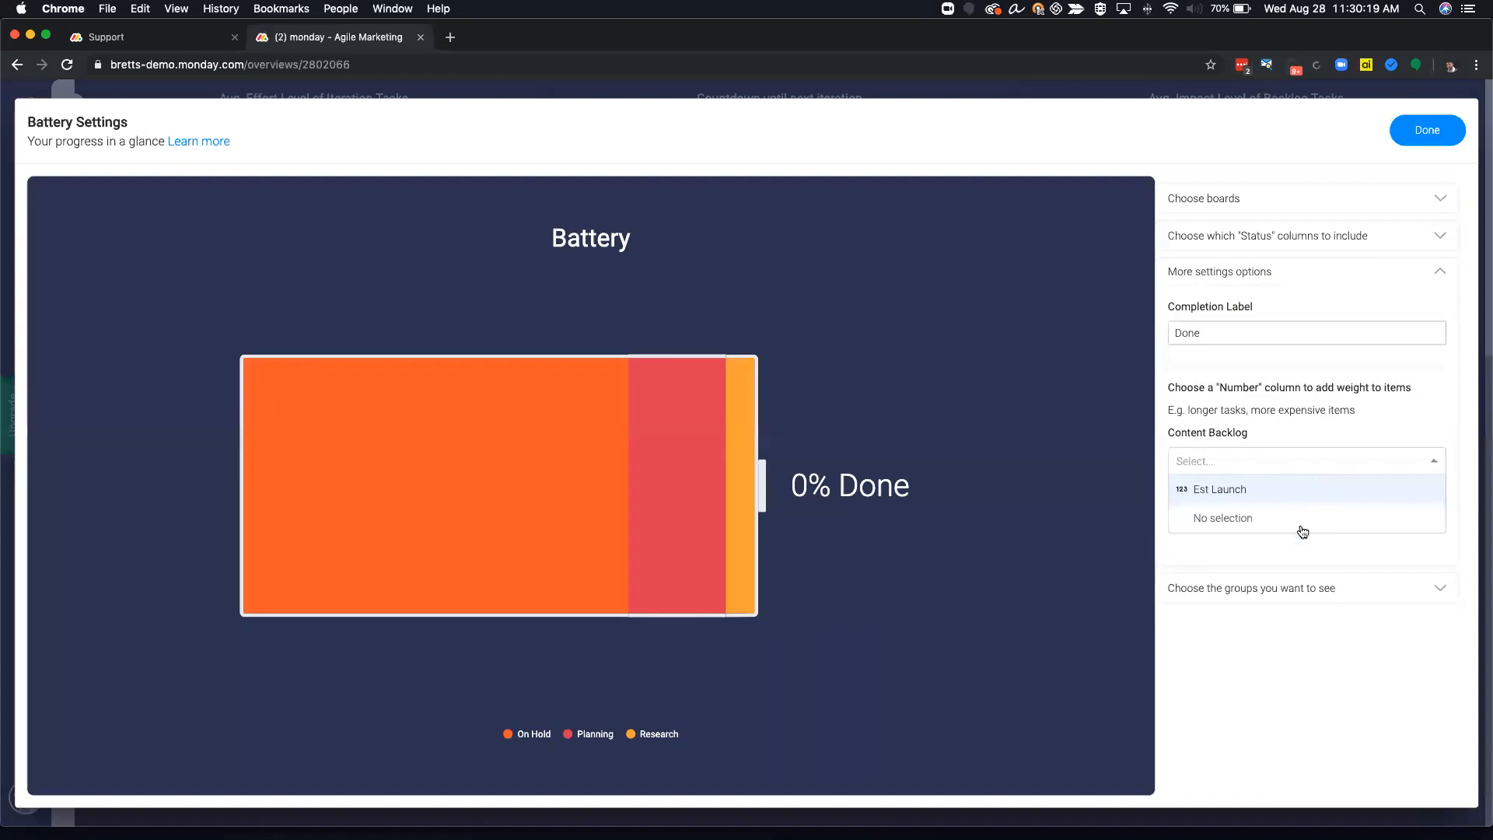
click(1434, 133)
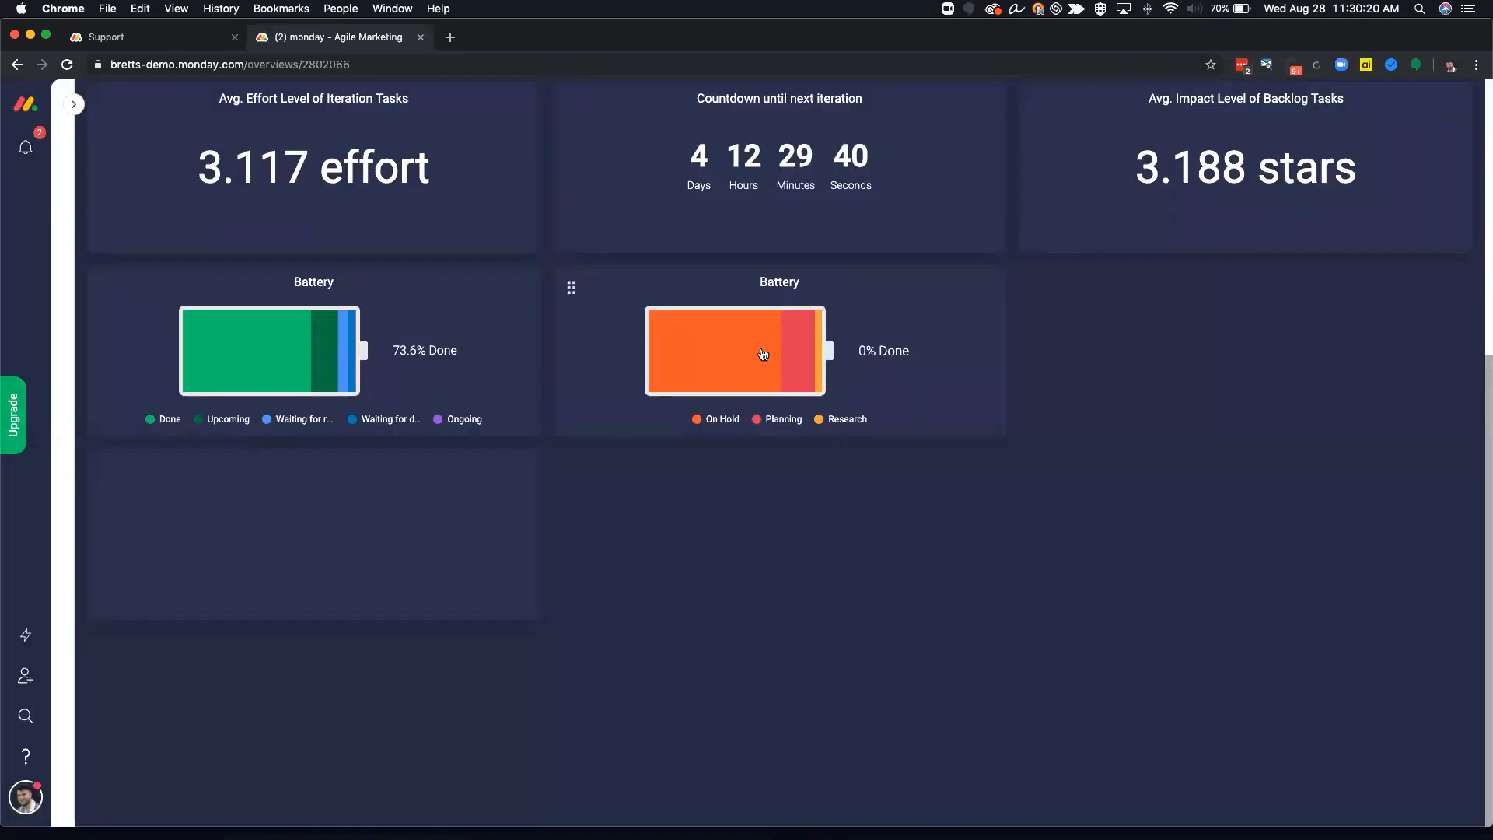
Move the Content Backlog battery beneath the Avg. Impact Level of Backlog Tasks widget
scroll(589, 451, up, 3)
scroll(589, 457, up, 4)
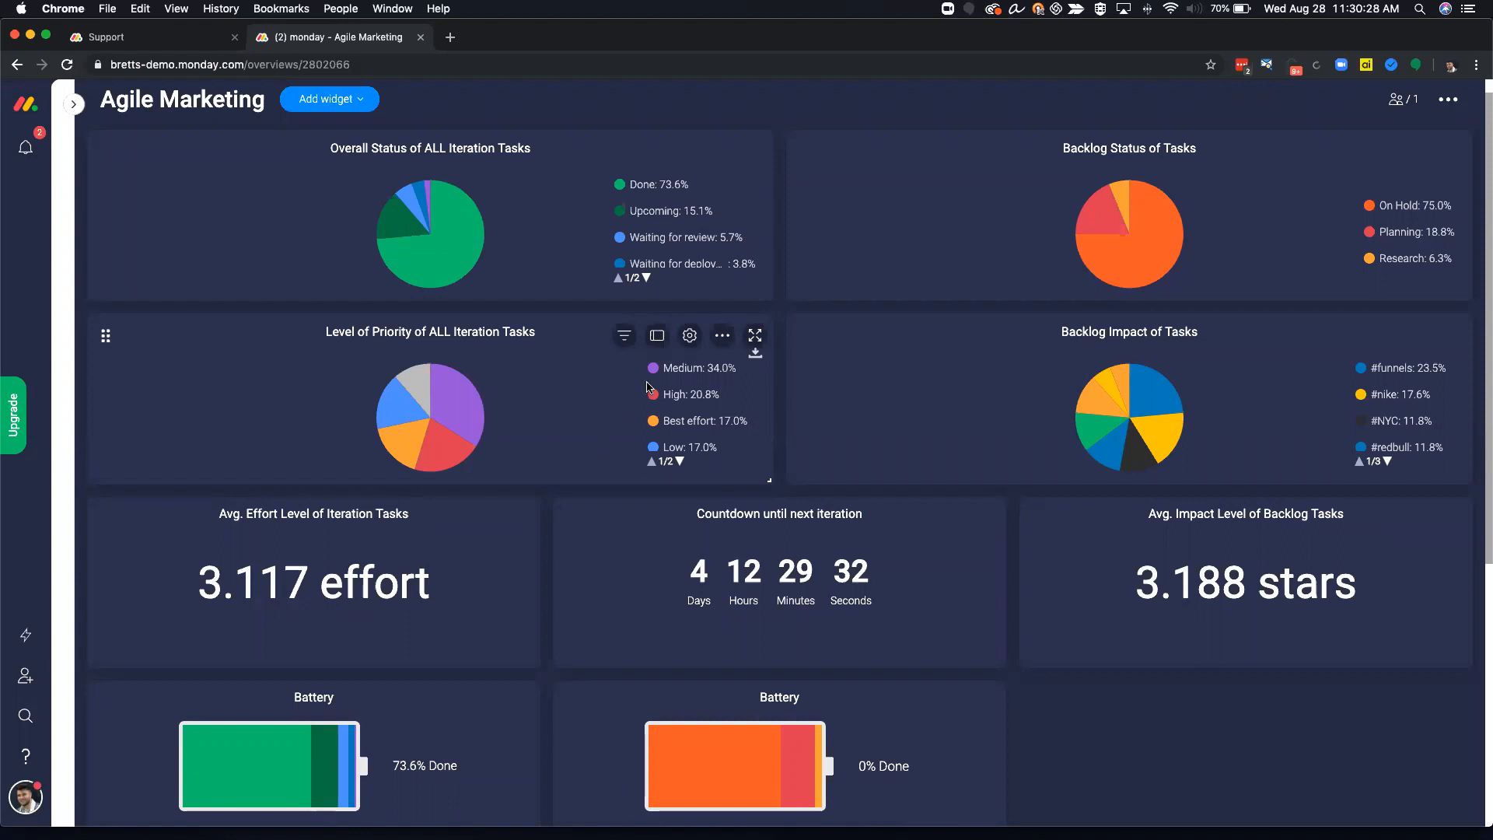
scroll(574, 319, down, 1)
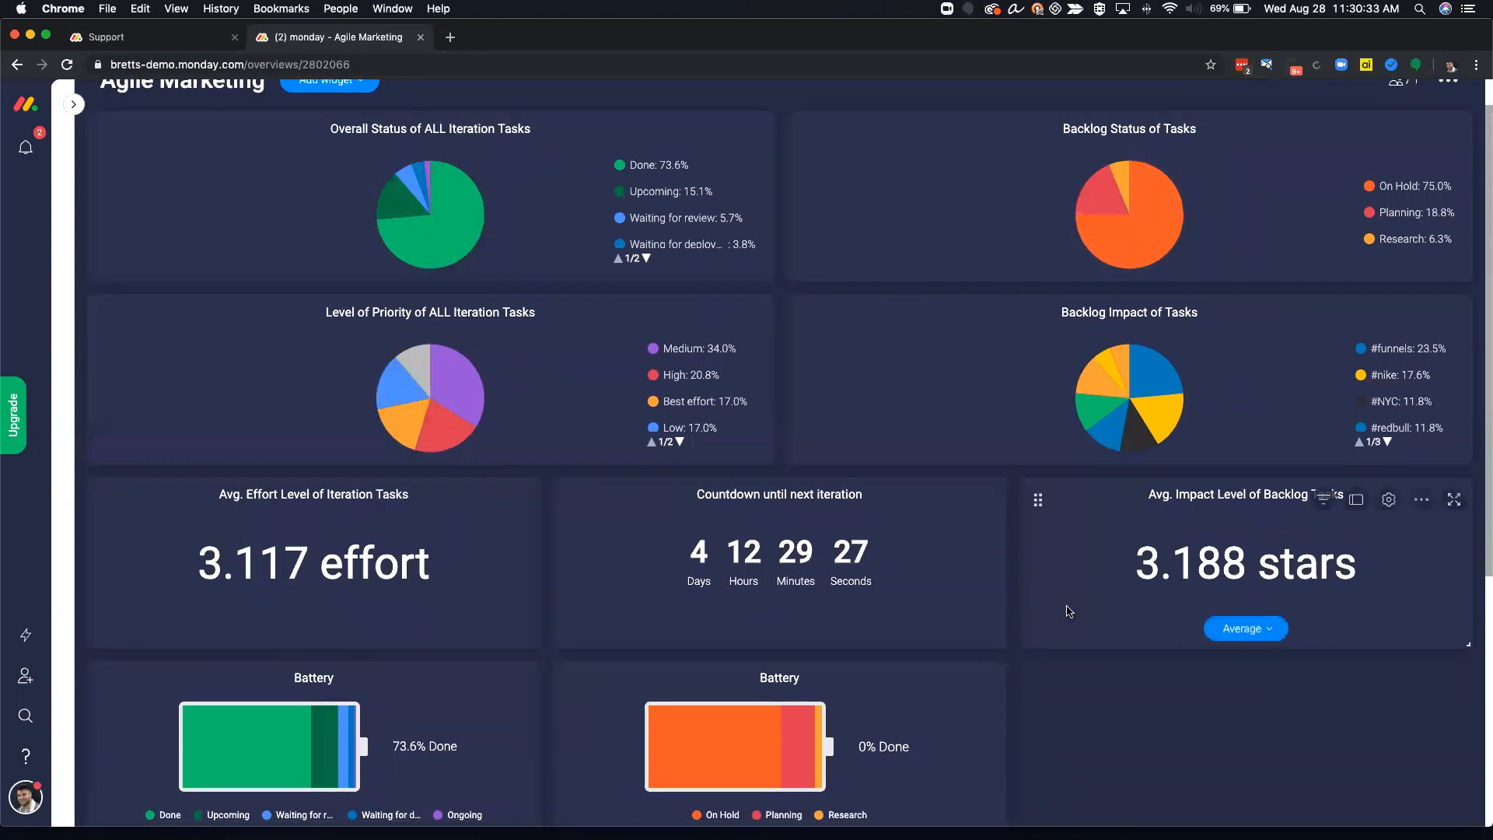
scroll(995, 606, down, 3)
drag(832, 544, 1314, 544)
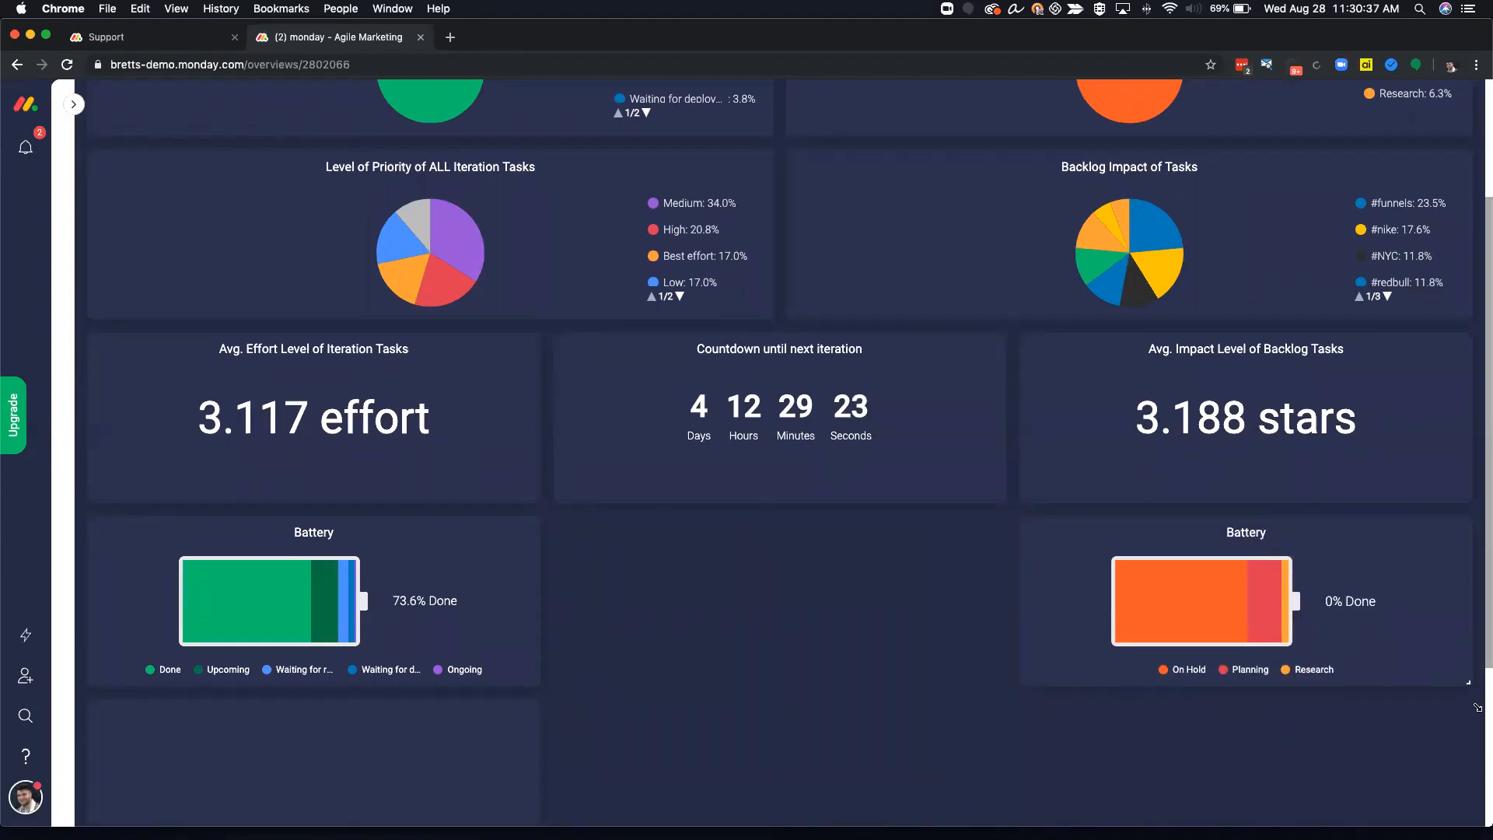
Browse all available dashboard widgets and add a Table widget below the batteries
scroll(760, 627, down, 5)
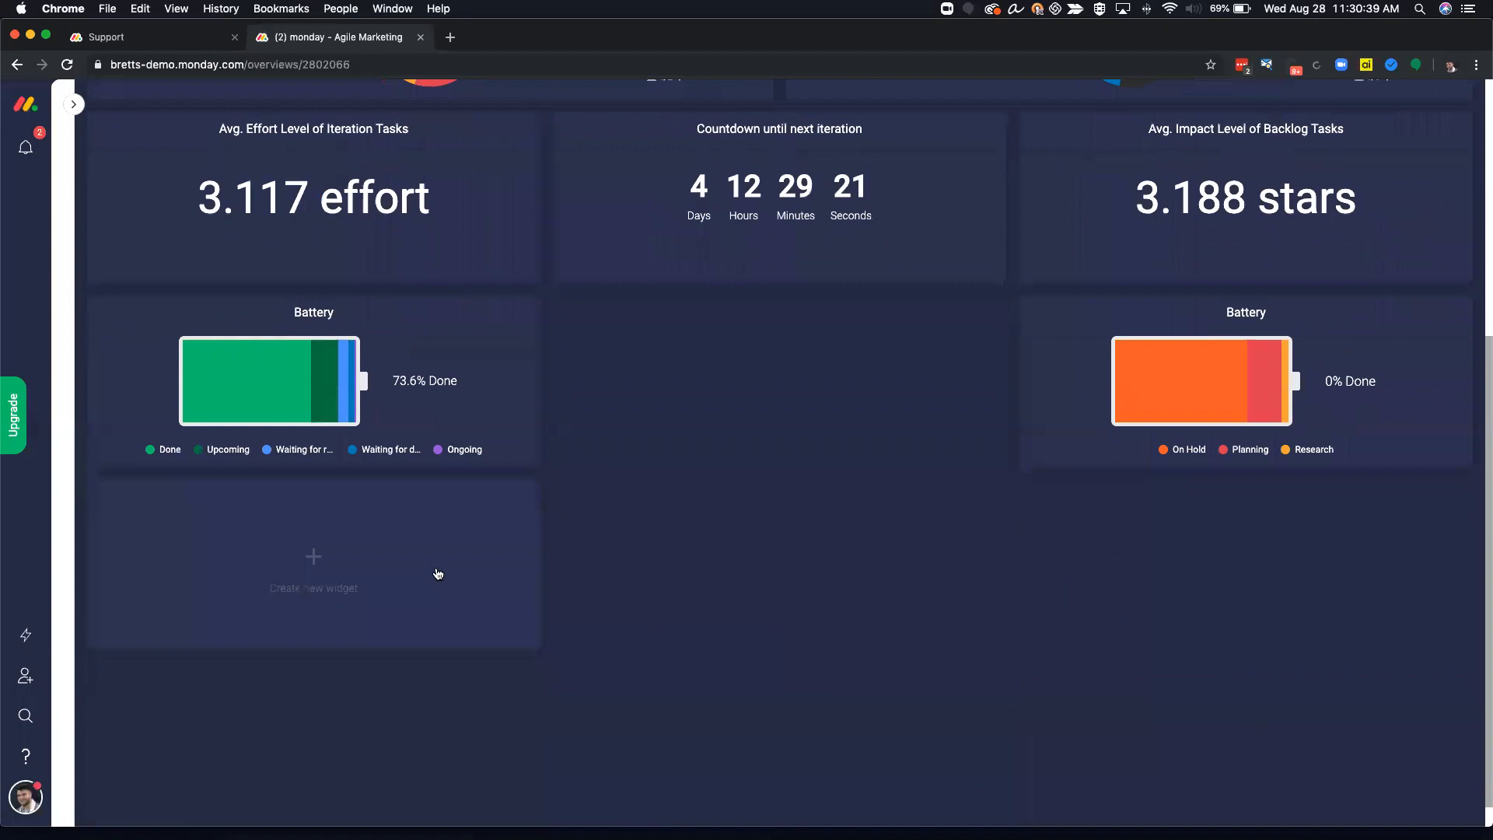
click(466, 544)
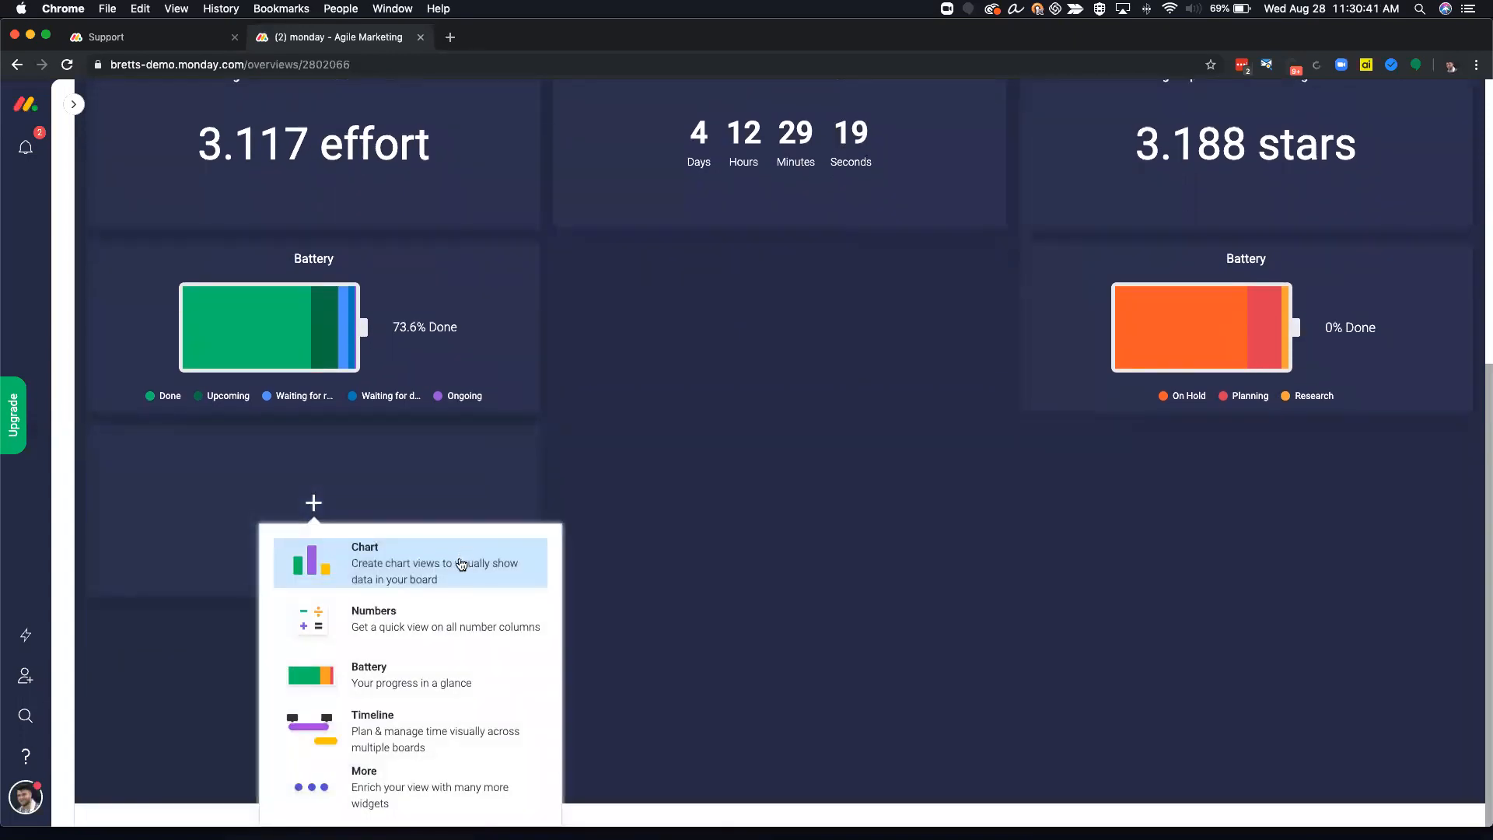
click(492, 773)
scroll(731, 496, down, 2)
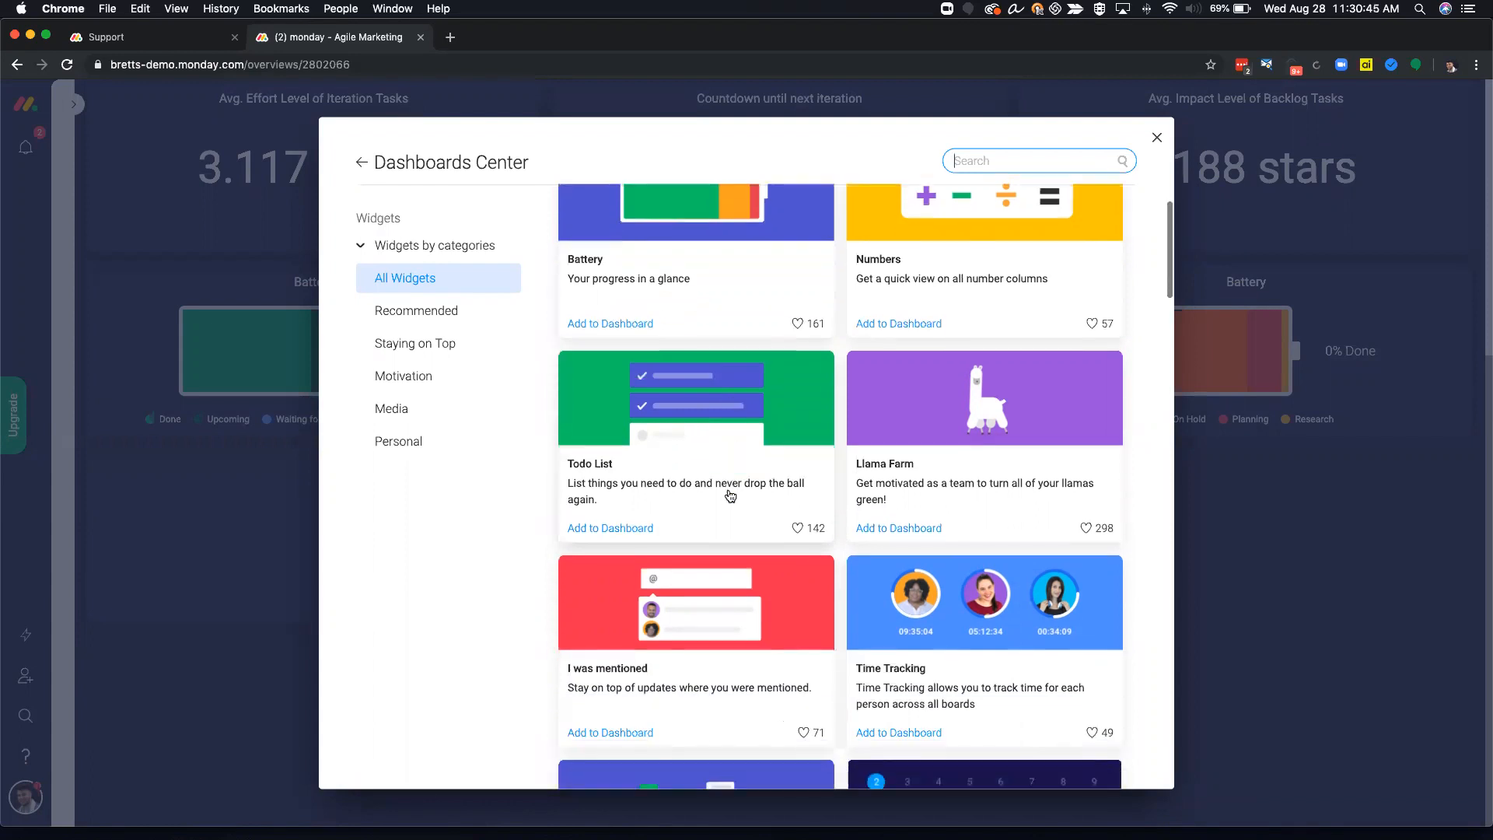
scroll(733, 501, down, 2)
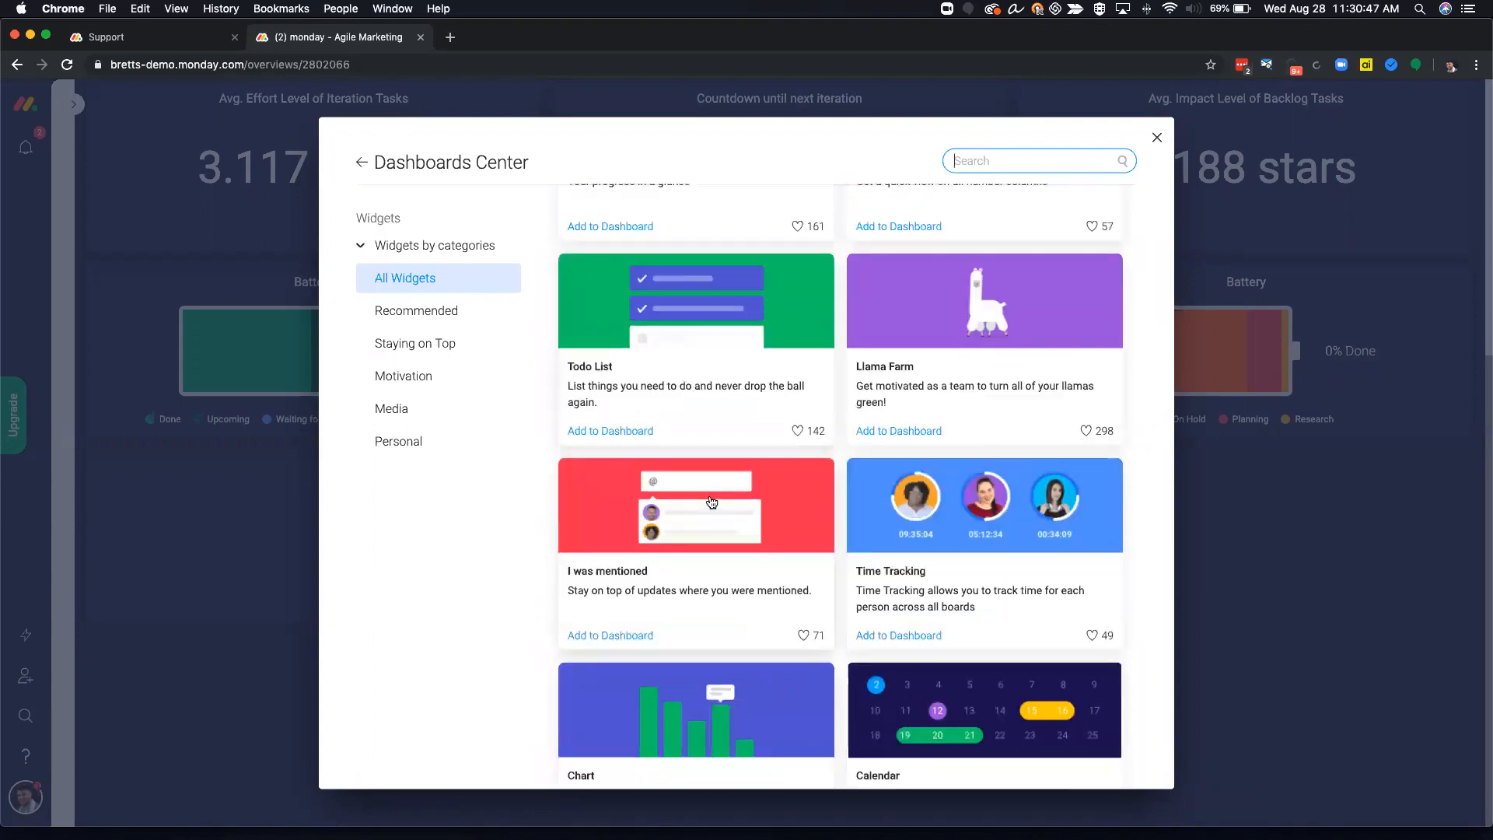
scroll(723, 513, down, 10)
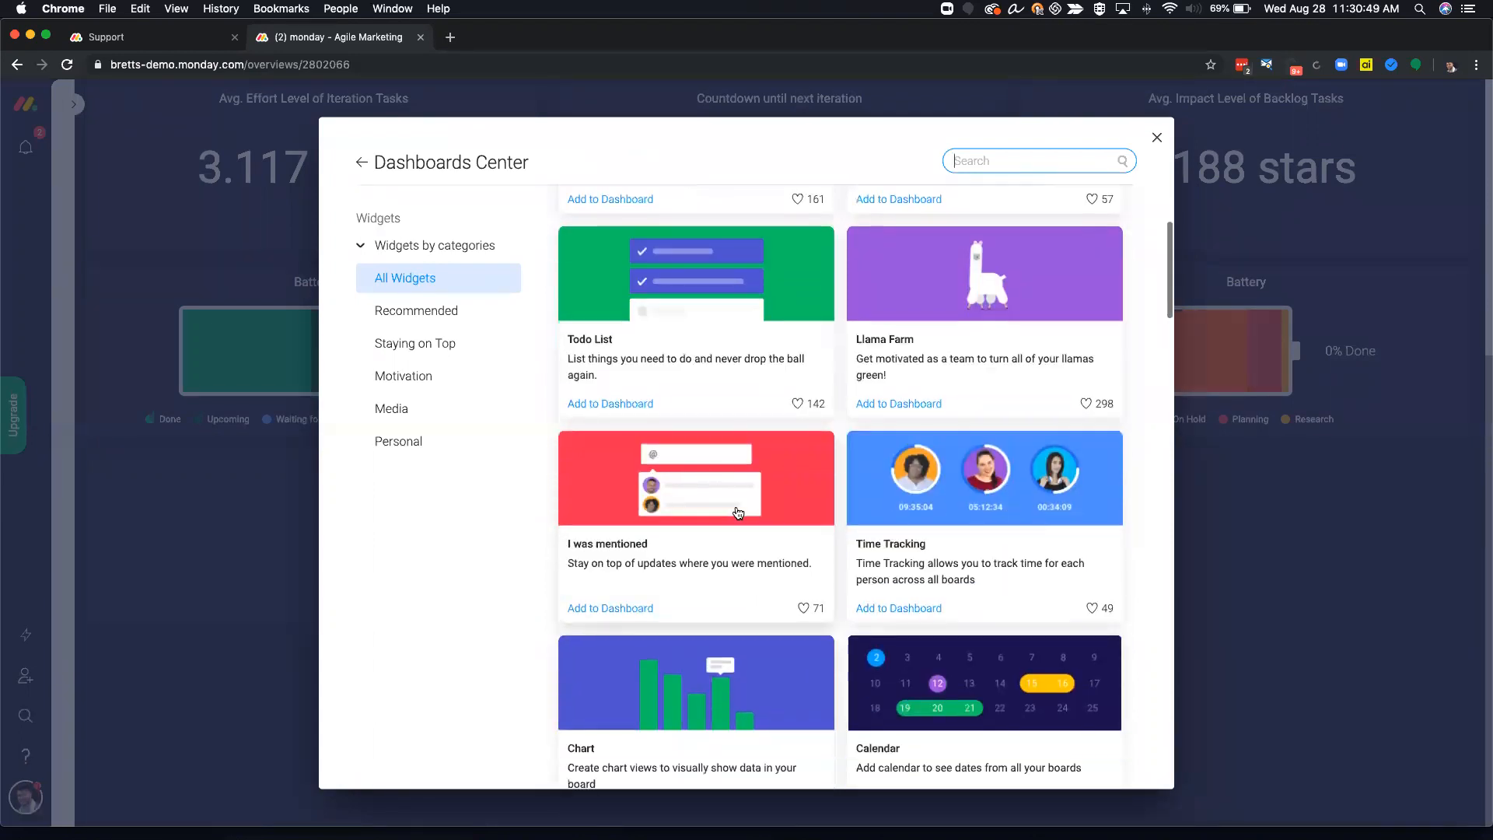
scroll(743, 522, down, 10)
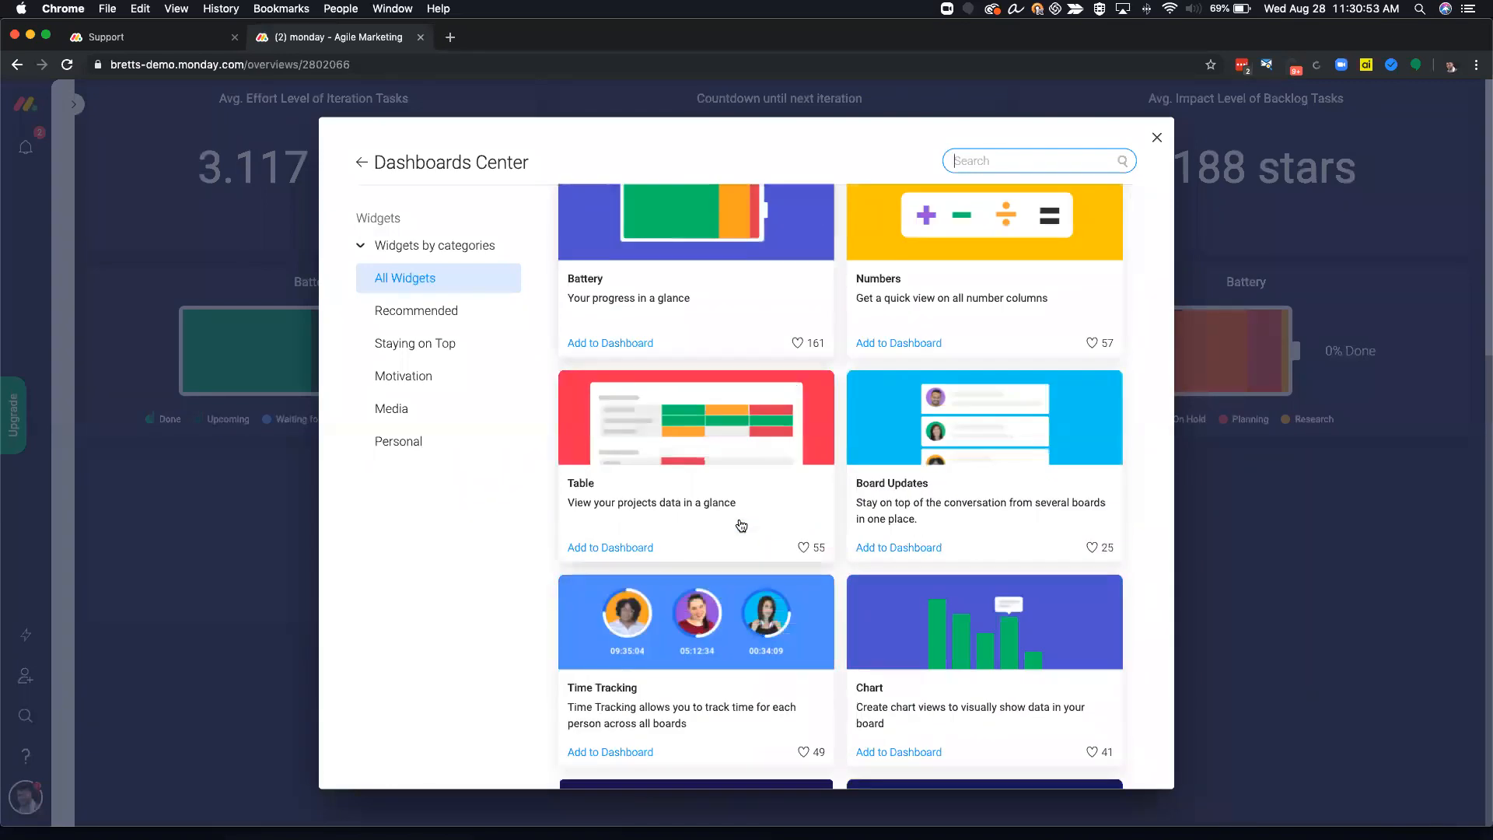
click(755, 455)
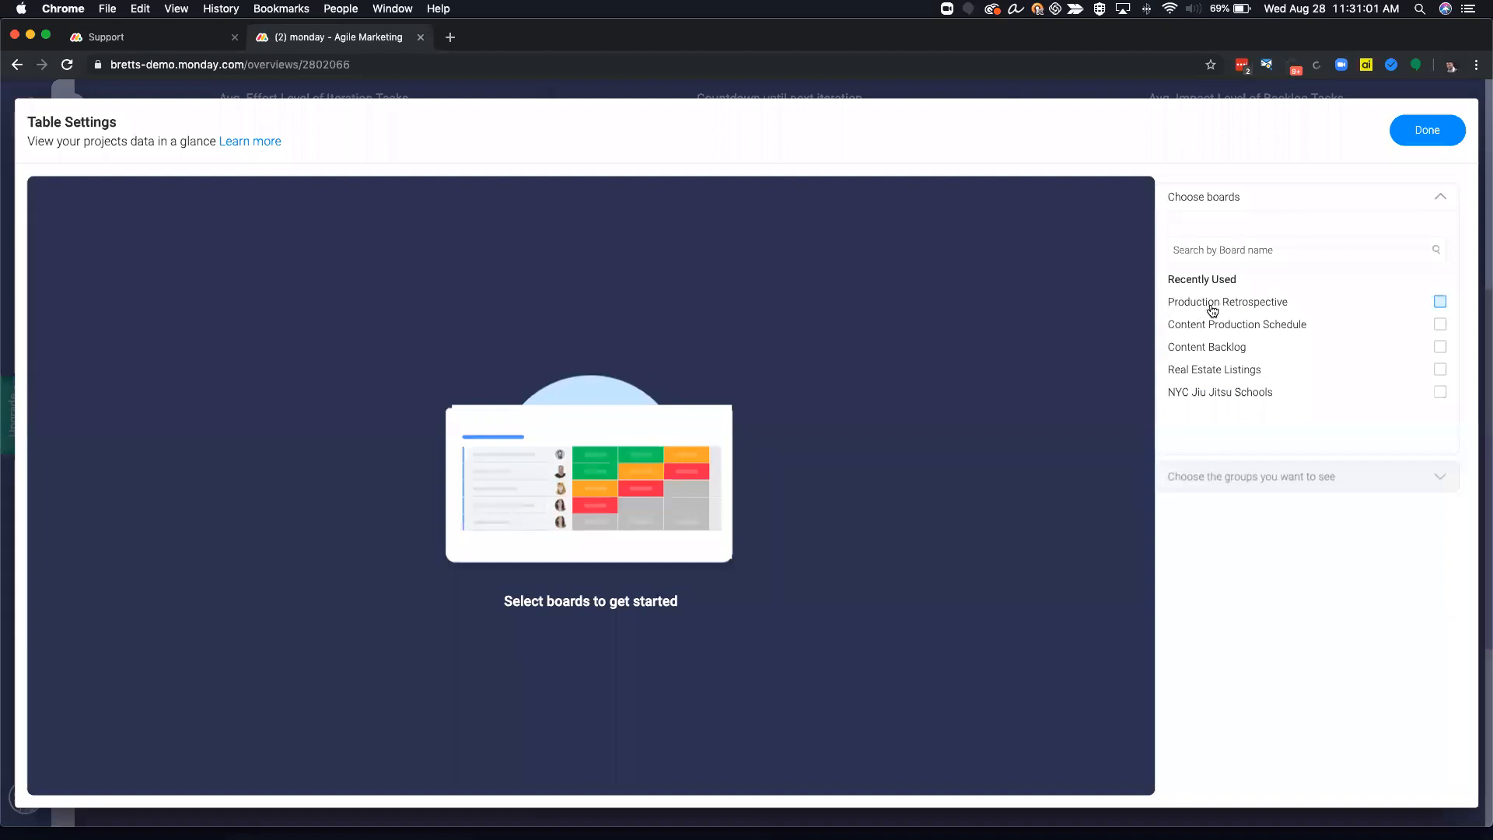
Have the Table widget show all groups of the Content Production Schedule and Content Backlog boards, and finish its setup
click(1213, 325)
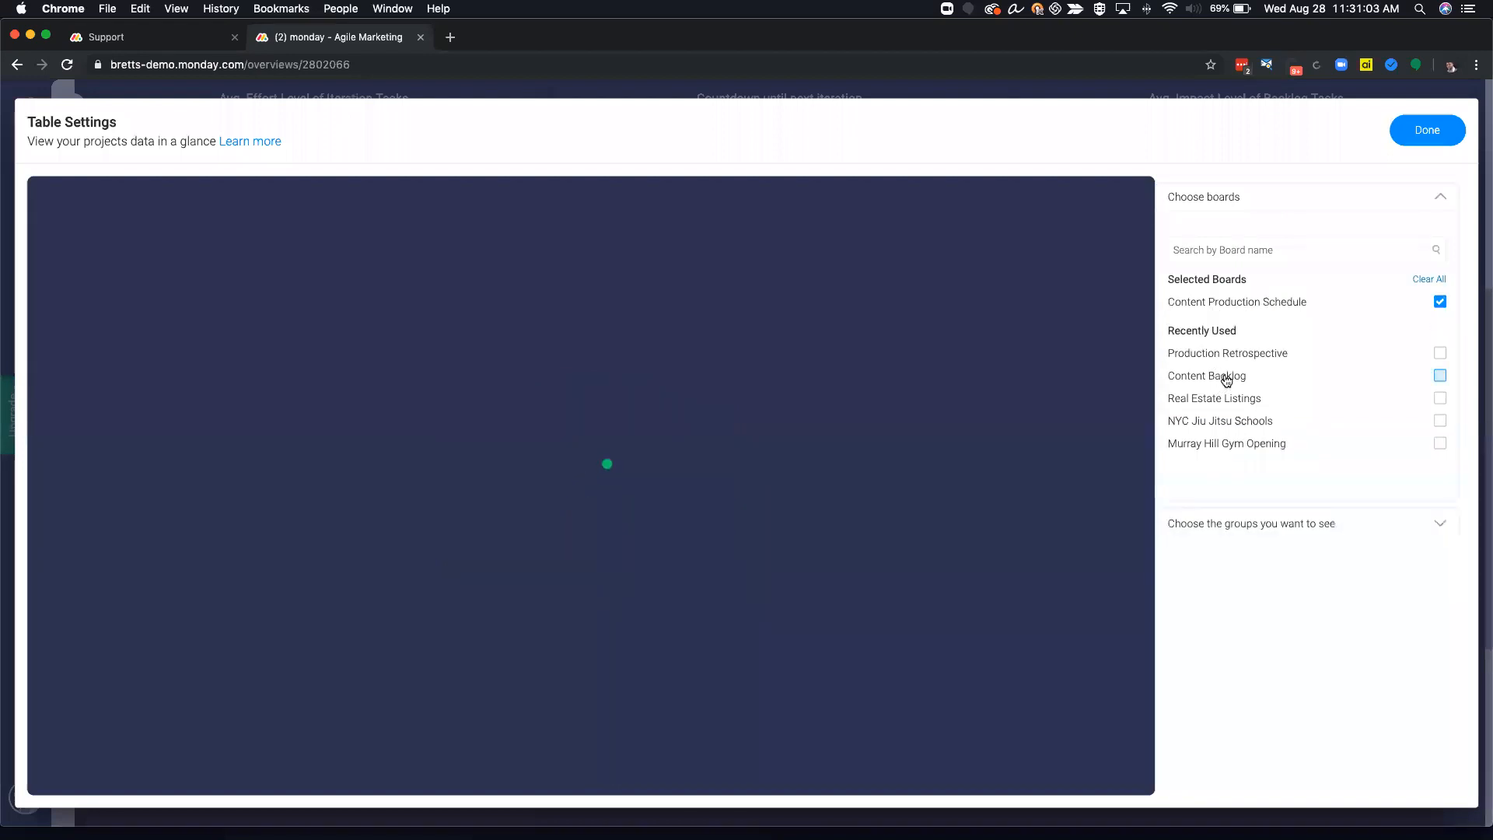
click(1213, 376)
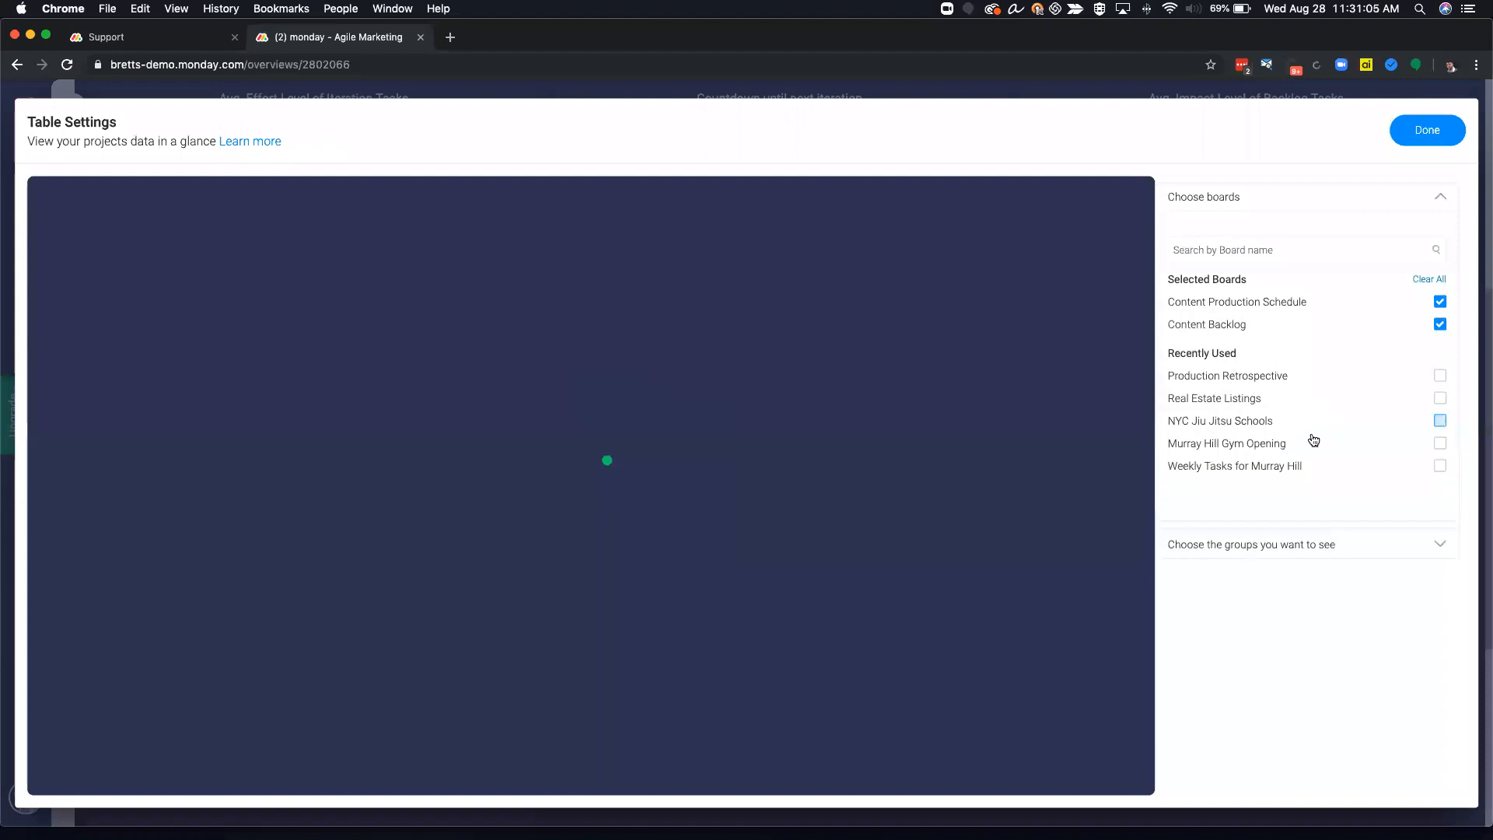
click(1437, 546)
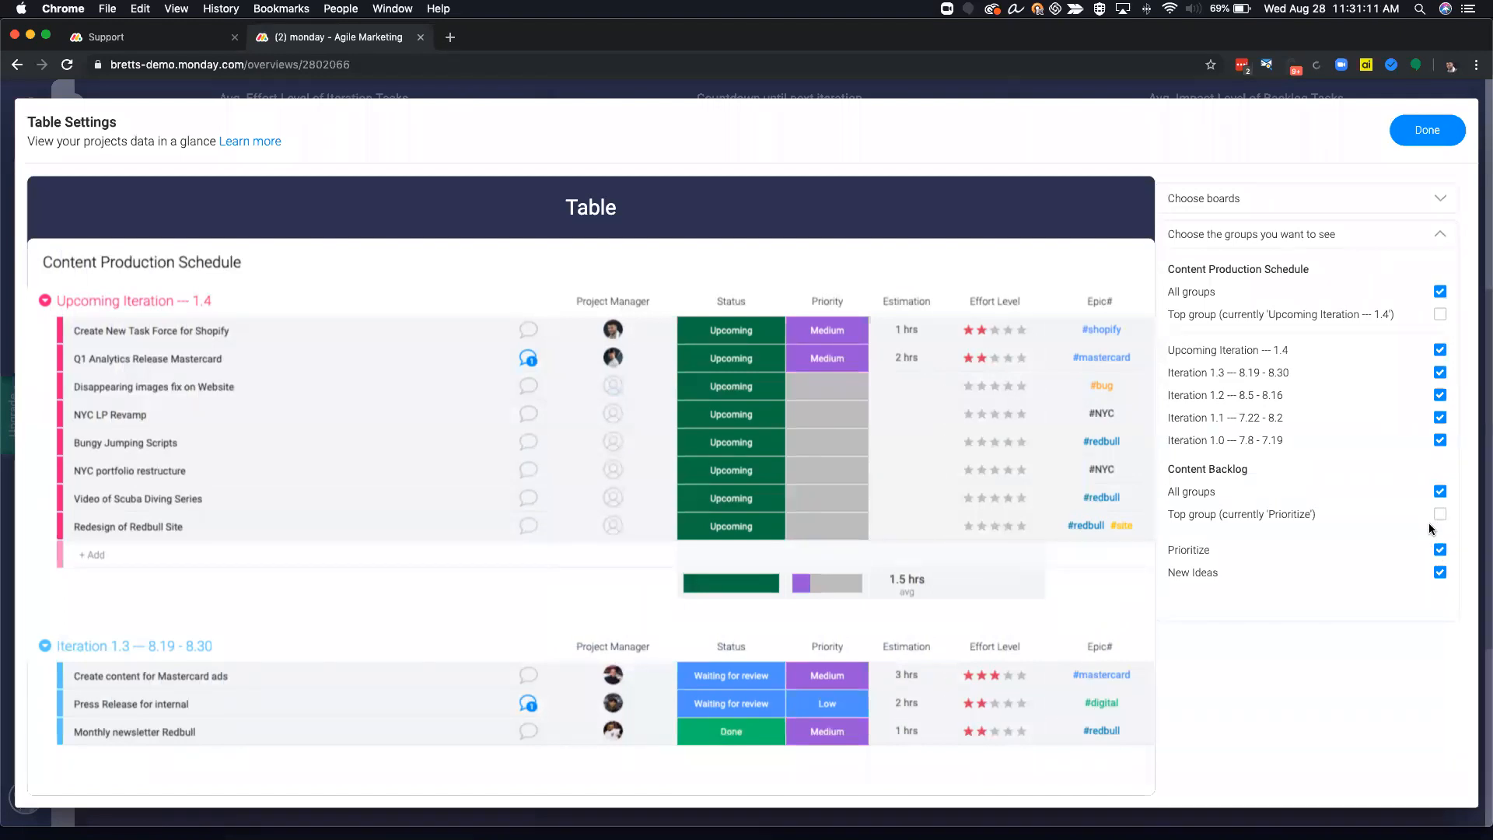
click(1427, 130)
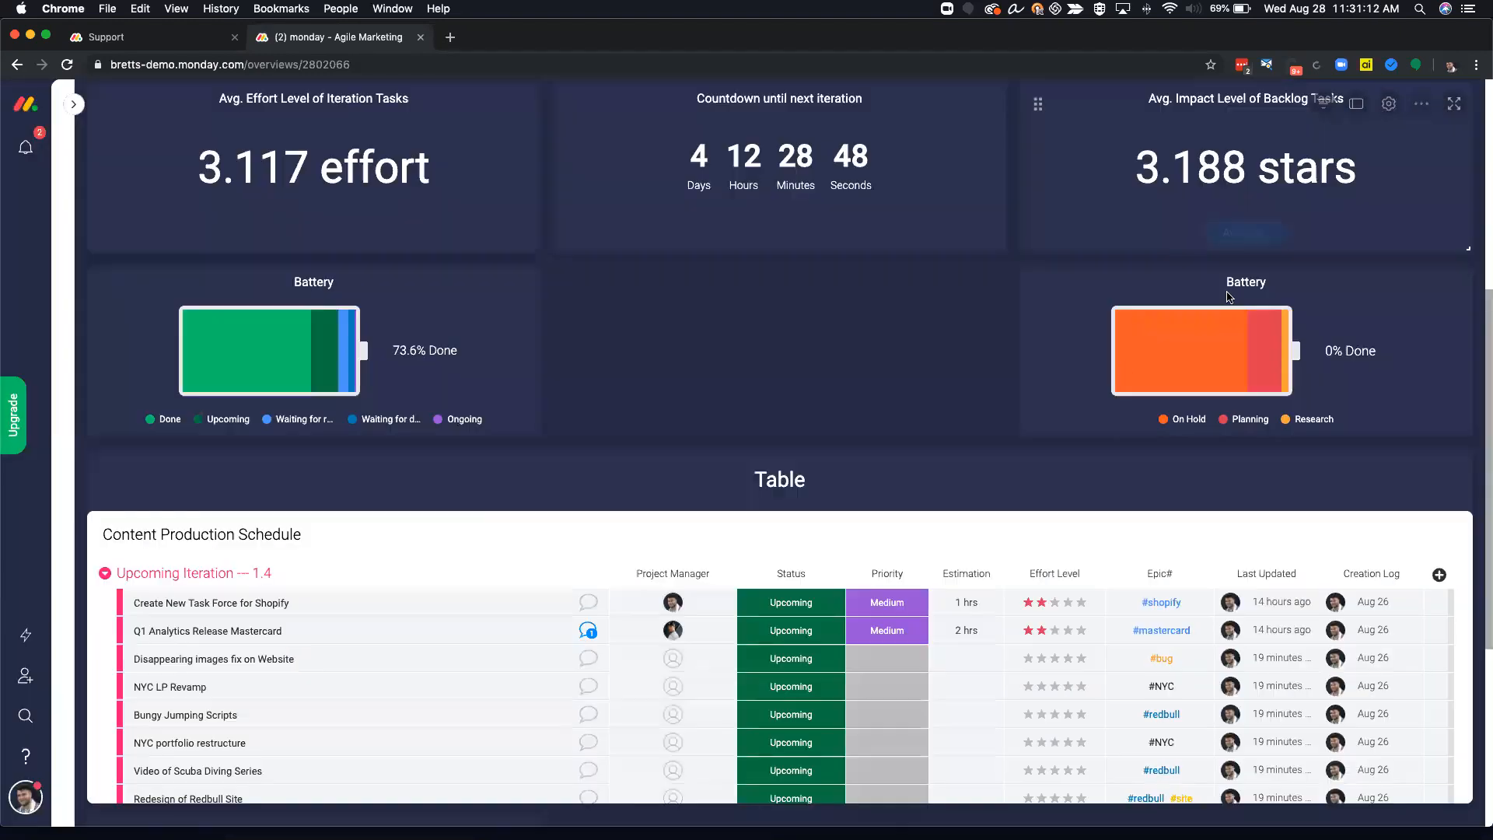
Expand the Table widget to full screen and look through its Content Production Schedule iterations and Content Backlog groups
scroll(930, 560, down, 5)
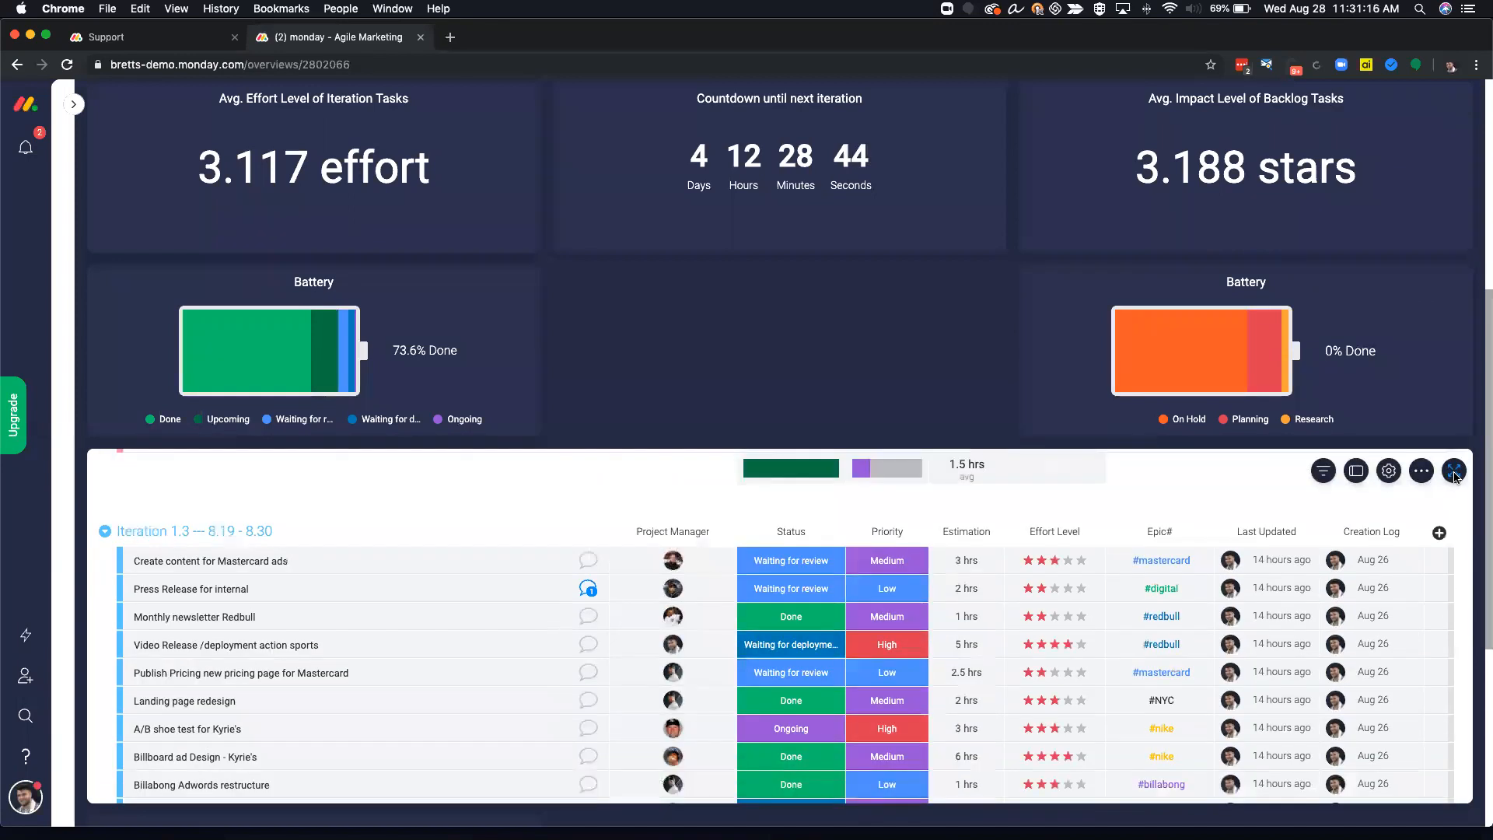
click(1454, 471)
scroll(350, 279, up, 3)
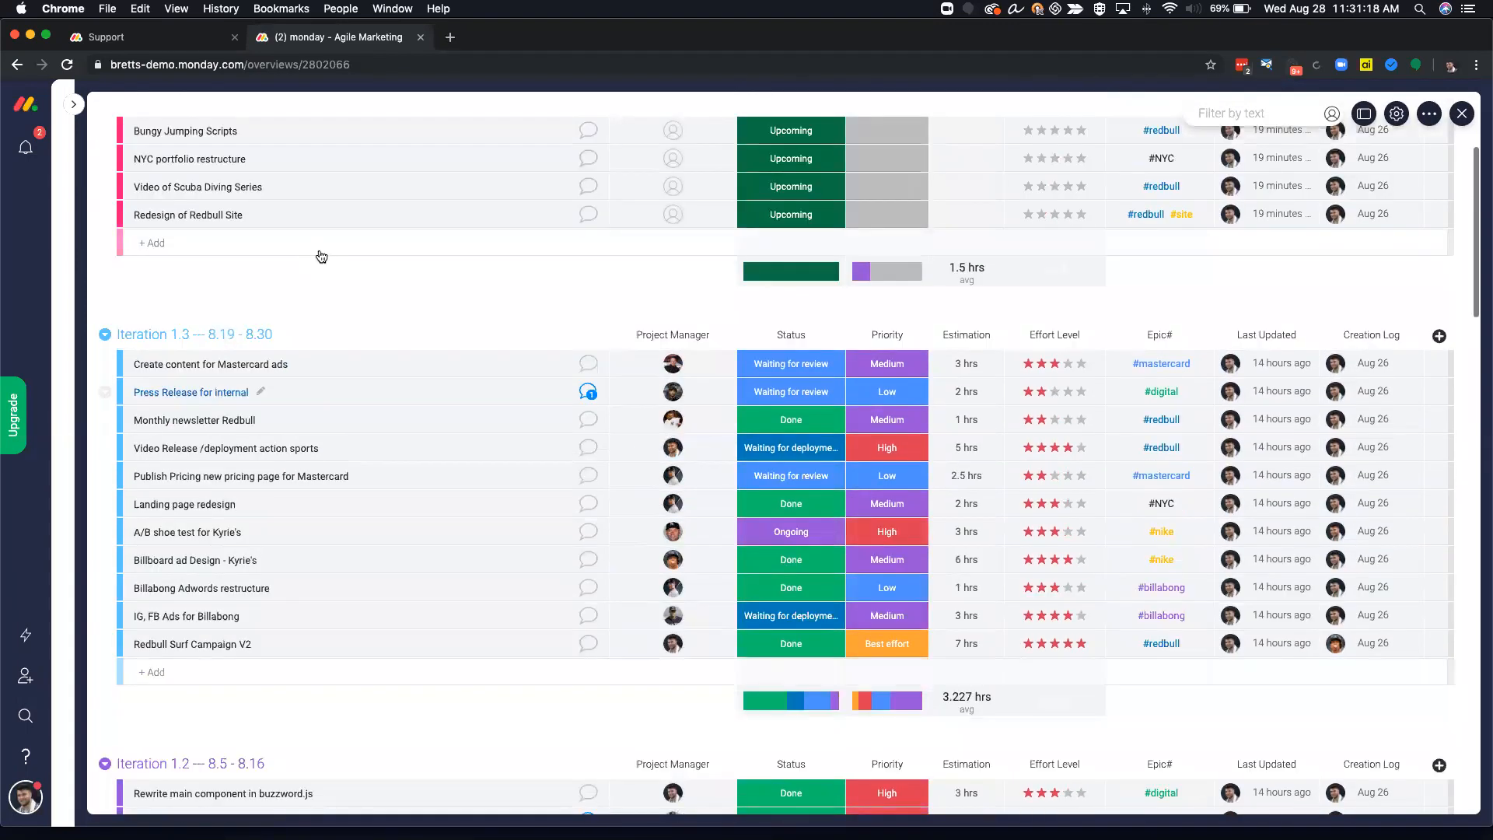
scroll(321, 256, up, 3)
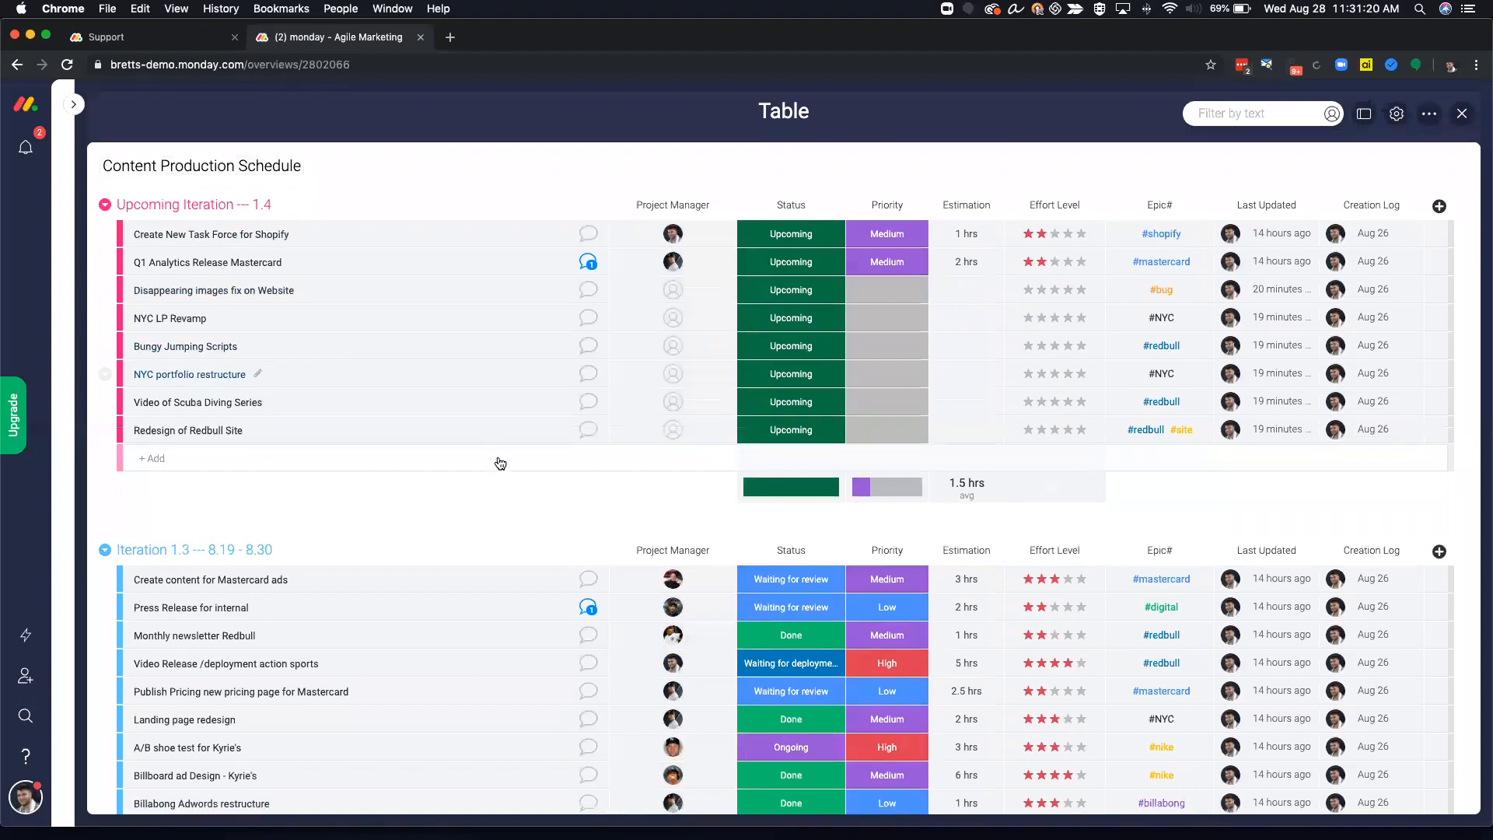
scroll(500, 464, down, 20)
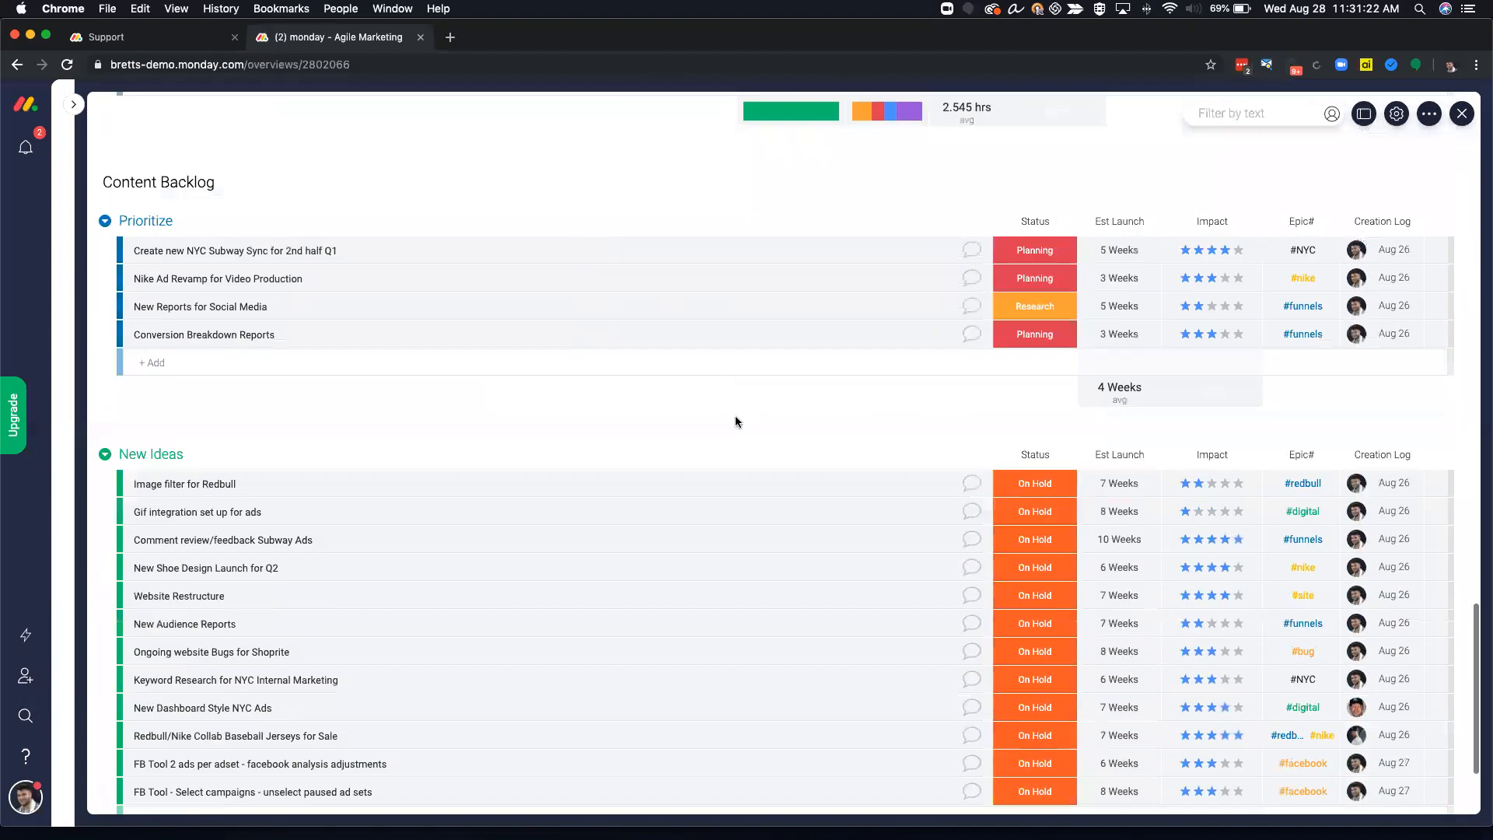
scroll(736, 422, down, 2)
click(863, 406)
click(1094, 101)
scroll(1001, 308, up, 2)
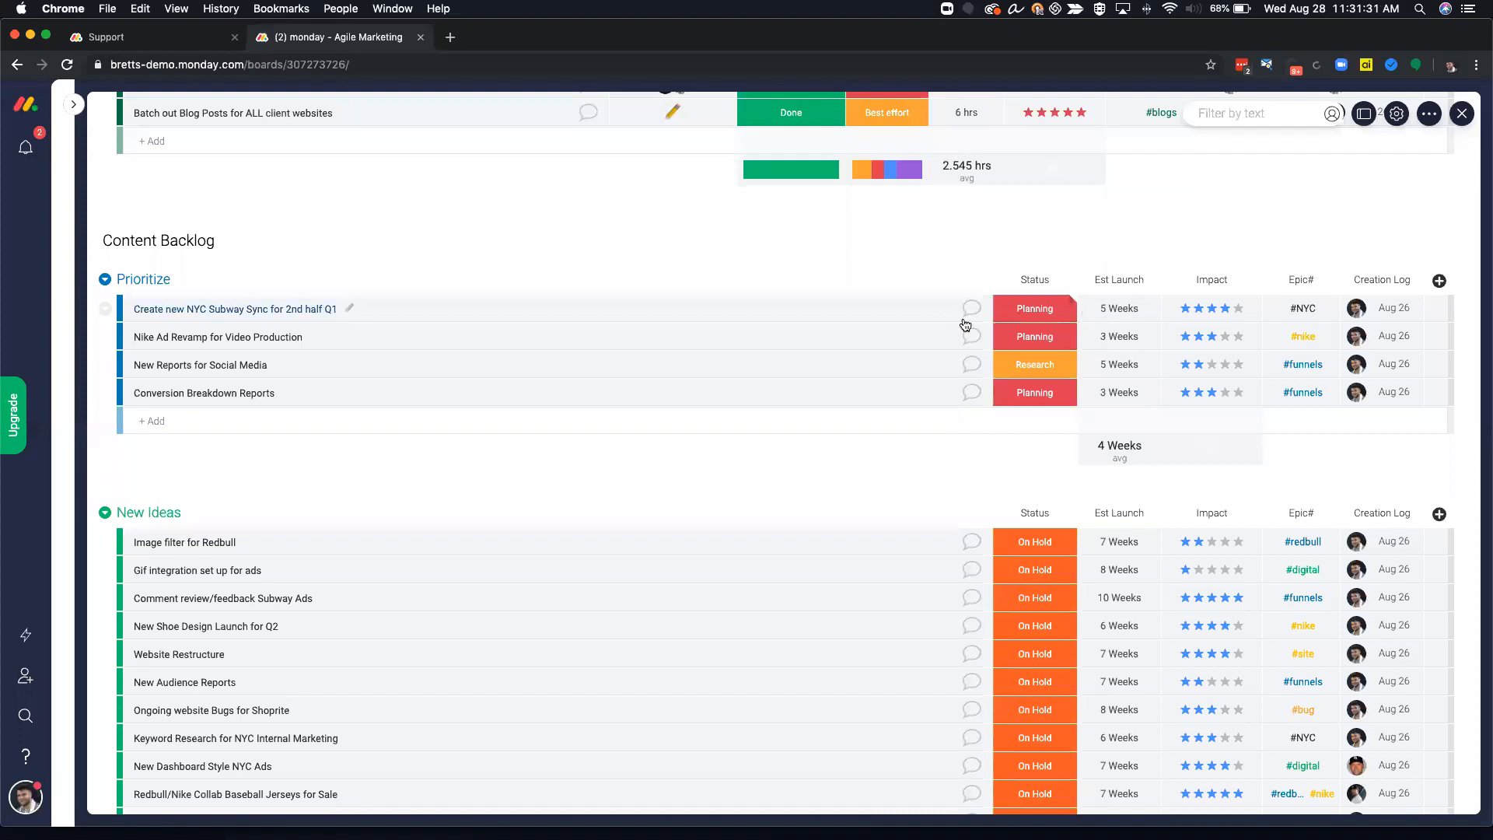
scroll(1001, 309, up, 12)
scroll(953, 339, up, 15)
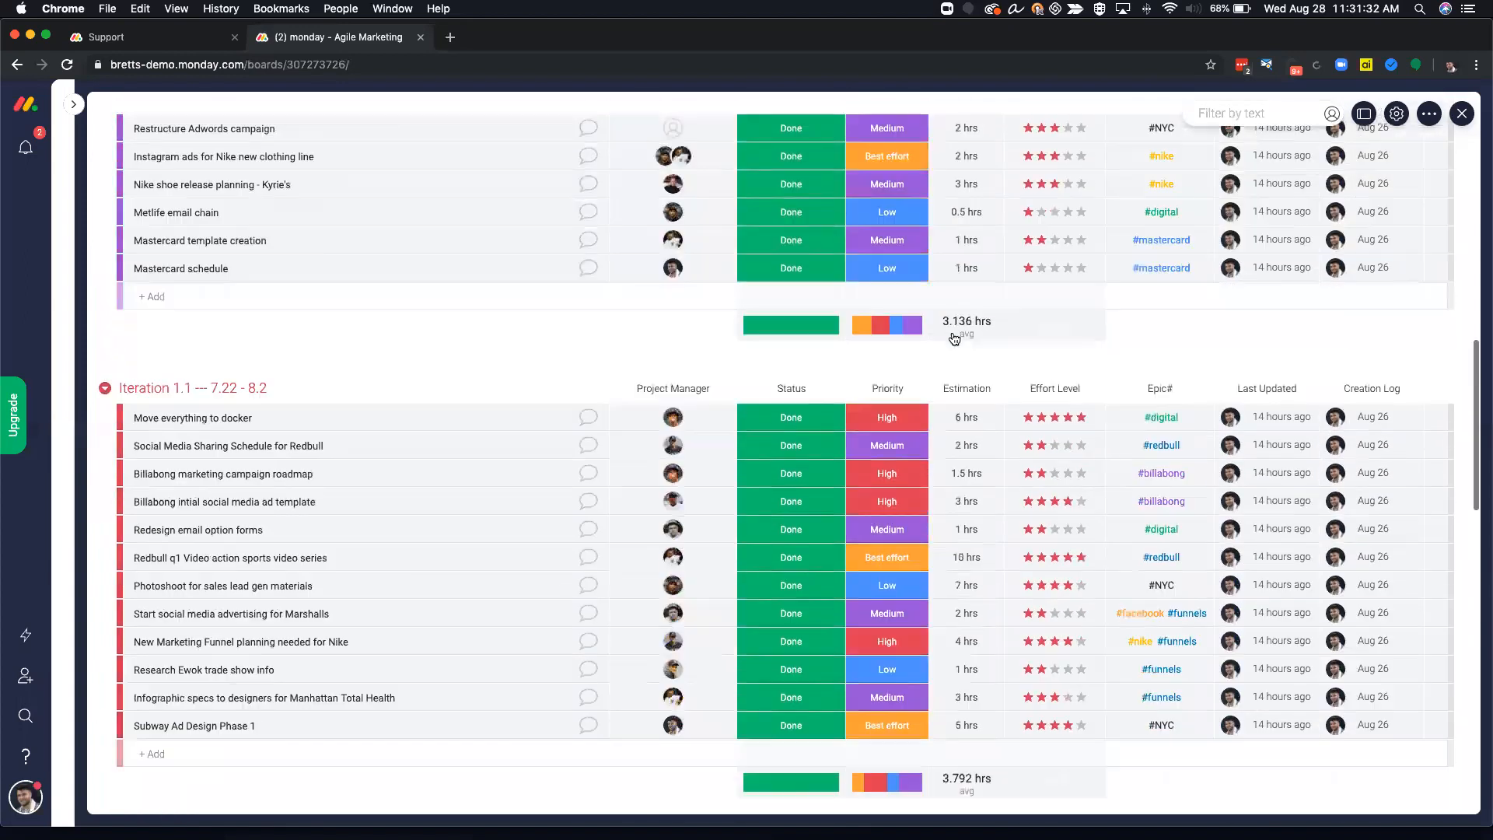
scroll(895, 288, up, 2)
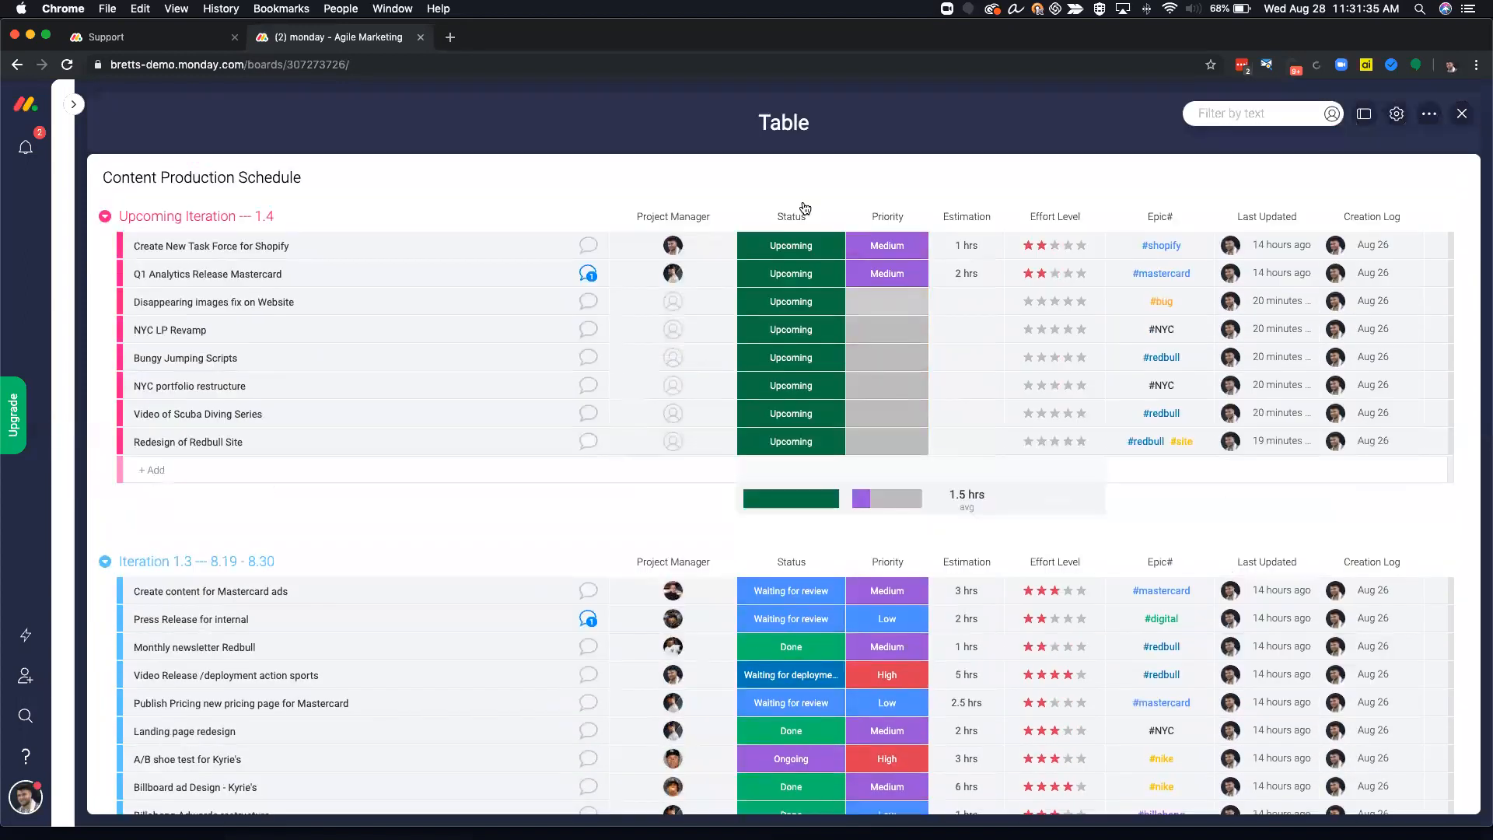
Rename the Table widget as AGILE and close its full-screen view
click(795, 118)
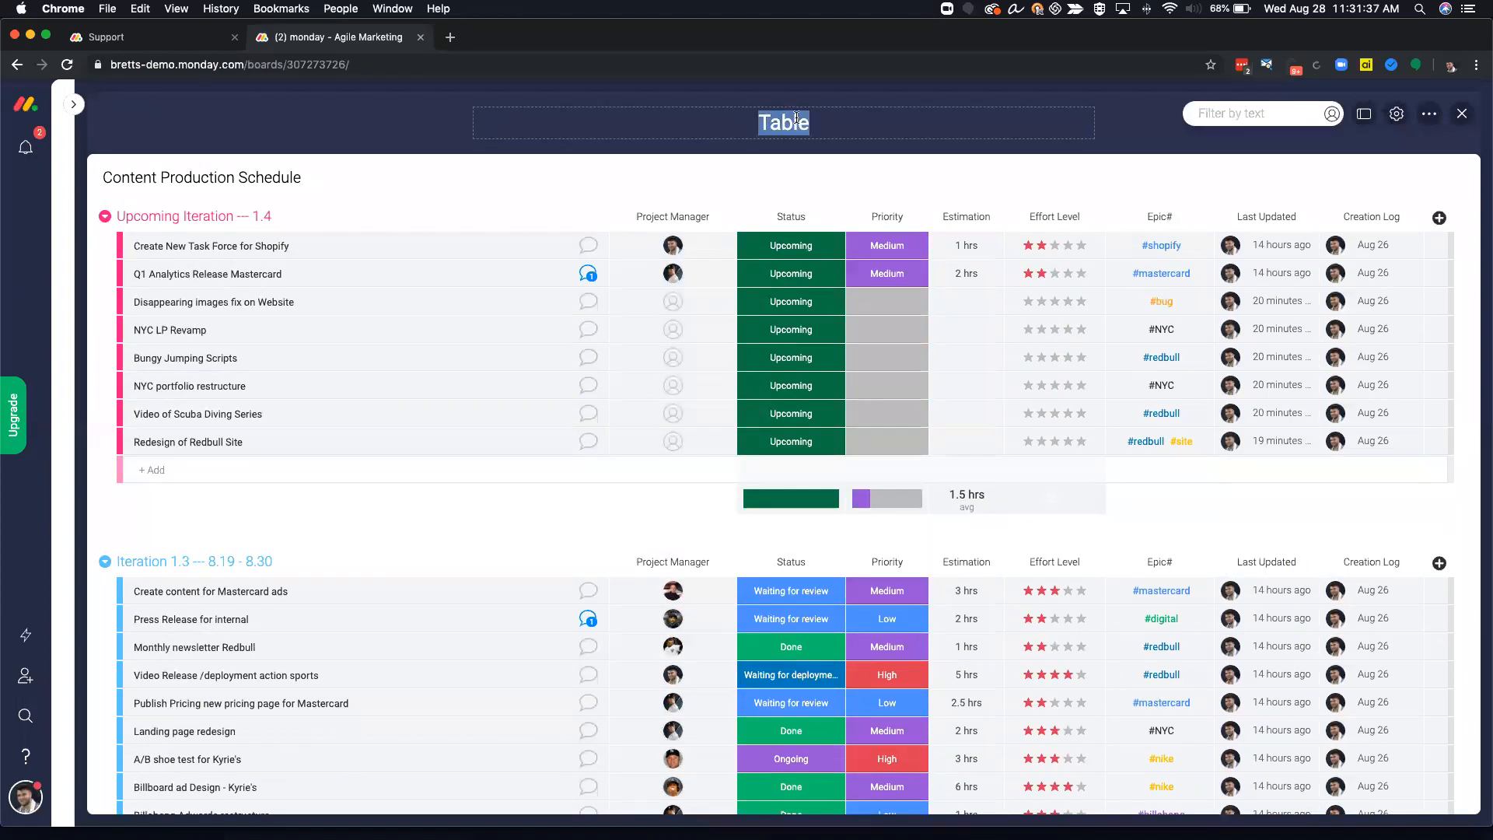
text(AGILE)
click(1462, 113)
Try filtering the AGILE table by a team member, and return to the dashboard without saving the filter
scroll(1223, 644, down, 4)
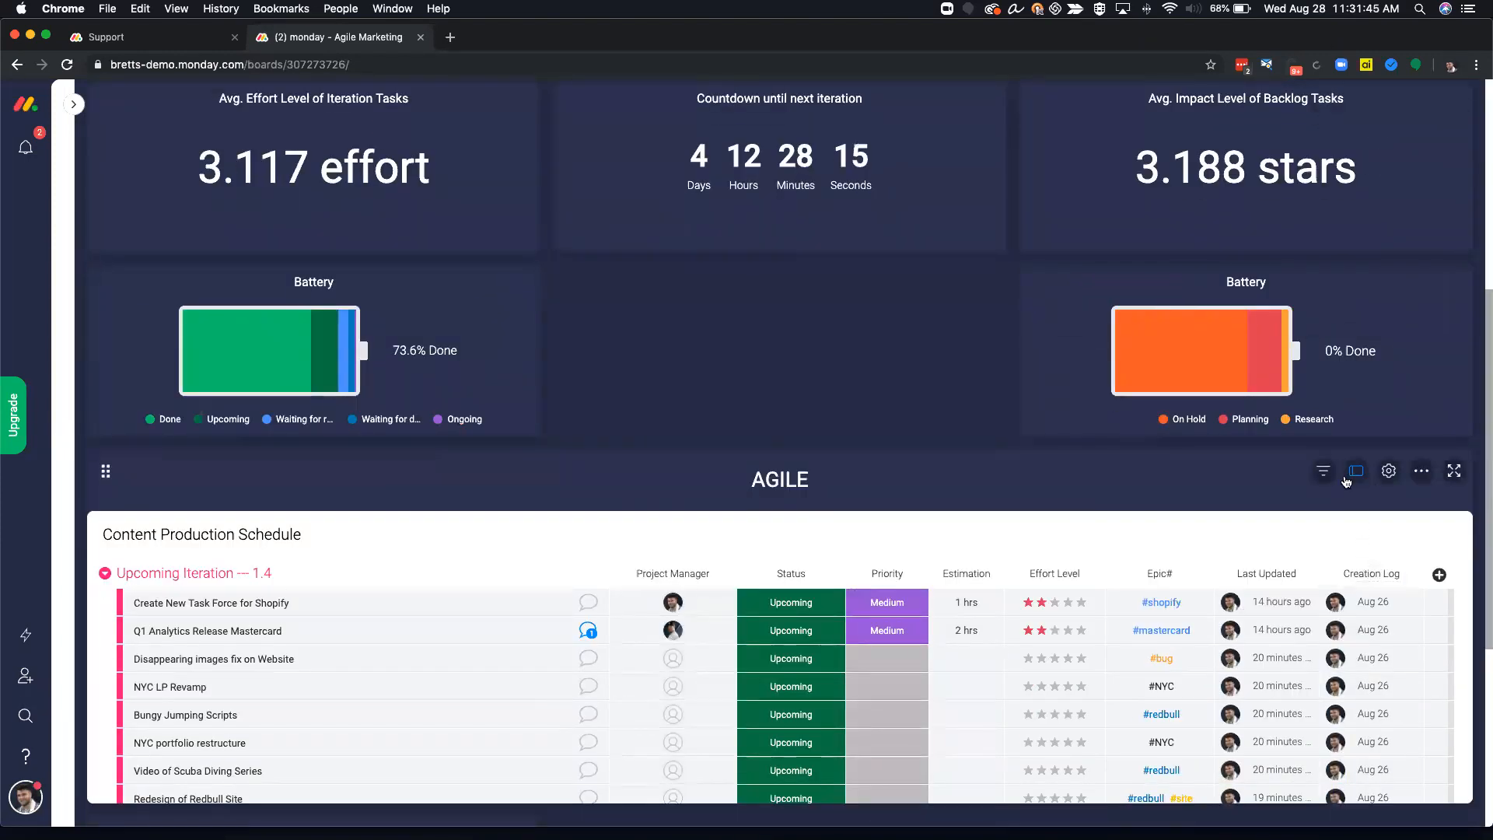
click(1325, 471)
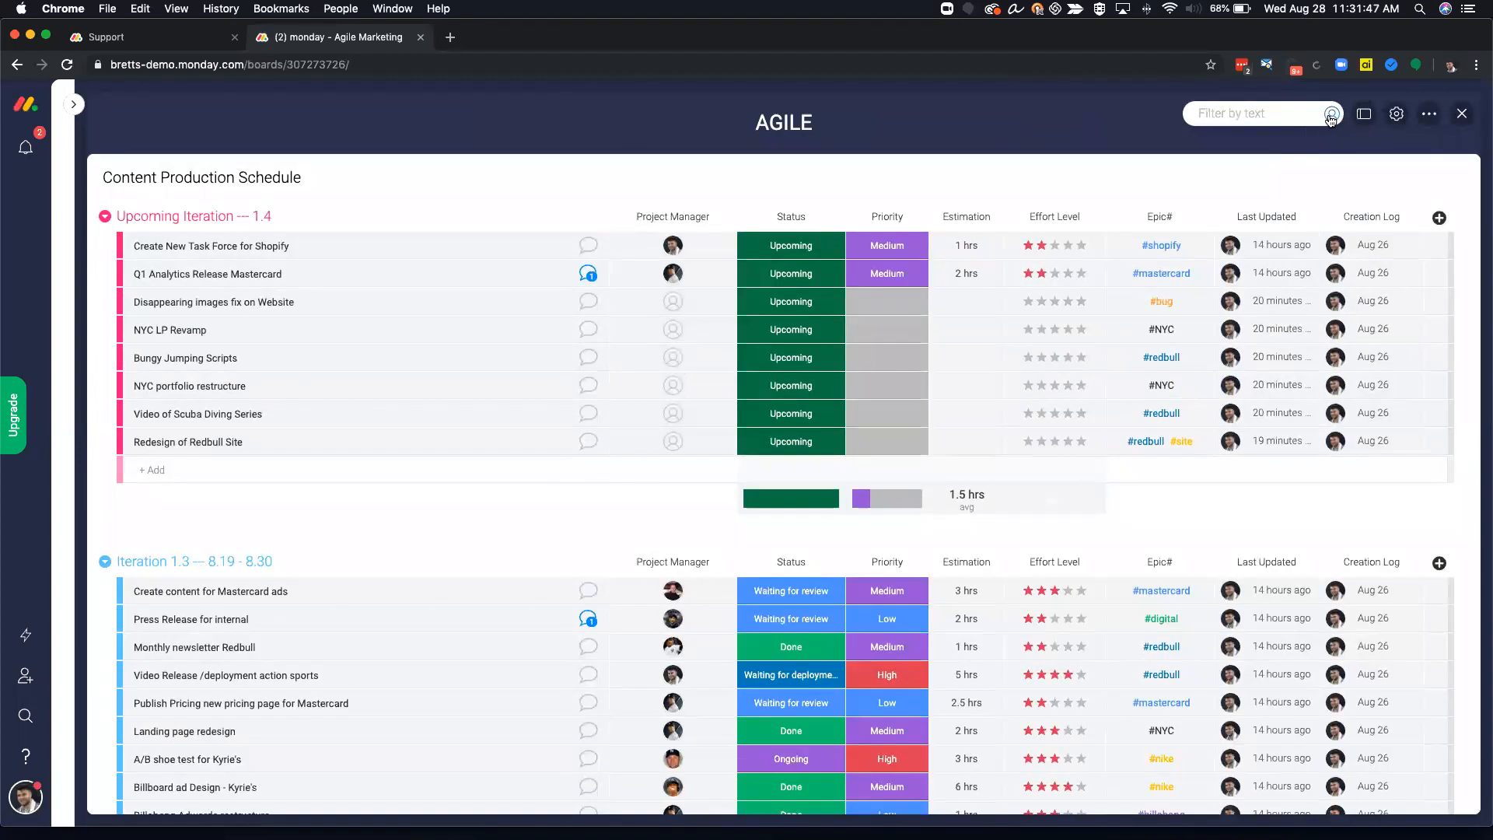
click(1332, 113)
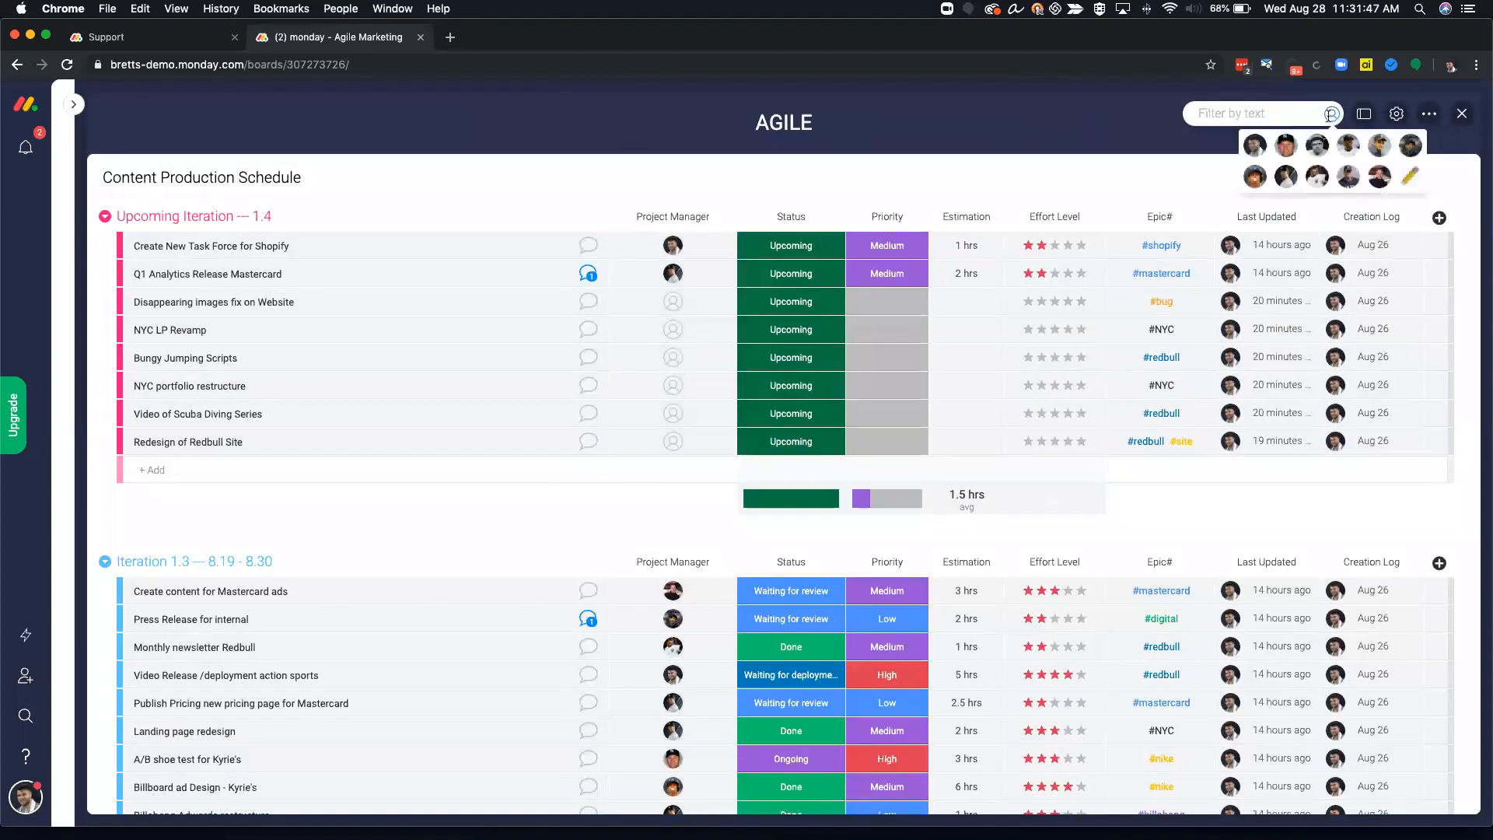
click(1253, 142)
click(1464, 117)
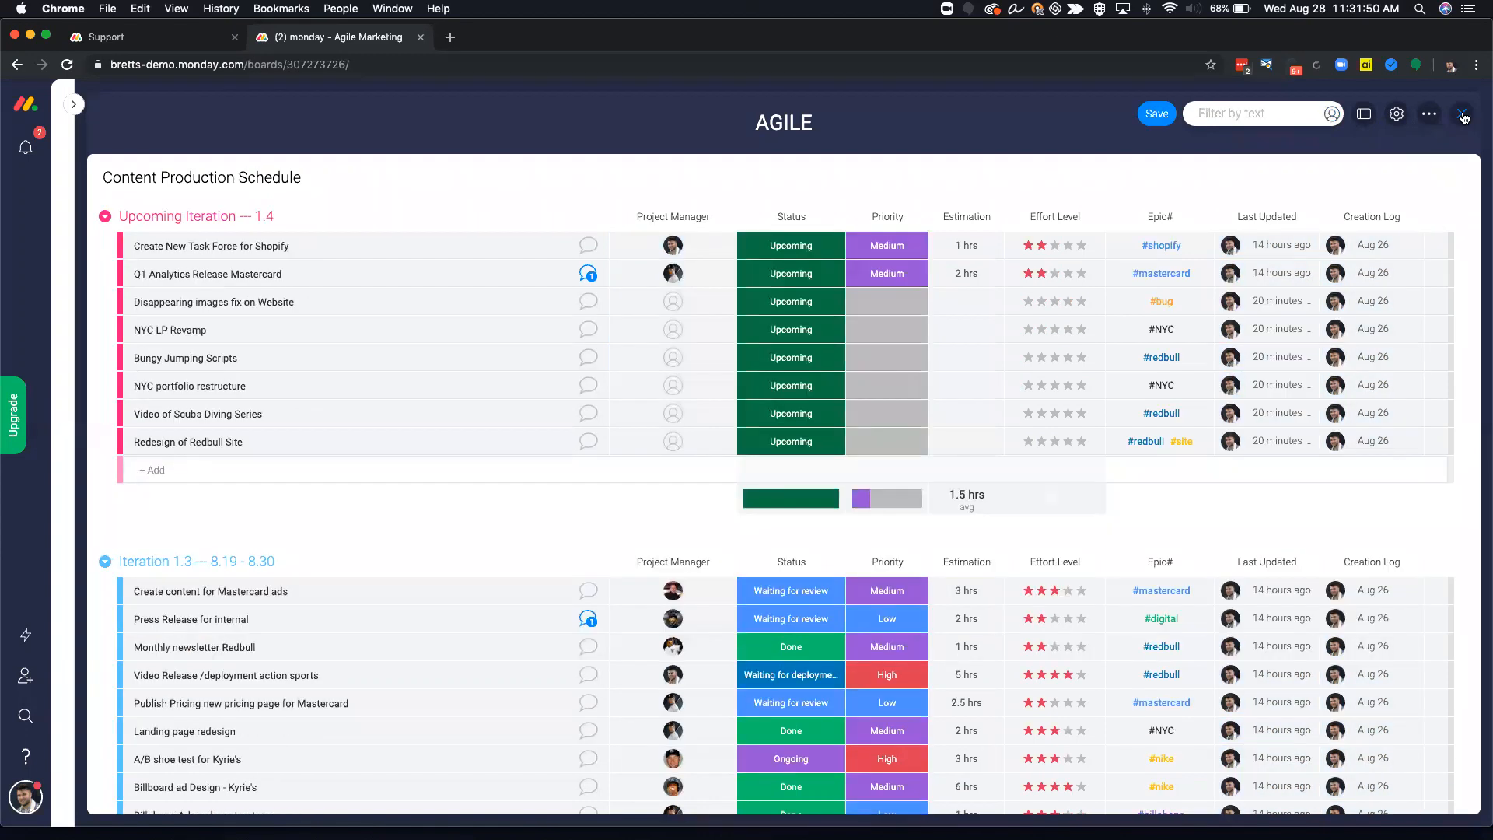
scroll(923, 455, down, 5)
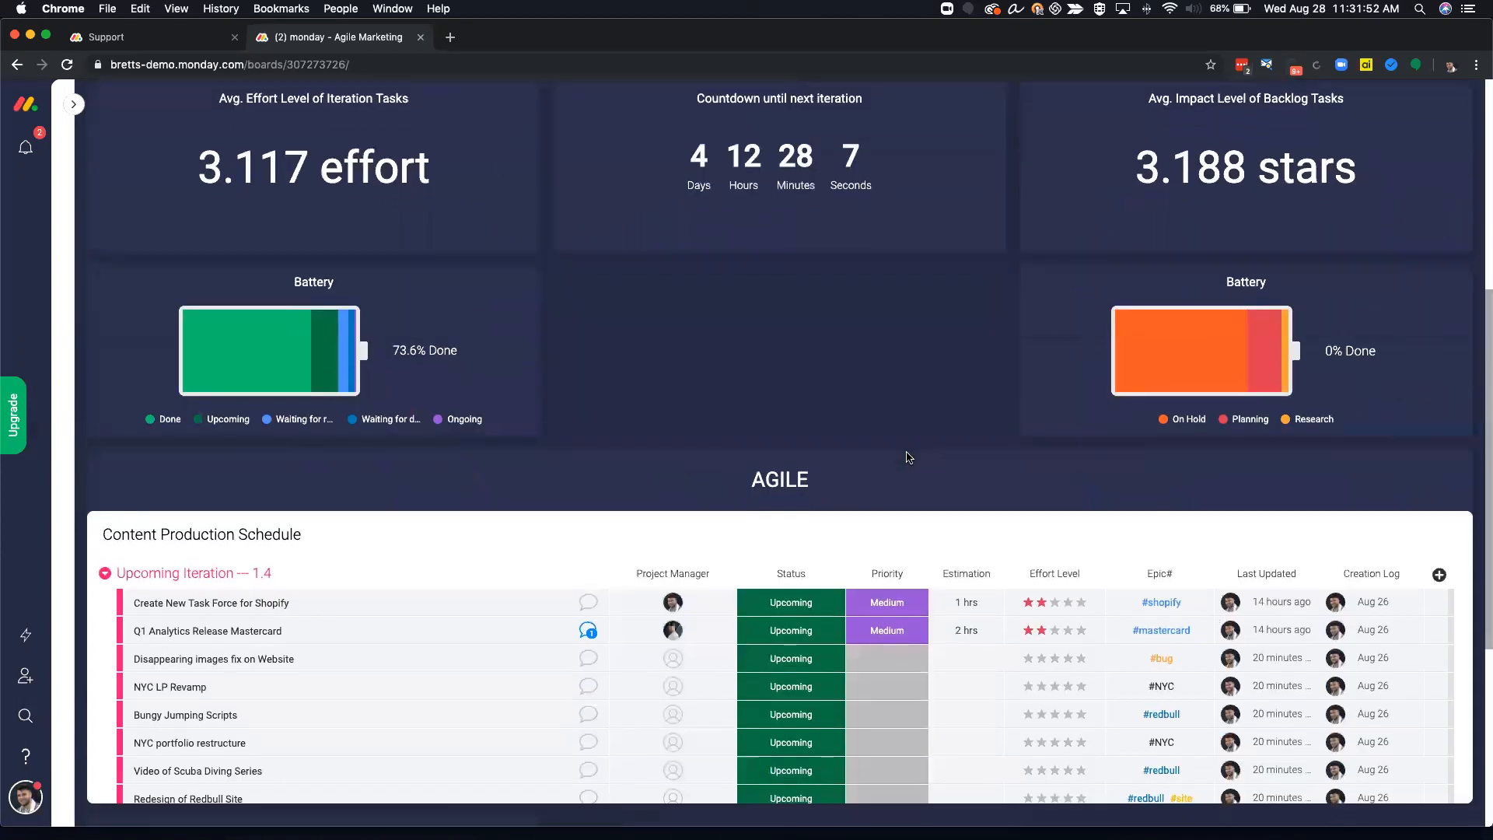
Rename the battery beneath the Avg. Effort Level of Iteration Tasks widget as Iterations
scroll(307, 424, up, 2)
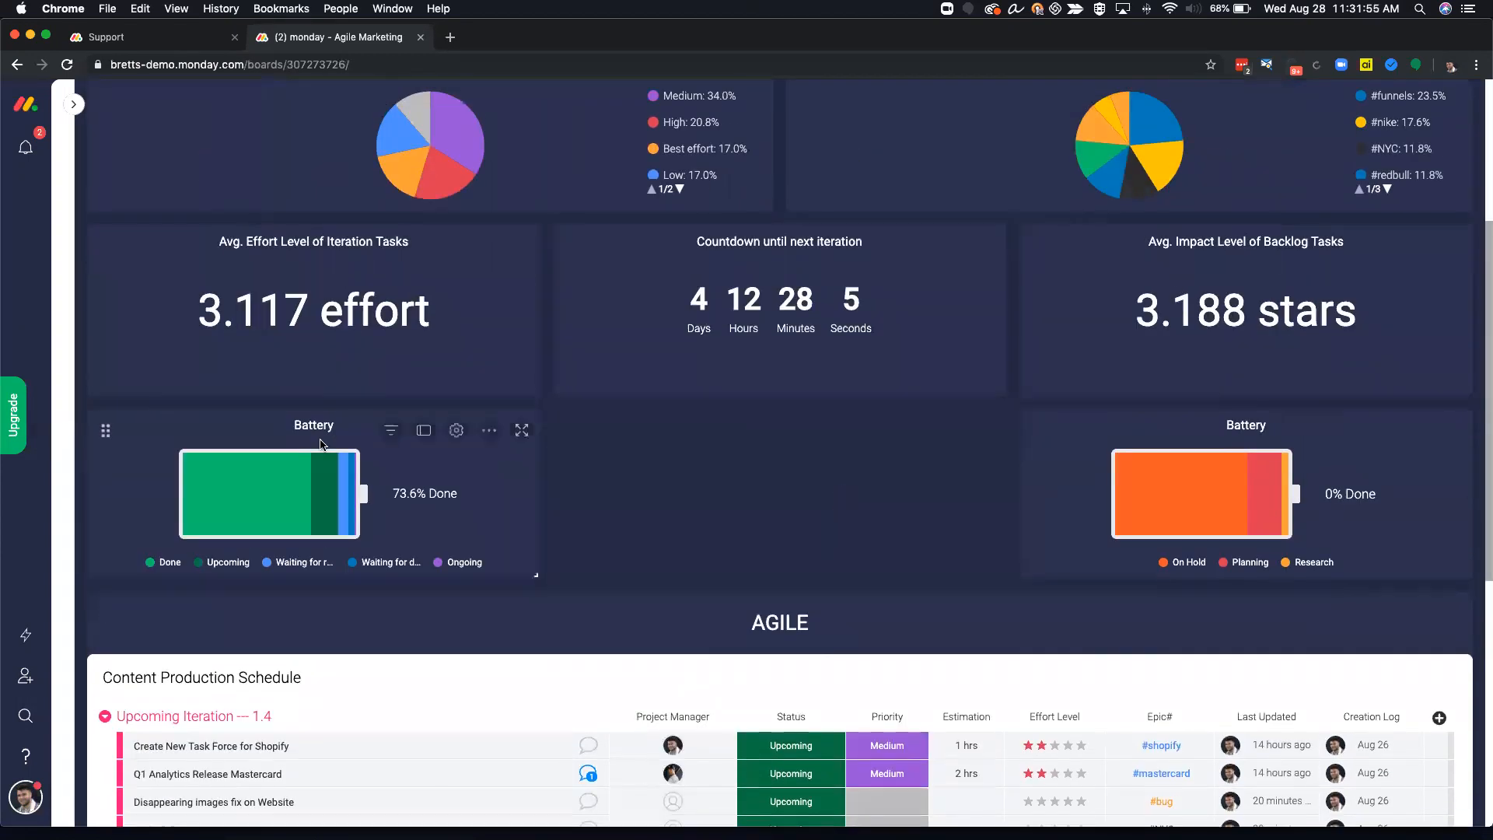
click(307, 424)
text(ITera)
key(BackSpace)
key(BackSpace)
key(BackSpace)
key(BackSpace)
text(t)
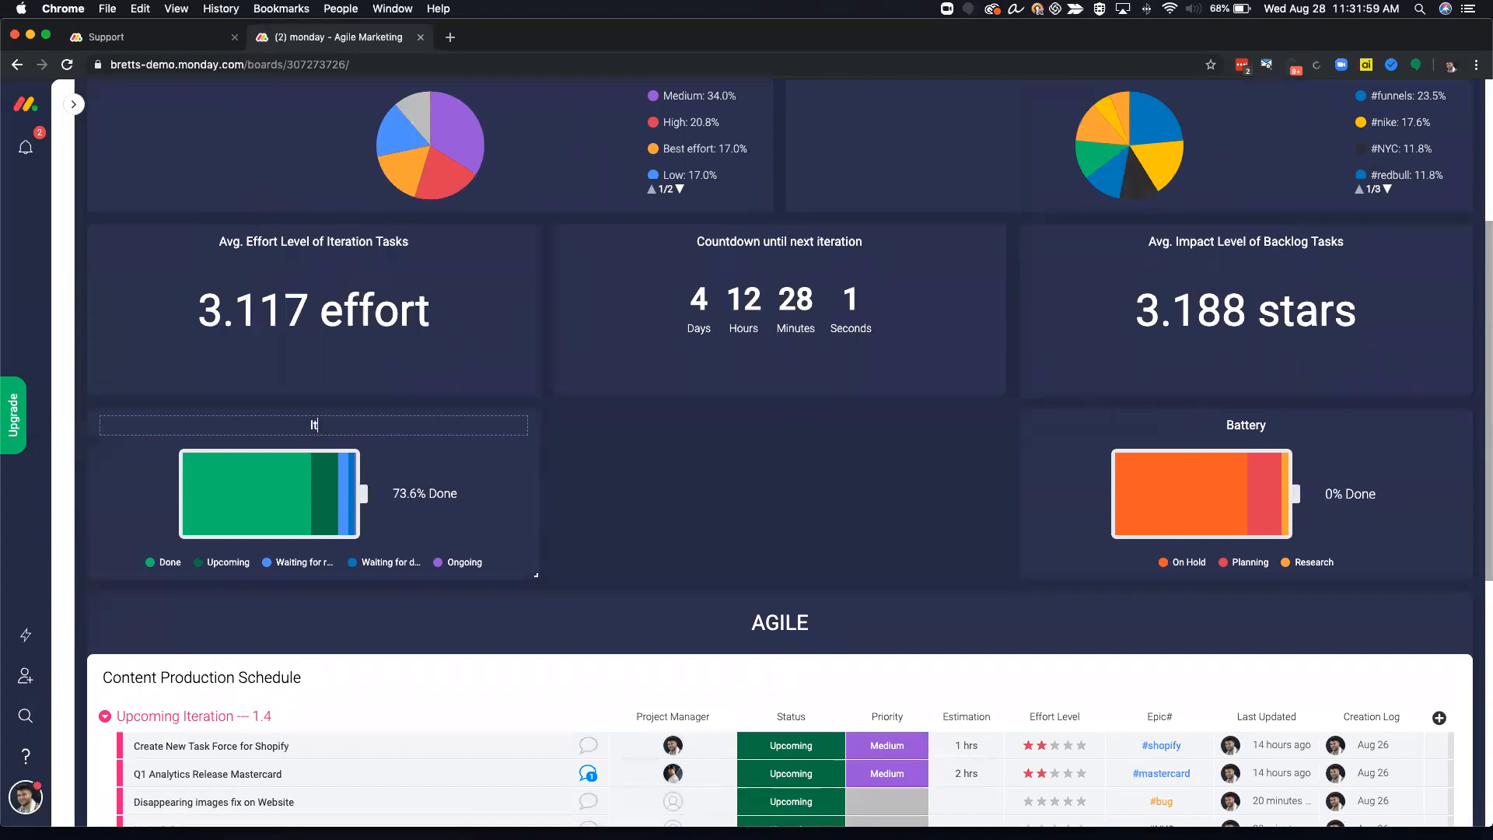
text(eratoions)
key(Return)
Open the title of the Content Backlog battery for editing
click(1247, 425)
double_click(1247, 425)
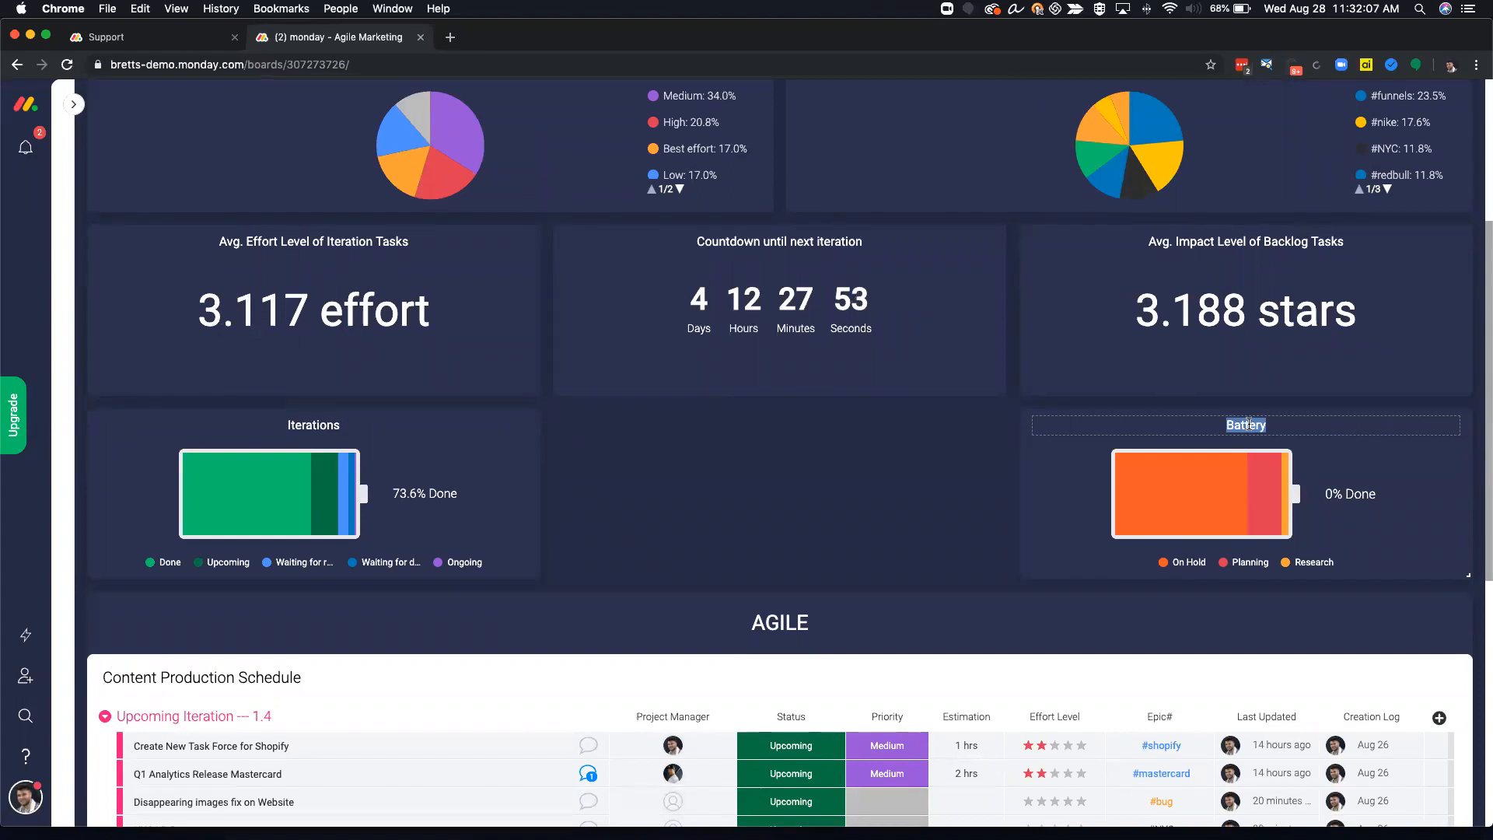